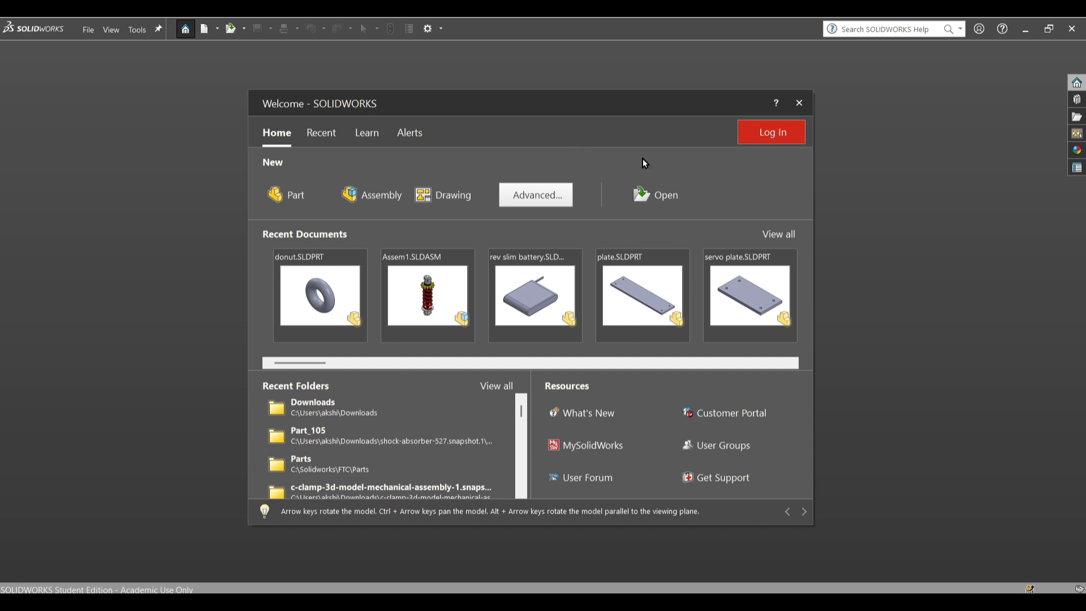
Reopen the Welcome window and look through the full list of recent documents
{"action": "left_click", "coordinate": [799, 103]}
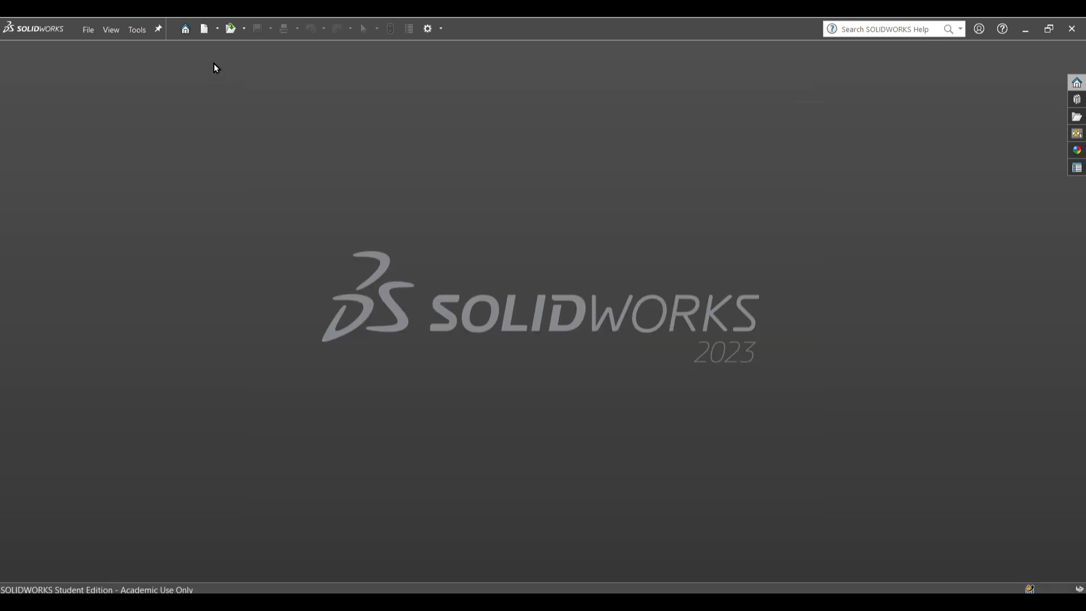
{"action": "left_click", "coordinate": [184, 36]}
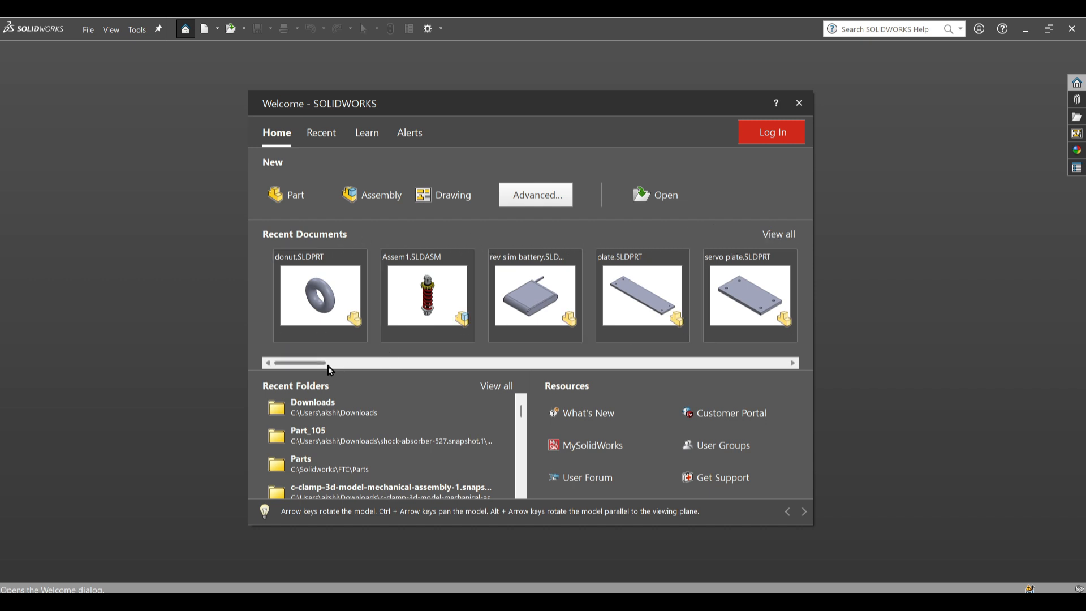
{"action": "left_click_drag", "start_coordinate": [329, 367], "coordinate": [303, 368]}
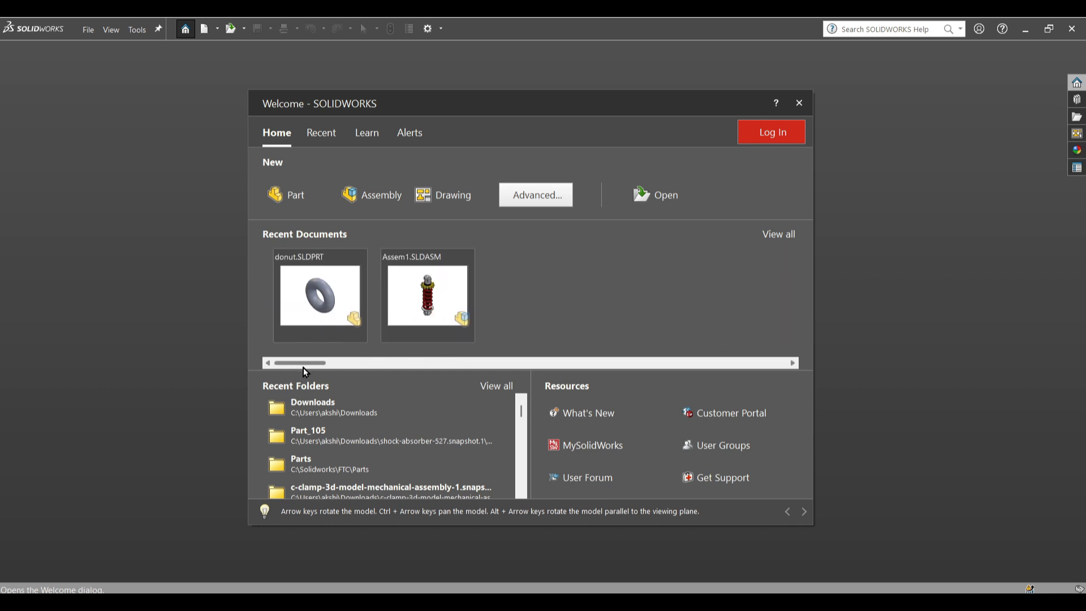
{"action": "left_click", "coordinate": [764, 234]}
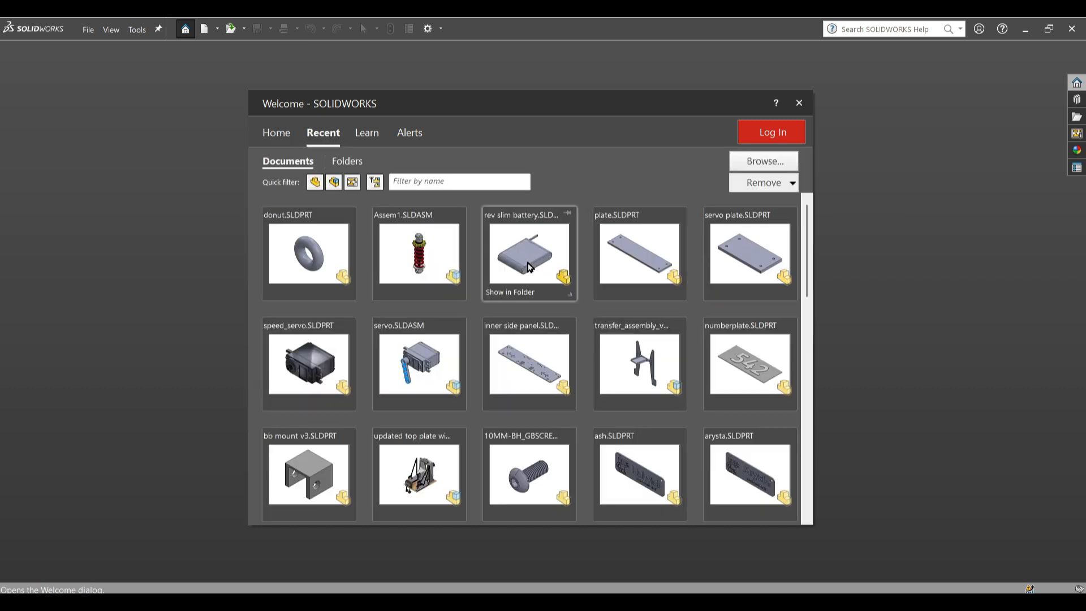
{"action": "scroll", "coordinate": [622, 277], "scroll_direction": "down", "scroll_amount": 10}
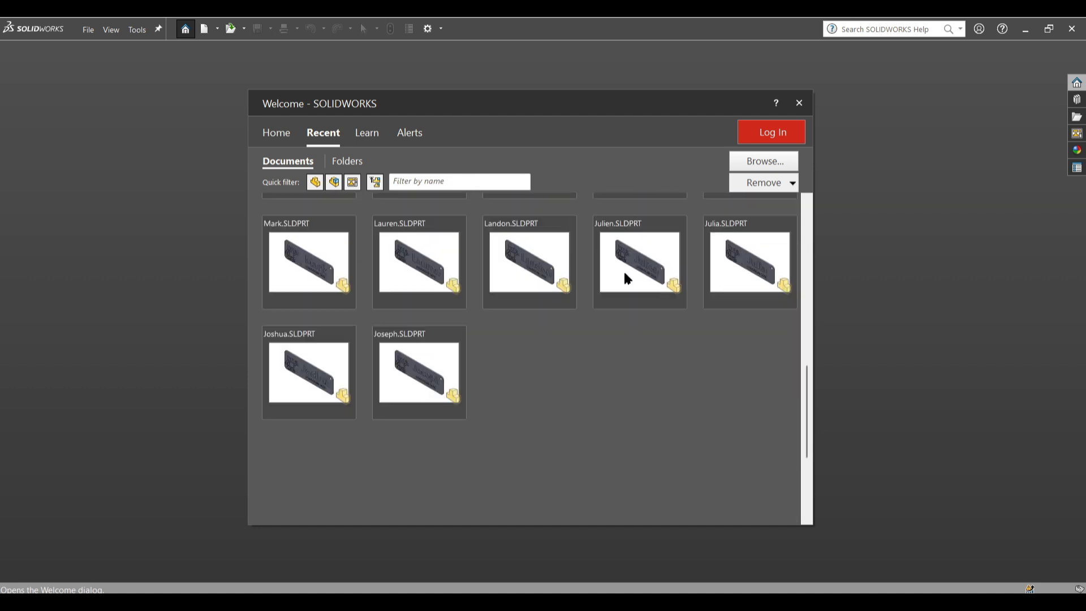
{"action": "scroll", "coordinate": [624, 273], "scroll_direction": "up", "scroll_amount": 10}
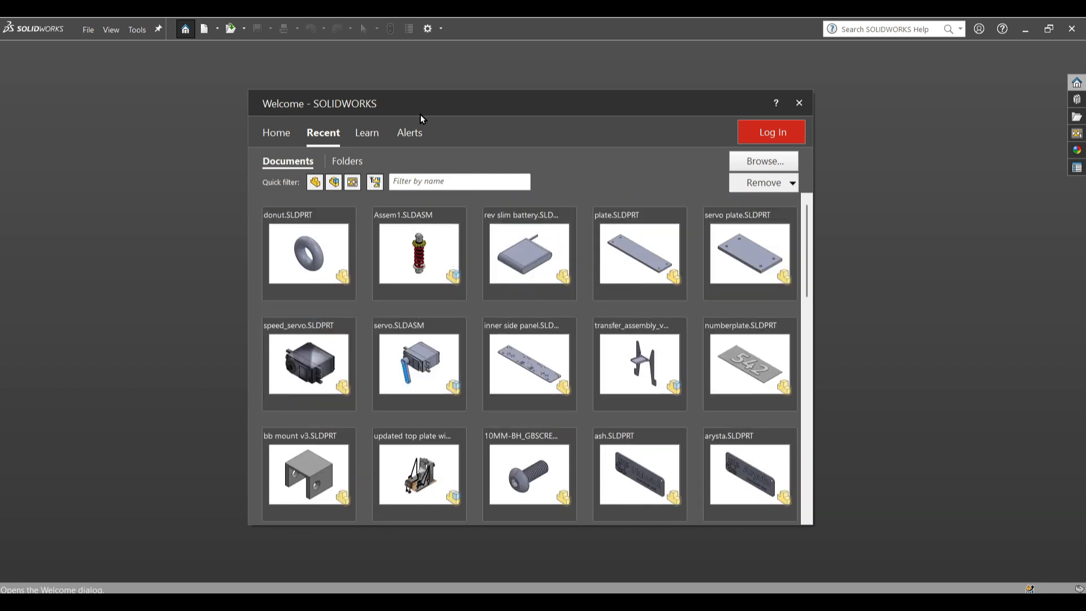
Create a new part document from the Welcome window's home page
{"action": "left_click", "coordinate": [281, 133]}
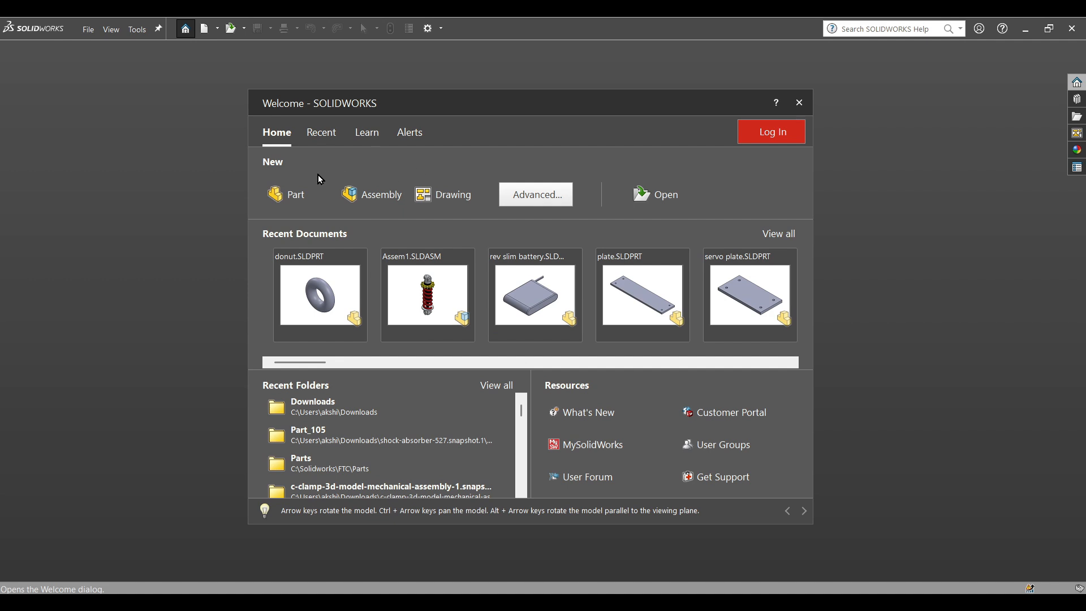
{"action": "left_click", "coordinate": [297, 202]}
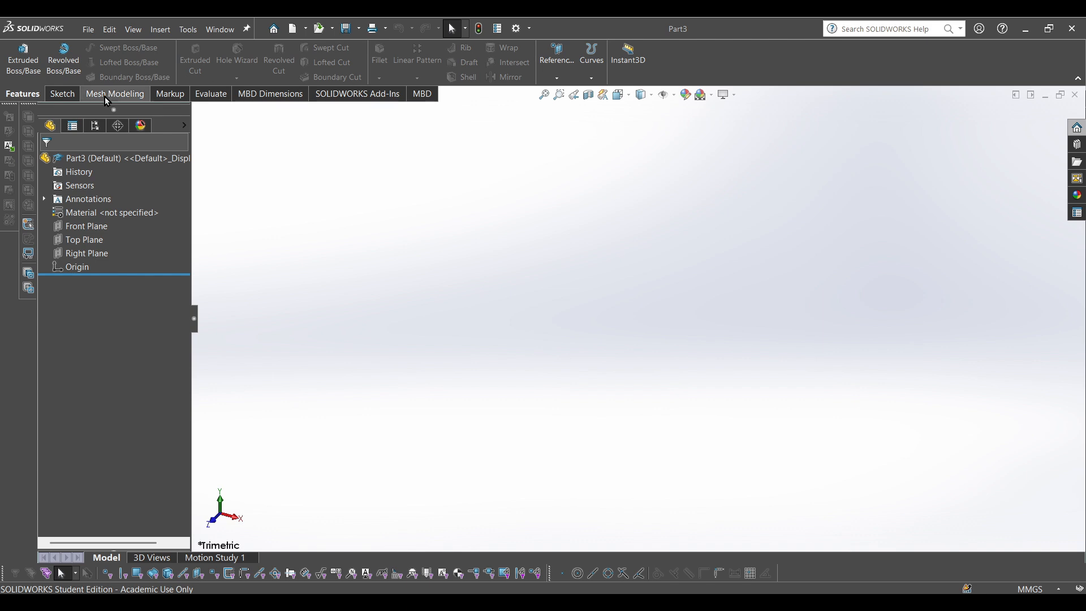
Look through the command categories and the part's configurations, ending at the Features commands and the feature tree
{"action": "scroll", "coordinate": [108, 101], "scroll_direction": "down", "scroll_amount": 4}
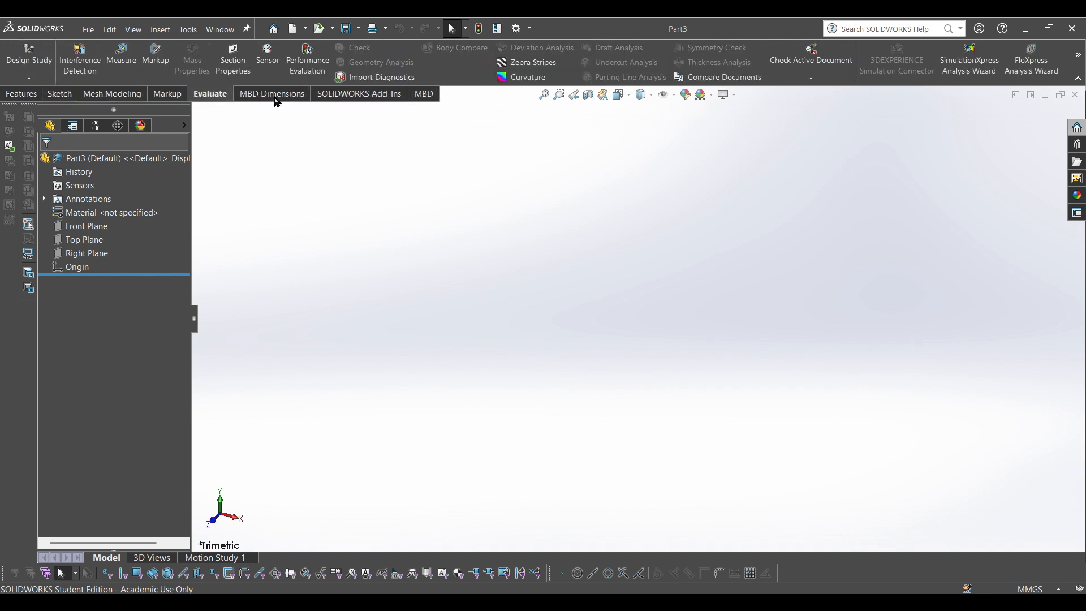
{"action": "scroll", "coordinate": [277, 101], "scroll_direction": "down", "scroll_amount": 2}
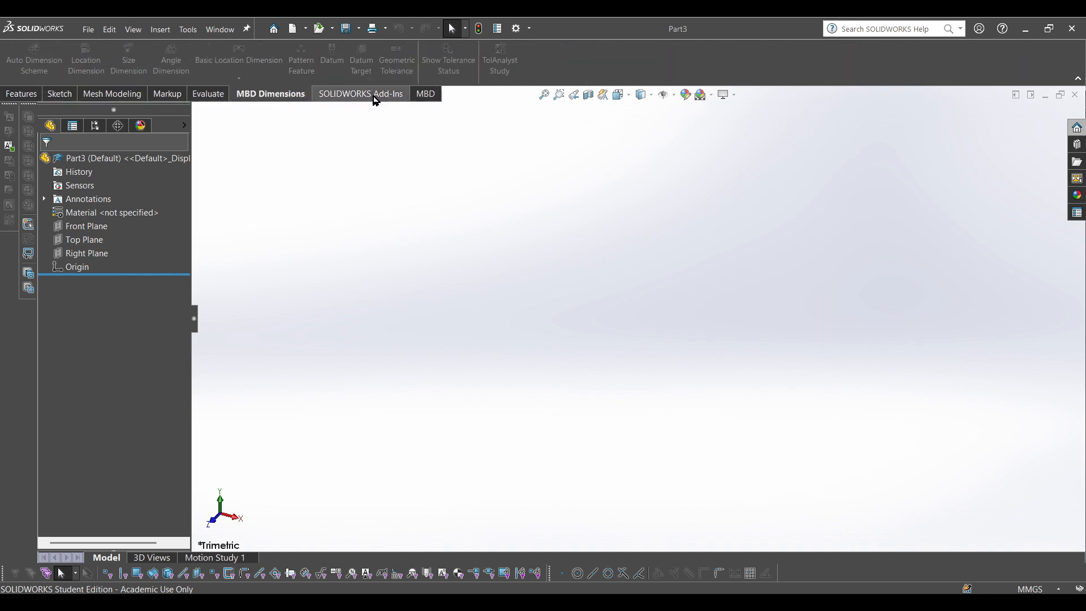
{"action": "left_click", "coordinate": [23, 100]}
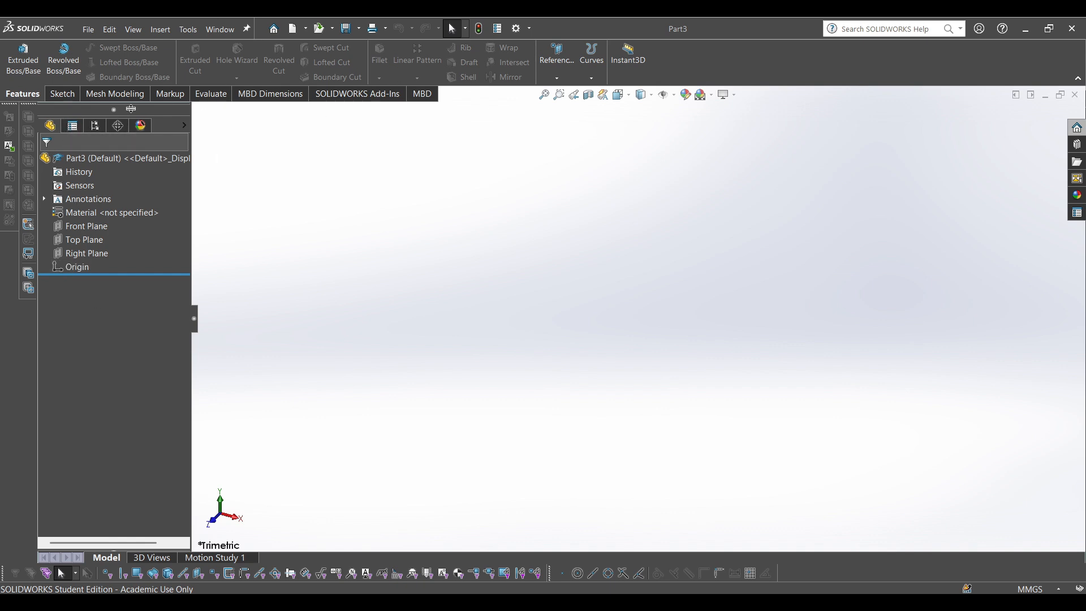
{"action": "left_click", "coordinate": [95, 125]}
{"action": "left_click", "coordinate": [125, 127]}
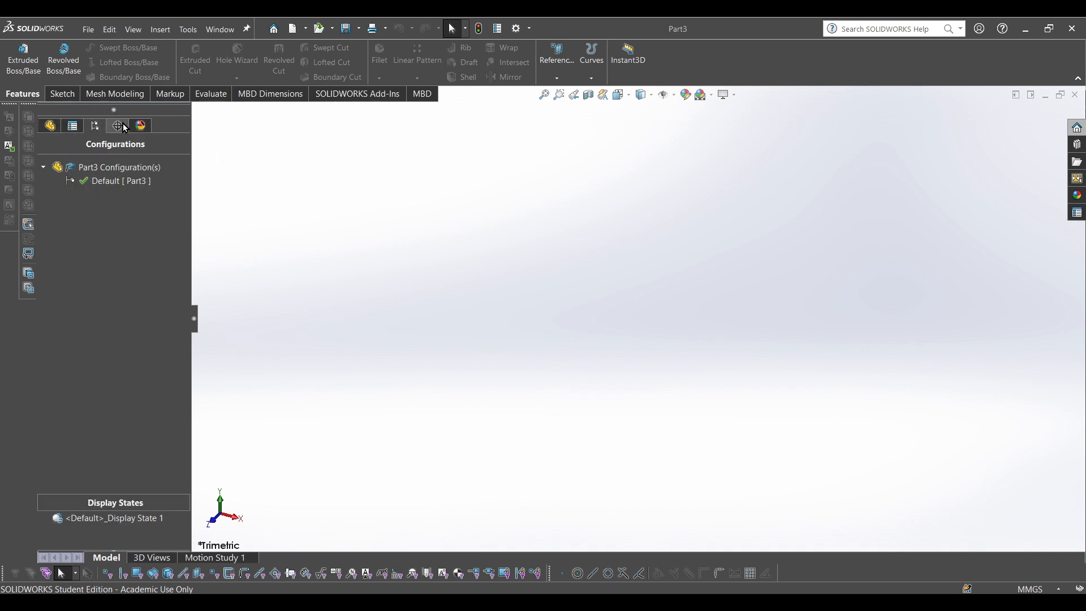
{"action": "left_click", "coordinate": [95, 125]}
{"action": "left_click", "coordinate": [50, 125]}
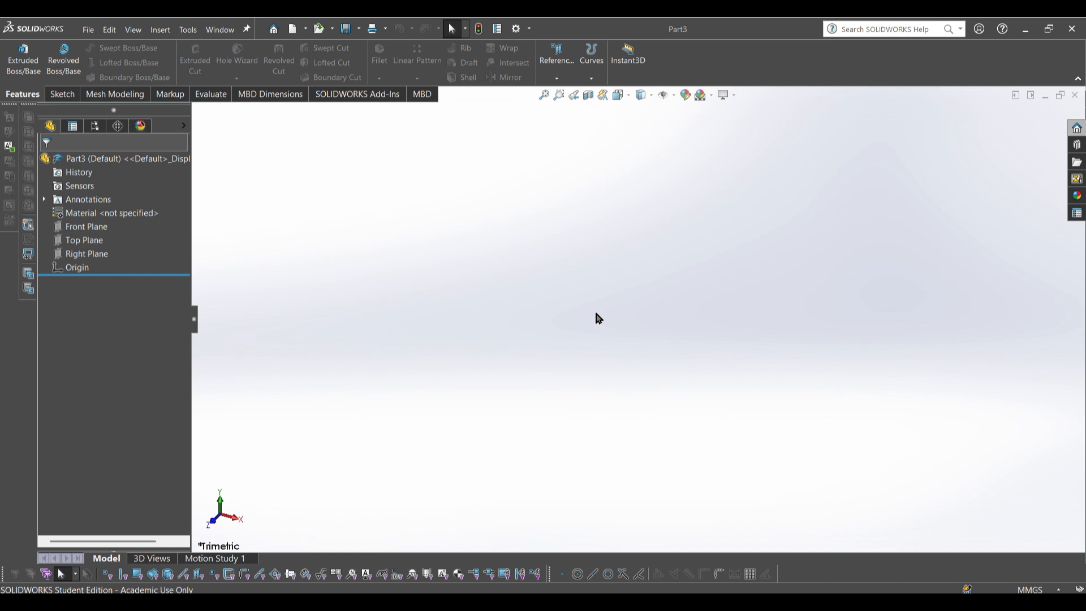
Inspect the list of unit systems available for the part document
{"action": "middle_click_drag", "start_coordinate": [604, 322], "coordinate": [587, 238]}
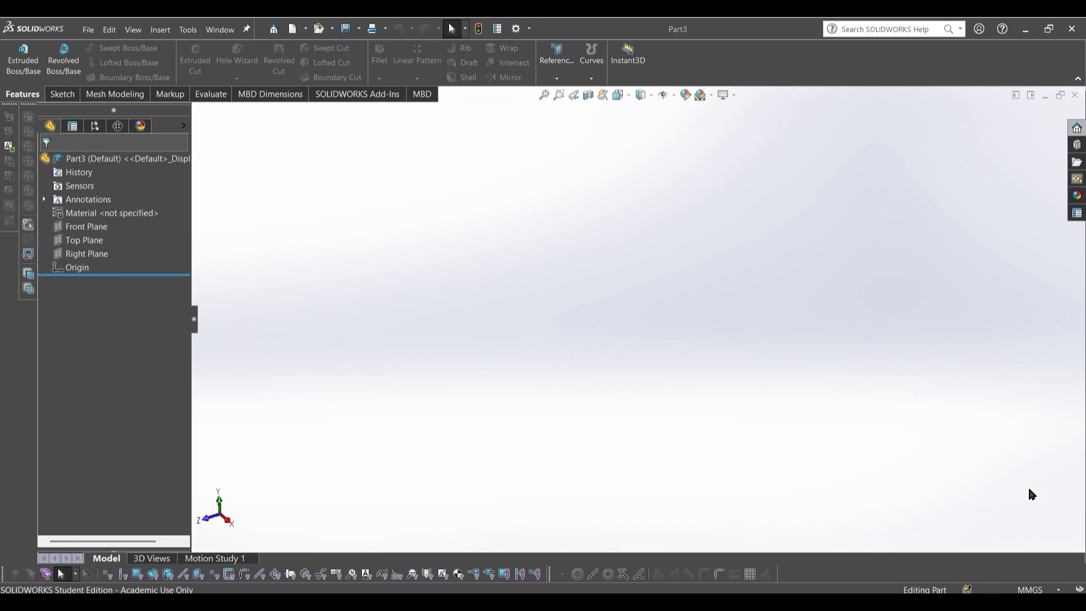
{"action": "left_click", "coordinate": [1052, 591]}
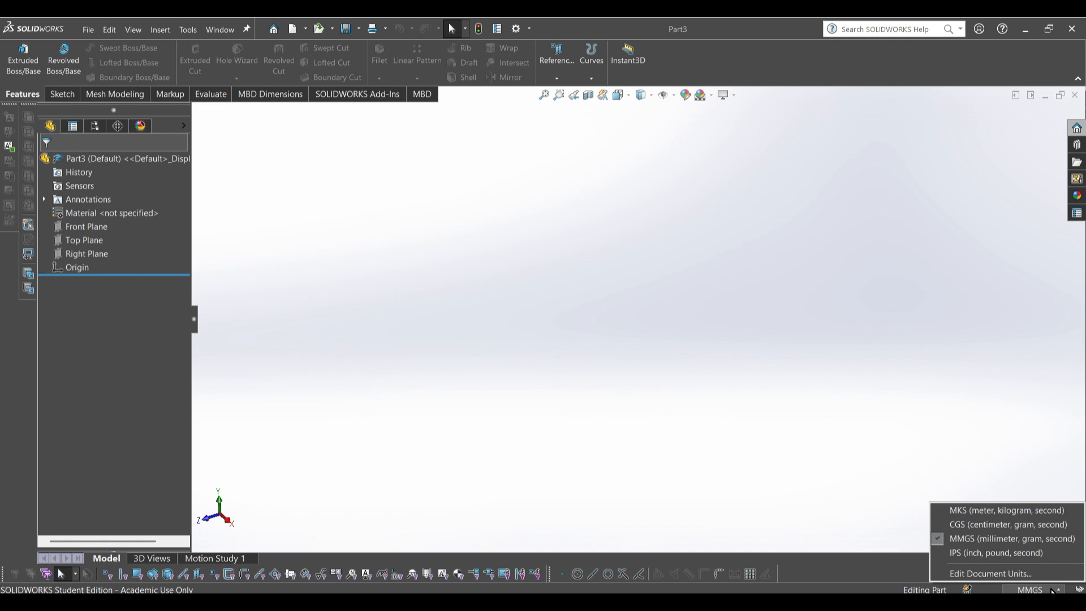
{"action": "left_click", "coordinate": [752, 272]}
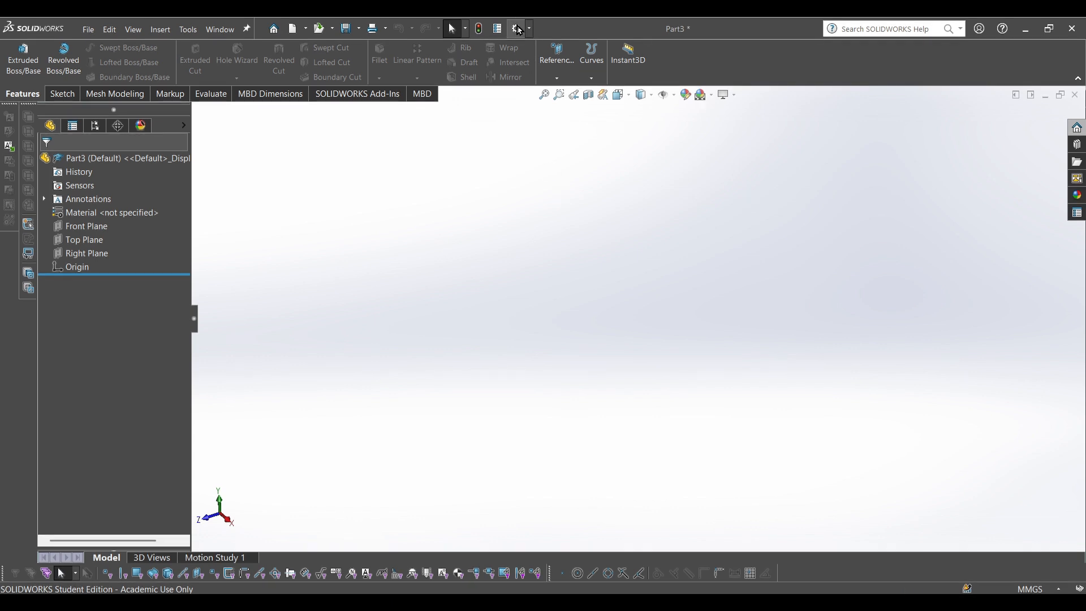
Search the options for "unit", examine the unit choices for ACIS export, and check the document properties
{"action": "left_click", "coordinate": [519, 28]}
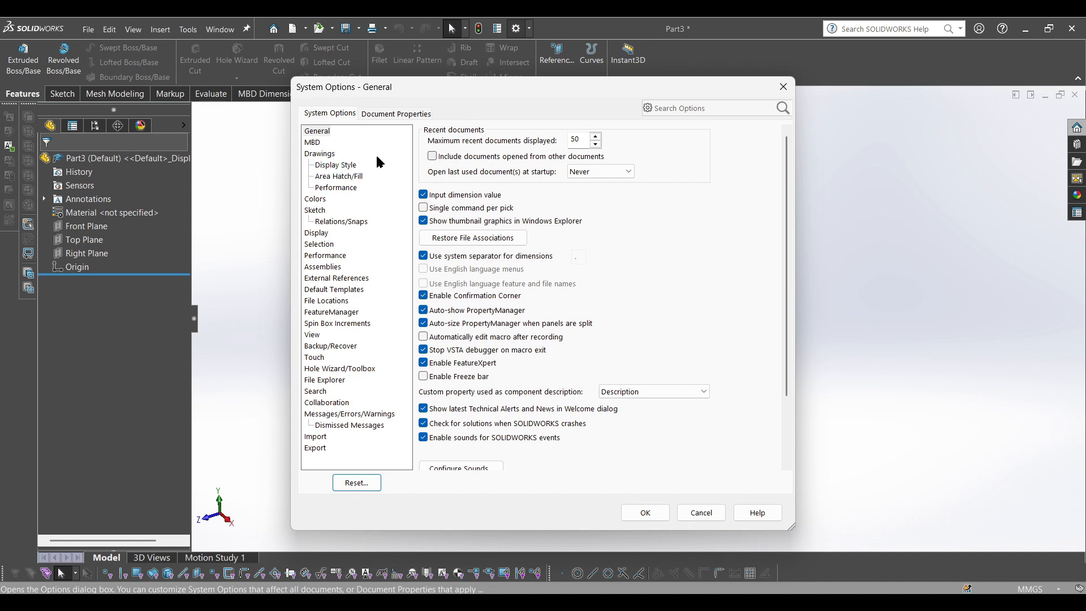
{"action": "left_click", "coordinate": [676, 108]}
{"action": "type", "text": "u"}
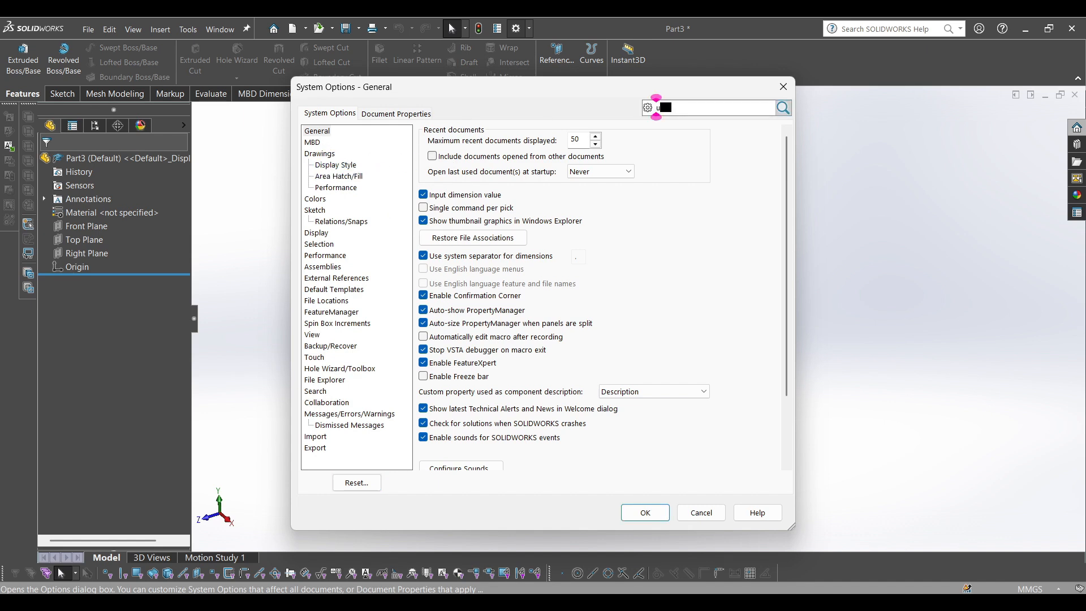
{"action": "type", "text": "nit"}
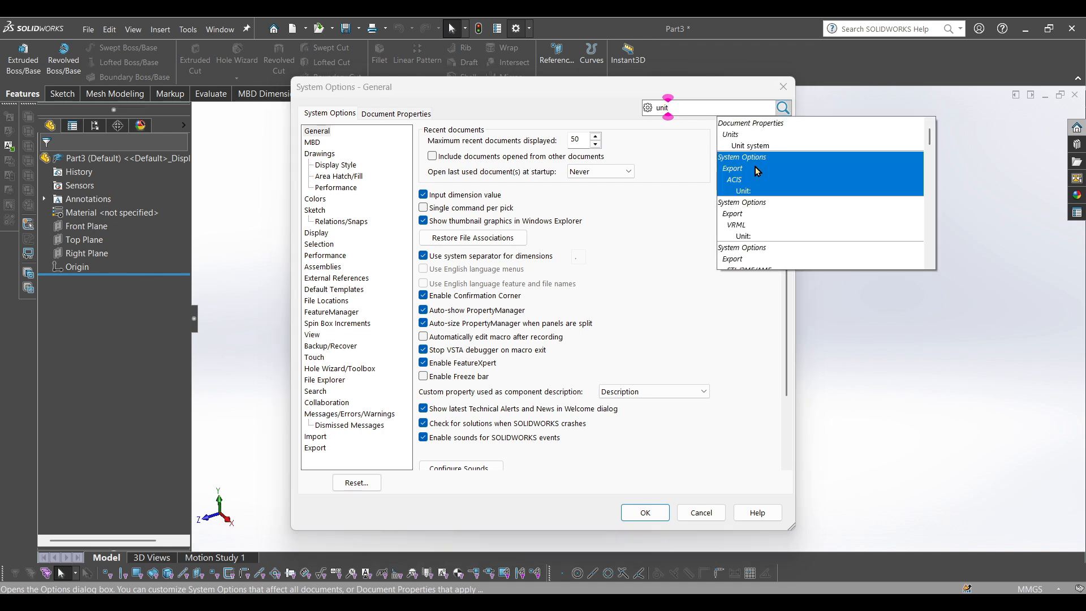
{"action": "left_click", "coordinate": [757, 171]}
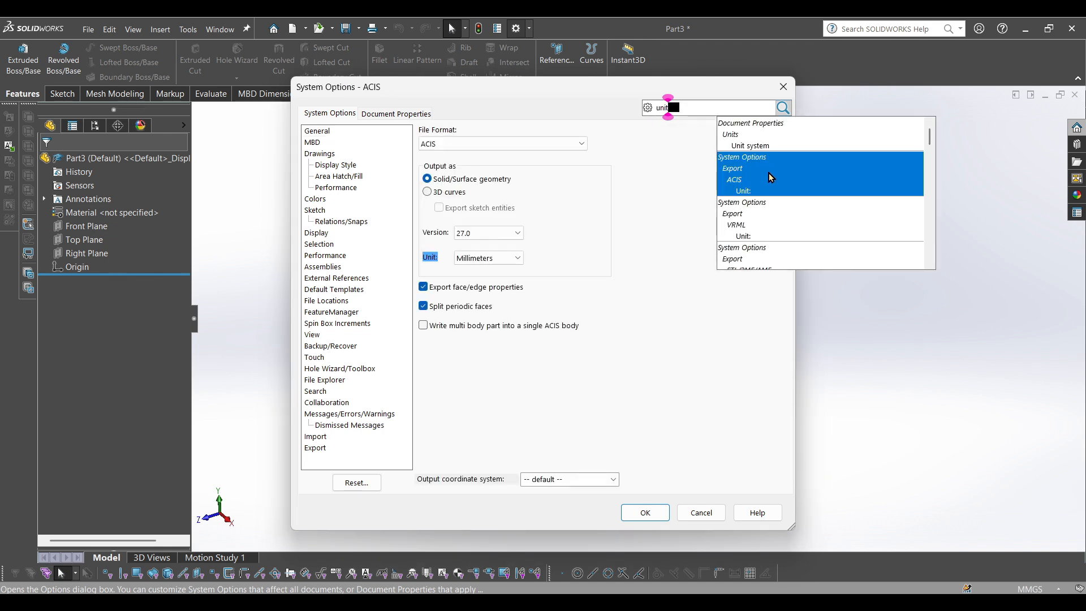
{"action": "left_click", "coordinate": [510, 258]}
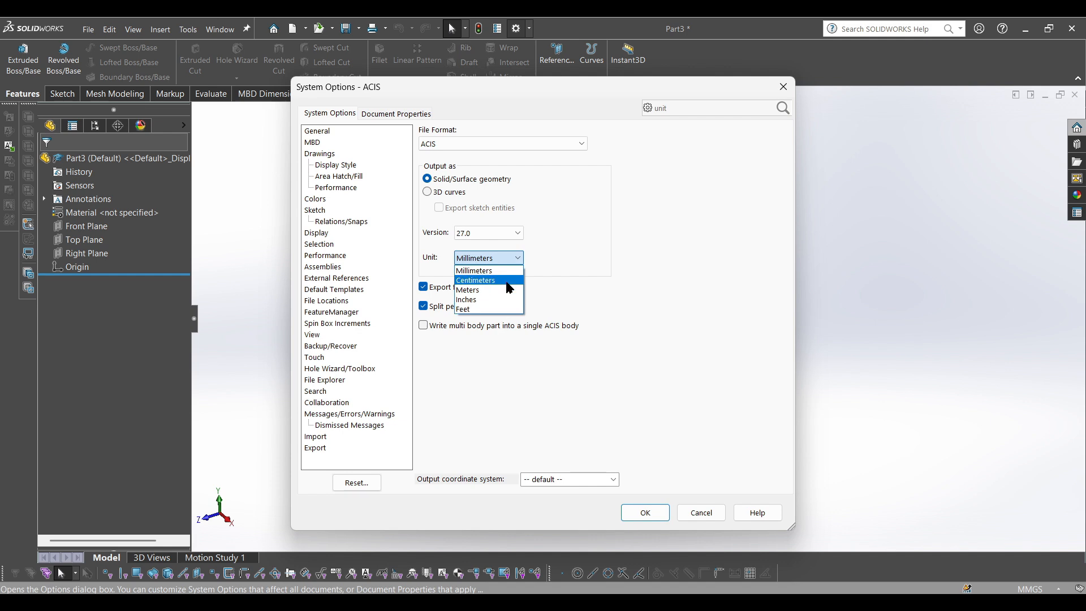
{"action": "left_click", "coordinate": [653, 293]}
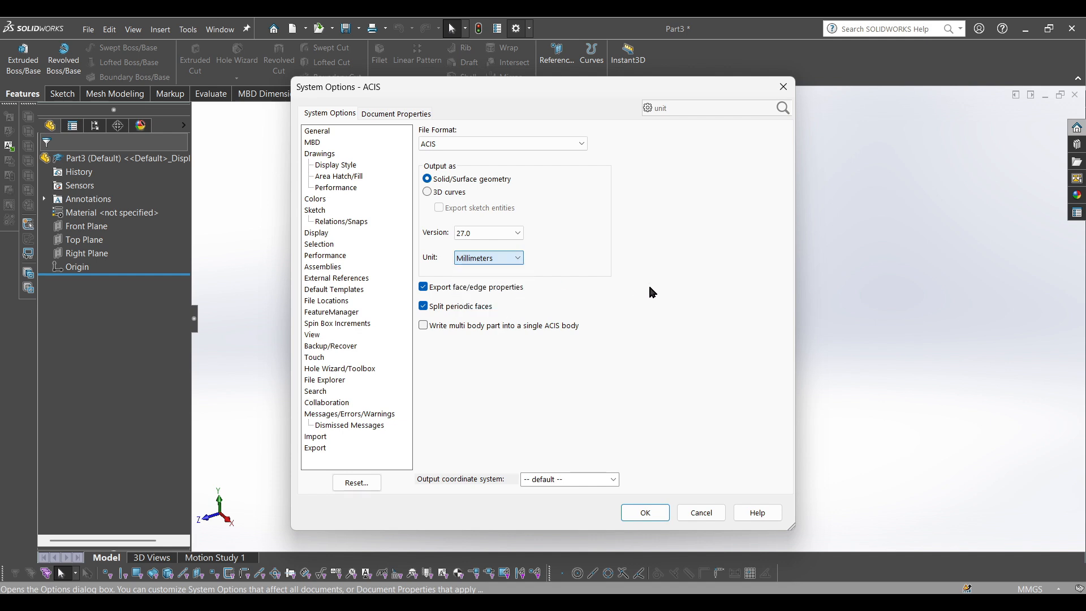
{"action": "left_click", "coordinate": [509, 259]}
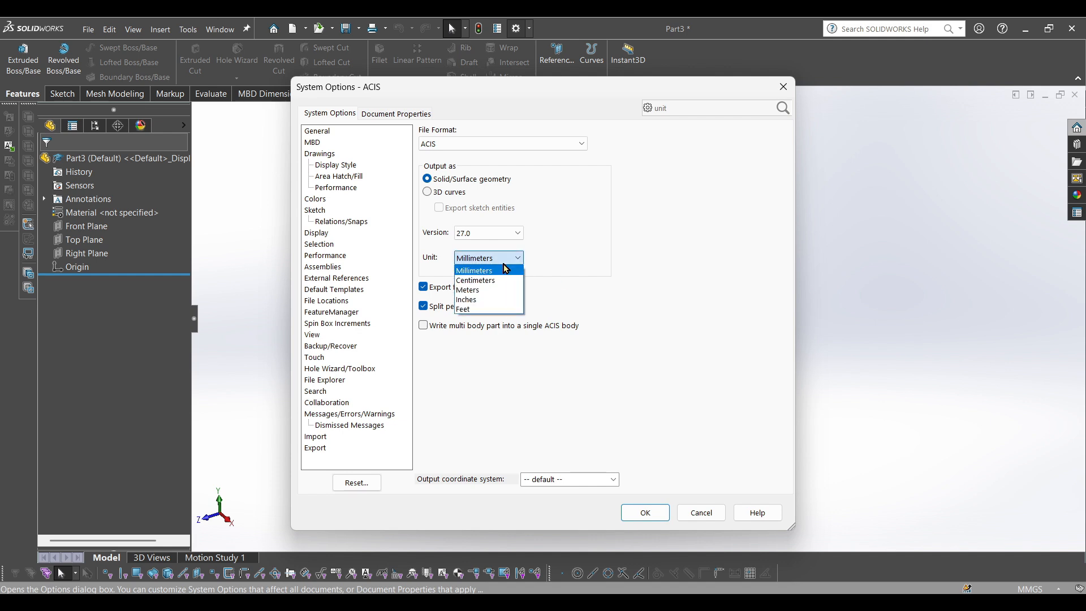
{"action": "left_click", "coordinate": [564, 277]}
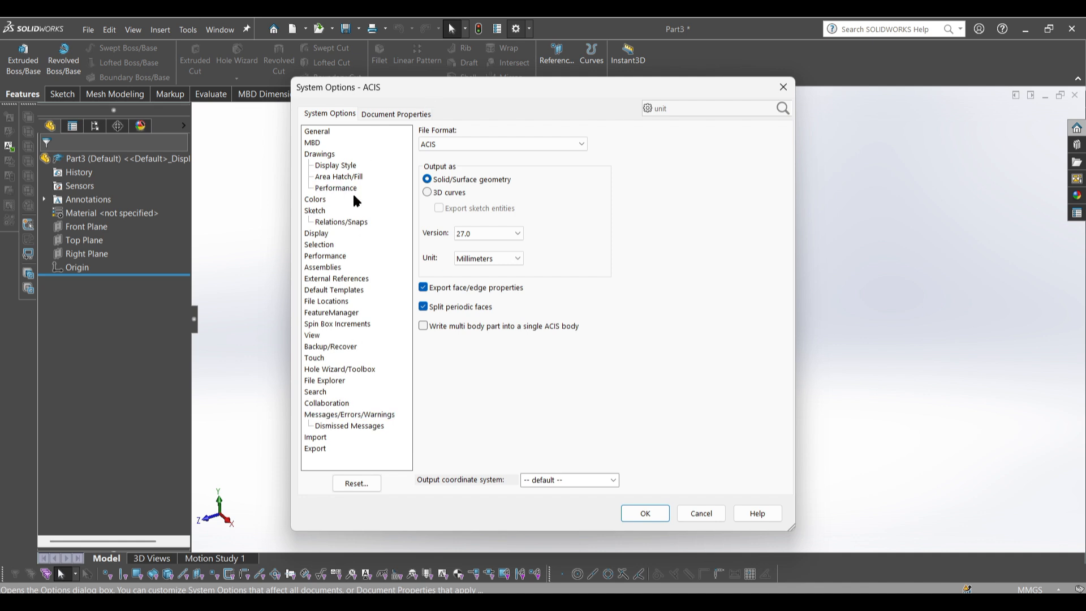
{"action": "left_click", "coordinate": [375, 114]}
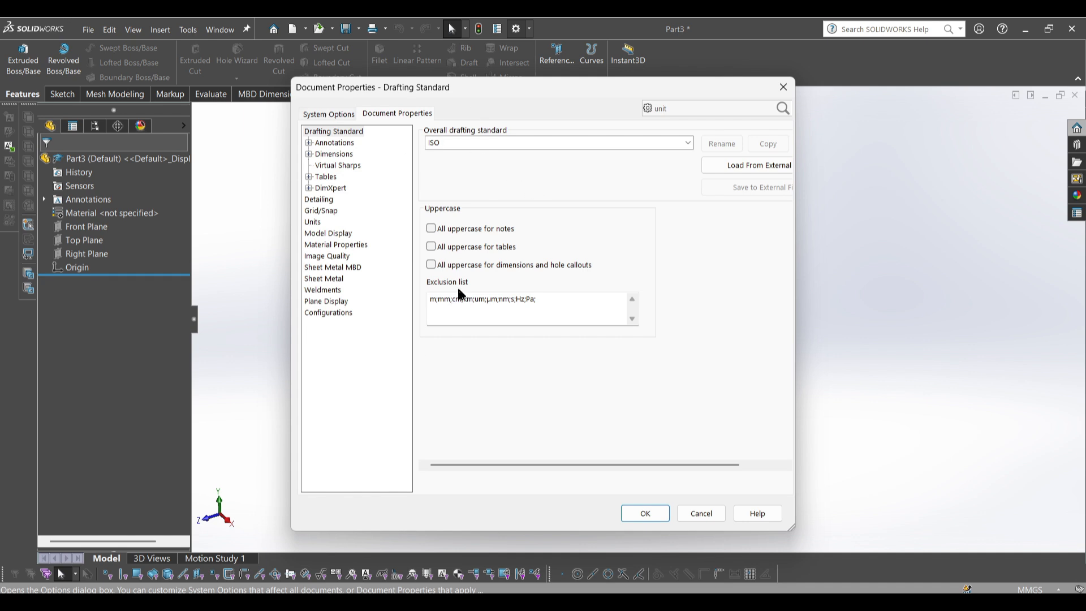
{"action": "left_click", "coordinate": [330, 113]}
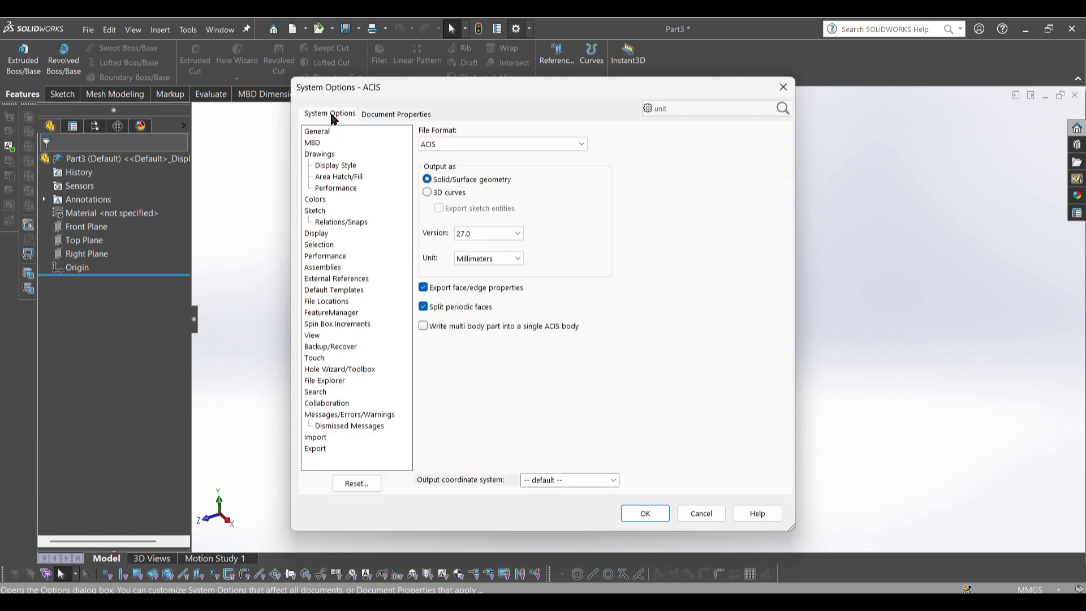
Set the interface background color to Light, apply it, and reopen the system options
{"action": "left_click", "coordinate": [328, 200]}
{"action": "left_click", "coordinate": [543, 162]}
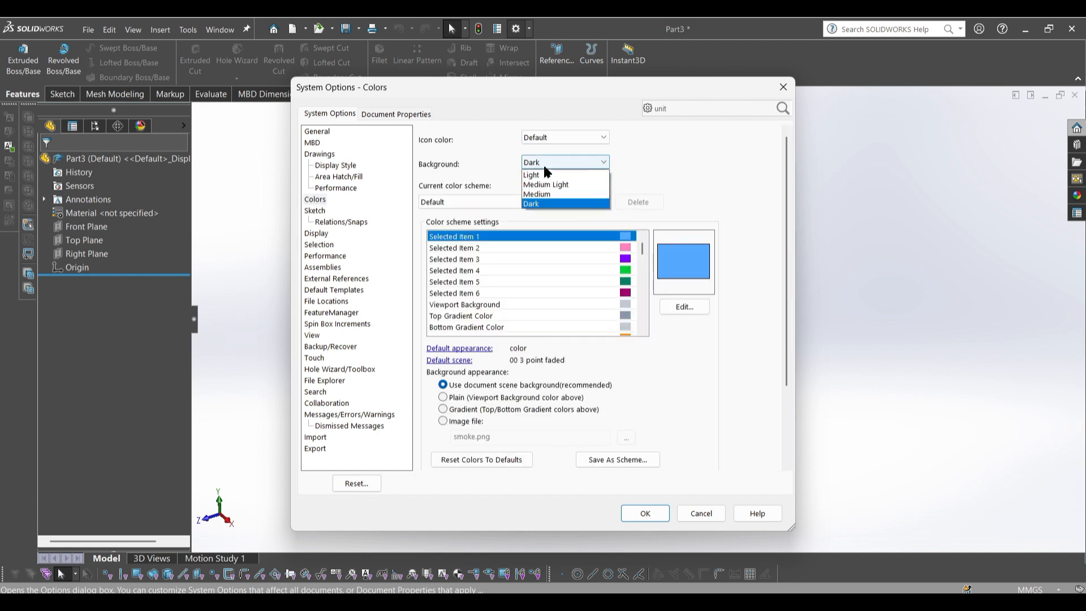
{"action": "left_click", "coordinate": [535, 175]}
{"action": "left_click", "coordinate": [655, 510]}
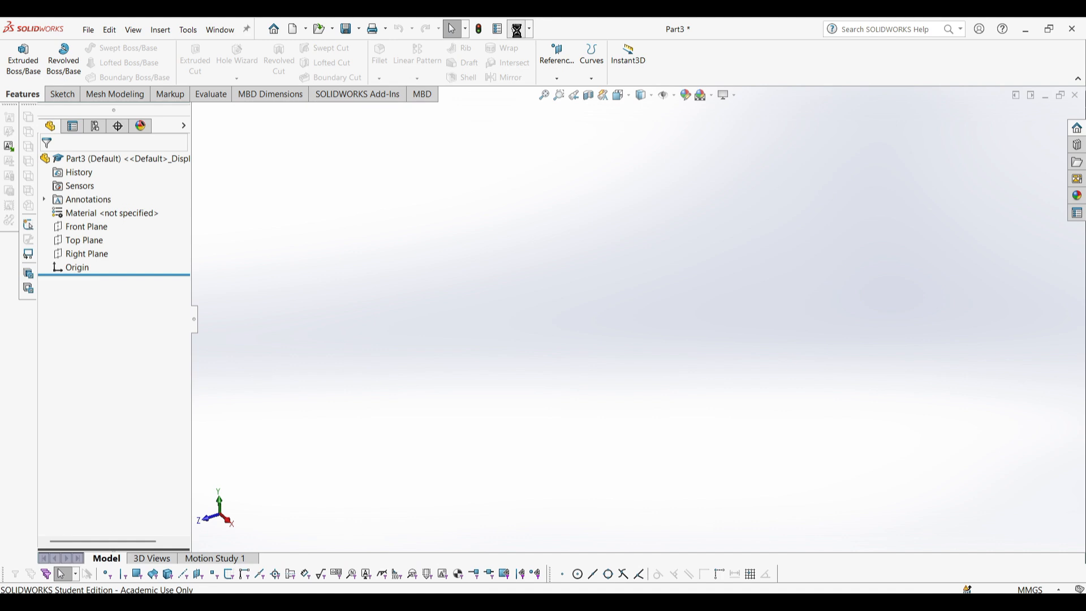
{"action": "left_click", "coordinate": [517, 29]}
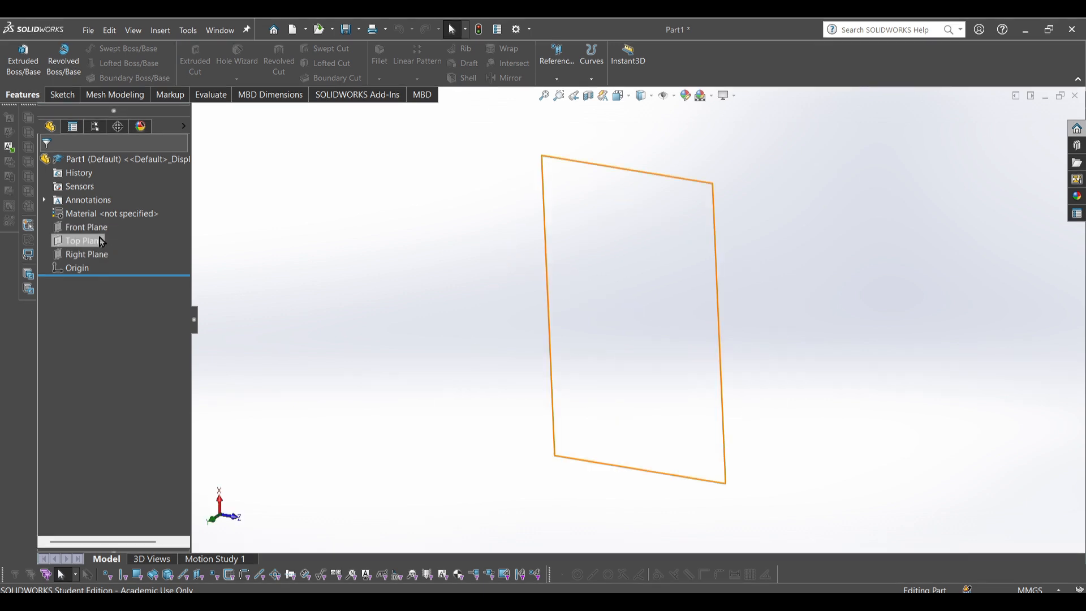
Start a new sketch on the Top Plane
{"action": "middle_click_drag", "start_coordinate": [526, 285], "coordinate": [706, 167]}
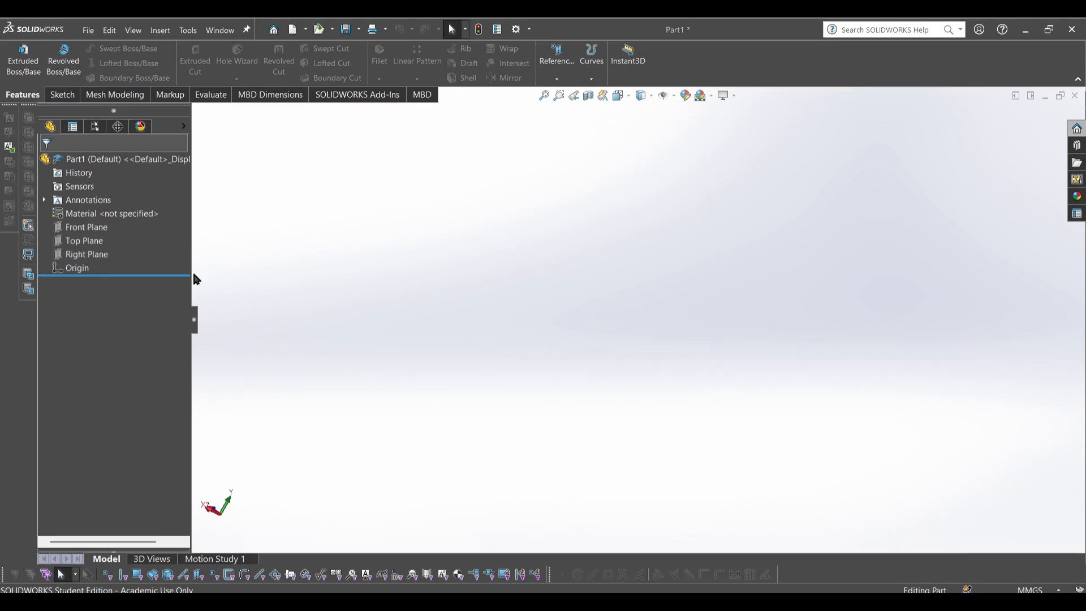
{"action": "left_click", "coordinate": [85, 243]}
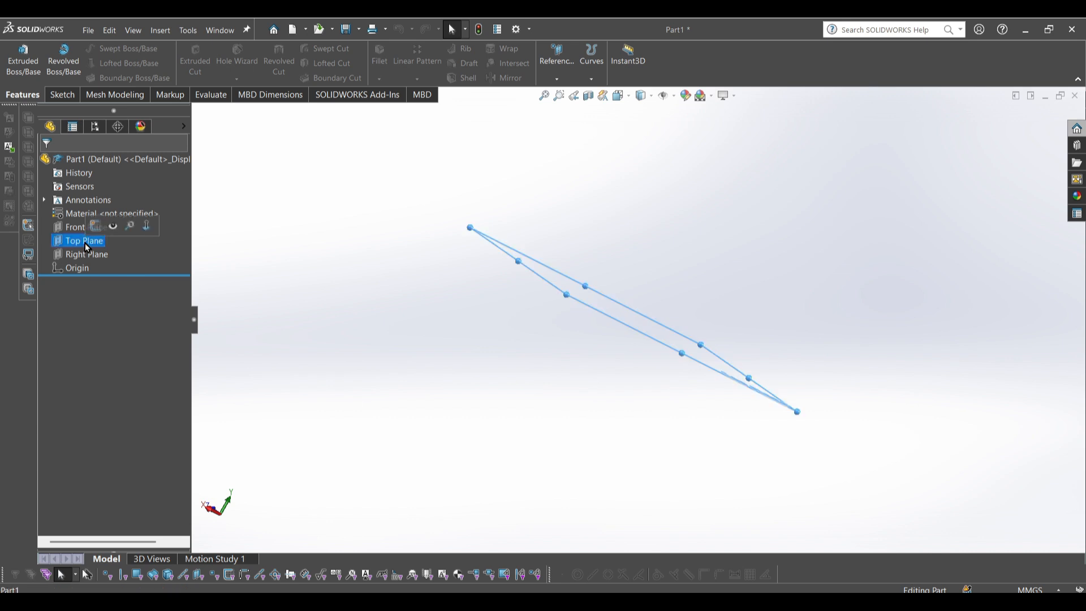
{"action": "middle_click_drag", "start_coordinate": [493, 314], "coordinate": [417, 468]}
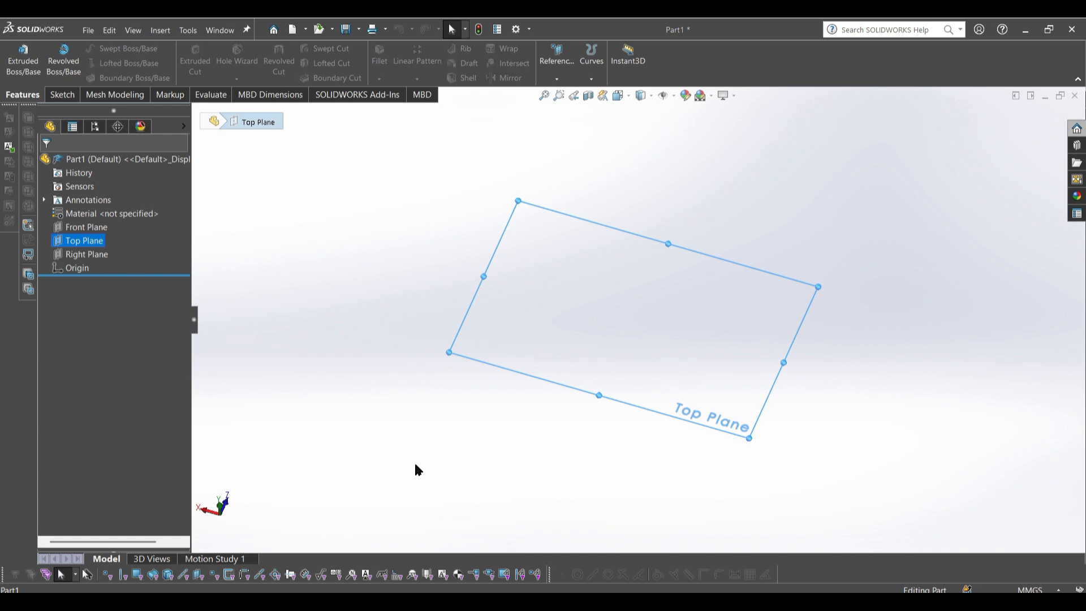
{"action": "left_click", "coordinate": [324, 347]}
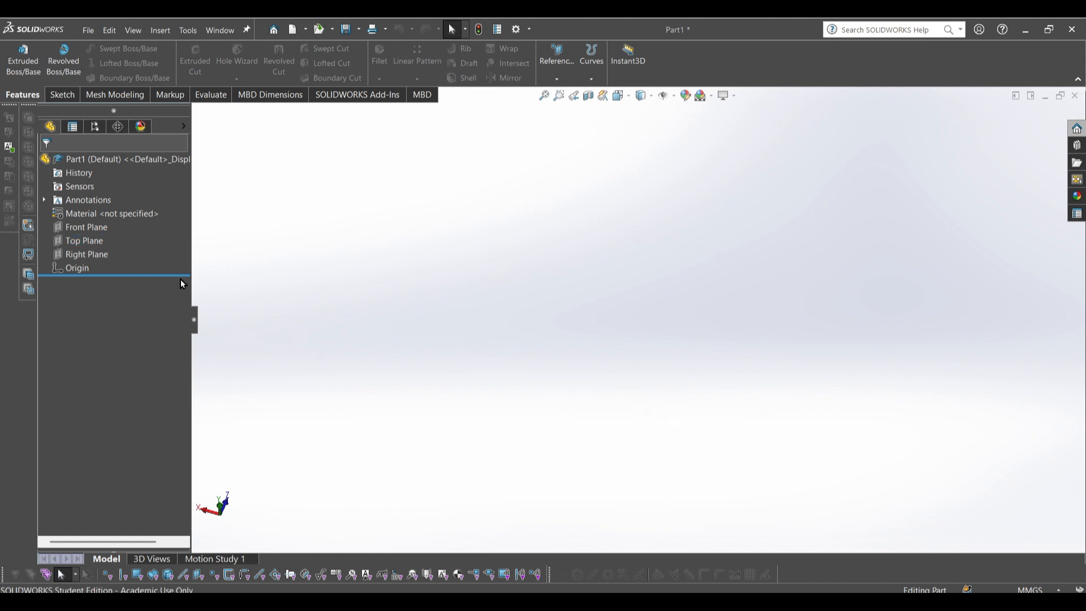
{"action": "left_click", "coordinate": [94, 245]}
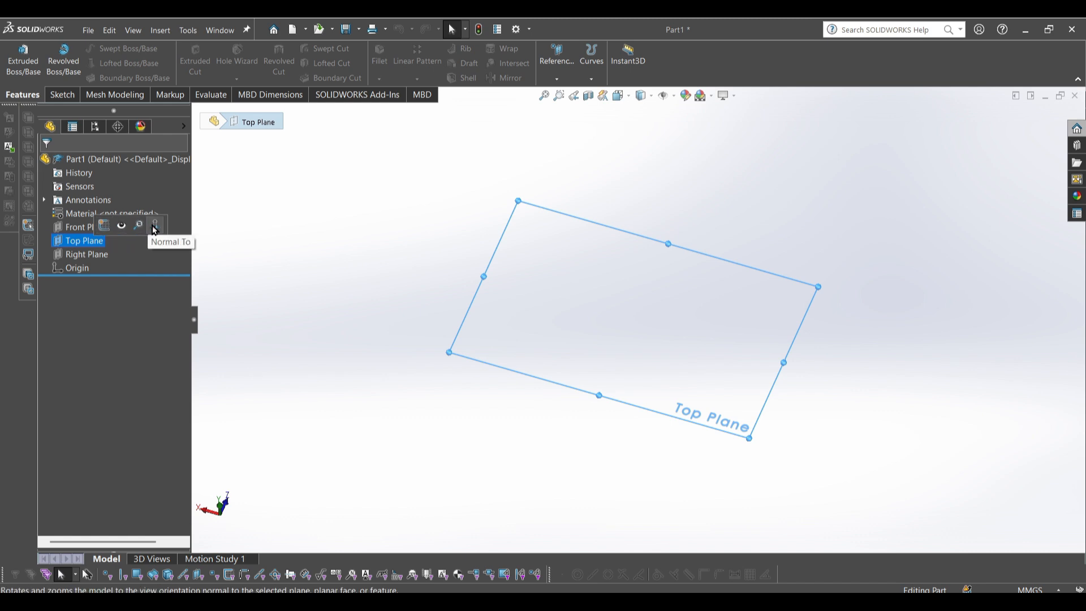
{"action": "left_click", "coordinate": [100, 228]}
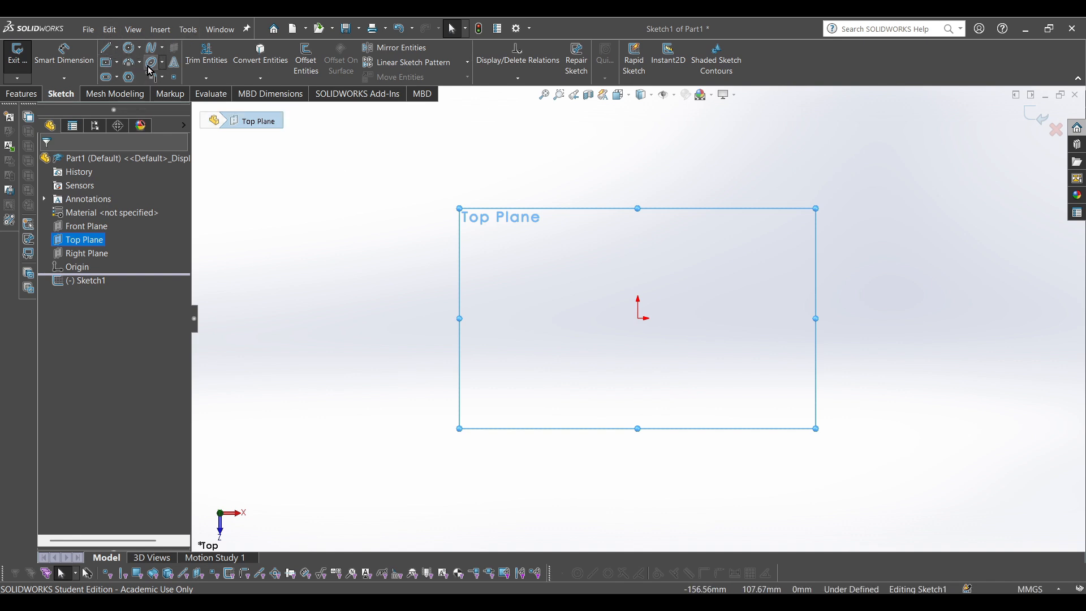
Sketch a zigzag chain of four connected lines around the origin and end the Line command
{"action": "left_click", "coordinate": [109, 47]}
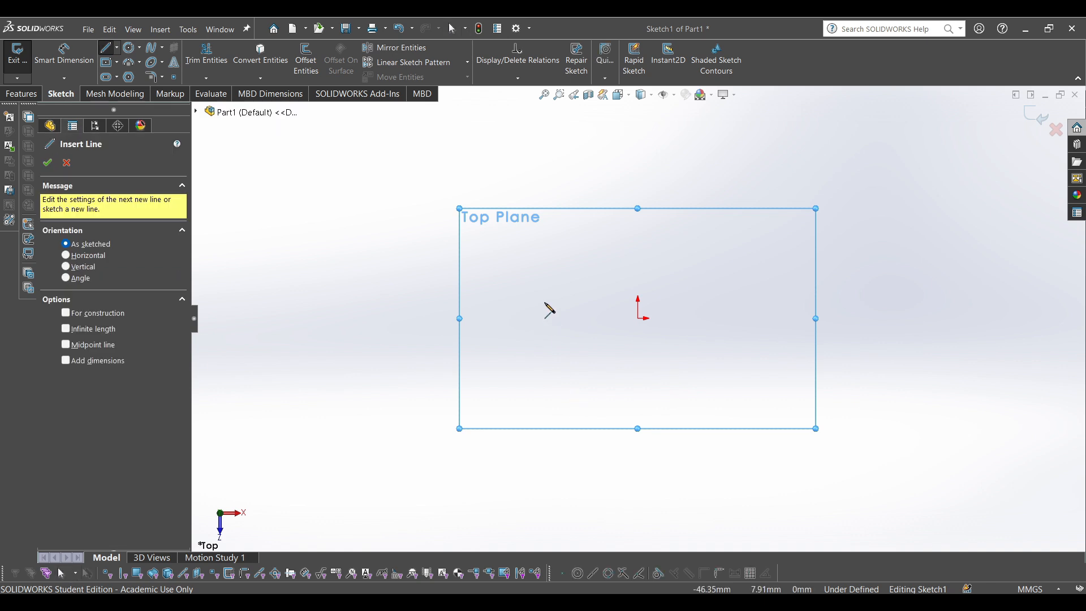
{"action": "left_click", "coordinate": [389, 281]}
{"action": "left_click", "coordinate": [532, 165]}
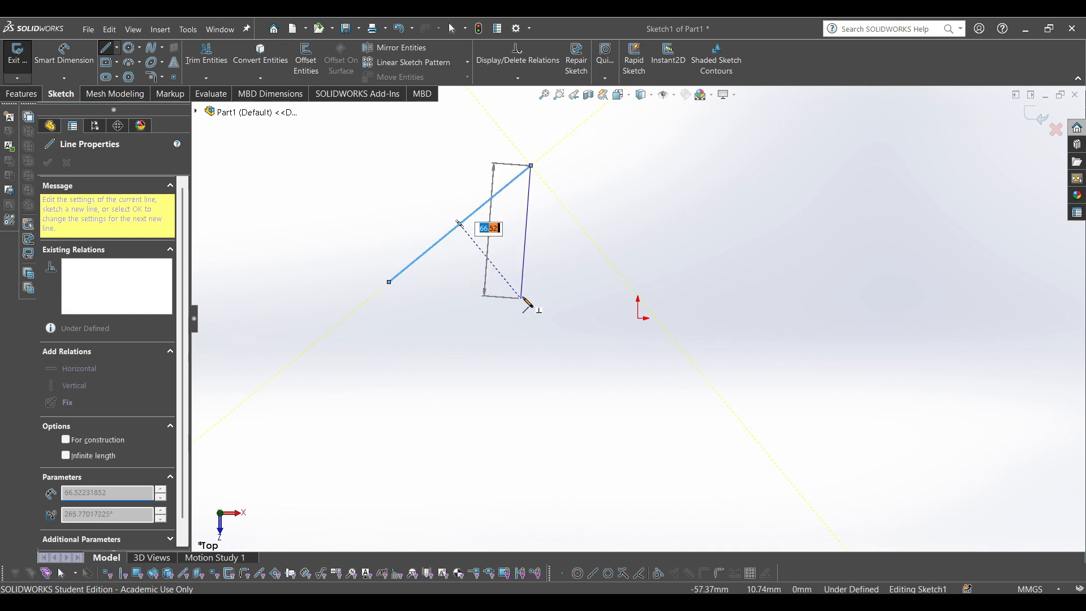
{"action": "left_click", "coordinate": [538, 465]}
{"action": "double_click", "coordinate": [811, 266]}
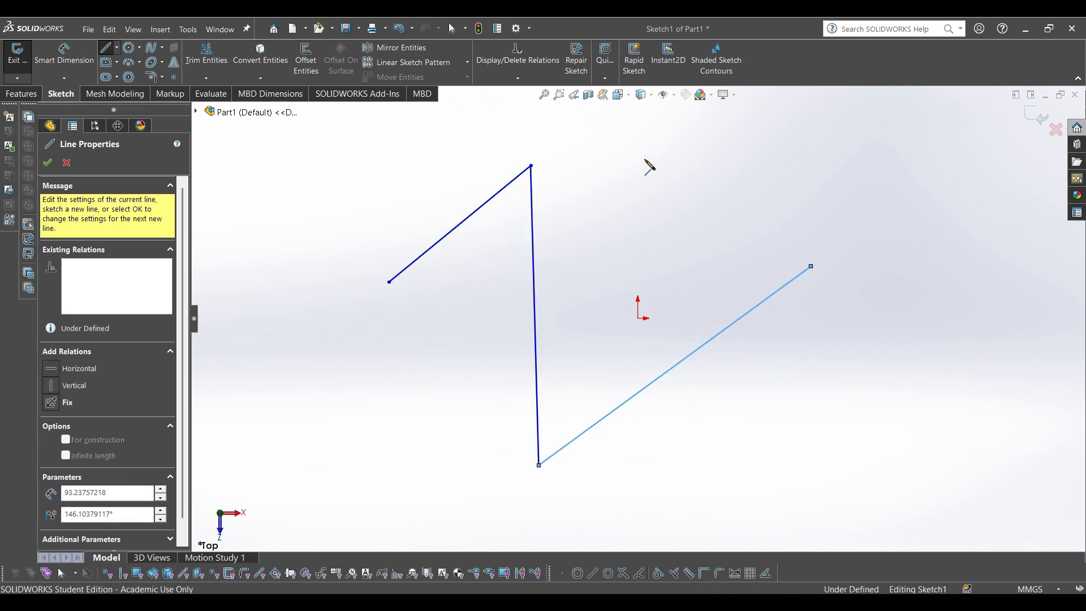
{"action": "left_click", "coordinate": [643, 163]}
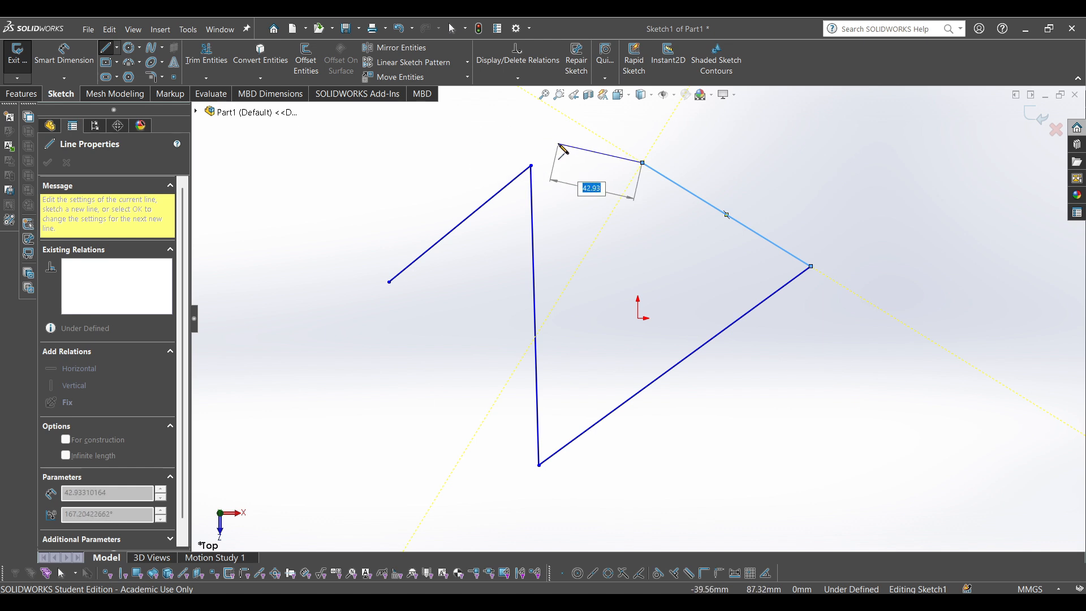
{"action": "right_click", "coordinate": [440, 169]}
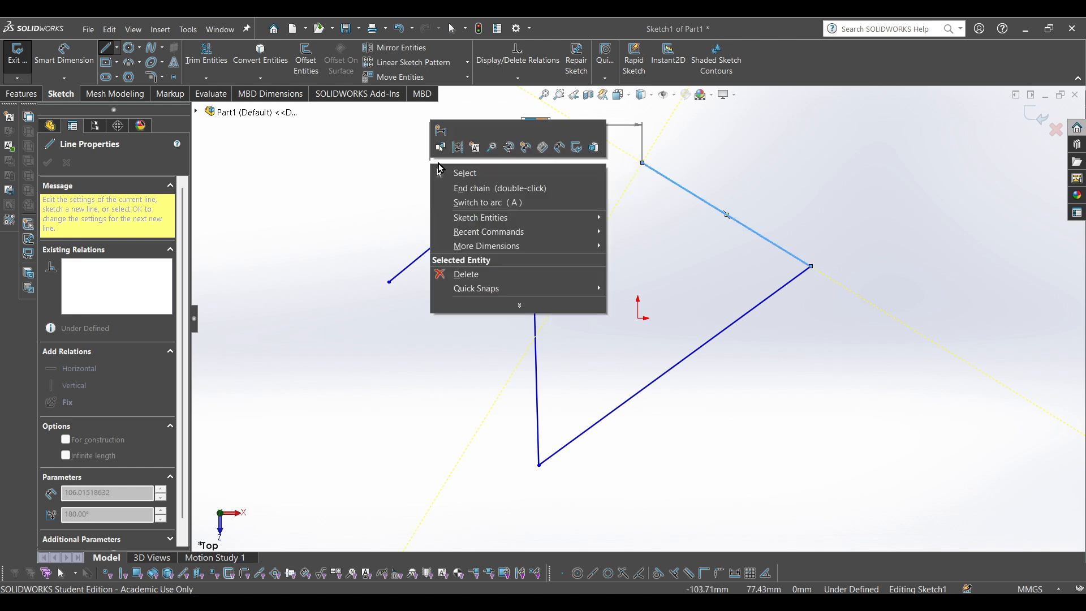
{"action": "left_click", "coordinate": [439, 172]}
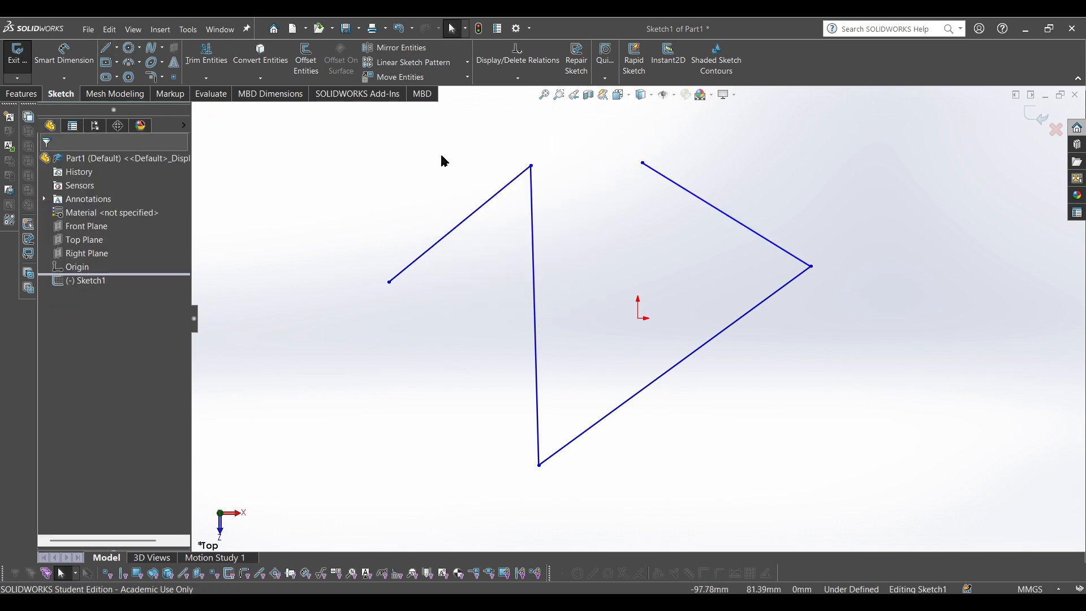
Sketch a separate slanted line about 26 mm long beyond the open start of the zigzag, and end the Line command
{"action": "key", "text": "l"}
{"action": "left_click", "coordinate": [304, 189]}
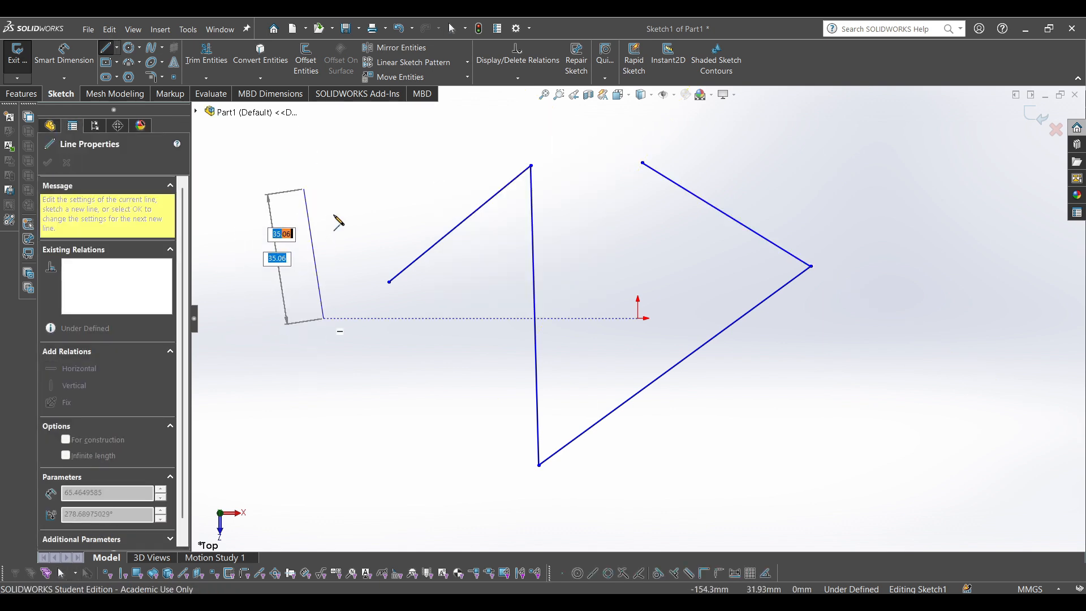
{"action": "left_click", "coordinate": [351, 165]}
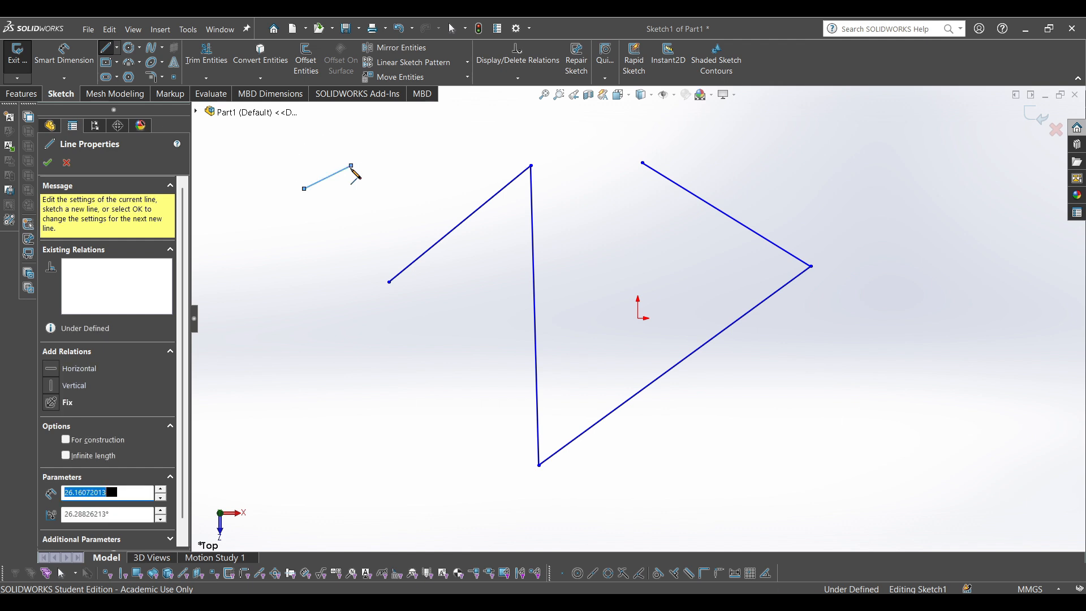
{"action": "right_click", "coordinate": [292, 397]}
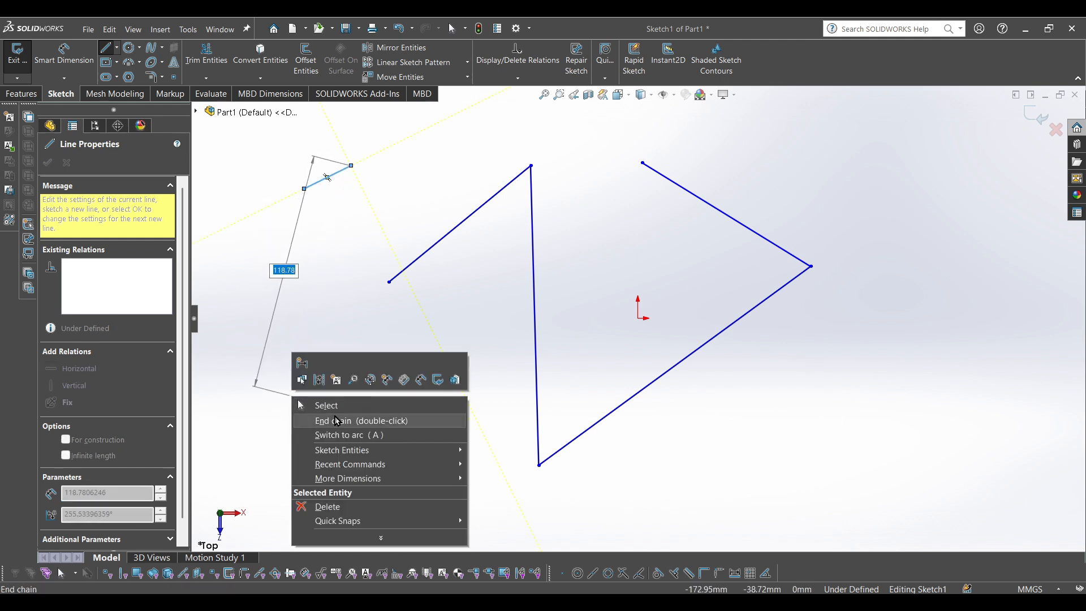
{"action": "left_click", "coordinate": [292, 314]}
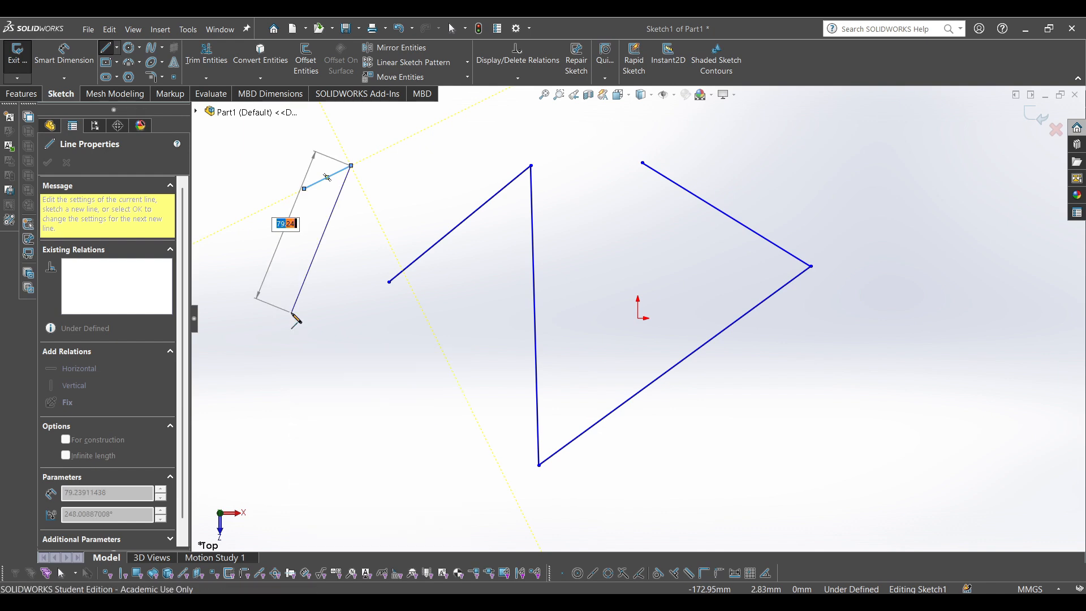
{"action": "right_click", "coordinate": [351, 321]}
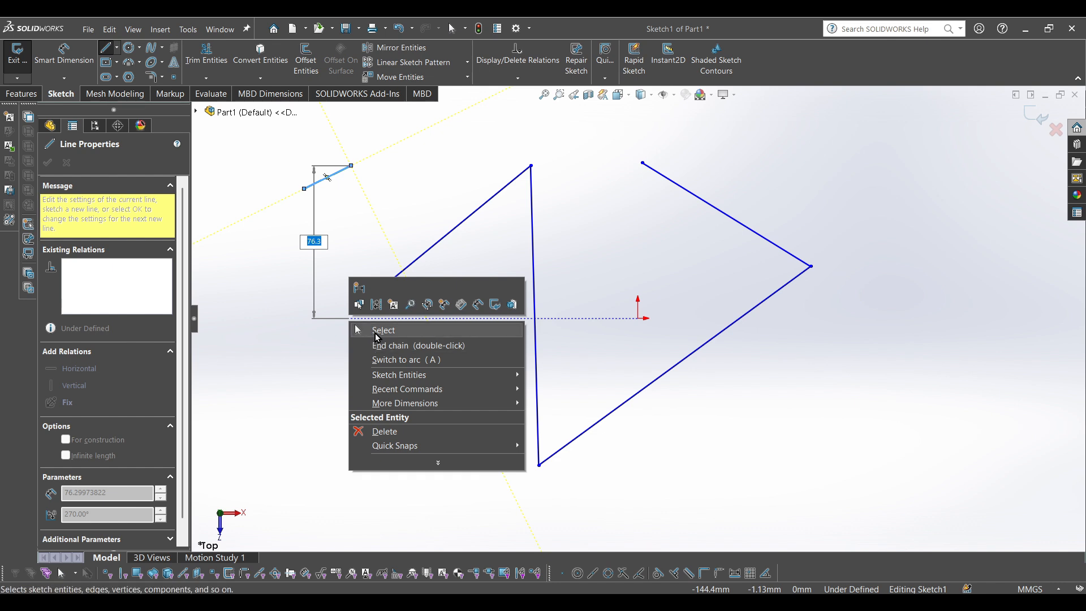
{"action": "key", "text": "Escape"}
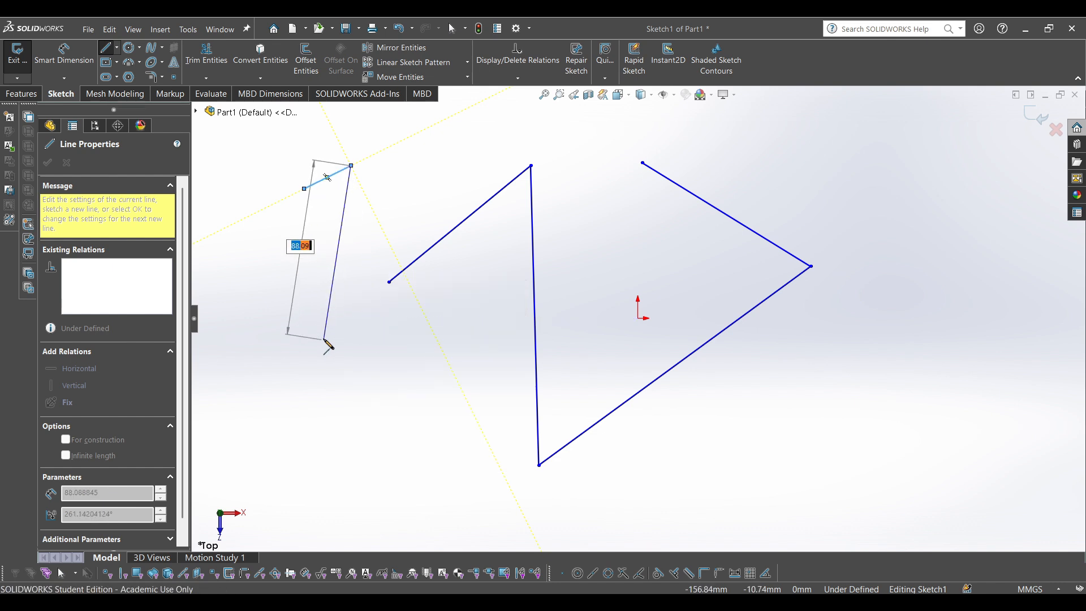
{"action": "key", "text": "Escape"}
{"action": "key", "text": "Escape"}
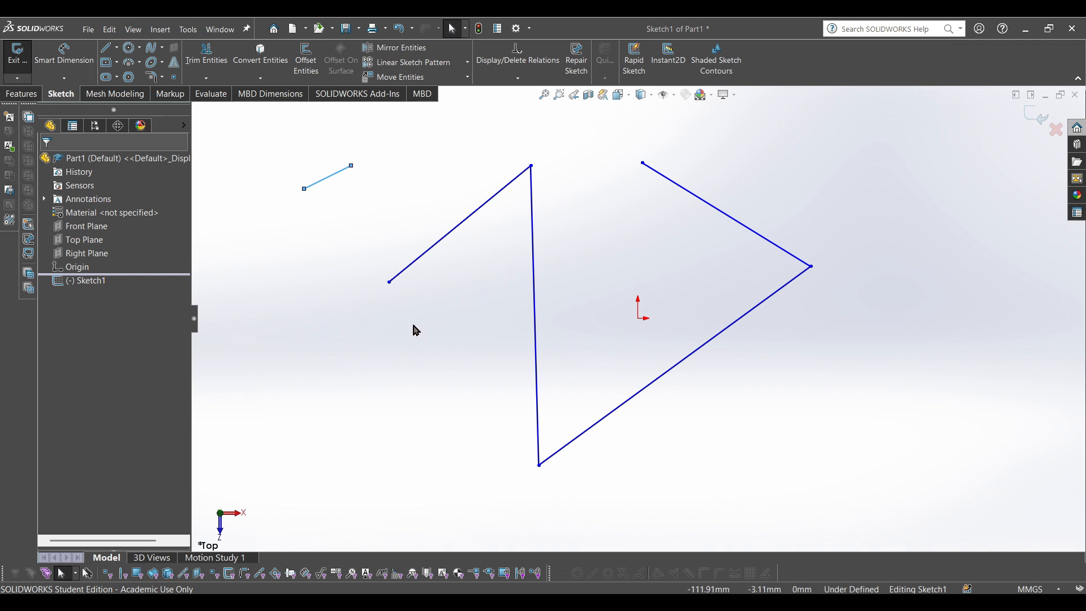
{"action": "key", "text": "l"}
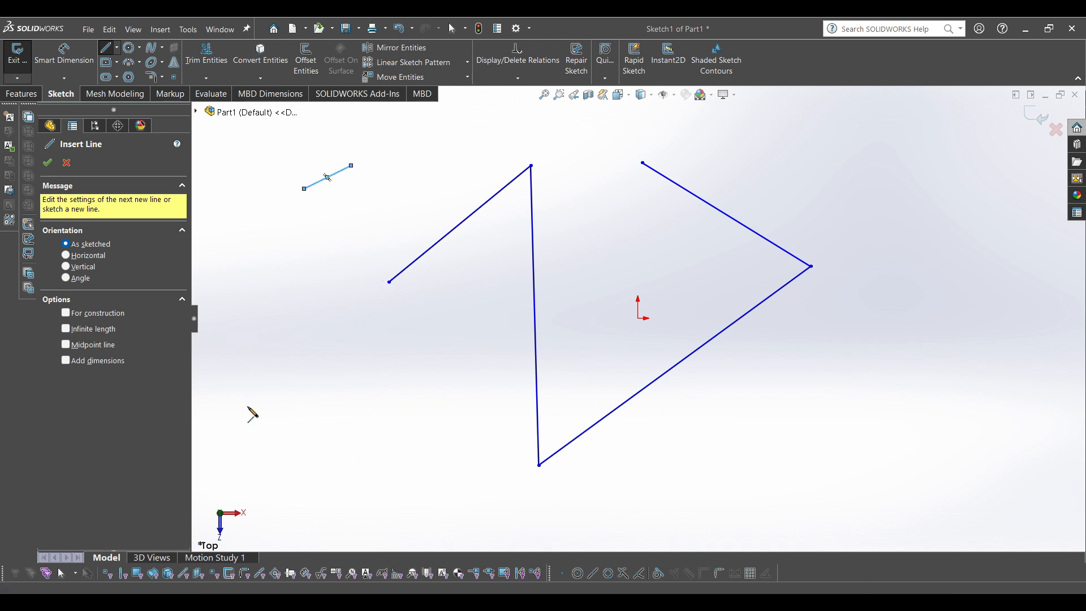
{"action": "key", "text": "Escape"}
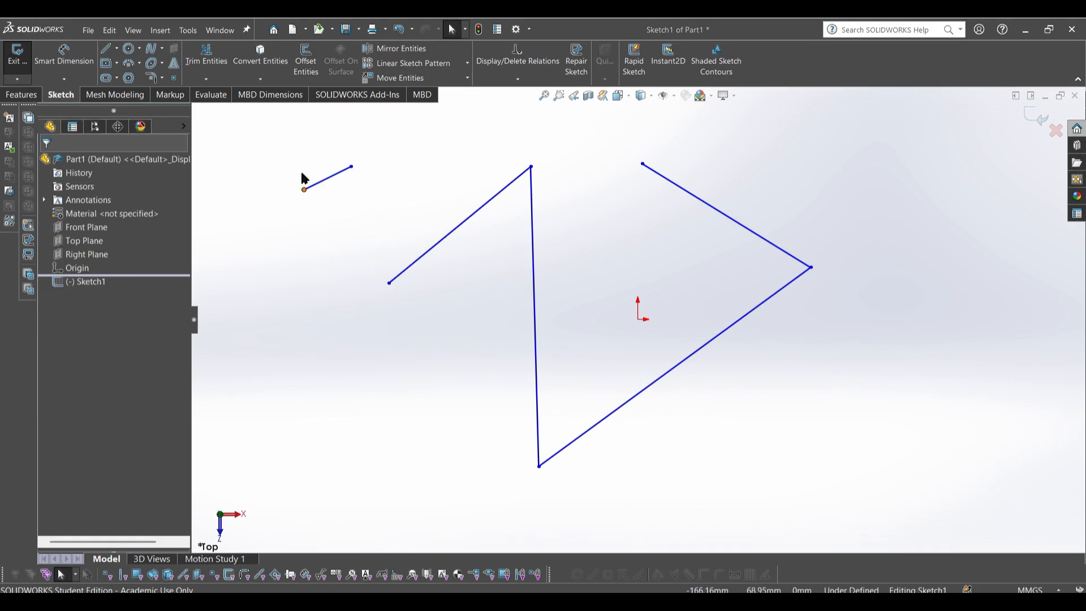
Delete the separate short line and the first slanted line of the zigzag
{"action": "left_click", "coordinate": [330, 179]}
{"action": "right_click", "coordinate": [329, 179]}
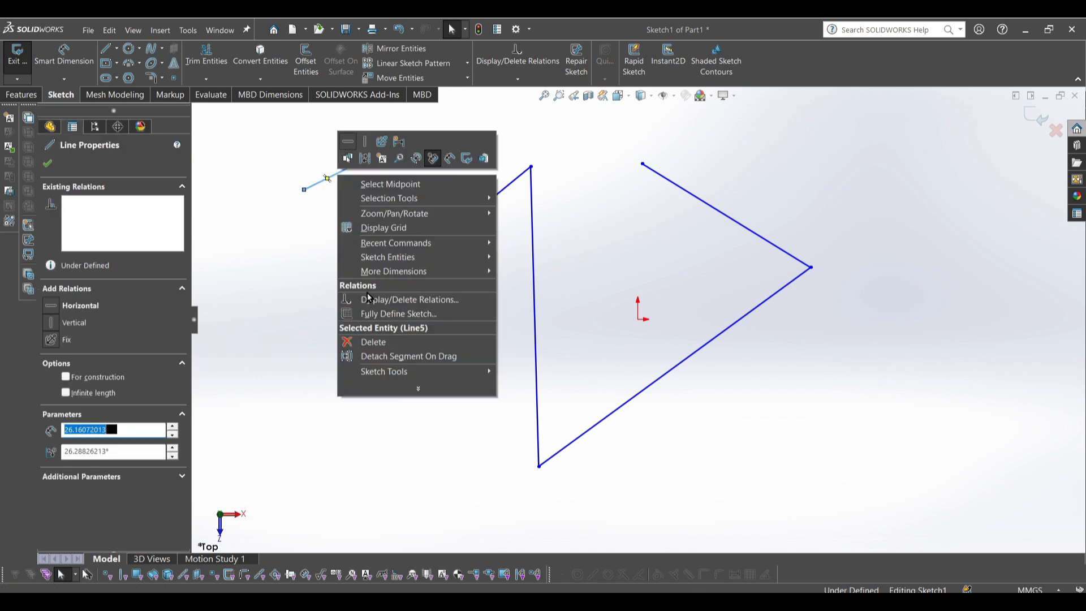
{"action": "left_click", "coordinate": [382, 347]}
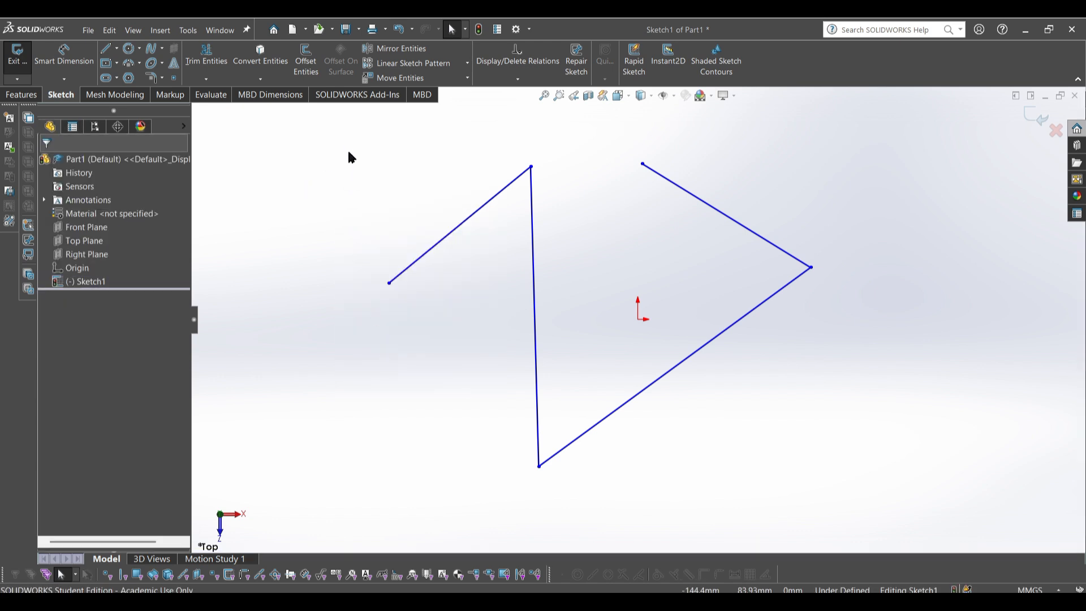
{"action": "left_click", "coordinate": [433, 255]}
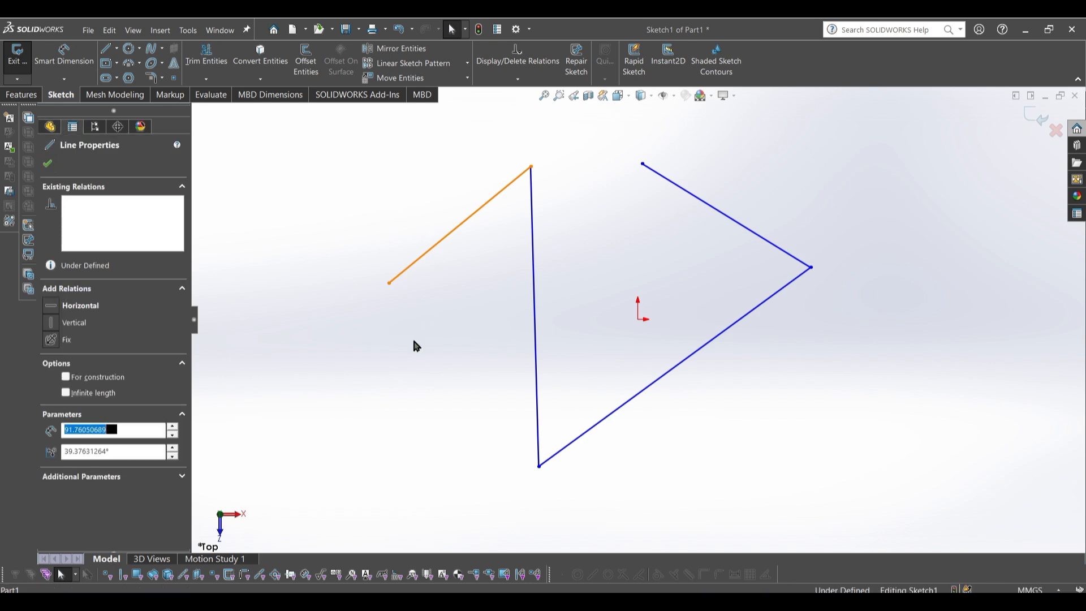
{"action": "key", "text": "Delete"}
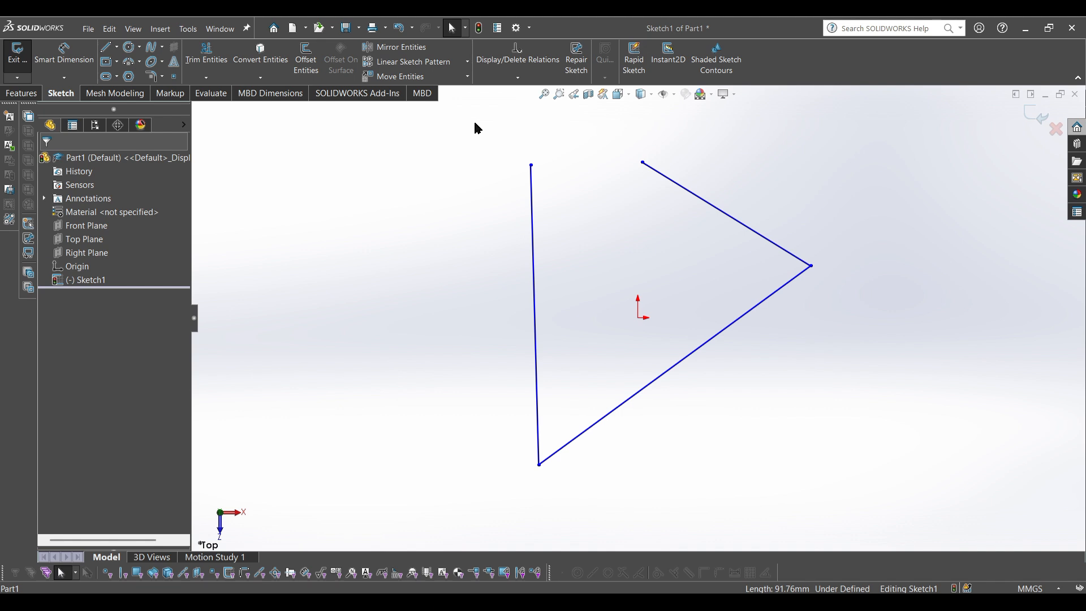
Select the three remaining connected lines together and delete them
{"action": "mouse_move", "coordinate": [476, 123]}
{"action": "left_mouse_down"}
{"action": "mouse_move", "coordinate": [544, 176]}
{"action": "mouse_move", "coordinate": [869, 522]}
{"action": "left_mouse_up"}
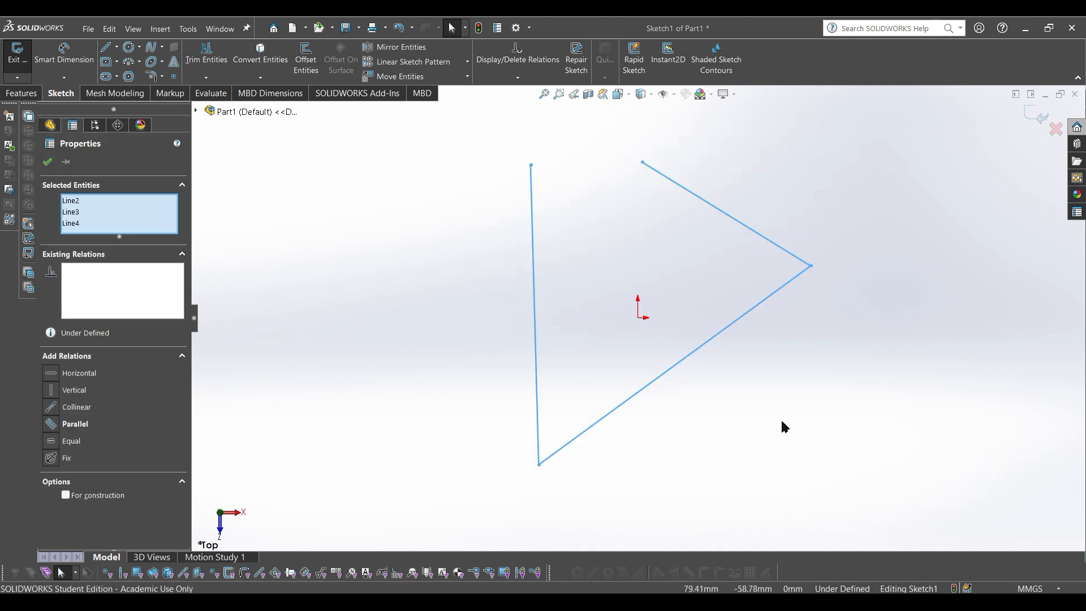
{"action": "right_click", "coordinate": [718, 339]}
{"action": "left_click", "coordinate": [773, 517]}
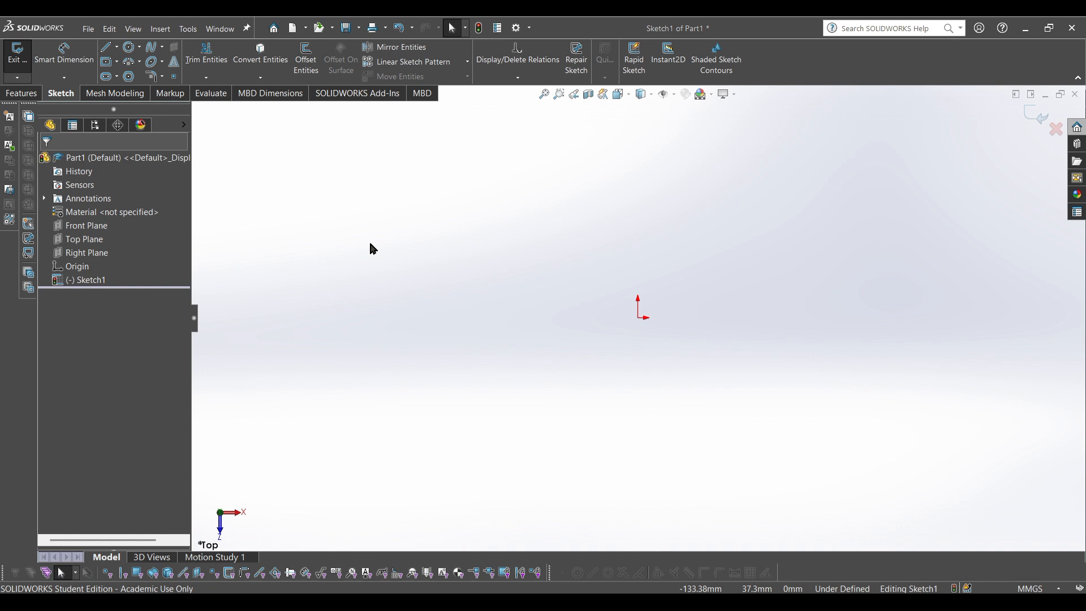
Try to draw a center-point circle on the origin, about 124 mm in diameter
{"action": "left_click", "coordinate": [132, 48]}
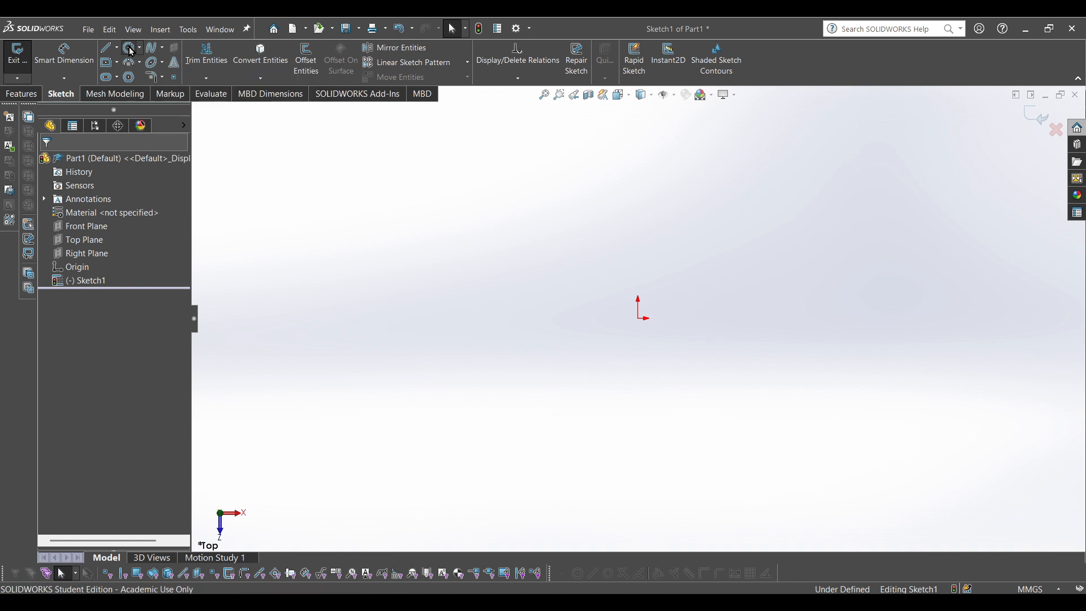
{"action": "key", "text": "Escape"}
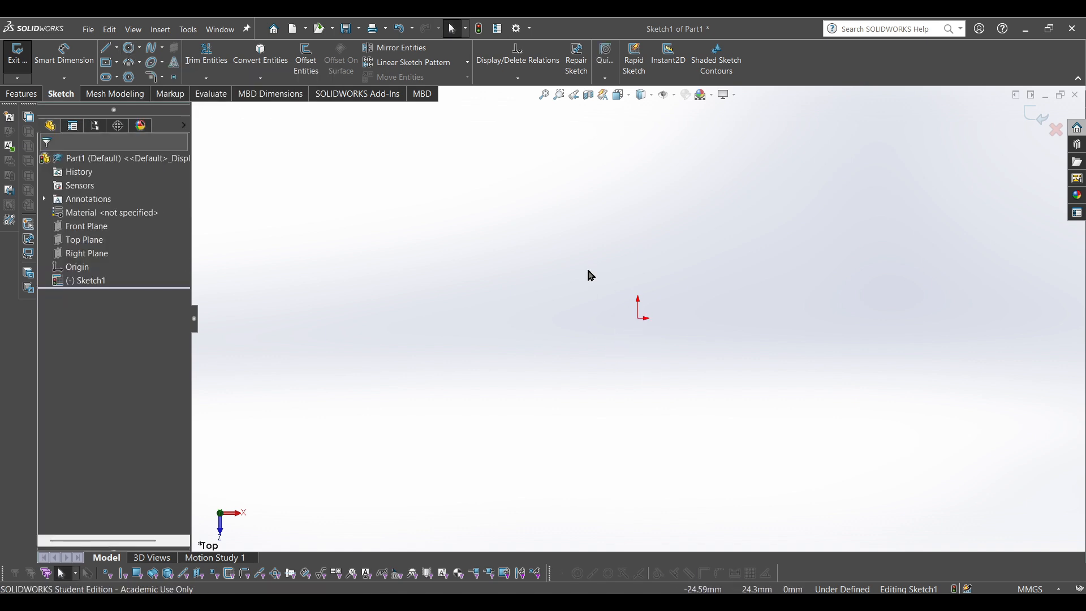
{"action": "left_click", "coordinate": [129, 52]}
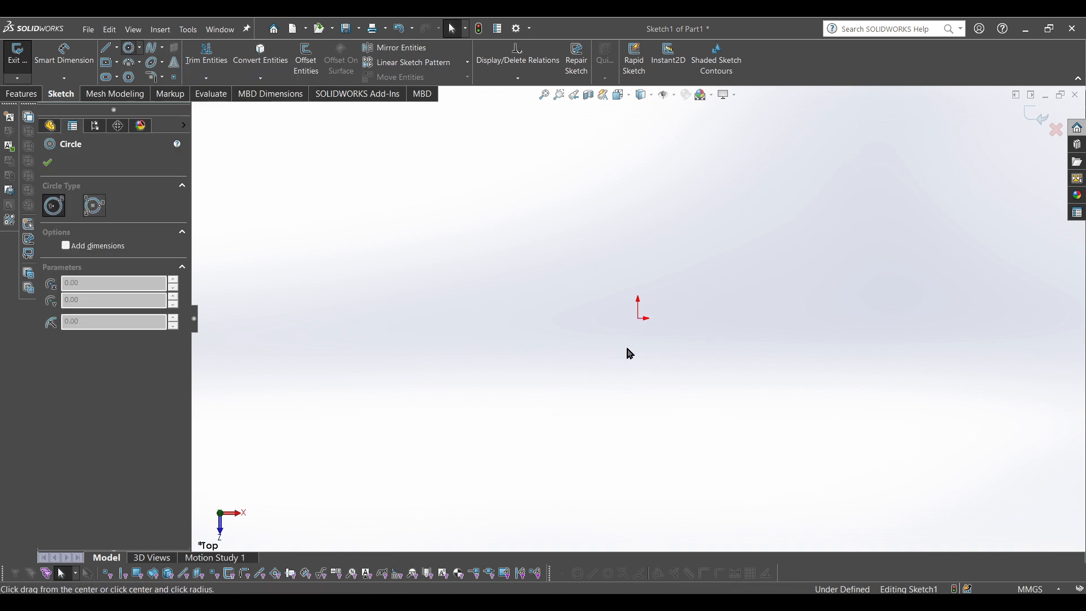
{"action": "left_click", "coordinate": [640, 320]}
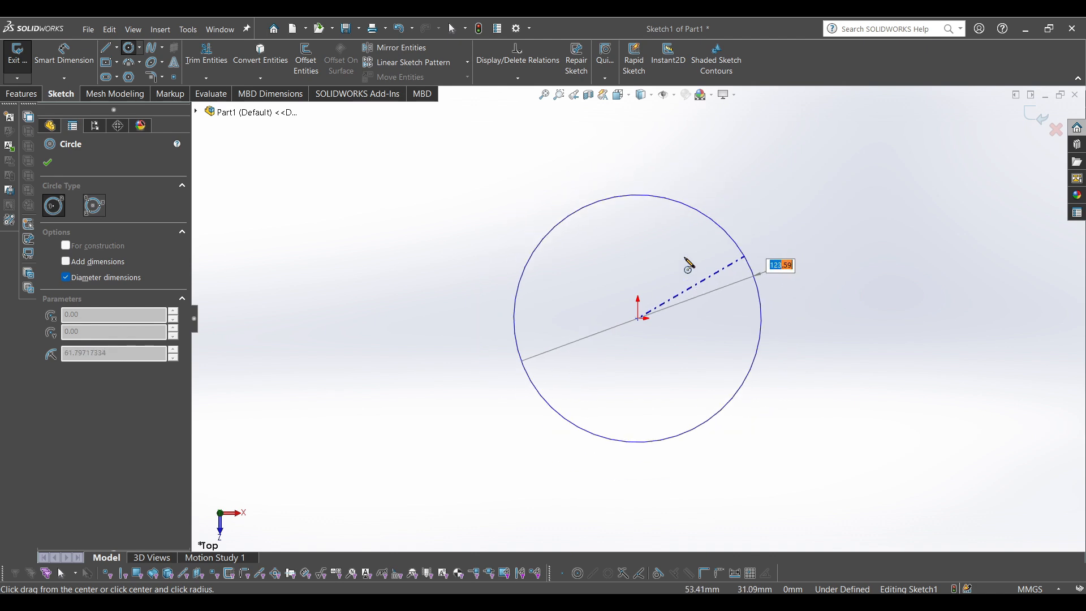
{"action": "key", "text": "Escape"}
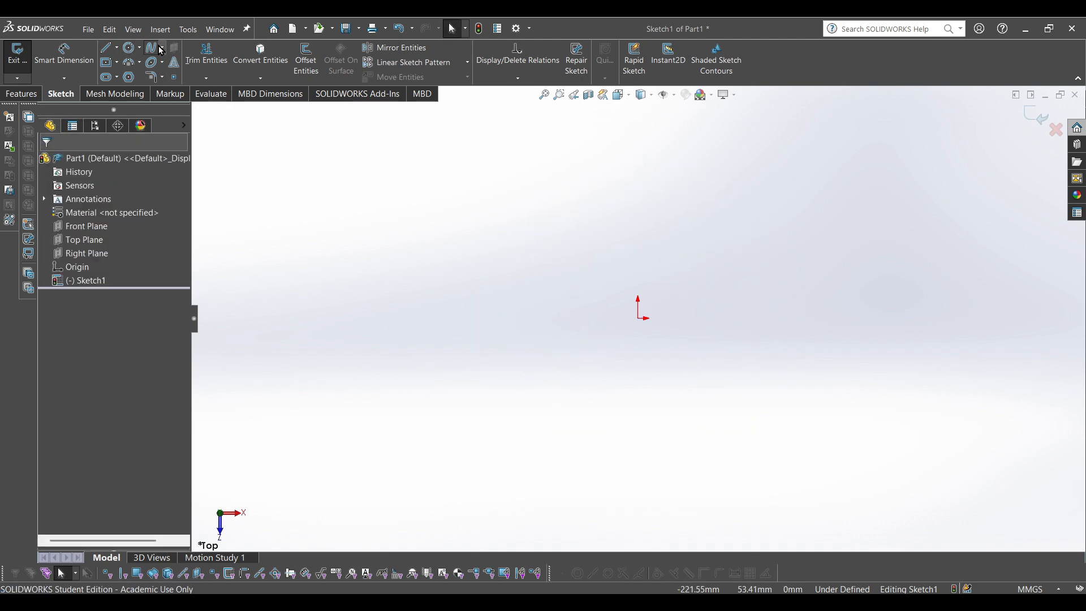
Sketch a freeform spline through six points around the origin, and undo it
{"action": "left_click", "coordinate": [155, 50]}
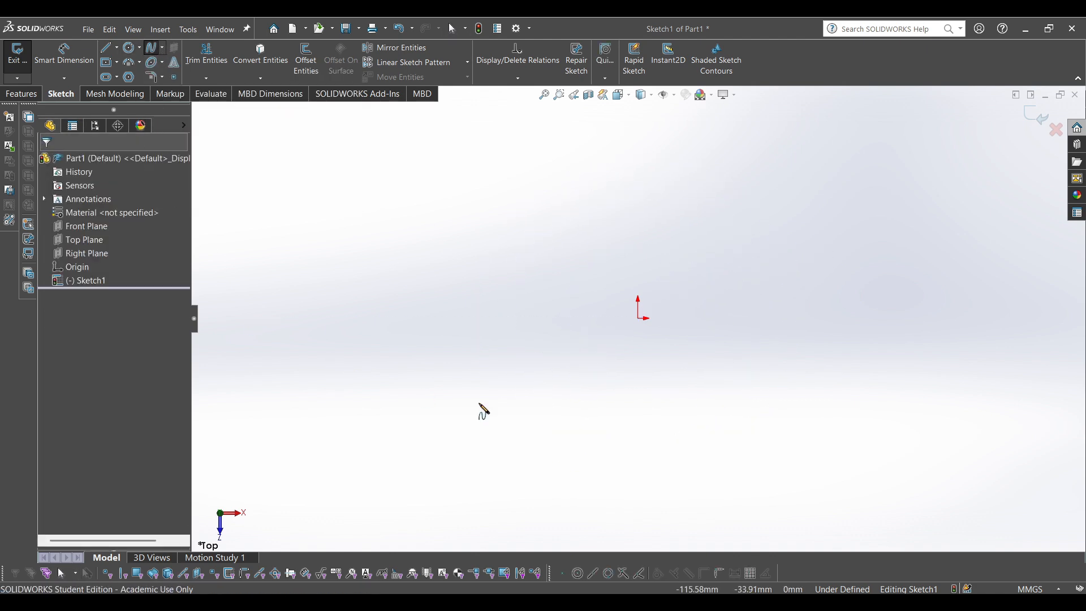
{"action": "left_click", "coordinate": [454, 291]}
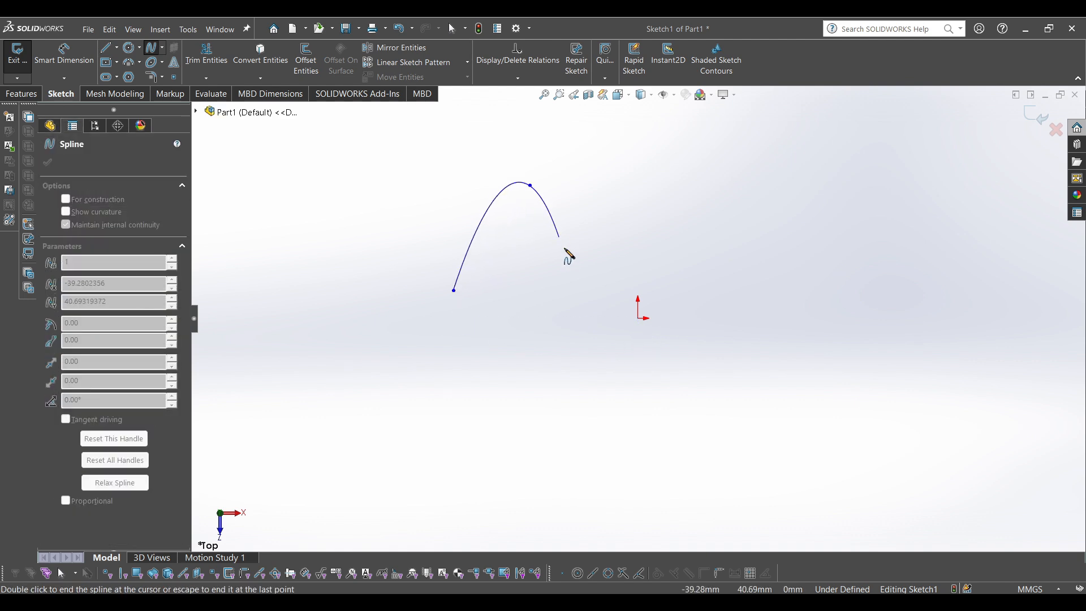
{"action": "left_click", "coordinate": [498, 426]}
{"action": "left_click", "coordinate": [750, 432]}
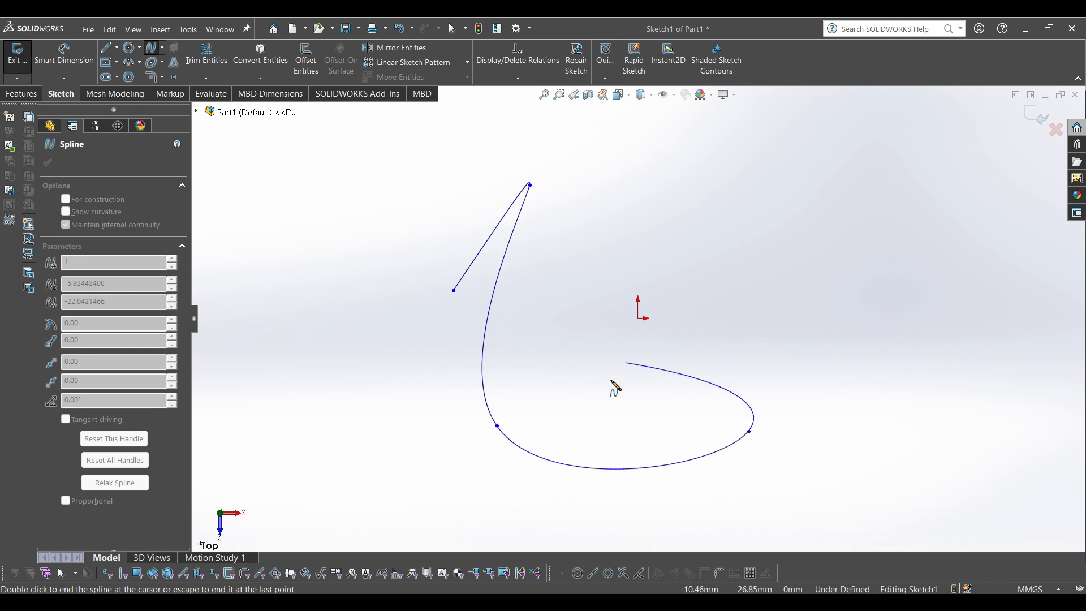
{"action": "left_click", "coordinate": [592, 402]}
{"action": "left_click", "coordinate": [609, 185]}
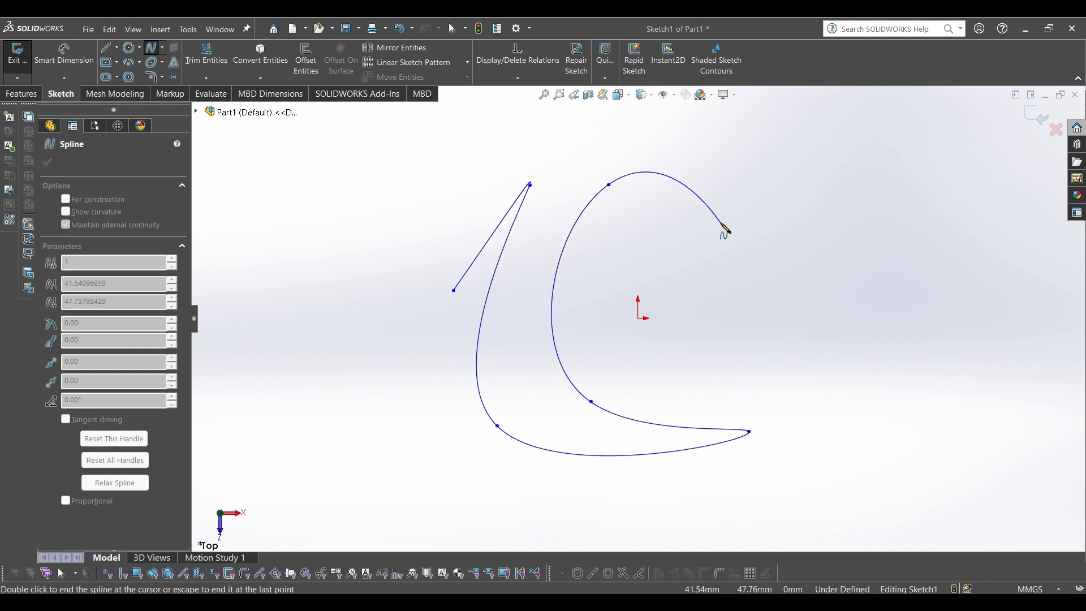
{"action": "key", "text": "ctrl+z"}
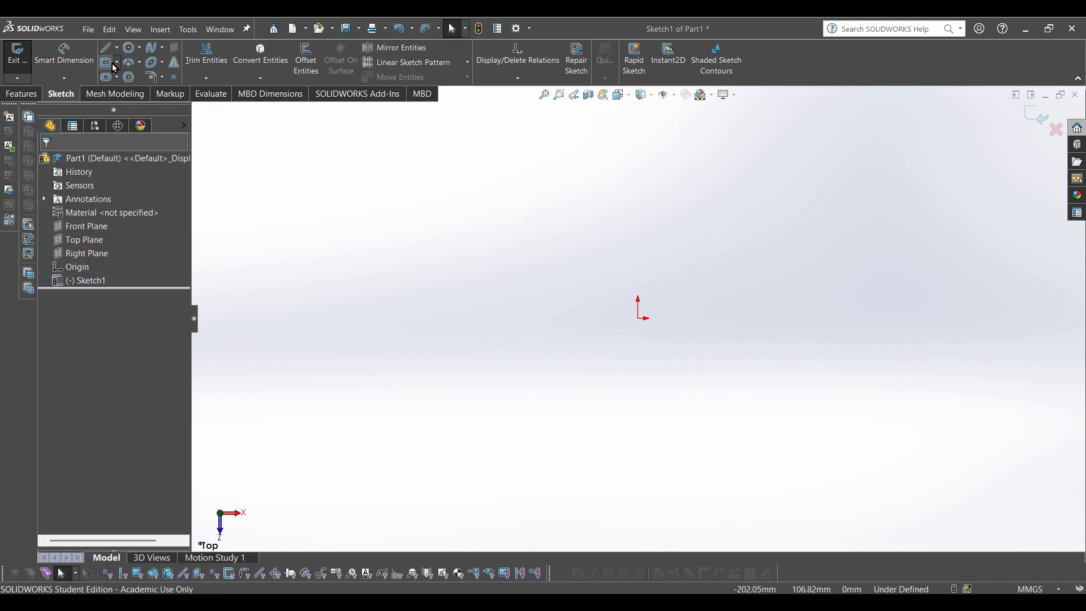
Sketch a corner rectangle in the area on the negative X side of the origin
{"action": "left_click", "coordinate": [117, 63]}
{"action": "left_click", "coordinate": [146, 75]}
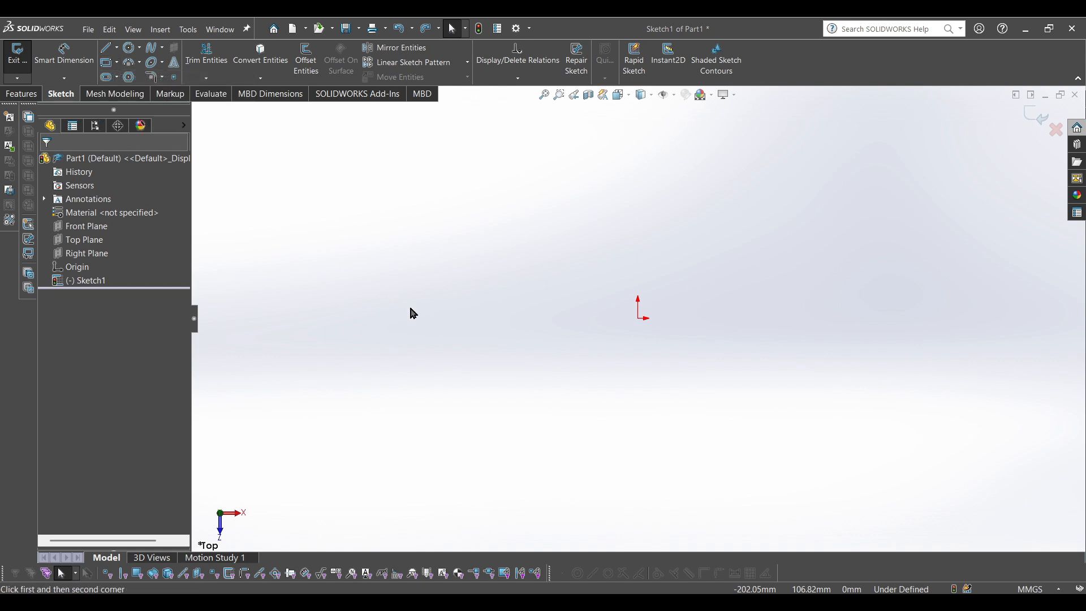
{"action": "left_click", "coordinate": [342, 330]}
{"action": "left_click", "coordinate": [530, 205]}
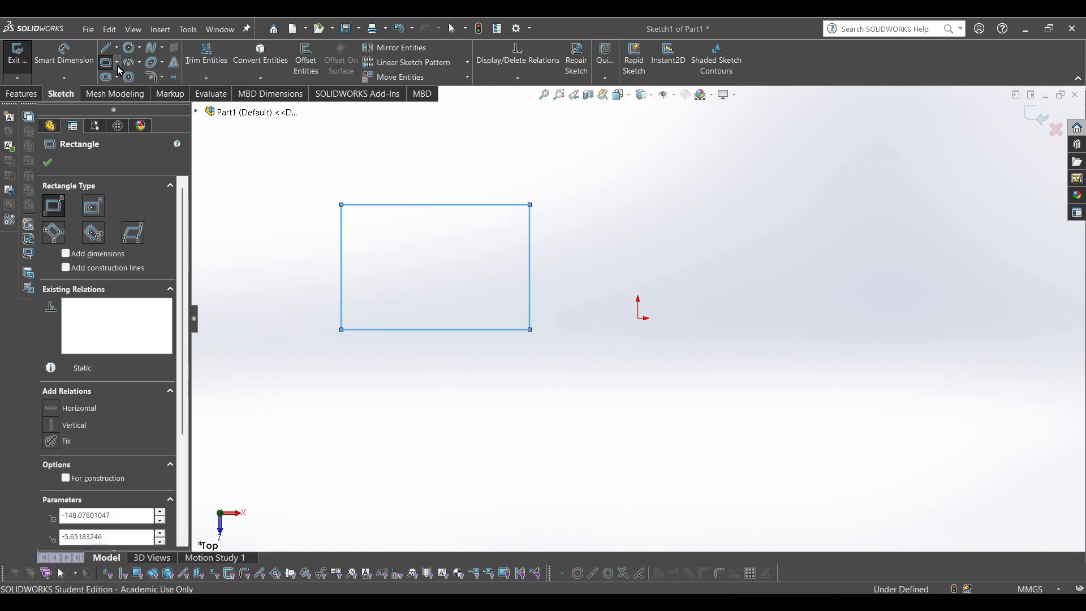
Sketch a center rectangle with diagonal construction lines from its corners, below the corner rectangle
{"action": "left_click", "coordinate": [117, 66]}
{"action": "left_click", "coordinate": [141, 89]}
{"action": "left_click", "coordinate": [375, 461]}
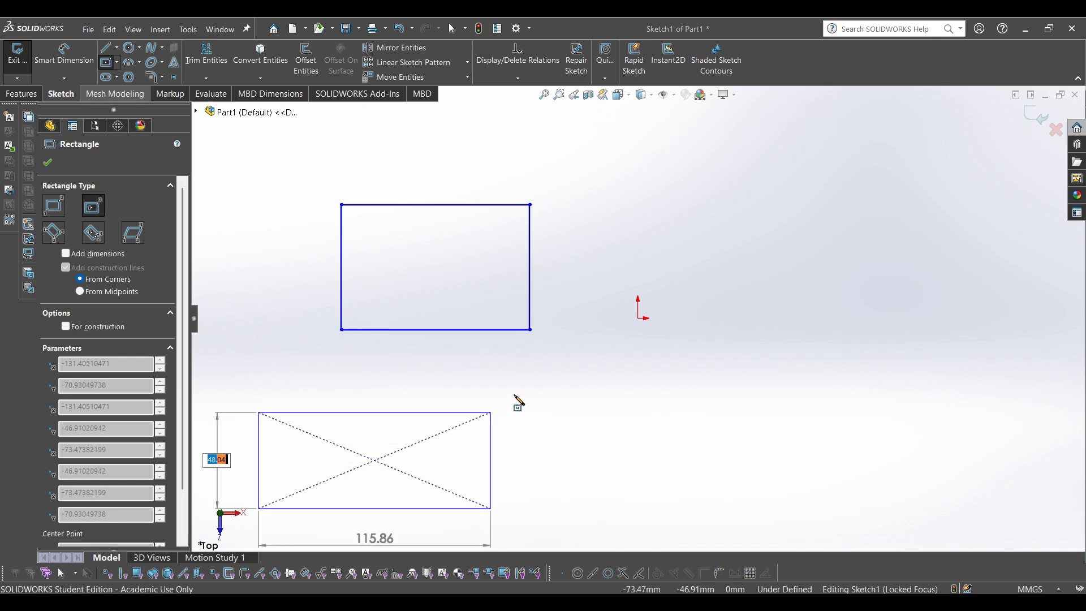
{"action": "left_click", "coordinate": [515, 394]}
{"action": "scroll", "coordinate": [517, 395], "scroll_direction": "down", "scroll_amount": 1}
{"action": "scroll", "coordinate": [515, 395], "scroll_direction": "up", "scroll_amount": 1}
{"action": "scroll", "coordinate": [291, 258], "scroll_direction": "up", "scroll_amount": 1}
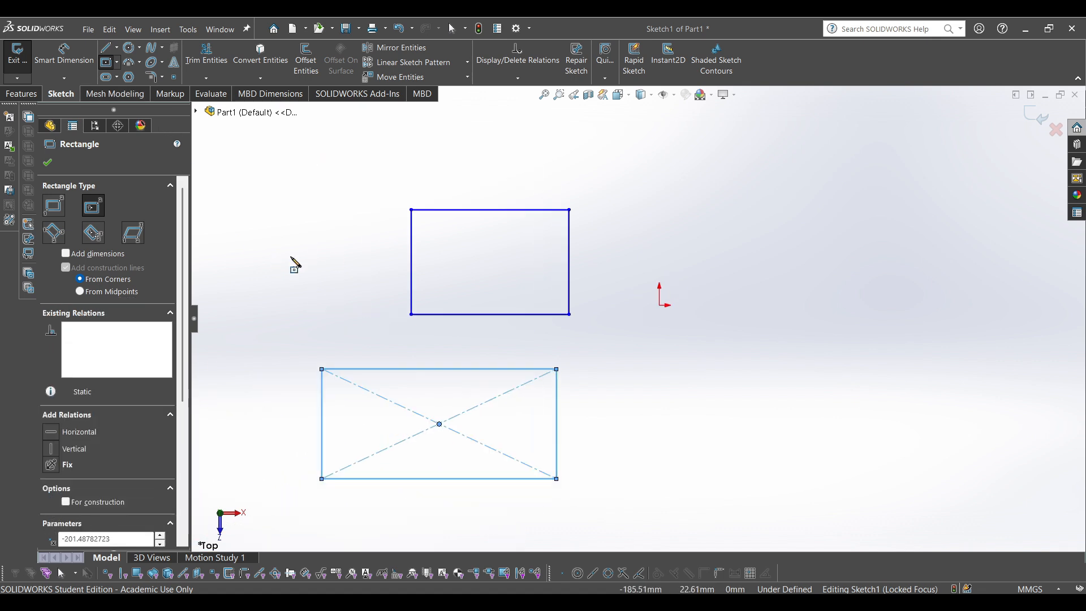
Sketch a three-point arc opening upward on the positive X side of the origin, about 61 mm in radius
{"action": "left_click", "coordinate": [130, 67]}
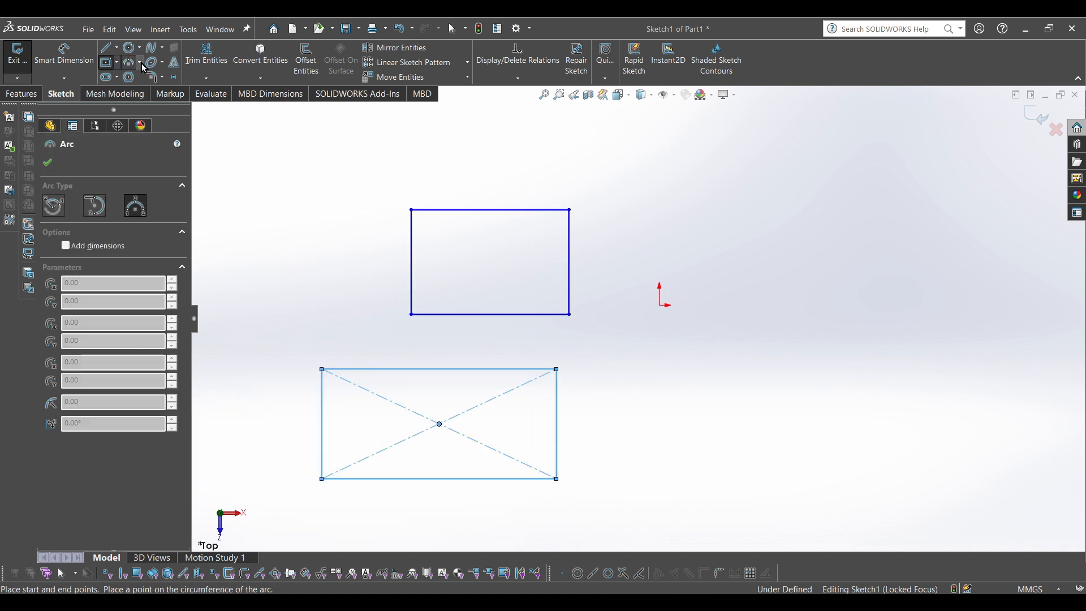
{"action": "left_click", "coordinate": [141, 64]}
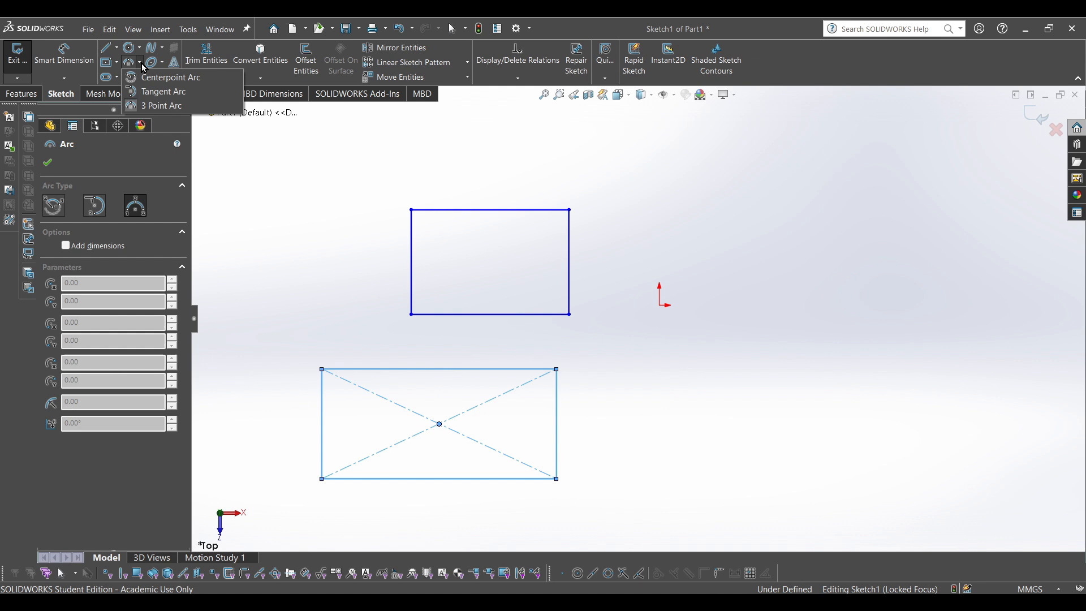
{"action": "left_click", "coordinate": [170, 101]}
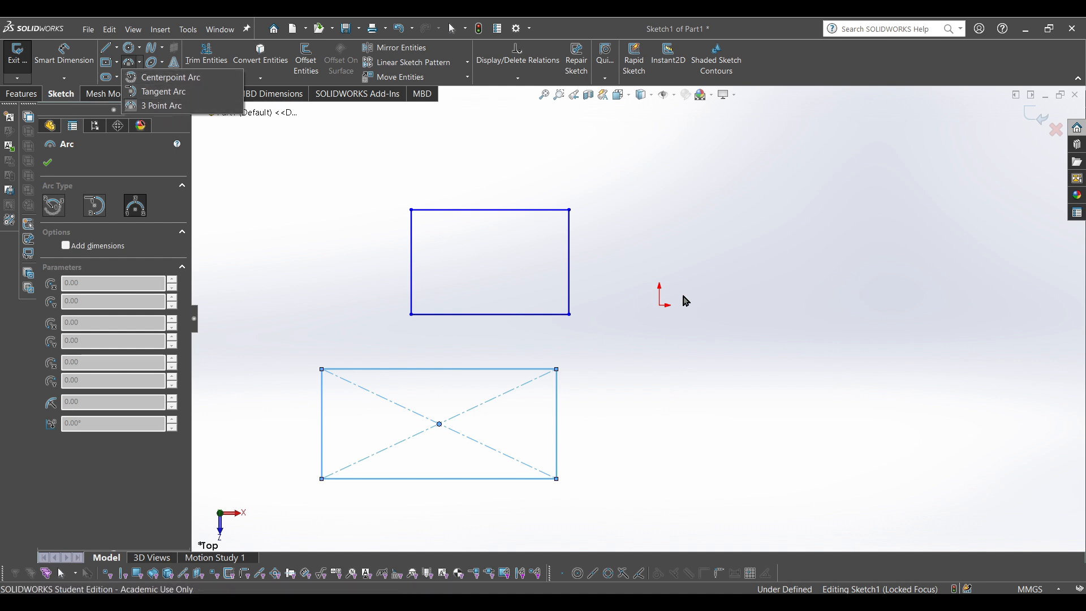
{"action": "left_click", "coordinate": [901, 189]}
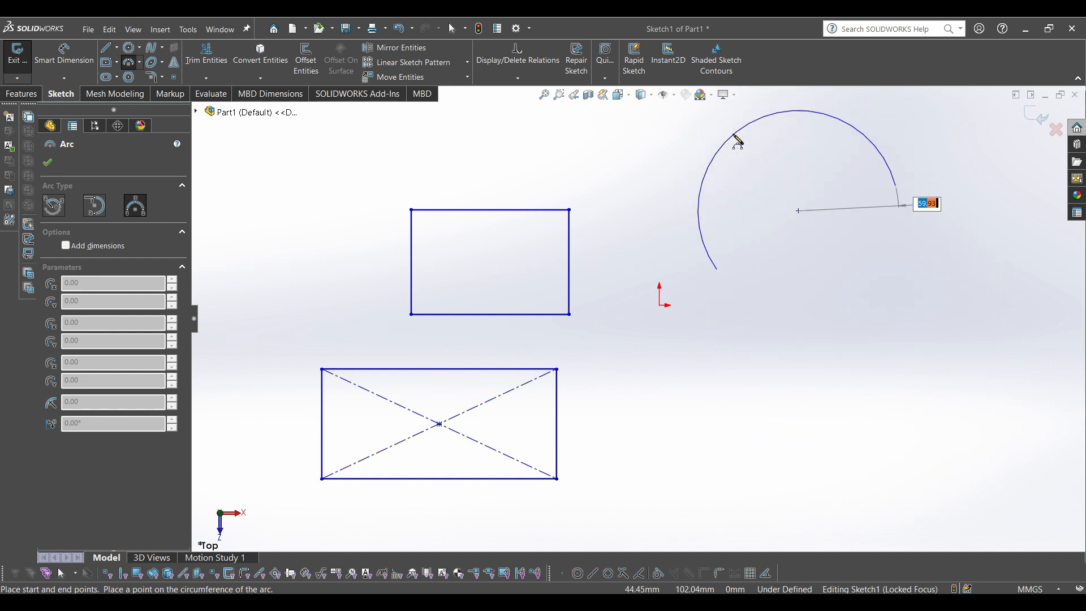
{"action": "left_click", "coordinate": [822, 354]}
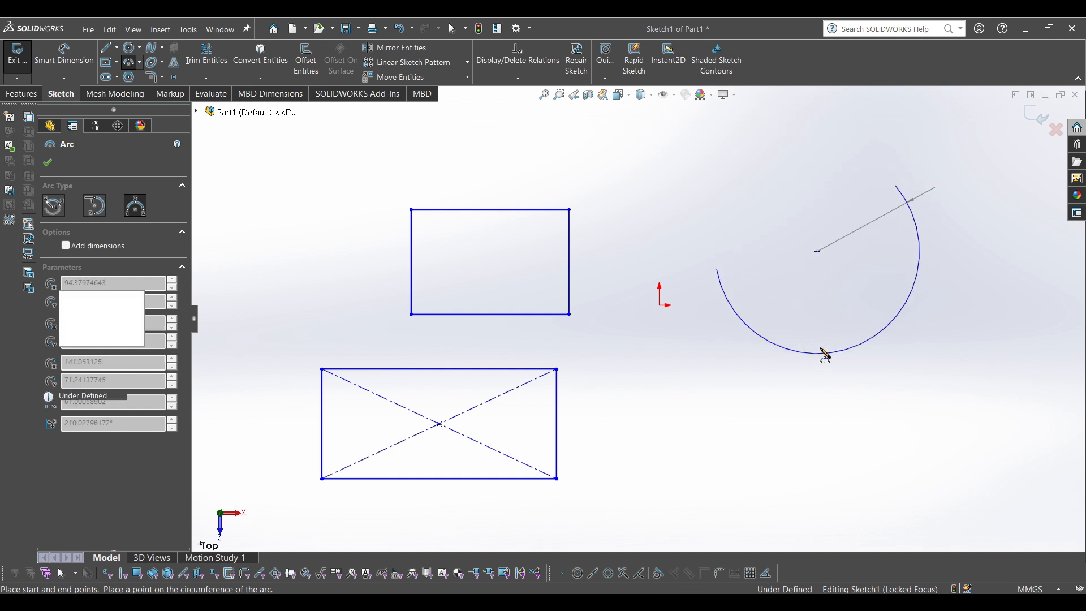
Sketch a wide ellipse overlapping the corner rectangle, with radii of about 205 mm along X and 51 mm across
{"action": "left_click", "coordinate": [157, 66]}
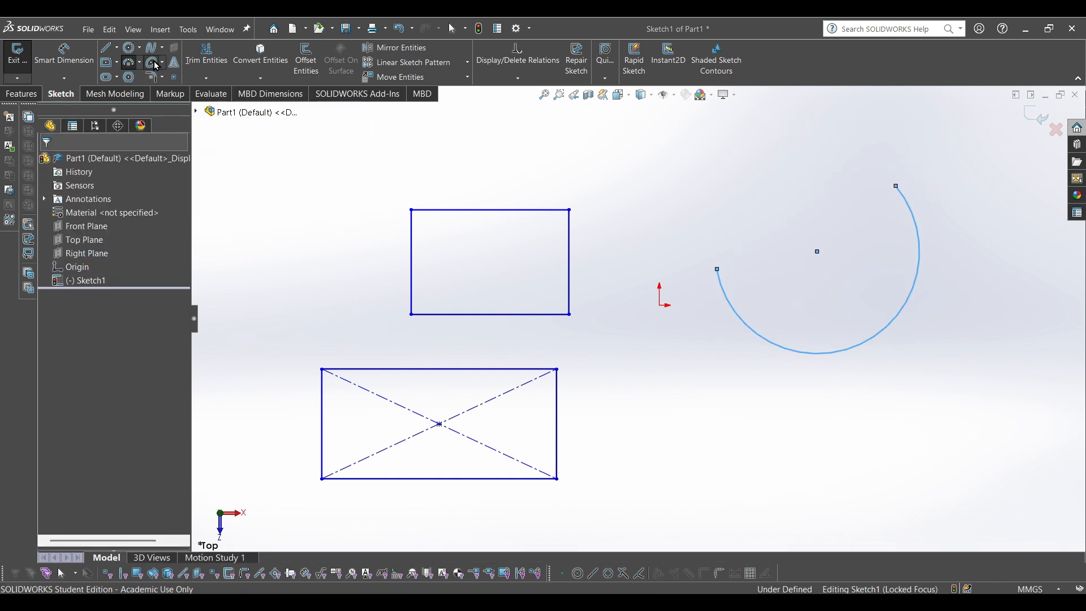
{"action": "left_click", "coordinate": [284, 232]}
{"action": "left_click", "coordinate": [284, 146]}
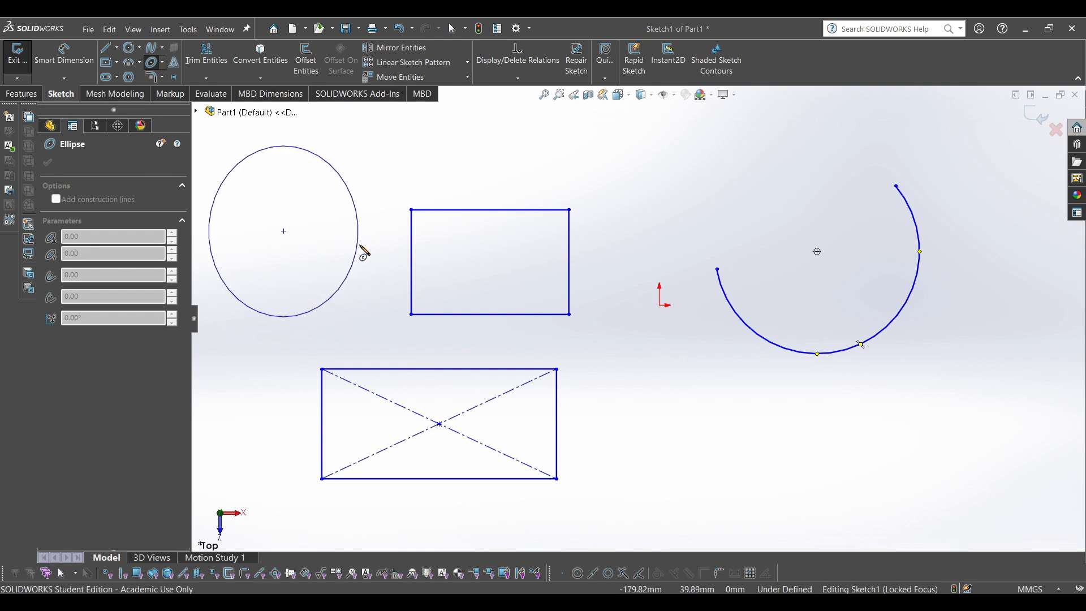
{"action": "left_click", "coordinate": [627, 229]}
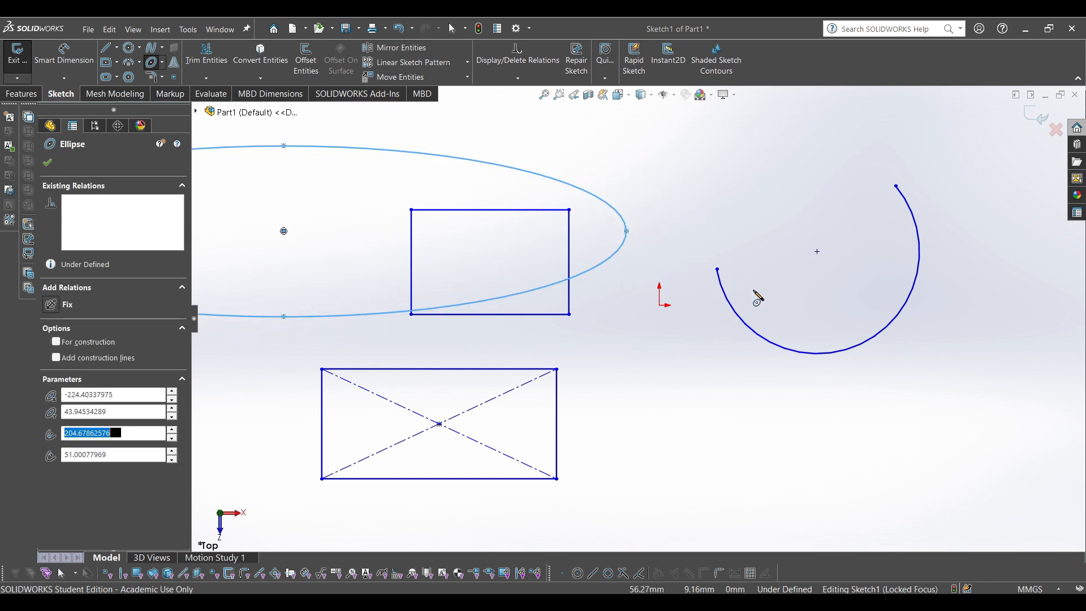
Sketch a hexagon with an inscribed construction circle beside the center rectangle, below the ellipse
{"action": "scroll", "coordinate": [406, 237], "scroll_direction": "up", "scroll_amount": 3}
{"action": "scroll", "coordinate": [407, 238], "scroll_direction": "down", "scroll_amount": 2}
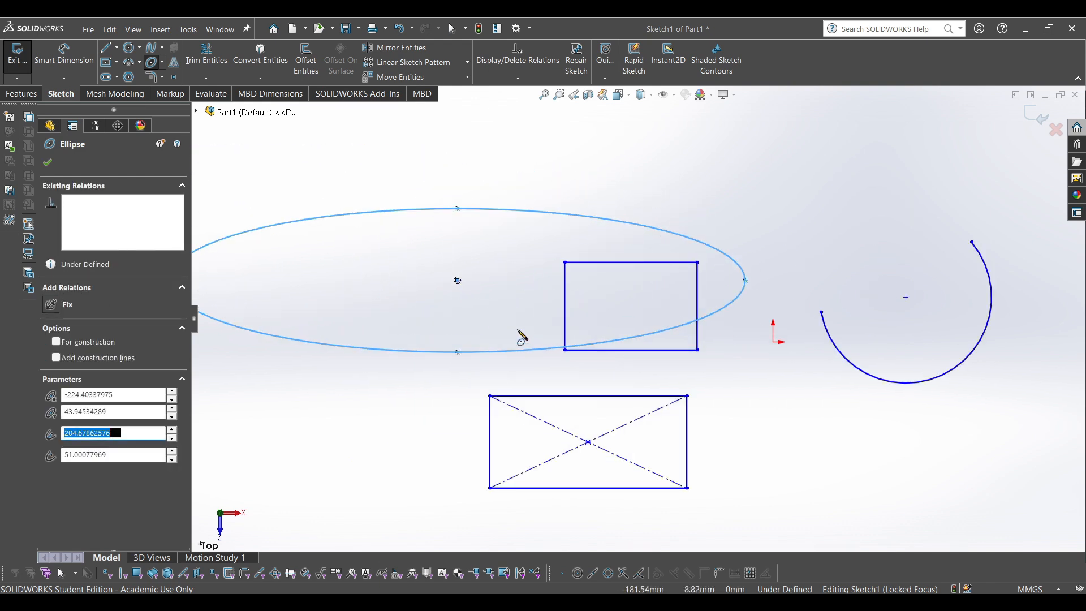
{"action": "left_click", "coordinate": [122, 79]}
{"action": "left_click_drag", "start_coordinate": [327, 460], "coordinate": [371, 402]}
{"action": "key", "text": "Escape"}
View the sketch from several angles and distances, fitting all entities in the view in between
{"action": "scroll", "coordinate": [651, 322], "scroll_direction": "up", "scroll_amount": 3}
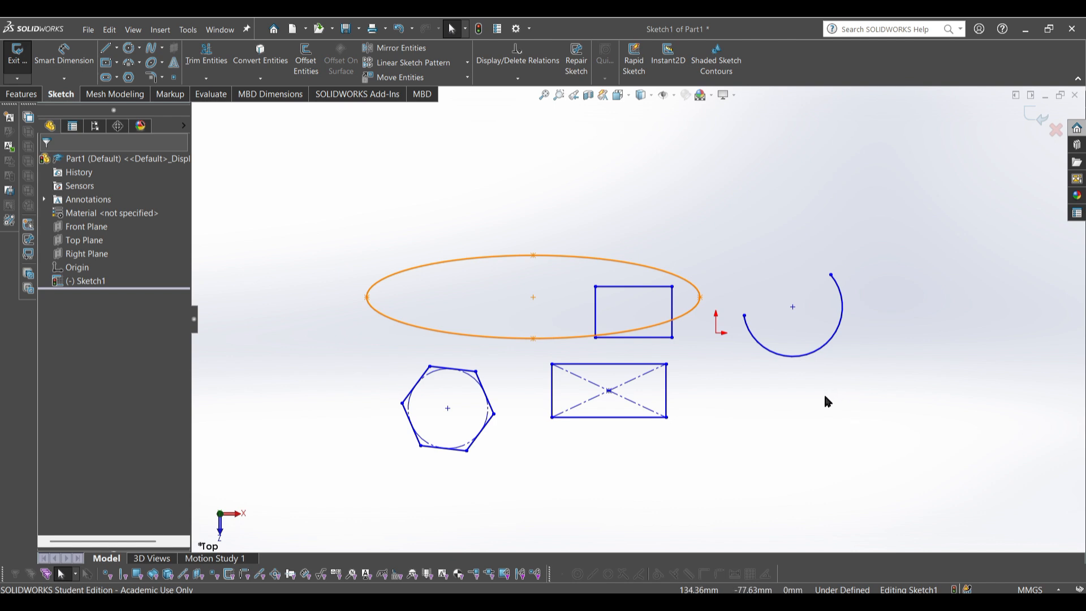
{"action": "mouse_move", "coordinate": [827, 402]}
{"action": "middle_mouse_down"}
{"action": "mouse_move", "coordinate": [626, 399]}
{"action": "mouse_move", "coordinate": [926, 383]}
{"action": "mouse_move", "coordinate": [645, 392]}
{"action": "mouse_move", "coordinate": [851, 410]}
{"action": "mouse_move", "coordinate": [679, 405]}
{"action": "mouse_move", "coordinate": [749, 399]}
{"action": "mouse_move", "coordinate": [717, 388]}
{"action": "mouse_move", "coordinate": [524, 388]}
{"action": "mouse_move", "coordinate": [948, 409]}
{"action": "mouse_move", "coordinate": [628, 415]}
{"action": "mouse_move", "coordinate": [730, 167]}
{"action": "mouse_move", "coordinate": [759, 249]}
{"action": "mouse_move", "coordinate": [796, 301]}
{"action": "middle_mouse_up"}
{"action": "mouse_move", "coordinate": [843, 376]}
{"action": "middle_mouse_down"}
{"action": "mouse_move", "coordinate": [648, 328]}
{"action": "mouse_move", "coordinate": [994, 344]}
{"action": "mouse_move", "coordinate": [582, 347]}
{"action": "mouse_move", "coordinate": [841, 365]}
{"action": "mouse_move", "coordinate": [773, 254]}
{"action": "mouse_move", "coordinate": [747, 158]}
{"action": "mouse_move", "coordinate": [778, 164]}
{"action": "middle_mouse_up"}
{"action": "key", "text": "f"}
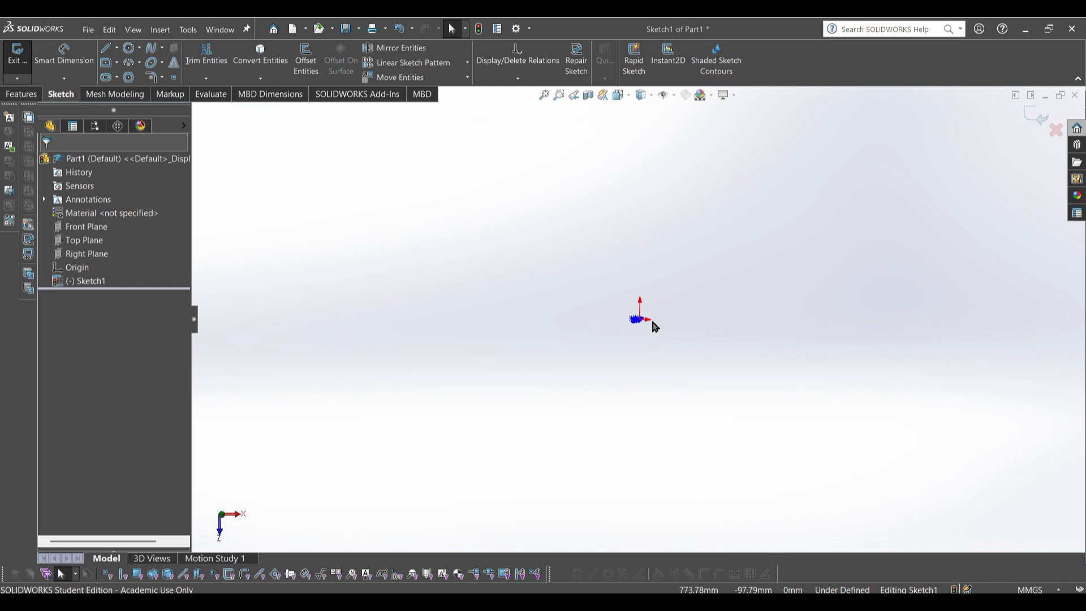
{"action": "key", "text": "f"}
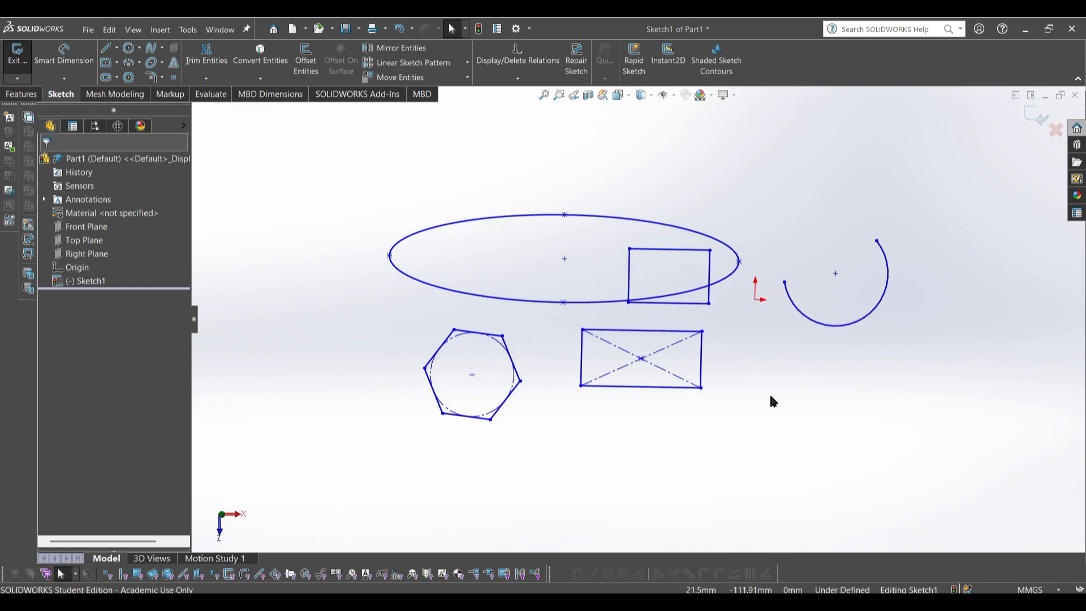
{"action": "mouse_move", "coordinate": [800, 380]}
{"action": "middle_mouse_down"}
{"action": "mouse_move", "coordinate": [752, 388]}
{"action": "mouse_move", "coordinate": [565, 312]}
{"action": "mouse_move", "coordinate": [506, 273]}
{"action": "middle_mouse_up"}
{"action": "scroll", "coordinate": [751, 388], "scroll_direction": "down", "scroll_amount": 5}
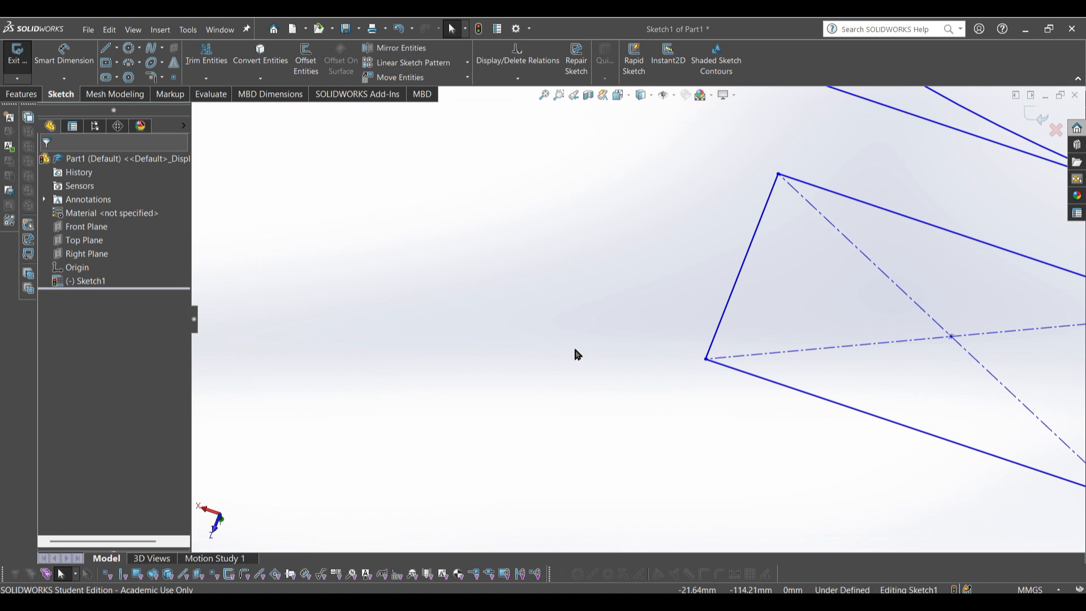
Orbit the sketch with the view selector cube displayed and switch to a view facing the sketch plane
{"action": "key", "text": "space"}
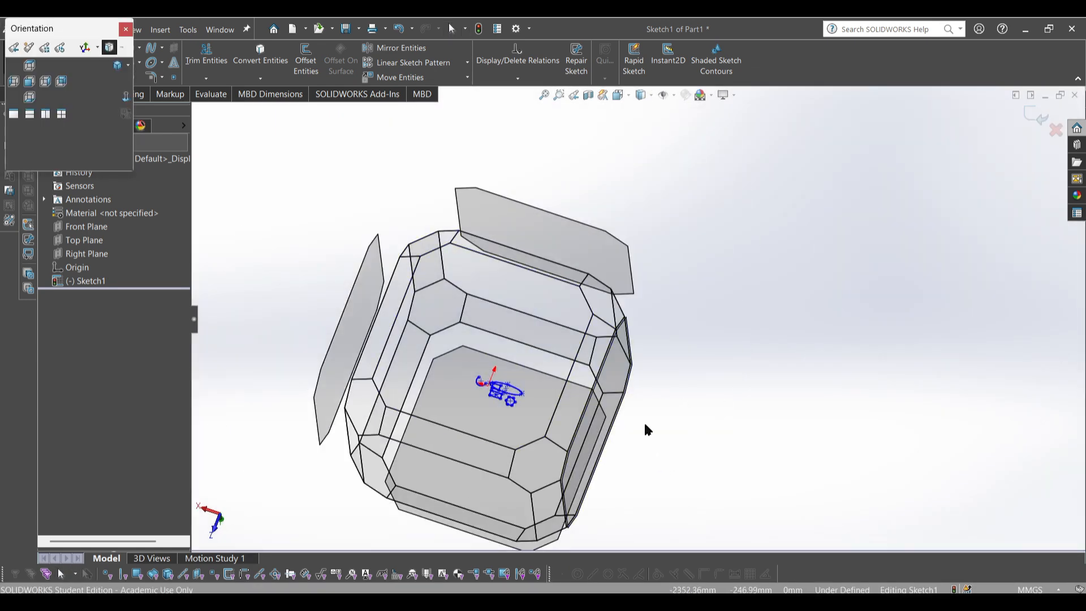
{"action": "mouse_move", "coordinate": [645, 428]}
{"action": "middle_mouse_down"}
{"action": "mouse_move", "coordinate": [641, 308]}
{"action": "mouse_move", "coordinate": [766, 255]}
{"action": "mouse_move", "coordinate": [865, 417]}
{"action": "mouse_move", "coordinate": [757, 358]}
{"action": "mouse_move", "coordinate": [866, 354]}
{"action": "mouse_move", "coordinate": [841, 480]}
{"action": "mouse_move", "coordinate": [898, 405]}
{"action": "mouse_move", "coordinate": [906, 495]}
{"action": "mouse_move", "coordinate": [553, 317]}
{"action": "middle_mouse_up"}
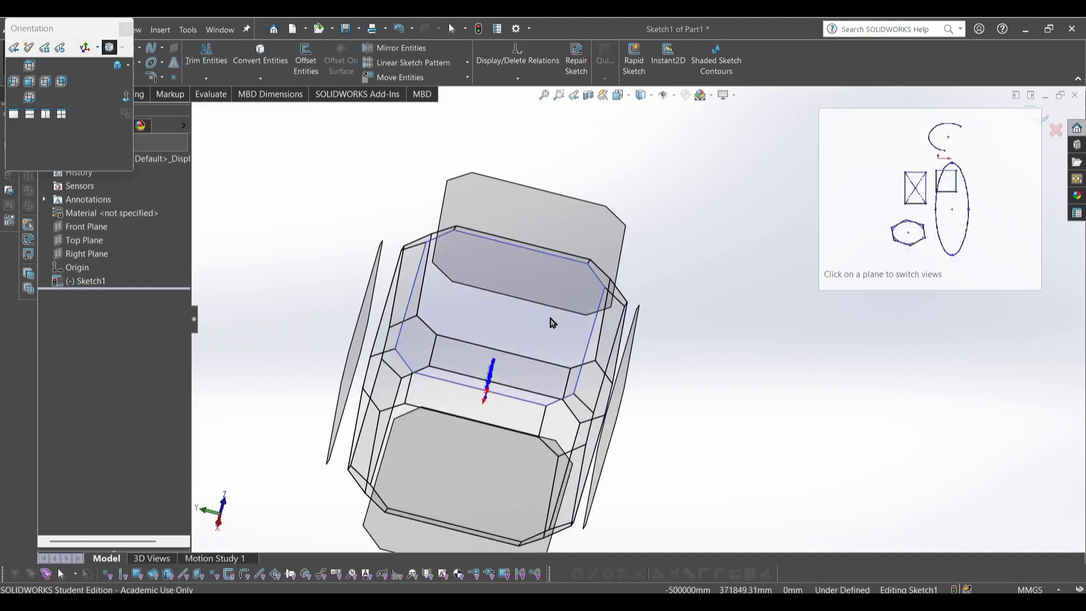
{"action": "mouse_move", "coordinate": [687, 307]}
{"action": "middle_mouse_down"}
{"action": "mouse_move", "coordinate": [775, 303]}
{"action": "mouse_move", "coordinate": [774, 369]}
{"action": "middle_mouse_up"}
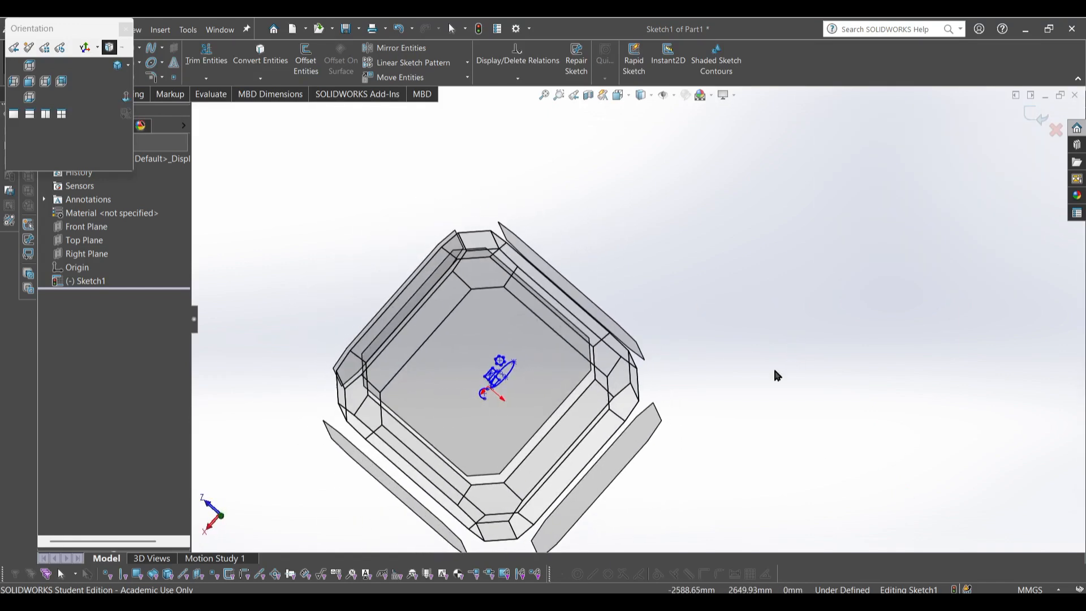
{"action": "left_click", "coordinate": [501, 379]}
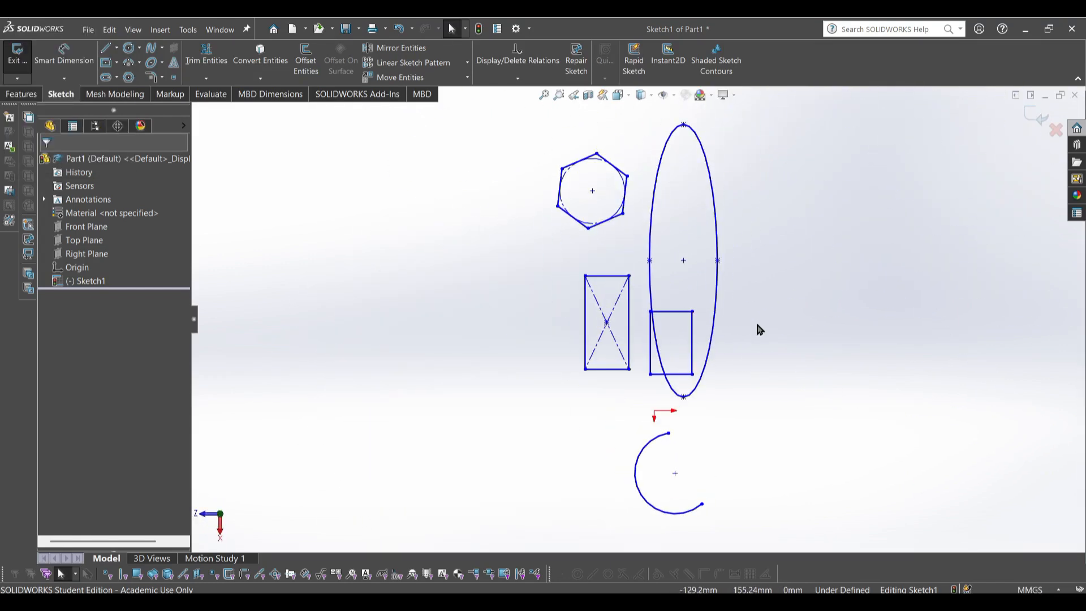
{"action": "key", "text": "space"}
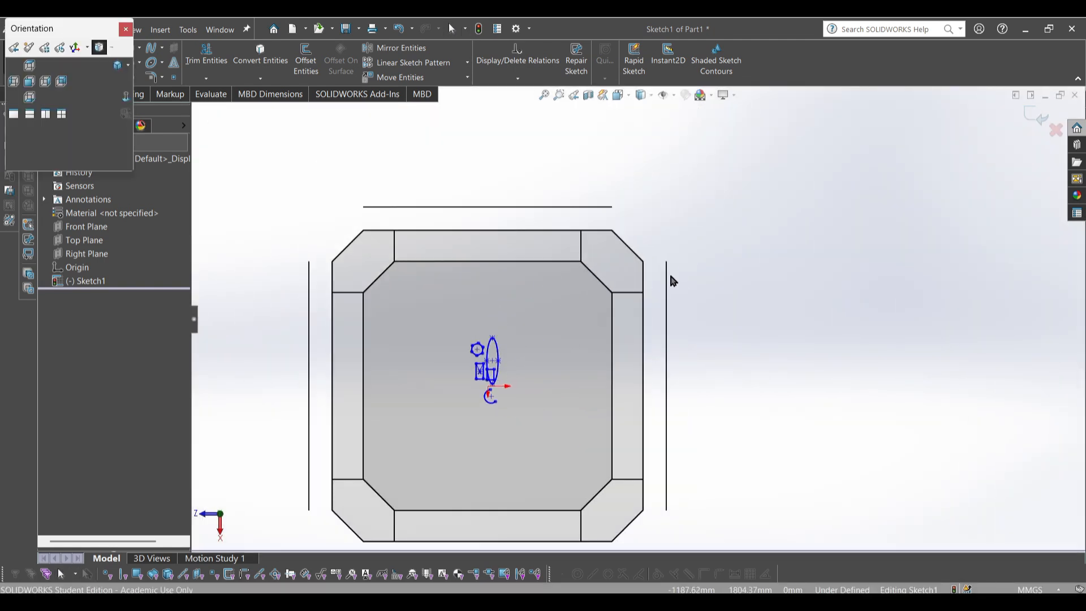
{"action": "left_click", "coordinate": [513, 349]}
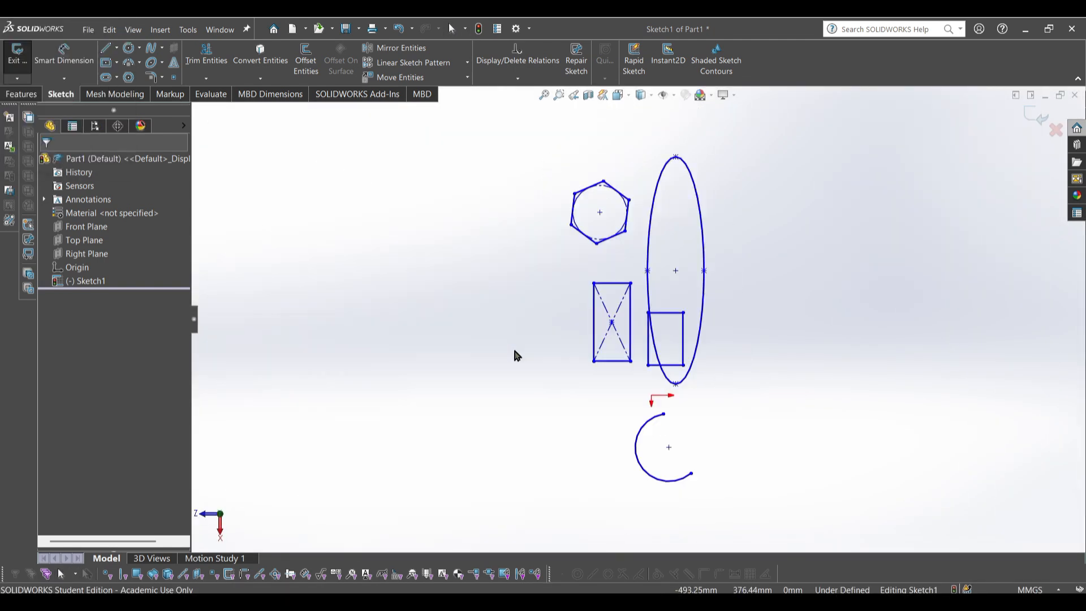
Orbit the sketch to a tilted angle and return to the standard Top view with the view selector cube
{"action": "mouse_move", "coordinate": [724, 389]}
{"action": "middle_mouse_down"}
{"action": "mouse_move", "coordinate": [749, 275]}
{"action": "mouse_move", "coordinate": [867, 358]}
{"action": "mouse_move", "coordinate": [693, 390]}
{"action": "mouse_move", "coordinate": [765, 260]}
{"action": "middle_mouse_up"}
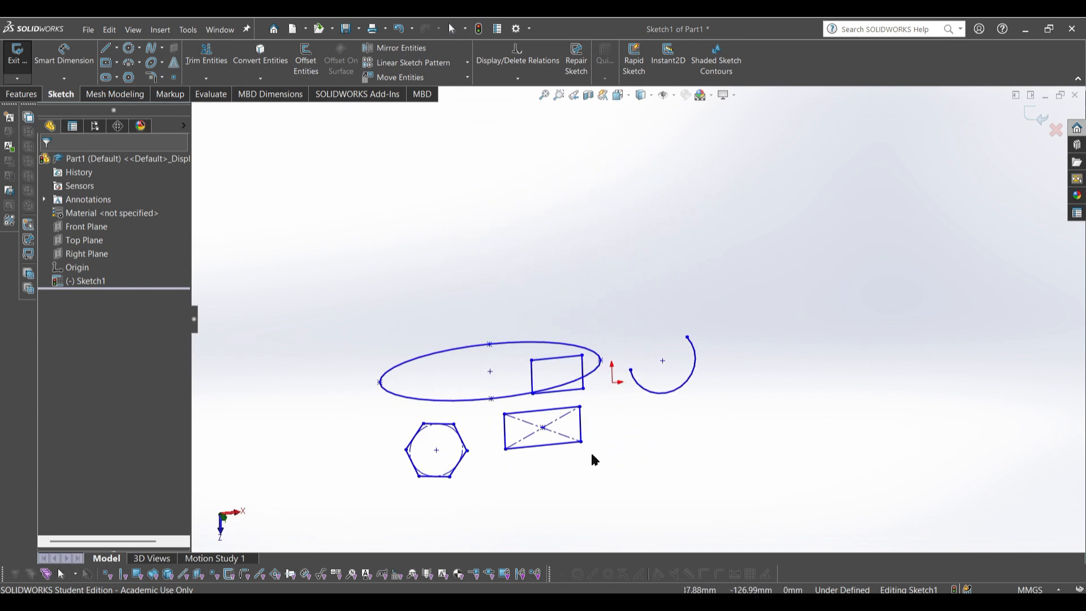
{"action": "mouse_move", "coordinate": [592, 456]}
{"action": "middle_mouse_down"}
{"action": "mouse_move", "coordinate": [536, 415]}
{"action": "mouse_move", "coordinate": [560, 338]}
{"action": "mouse_move", "coordinate": [545, 322]}
{"action": "middle_mouse_up"}
{"action": "key", "text": "space"}
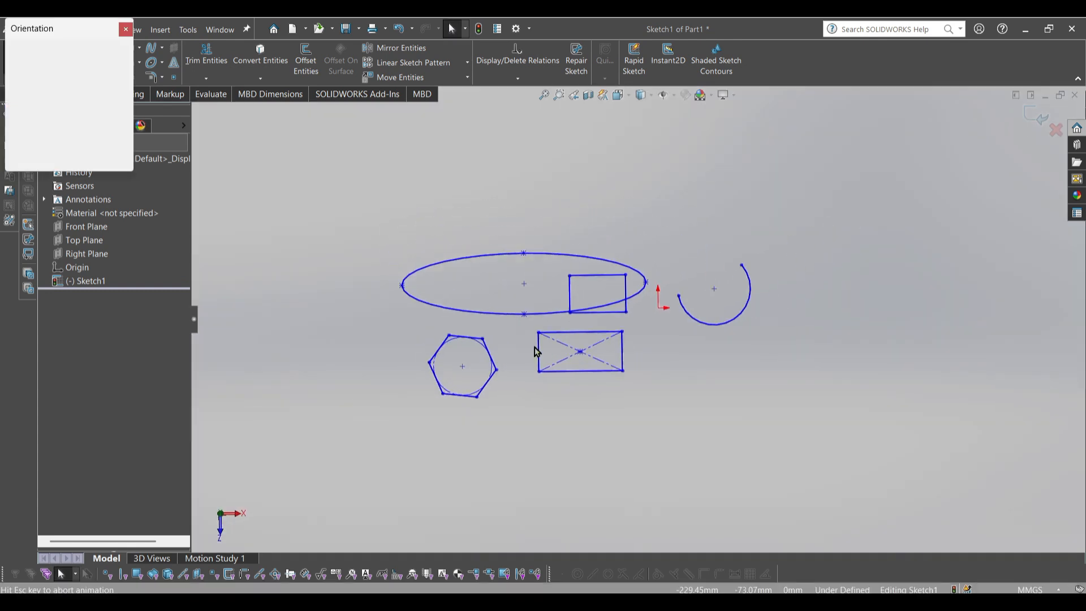
{"action": "left_click", "coordinate": [494, 365]}
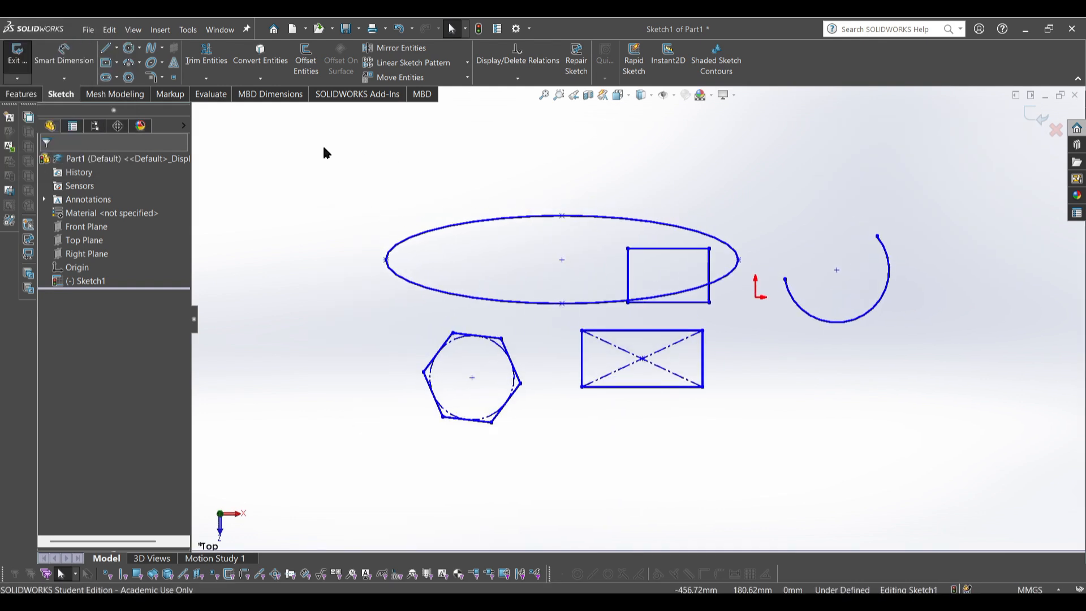
Select all the sketch entities, shift them together slightly, and box-select them all again
{"action": "left_click_drag", "start_coordinate": [317, 141], "coordinate": [998, 498]}
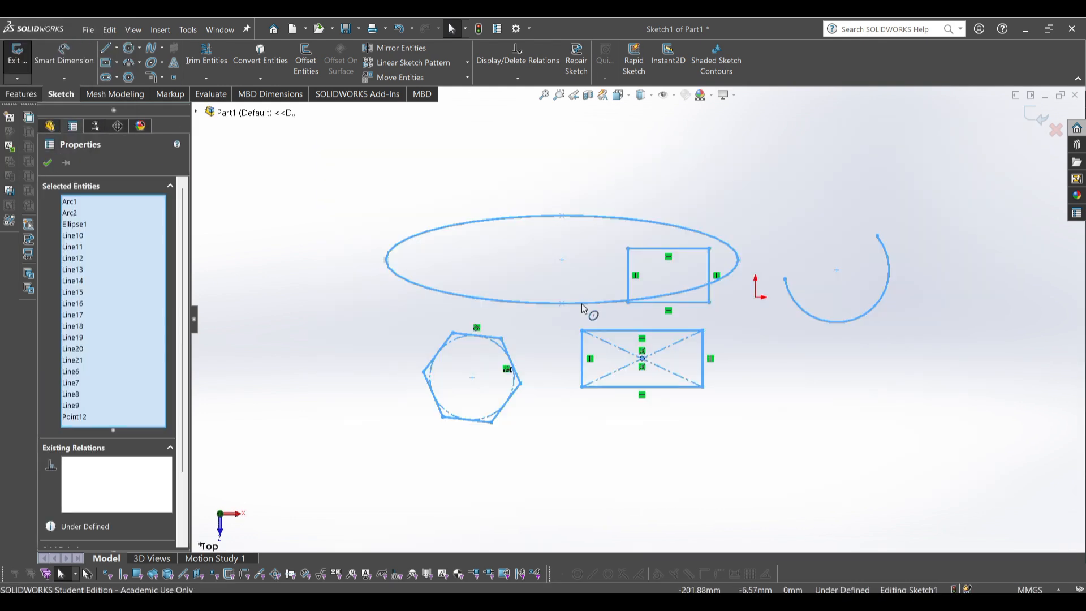
{"action": "left_click", "coordinate": [486, 301]}
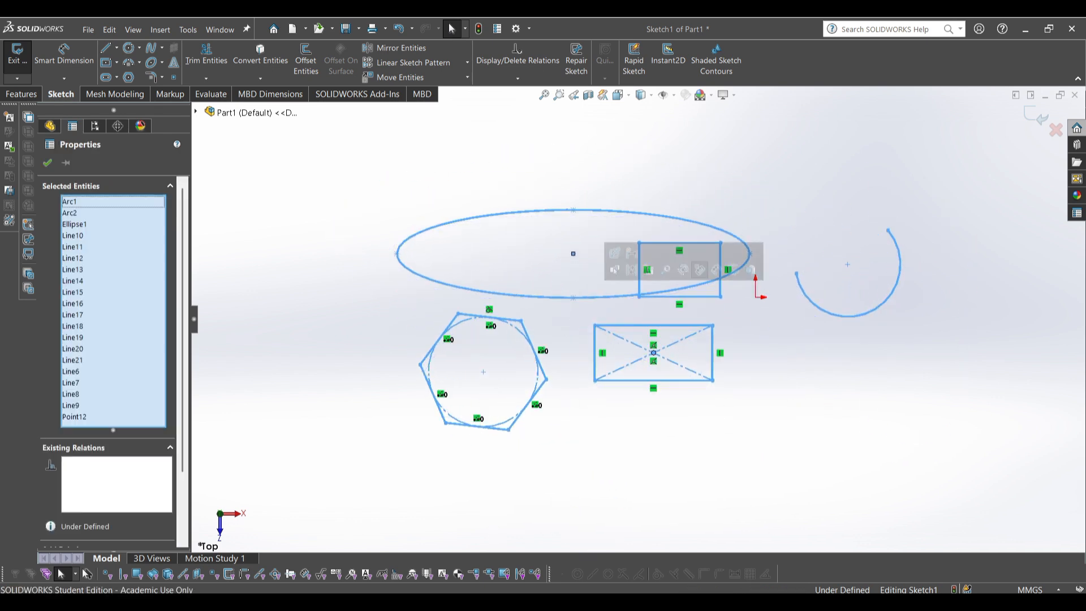
{"action": "left_click", "coordinate": [734, 432]}
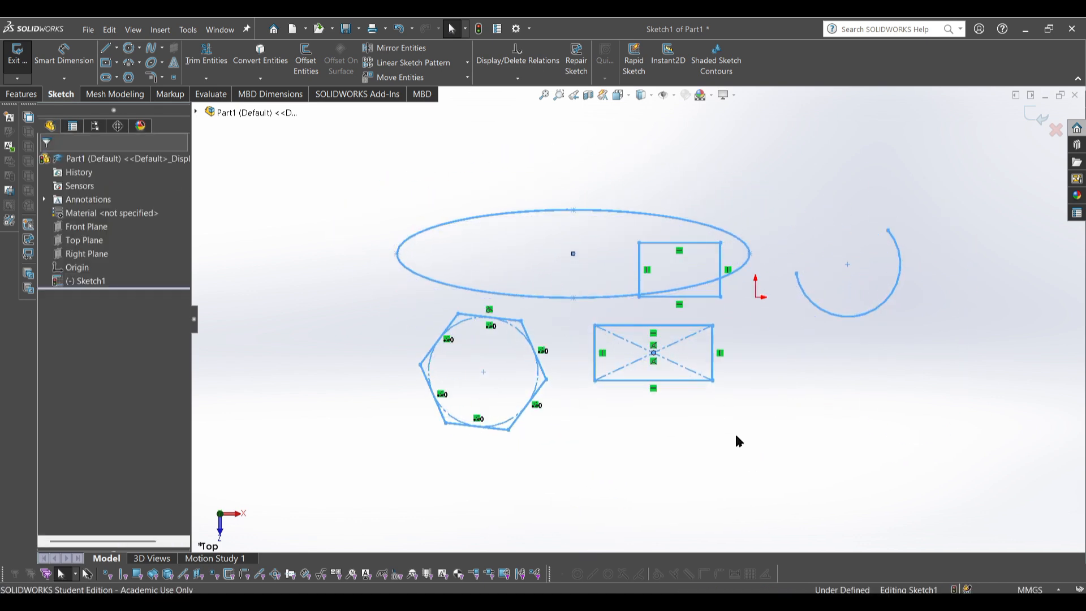
{"action": "left_click_drag", "start_coordinate": [318, 161], "coordinate": [940, 472]}
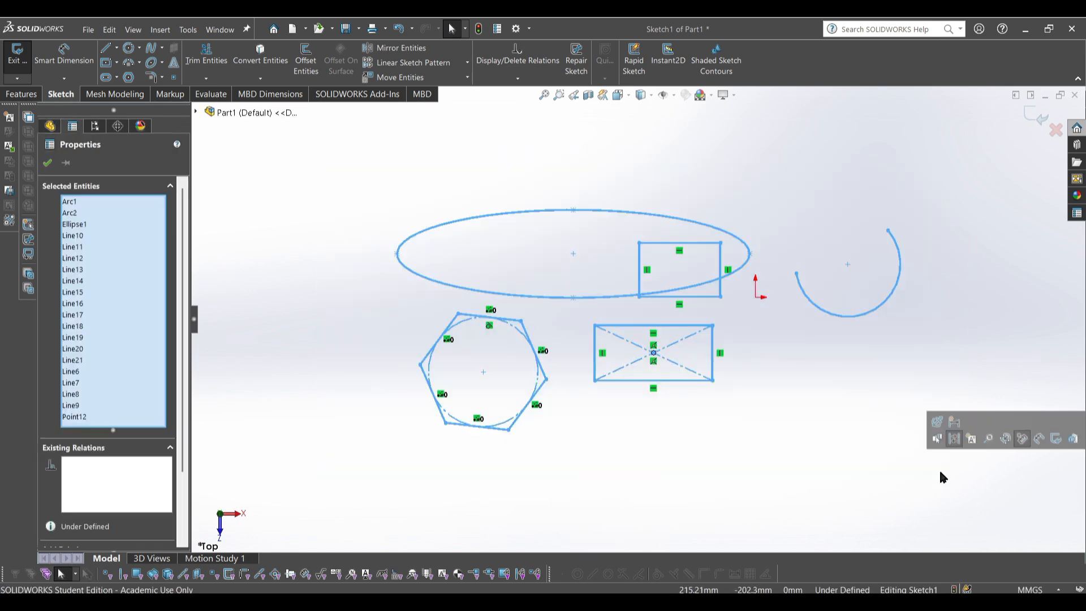
Rotate the view of the sketch in increments around its vertical axis to see it from the sides and behind
{"action": "key", "text": "Right"}
{"action": "key", "text": "Right"}
{"action": "key", "text": "Right"}
{"action": "key", "text": "Right"}
{"action": "key", "text": "Right"}
{"action": "key", "text": "Right"}
{"action": "key", "text": "Right"}
{"action": "key", "text": "Right"}
{"action": "key", "text": "Right"}
{"action": "key", "text": "Right"}
{"action": "key", "text": "Right"}
{"action": "key", "text": "Right"}
{"action": "key", "text": "Right"}
{"action": "key", "text": "Right"}
{"action": "key", "text": "Right"}
{"action": "key", "text": "Right"}
{"action": "key", "text": "Right"}
{"action": "key", "text": "Right"}
{"action": "key", "text": "Right"}
{"action": "key", "text": "Right"}
{"action": "key", "text": "Right"}
{"action": "key", "text": "Right"}
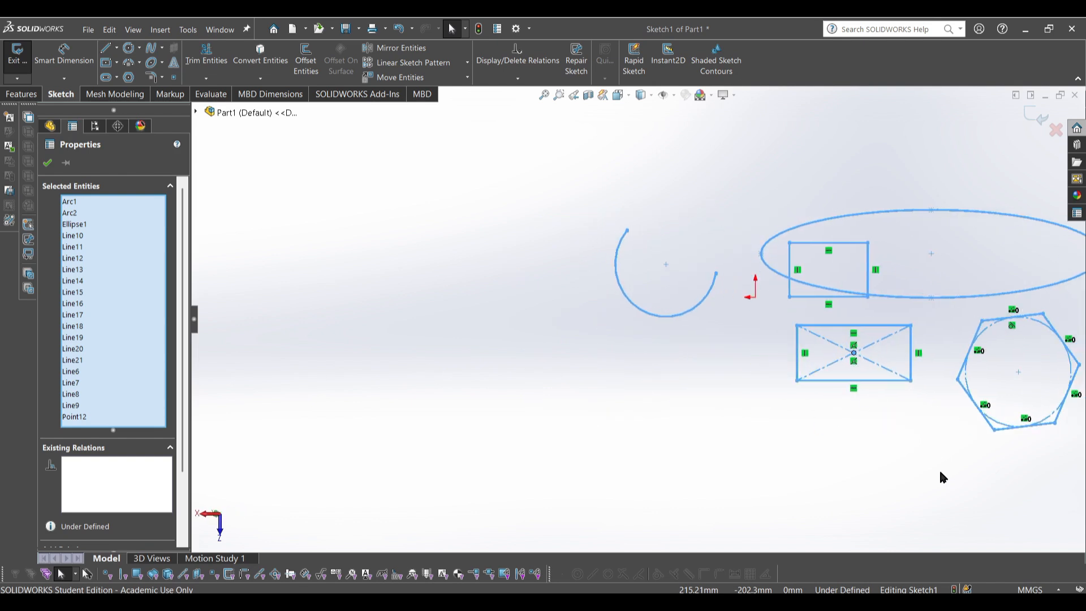
{"action": "key", "text": "Right"}
{"action": "key", "text": "Right"}
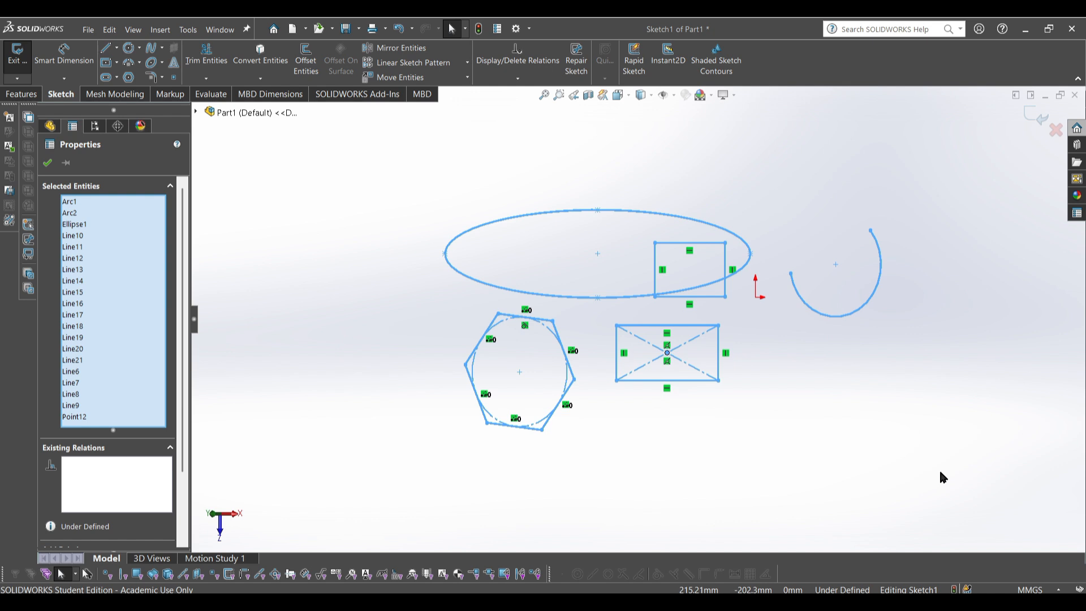
Pan the view of the sketch in increments sideways, up and down
{"action": "key", "text": "ctrl+Left"}
{"action": "key", "text": "ctrl+Left"}
{"action": "key", "text": "ctrl+Left"}
{"action": "key", "text": "ctrl+Left"}
{"action": "key", "text": "ctrl+Left"}
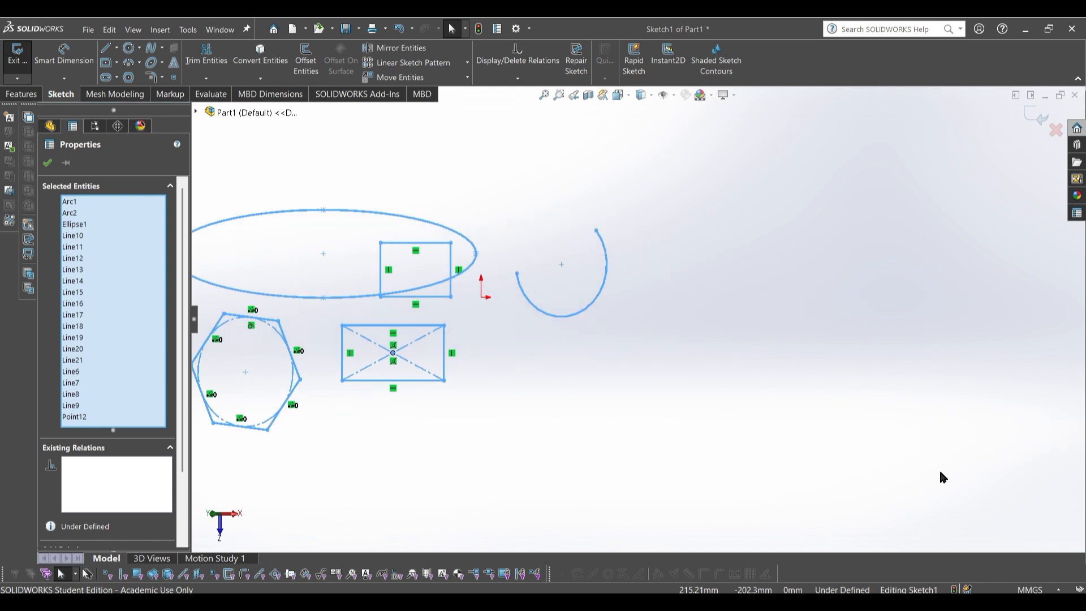
{"action": "key", "text": "ctrl+Right"}
{"action": "key", "text": "ctrl+Right"}
{"action": "key", "text": "ctrl+Right"}
{"action": "key", "text": "ctrl+Right"}
{"action": "key", "text": "ctrl+Right"}
{"action": "key", "text": "ctrl+Right"}
{"action": "key", "text": "ctrl+Right"}
{"action": "key", "text": "ctrl+Right"}
{"action": "key", "text": "ctrl+Up"}
{"action": "key", "text": "ctrl+Up"}
{"action": "key", "text": "ctrl+Down"}
{"action": "key", "text": "ctrl+Down"}
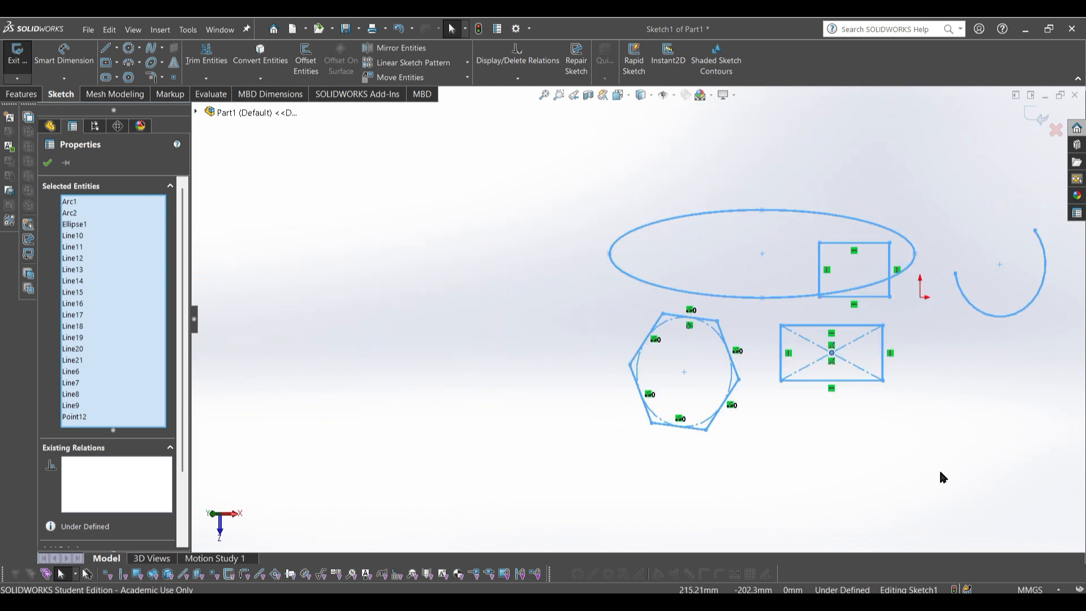
{"action": "key", "text": "ctrl+Left"}
{"action": "key", "text": "ctrl+Left"}
{"action": "key", "text": "ctrl+Left"}
{"action": "key", "text": "ctrl+Left"}
{"action": "key", "text": "ctrl+Left"}
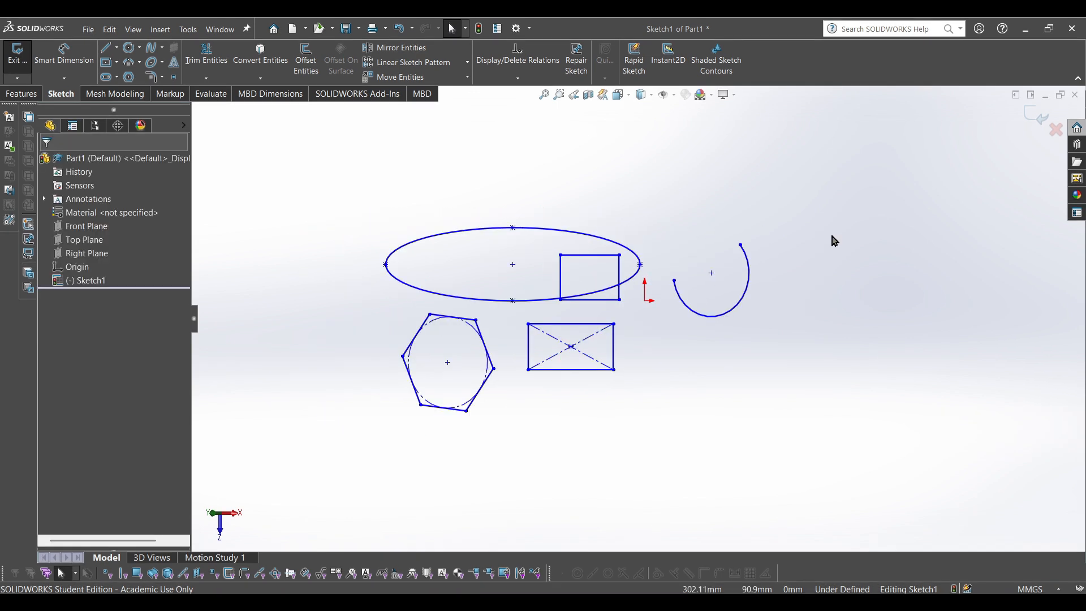
Zoom the view out and in on different areas of the sketch, ending close up on the hexagon
{"action": "scroll", "coordinate": [831, 236], "scroll_direction": "up", "scroll_amount": 6}
{"action": "scroll", "coordinate": [831, 237], "scroll_direction": "down", "scroll_amount": 6}
{"action": "scroll", "coordinate": [832, 236], "scroll_direction": "up", "scroll_amount": 2}
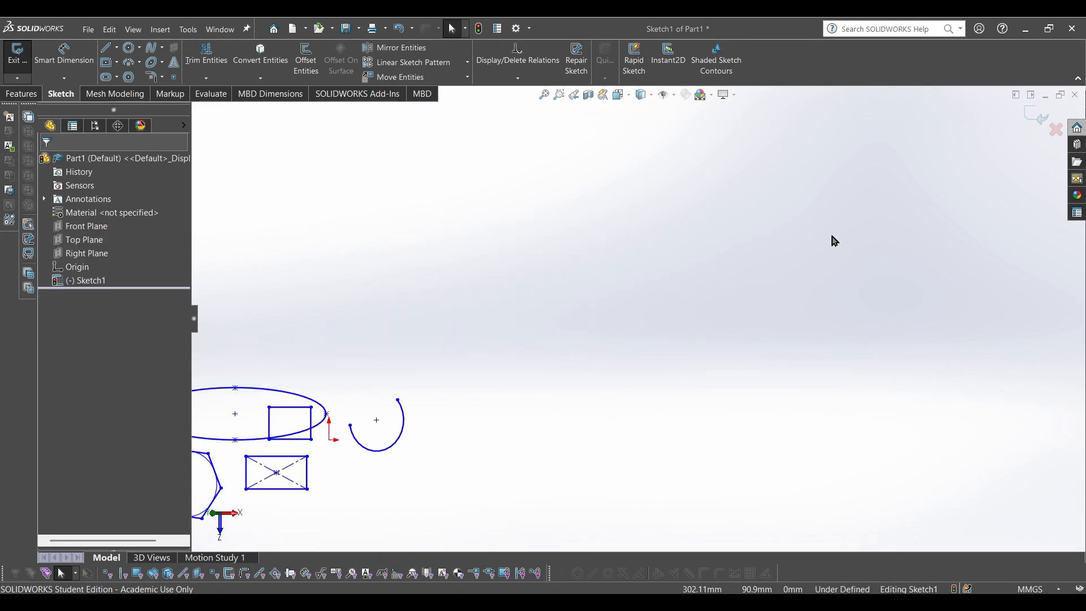
{"action": "scroll", "coordinate": [831, 238], "scroll_direction": "up", "scroll_amount": 5}
{"action": "scroll", "coordinate": [382, 402], "scroll_direction": "down", "scroll_amount": 3}
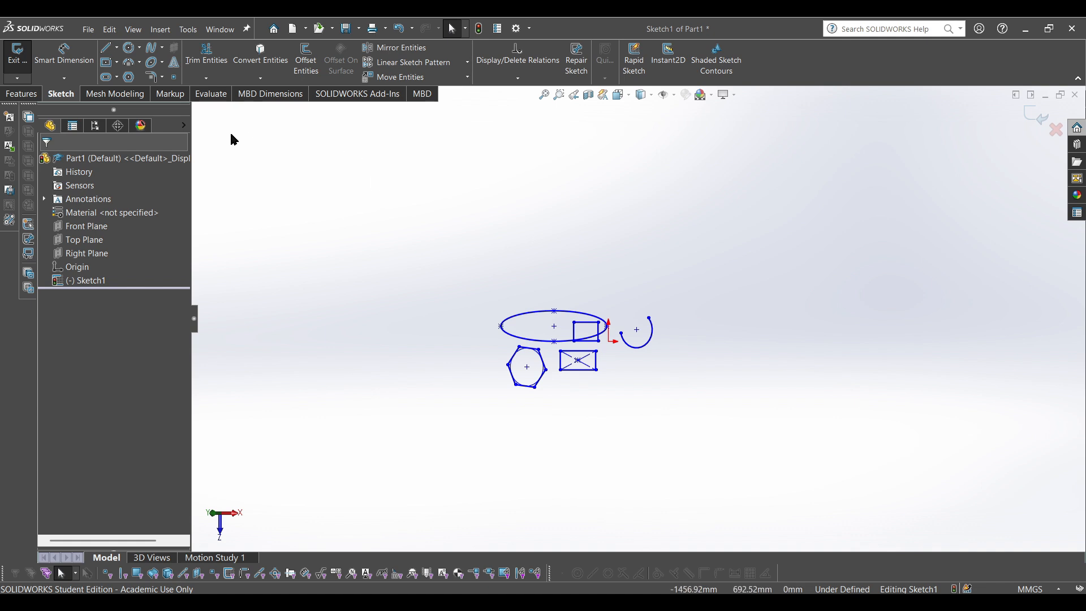
{"action": "scroll", "coordinate": [234, 141], "scroll_direction": "up", "scroll_amount": 5}
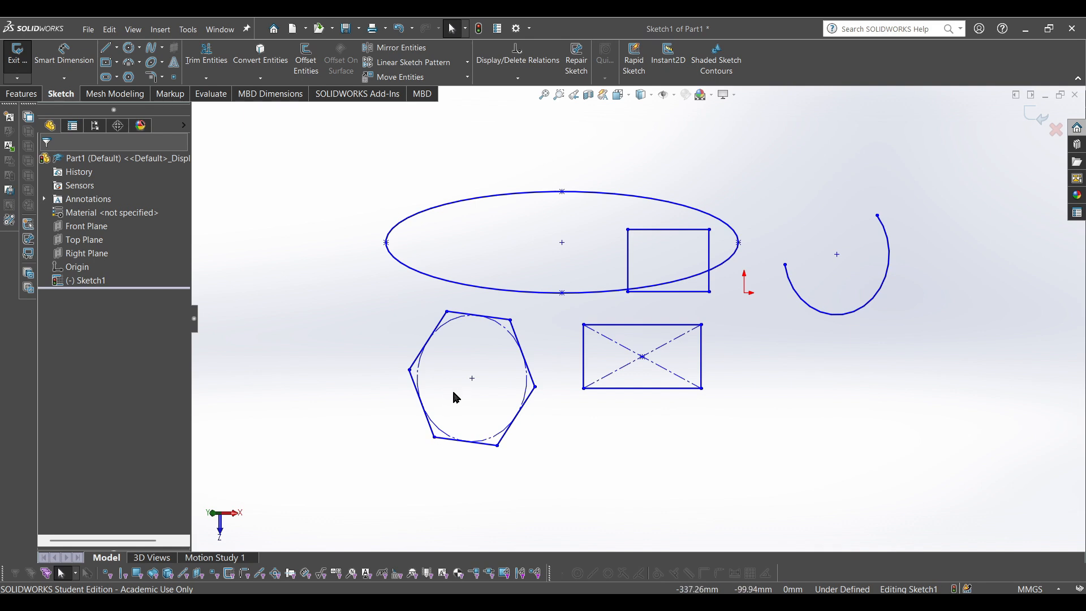
{"action": "scroll", "coordinate": [545, 369], "scroll_direction": "up", "scroll_amount": 2}
{"action": "scroll", "coordinate": [529, 352], "scroll_direction": "down", "scroll_amount": 5}
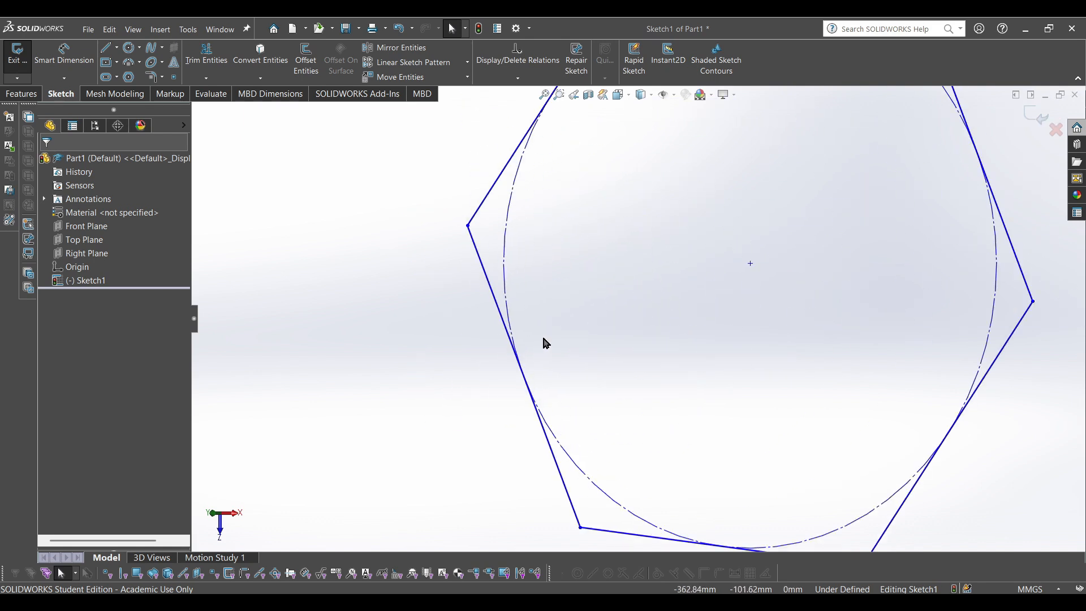
Zoom the view back out from the hexagon to look over all the sketched shapes
{"action": "scroll", "coordinate": [544, 337], "scroll_direction": "up", "scroll_amount": 3}
{"action": "scroll", "coordinate": [549, 342], "scroll_direction": "up", "scroll_amount": 3}
{"action": "scroll", "coordinate": [829, 271], "scroll_direction": "down", "scroll_amount": 3}
{"action": "scroll", "coordinate": [650, 269], "scroll_direction": "up", "scroll_amount": 3}
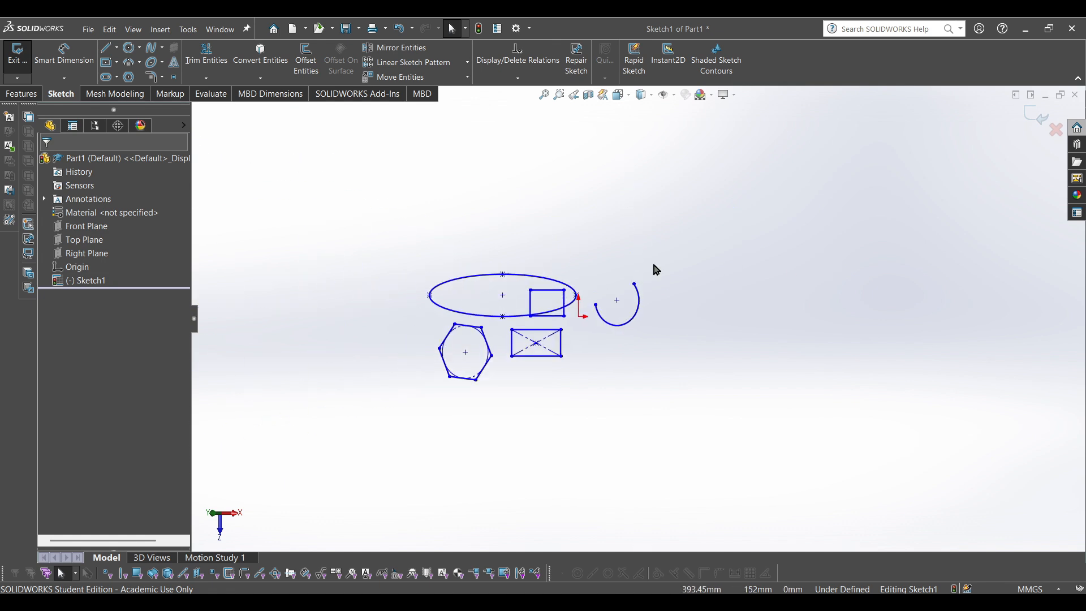
{"action": "scroll", "coordinate": [513, 356], "scroll_direction": "down", "scroll_amount": 2}
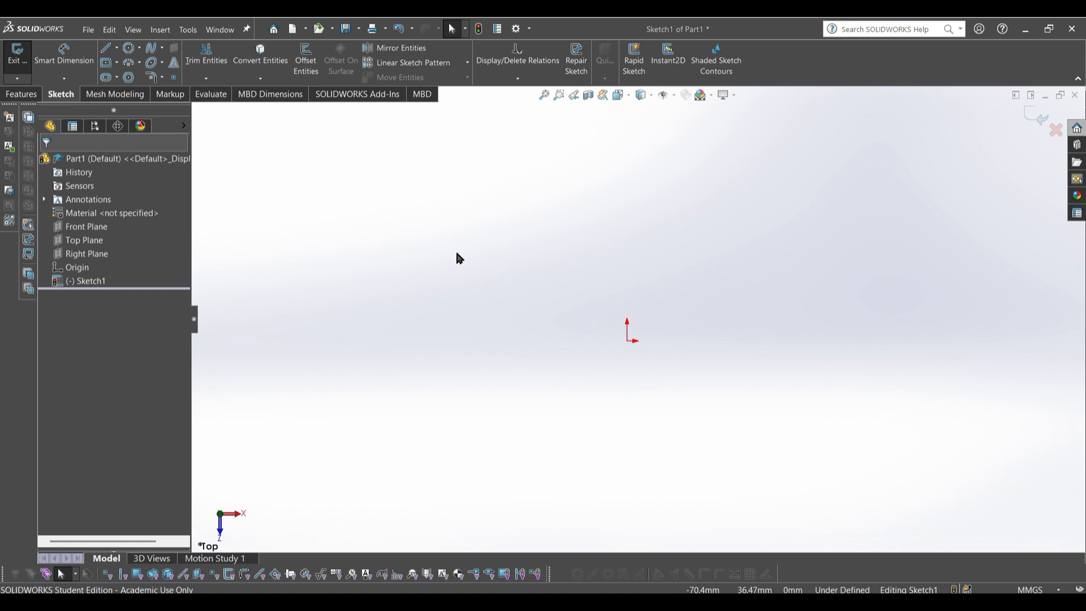
Sketch a horizontal line about 101 mm long from the origin and continue it with a slanted line about 87 mm long at about 116°
{"action": "left_click", "coordinate": [111, 51]}
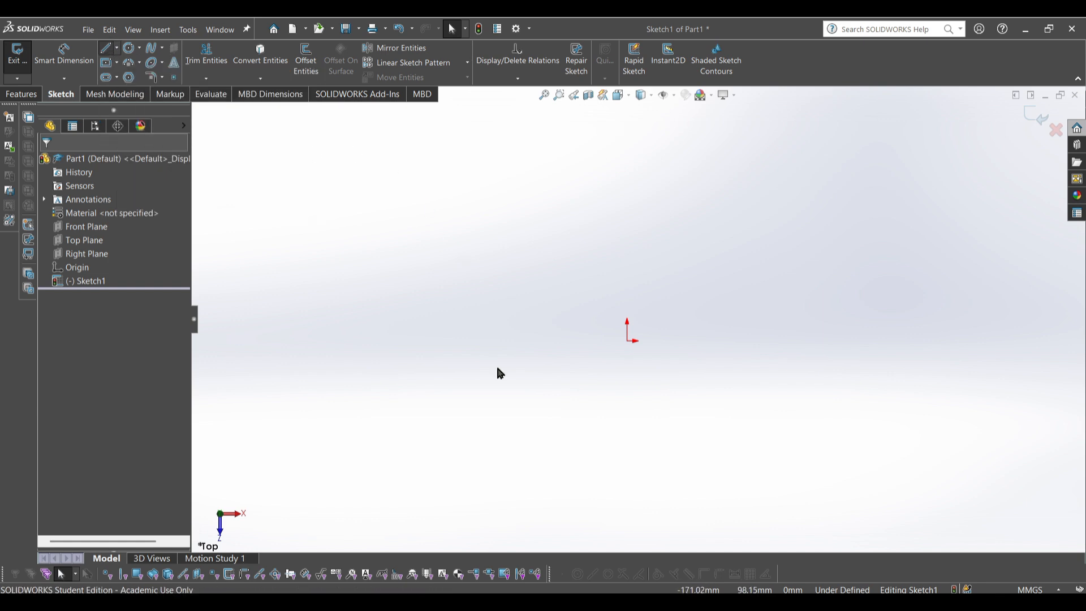
{"action": "left_click", "coordinate": [627, 341]}
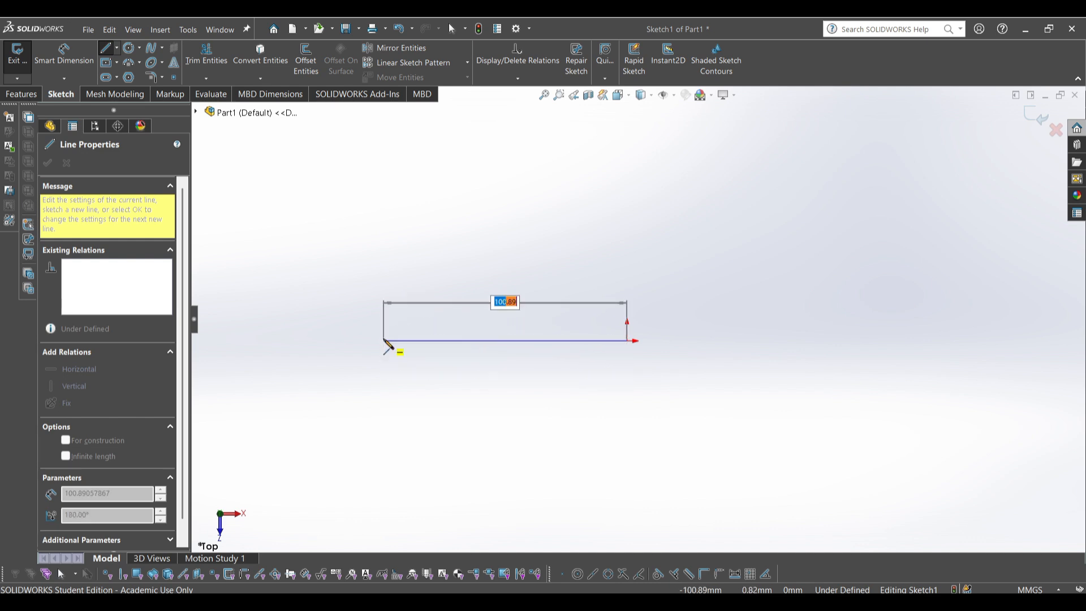
{"action": "left_click", "coordinate": [384, 341]}
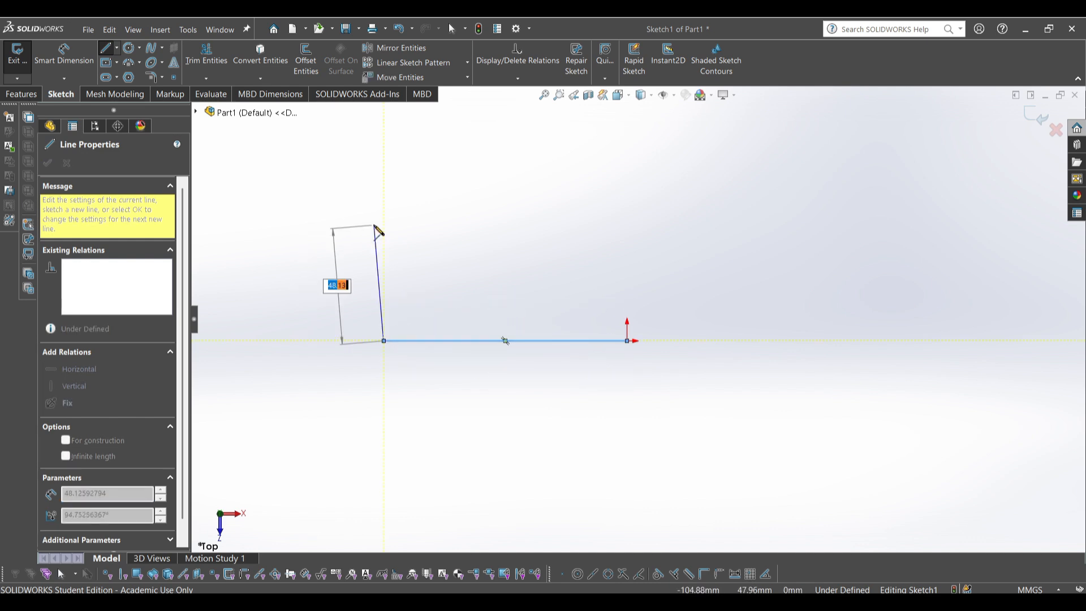
{"action": "double_click", "coordinate": [293, 153]}
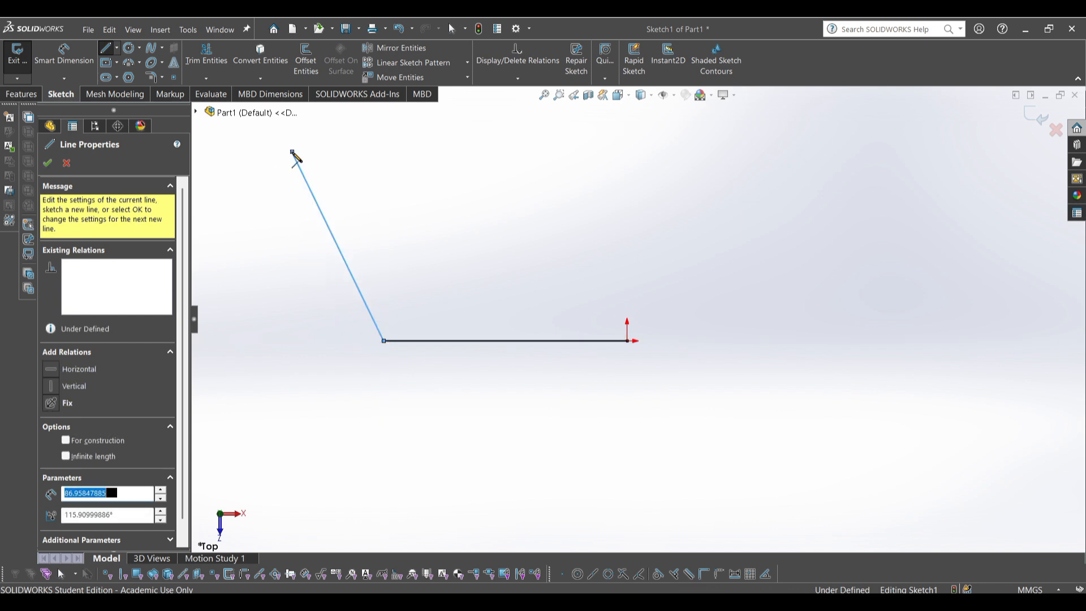
{"action": "key", "text": "Escape"}
Reposition the shared corner of the two lines and the free upper endpoint of the slanted line
{"action": "scroll", "coordinate": [565, 461], "scroll_direction": "up", "scroll_amount": 2}
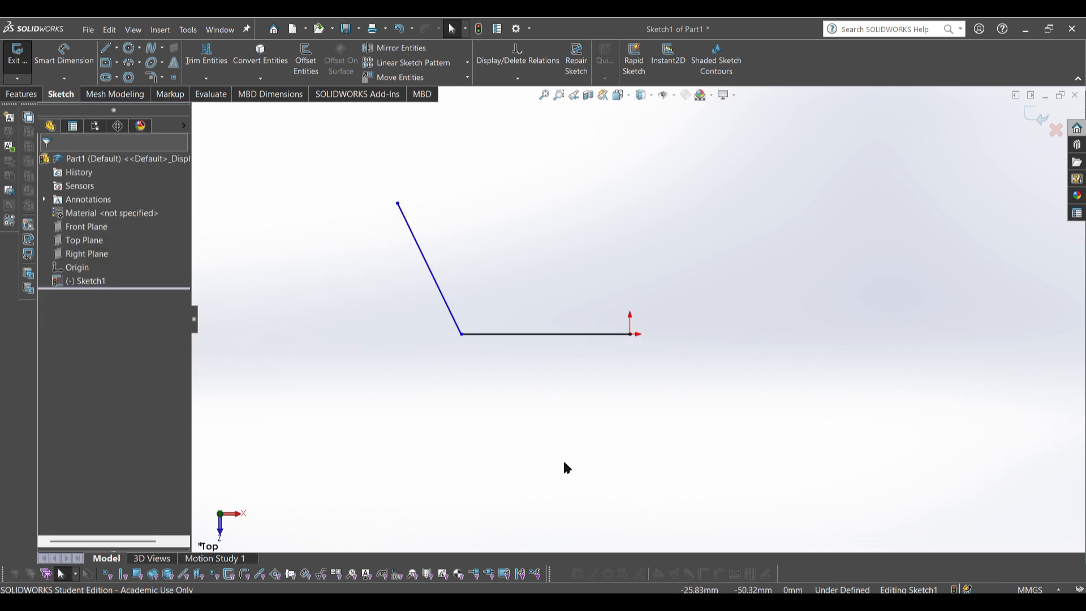
{"action": "scroll", "coordinate": [489, 270], "scroll_direction": "down", "scroll_amount": 1}
{"action": "scroll", "coordinate": [530, 268], "scroll_direction": "down", "scroll_amount": 1}
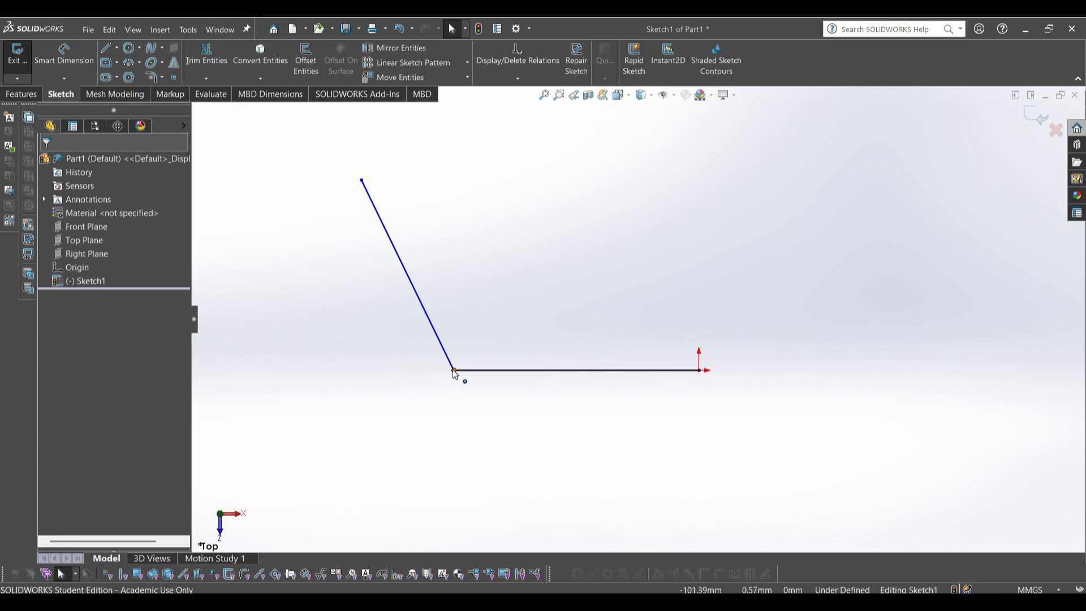
{"action": "left_click_drag", "start_coordinate": [455, 374], "coordinate": [518, 372]}
{"action": "left_click_drag", "start_coordinate": [362, 179], "coordinate": [383, 247]}
{"action": "left_click", "coordinate": [391, 250]}
{"action": "left_click", "coordinate": [473, 417]}
{"action": "left_click_drag", "start_coordinate": [518, 371], "coordinate": [497, 463]}
{"action": "left_click_drag", "start_coordinate": [383, 246], "coordinate": [412, 208]}
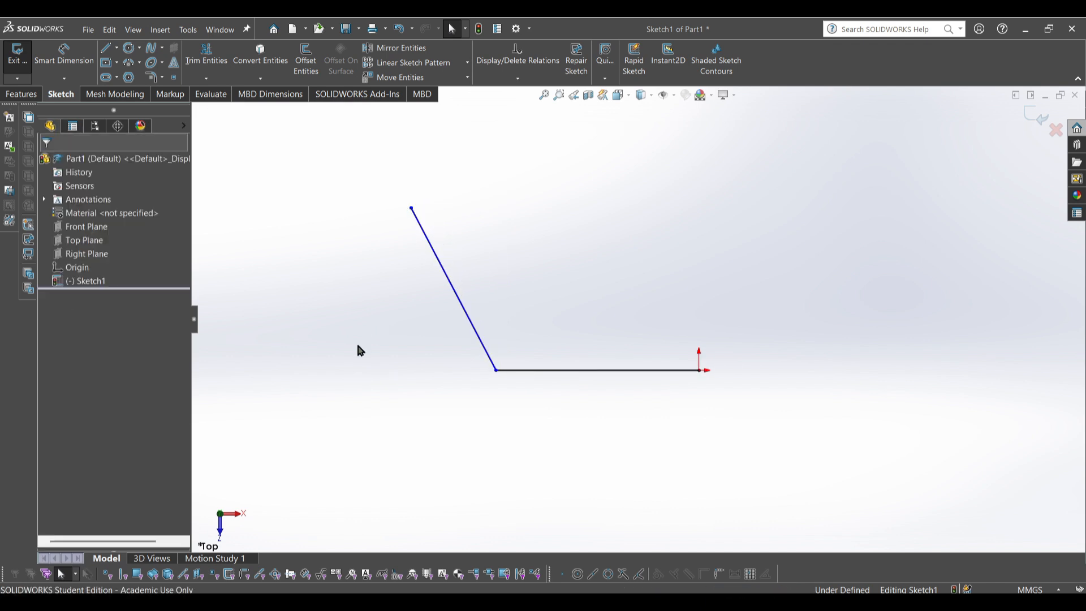
Dimension the vertical distance between the slanted line's endpoints as 11 mm
{"action": "left_click", "coordinate": [72, 66]}
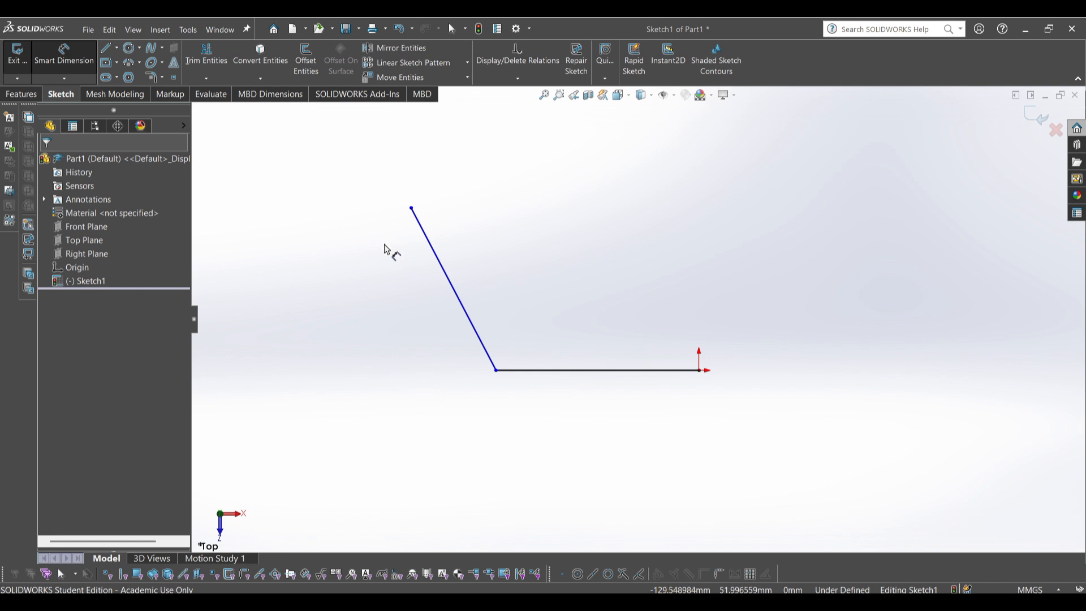
{"action": "left_click", "coordinate": [412, 209]}
{"action": "left_click", "coordinate": [496, 371]}
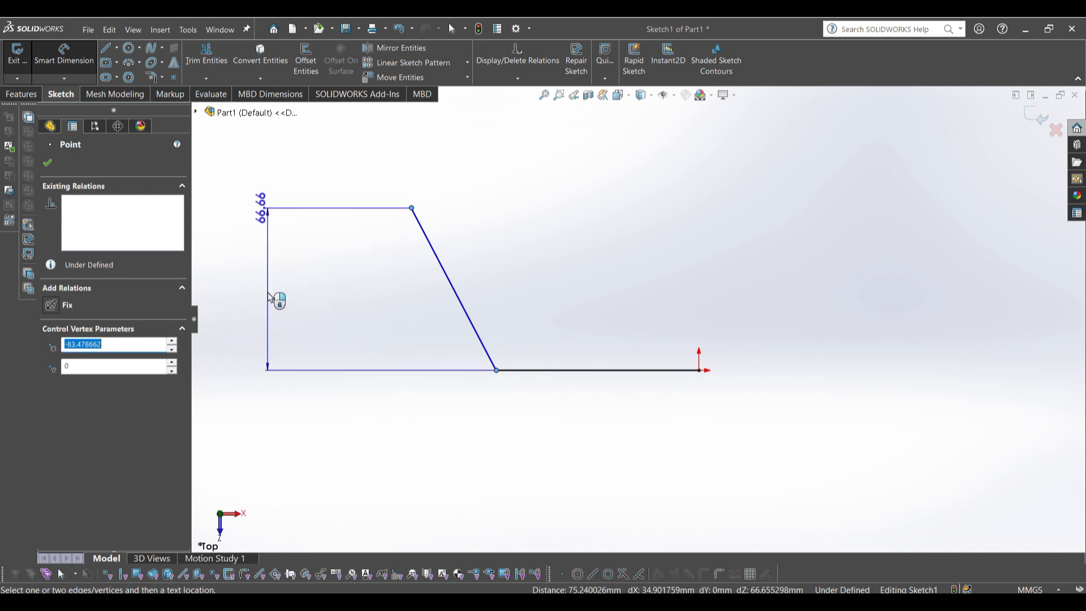
{"action": "mouse_move", "coordinate": [290, 373]}
{"action": "left_mouse_down"}
{"action": "mouse_move", "coordinate": [296, 388]}
{"action": "mouse_move", "coordinate": [274, 313]}
{"action": "left_mouse_up"}
{"action": "left_click", "coordinate": [278, 312]}
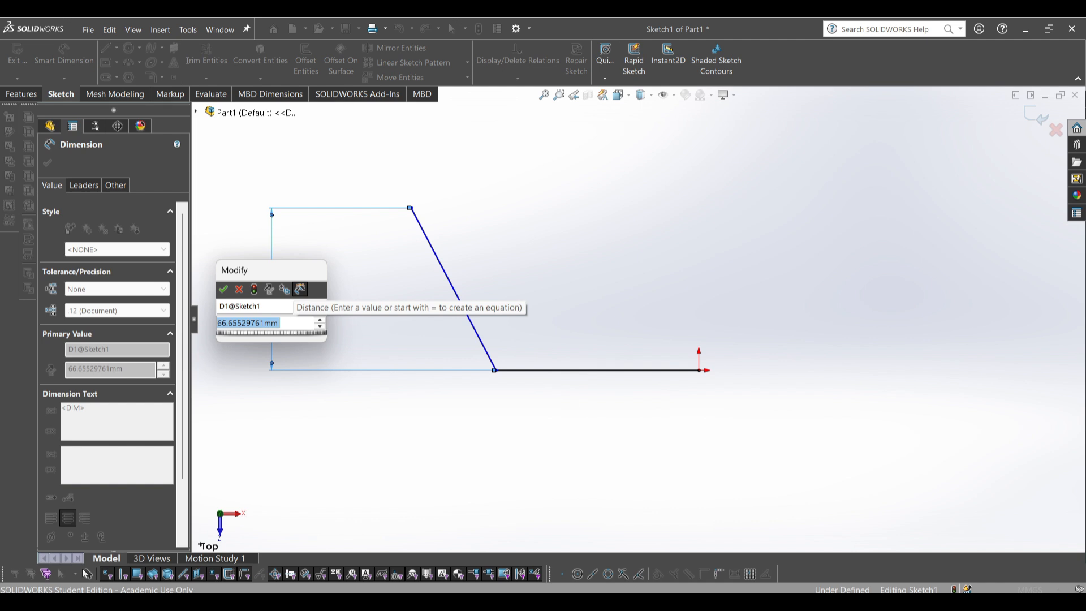
{"action": "type", "text": "11"}
{"action": "key", "text": "Return"}
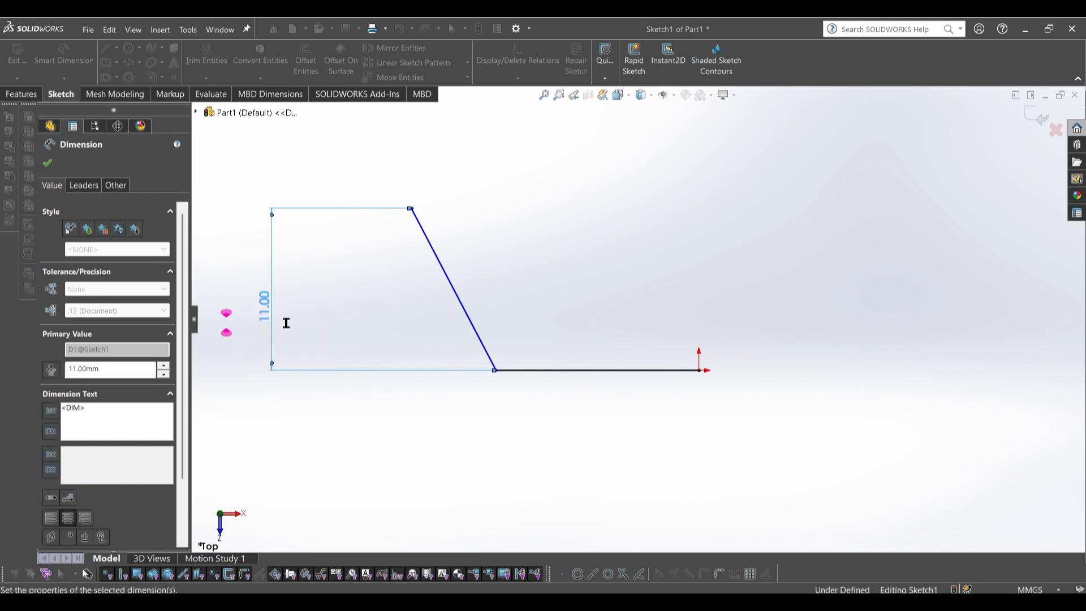
{"action": "left_click", "coordinate": [361, 392]}
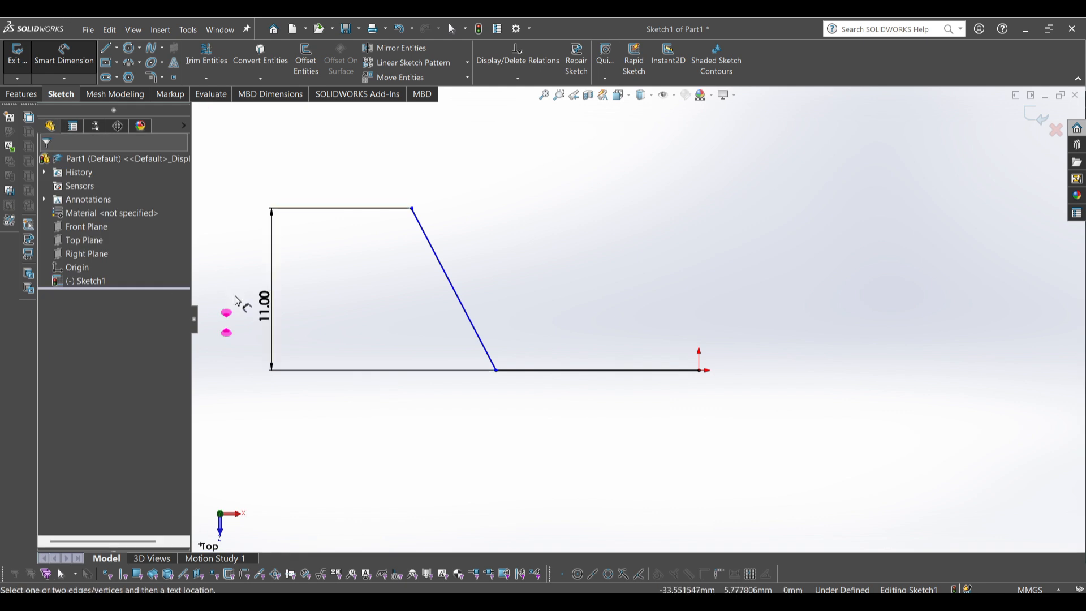
Try a value of 11 in for the slanted line's vertical dimension, and undo the change
{"action": "double_click", "coordinate": [266, 302]}
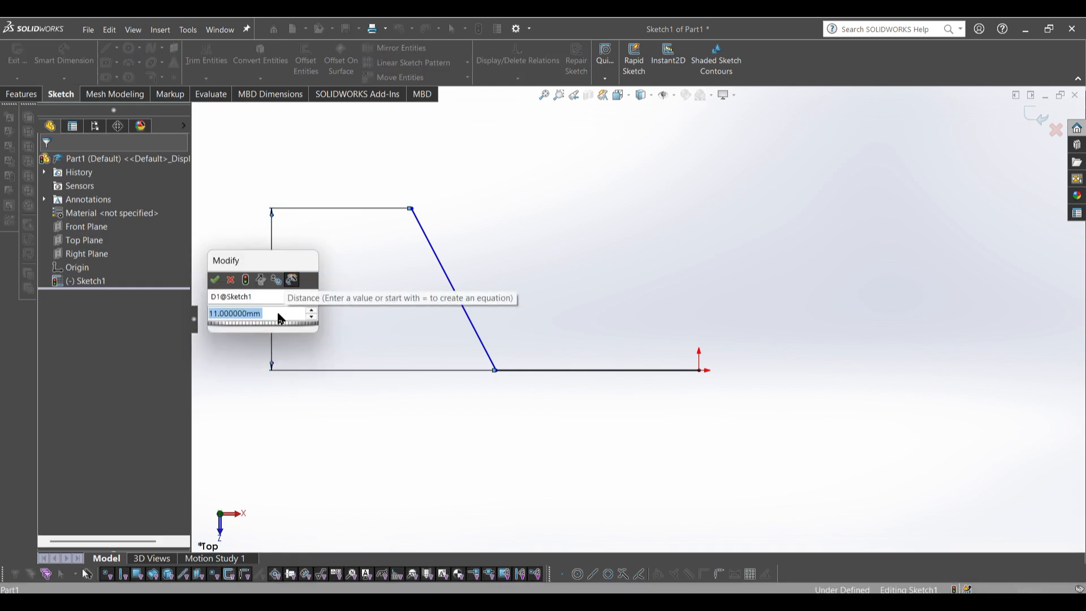
{"action": "type", "text": "11"}
{"action": "key", "text": "Return"}
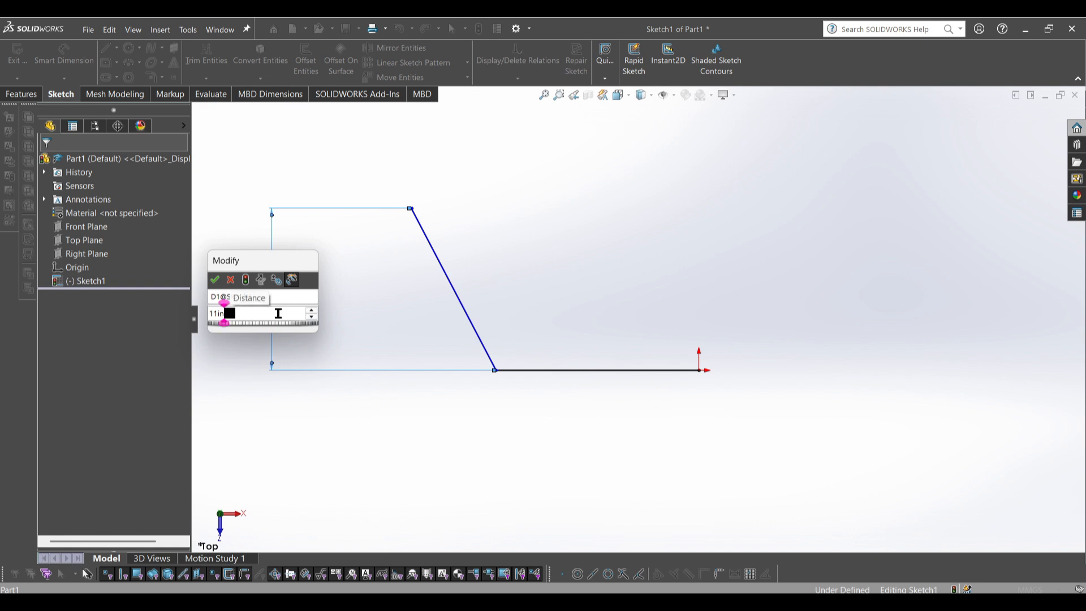
{"action": "scroll", "coordinate": [482, 457], "scroll_direction": "up", "scroll_amount": 10}
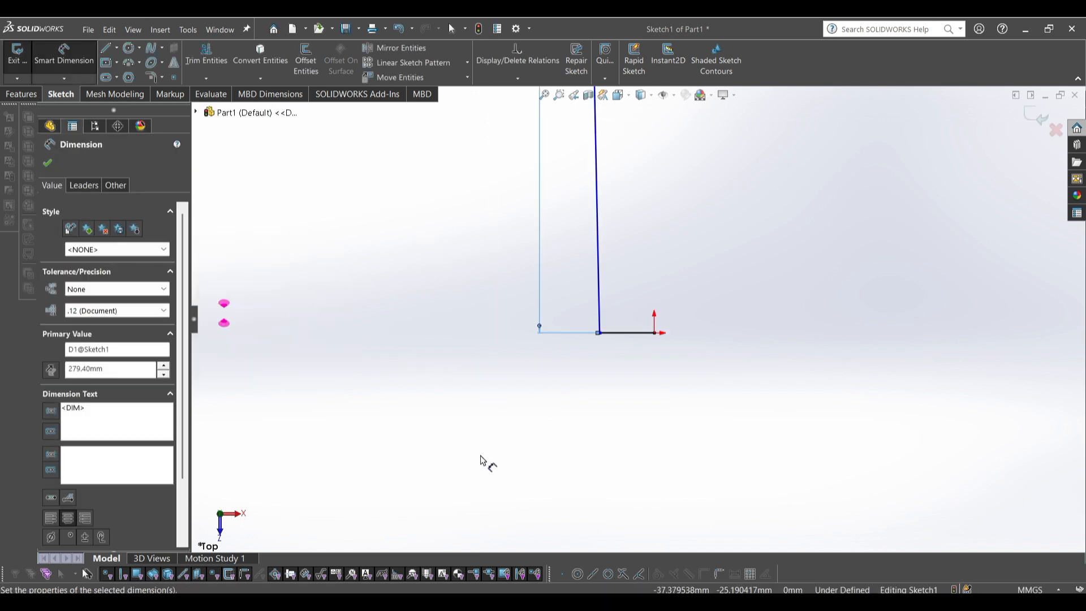
{"action": "scroll", "coordinate": [650, 305], "scroll_direction": "down", "scroll_amount": 2}
{"action": "scroll", "coordinate": [637, 243], "scroll_direction": "down", "scroll_amount": 3}
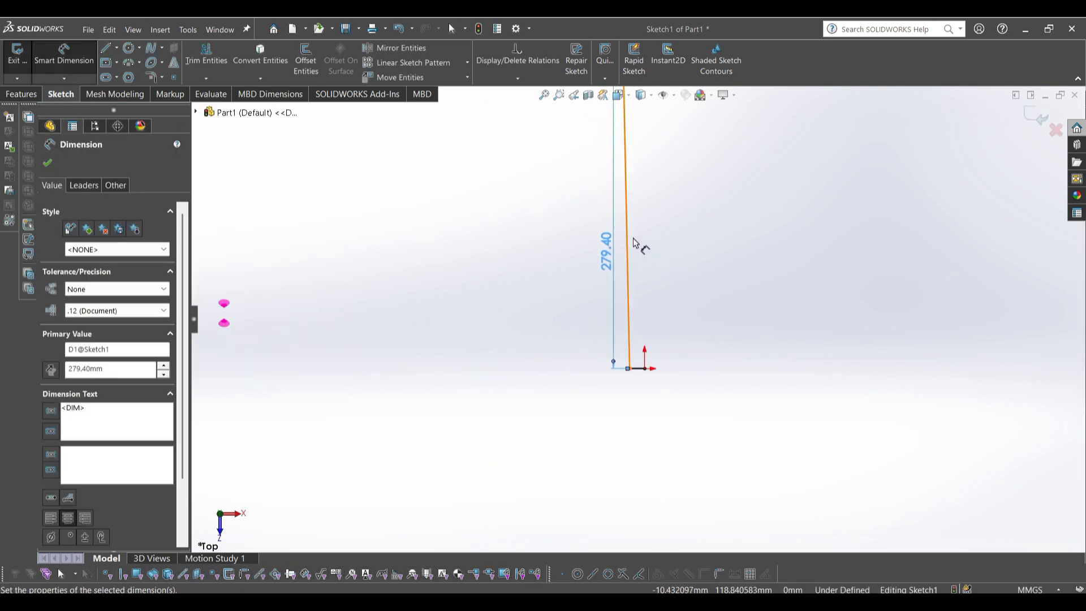
{"action": "left_click", "coordinate": [494, 316]}
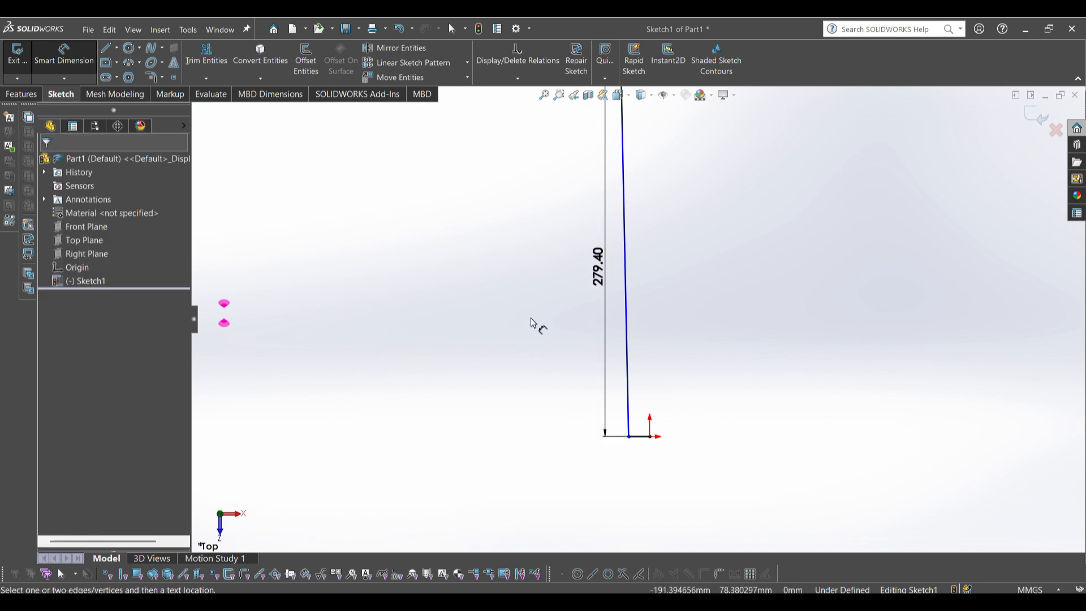
{"action": "key", "text": "ctrl+z"}
{"action": "key", "text": "f"}
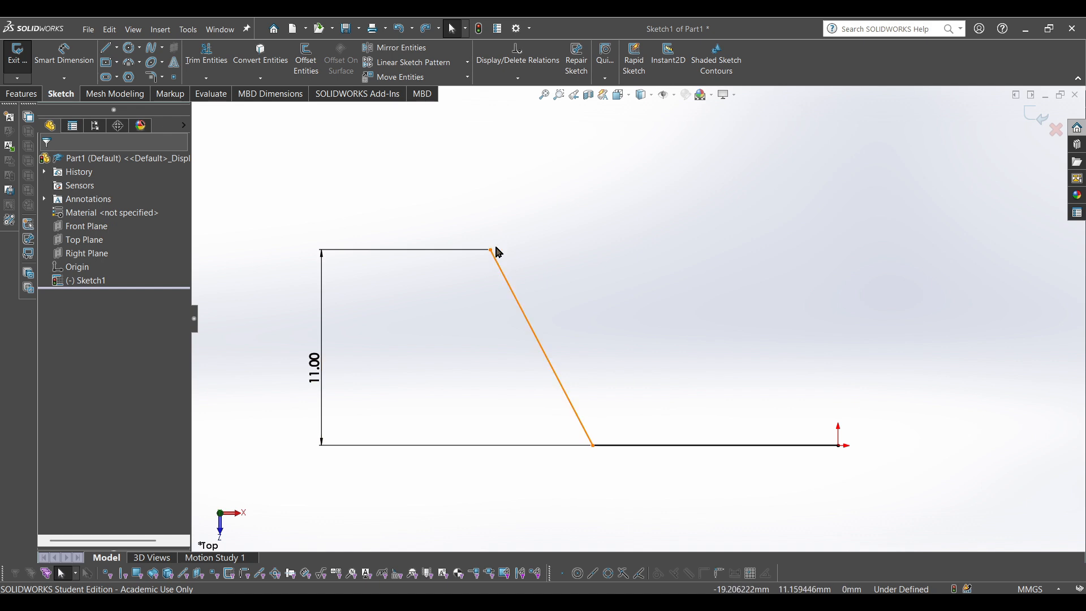
Shift the slanted line's upper endpoint sideways and dimension the angle between the two lines as 100°
{"action": "left_click_drag", "start_coordinate": [491, 249], "coordinate": [522, 343]}
{"action": "left_click", "coordinate": [433, 352]}
{"action": "left_click", "coordinate": [56, 51]}
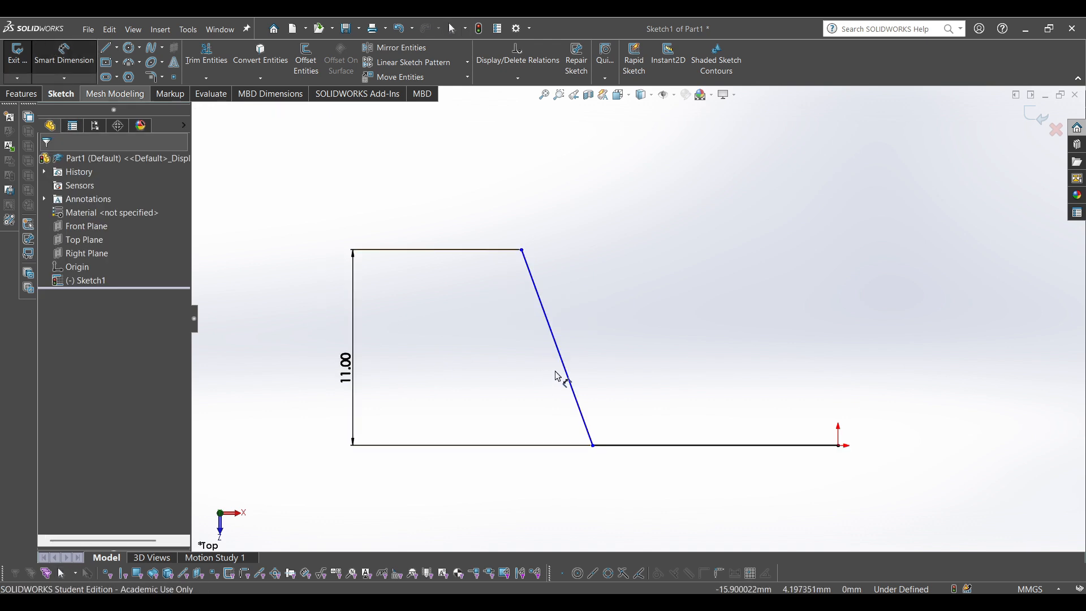
{"action": "left_click", "coordinate": [554, 335]}
{"action": "left_click", "coordinate": [696, 444]}
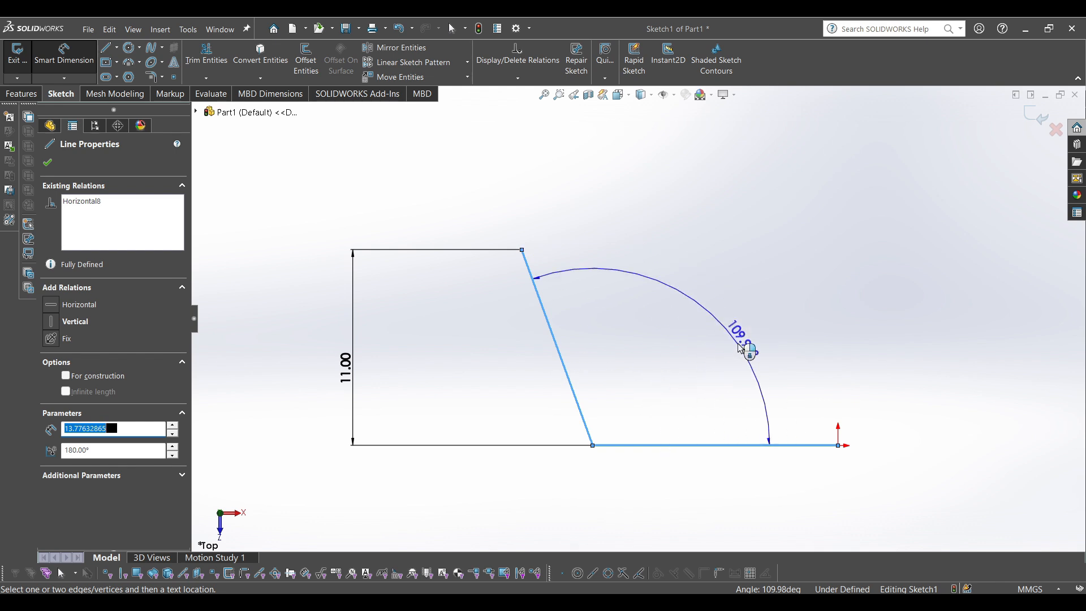
{"action": "left_click", "coordinate": [687, 380]}
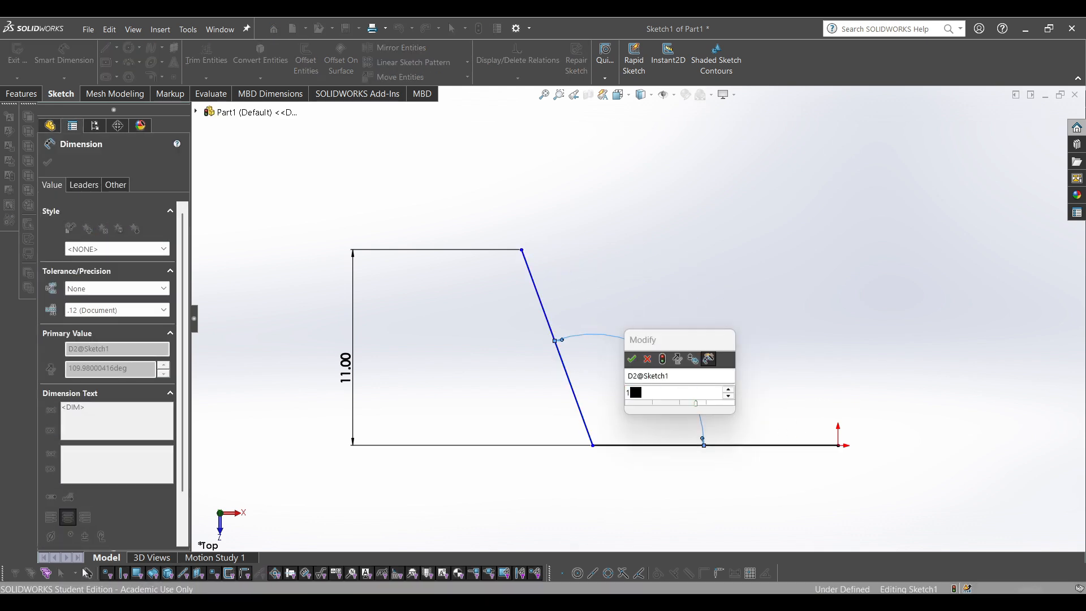
{"action": "key", "text": "Return"}
Move the slanted line sideways by its upper endpoint to lengthen the horizontal line
{"action": "left_click", "coordinate": [67, 58]}
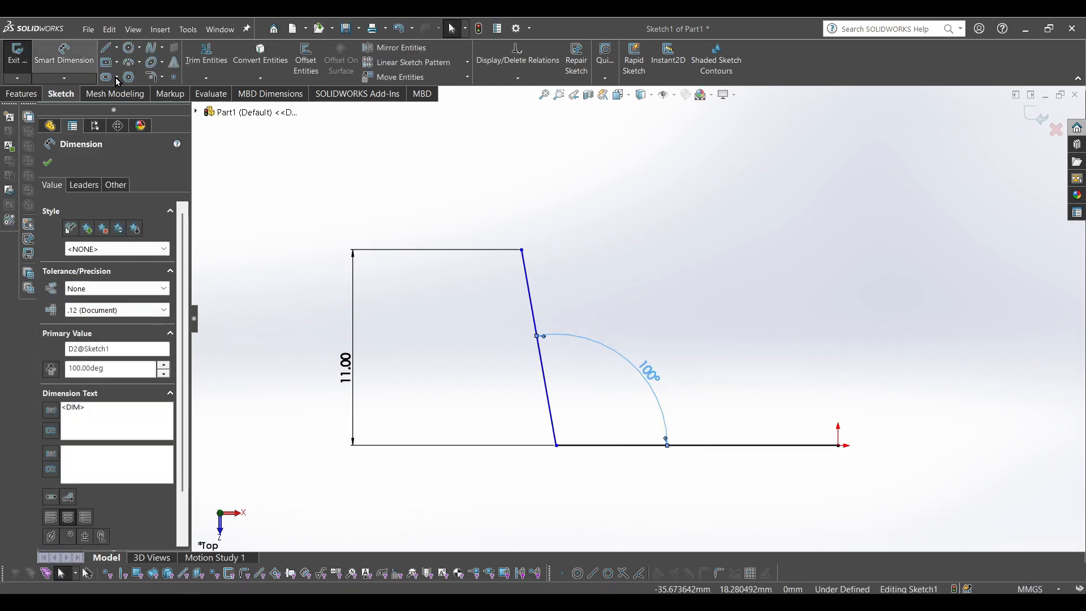
{"action": "left_click", "coordinate": [521, 209]}
{"action": "left_click_drag", "start_coordinate": [522, 250], "coordinate": [501, 369]}
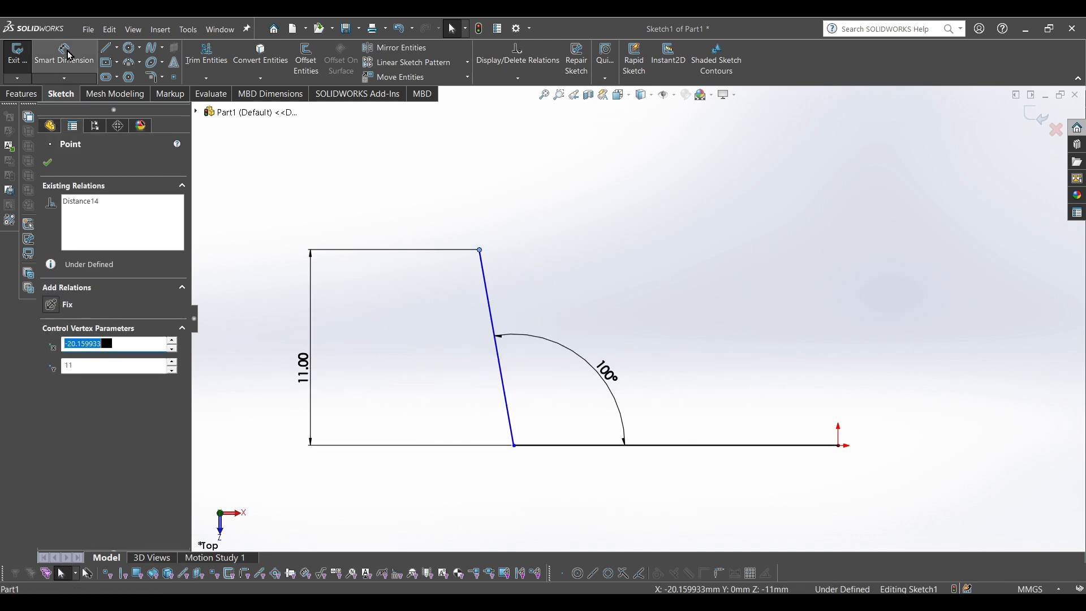
Dimension the horizontal line's length as 18 mm
{"action": "left_click", "coordinate": [67, 55]}
{"action": "left_click", "coordinate": [697, 451]}
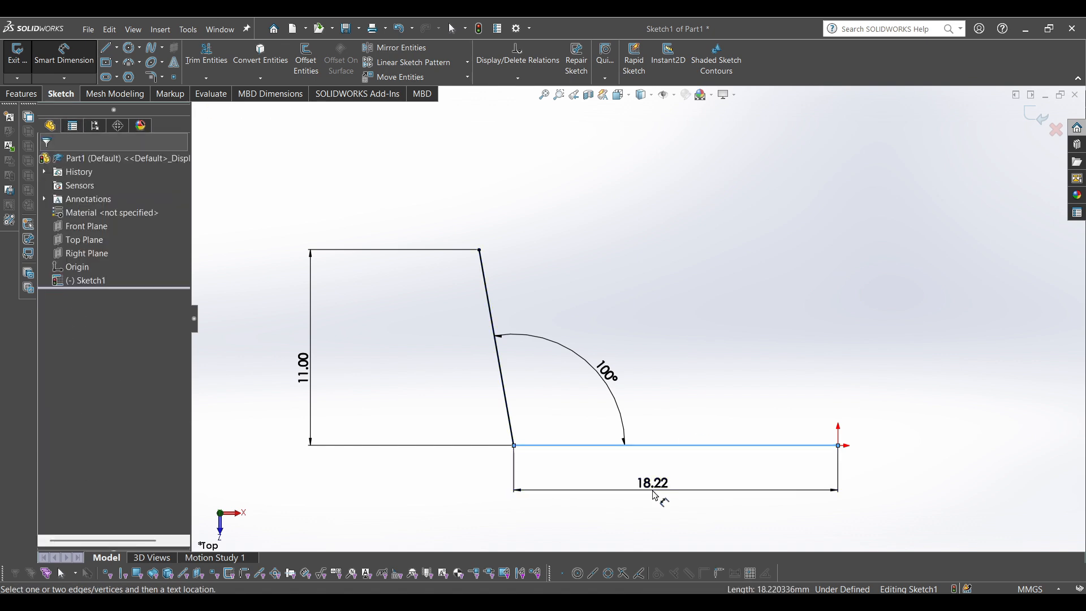
{"action": "left_click", "coordinate": [655, 496]}
{"action": "type", "text": "18"}
{"action": "key", "text": "Return"}
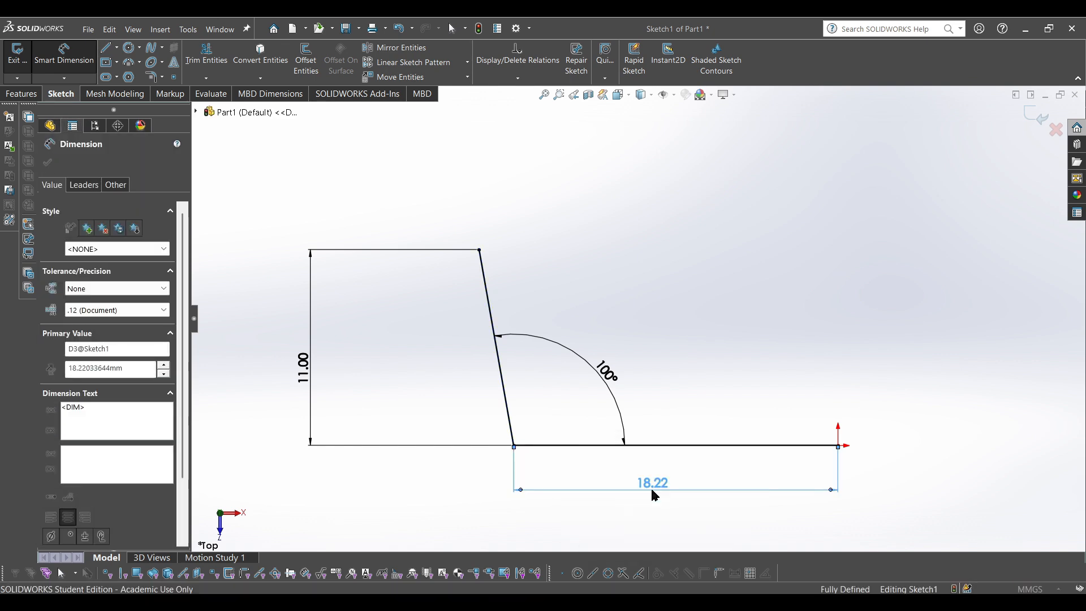
{"action": "key", "text": "Escape"}
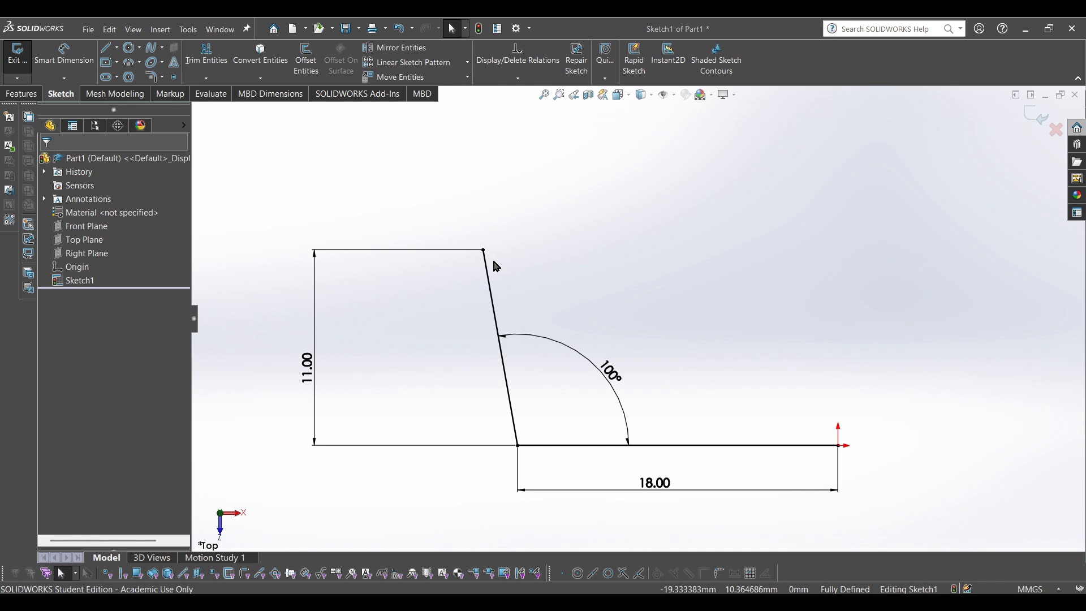
Test whether the slanted line's upper endpoint and the shared corner can still be moved
{"action": "left_click_drag", "start_coordinate": [483, 250], "coordinate": [518, 403]}
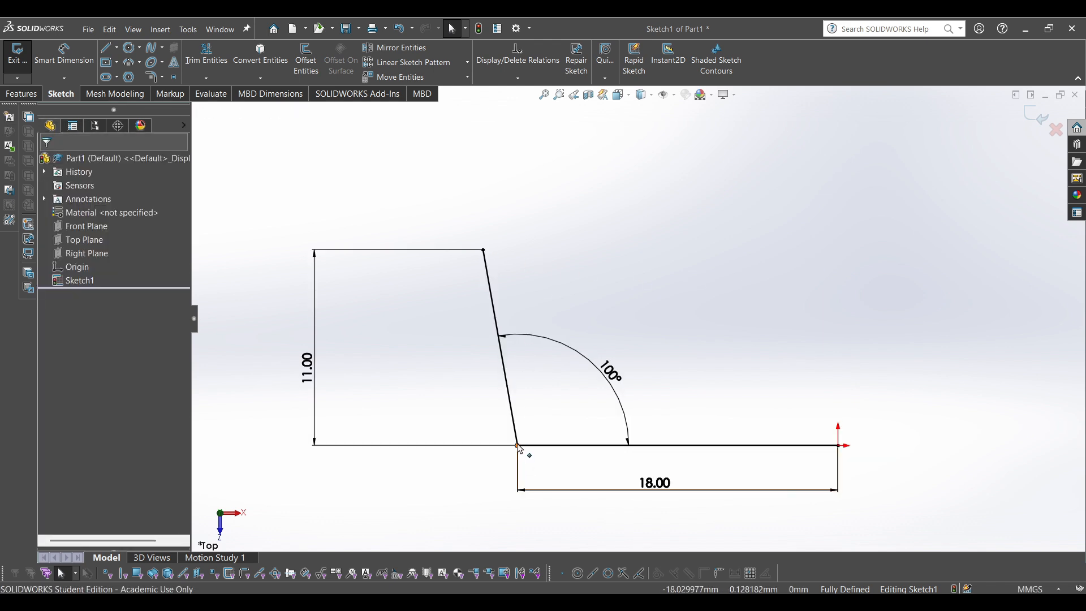
{"action": "mouse_move", "coordinate": [518, 446]}
{"action": "left_mouse_down"}
{"action": "mouse_move", "coordinate": [850, 451]}
{"action": "mouse_move", "coordinate": [1044, 428]}
{"action": "mouse_move", "coordinate": [1006, 396]}
{"action": "left_mouse_up"}
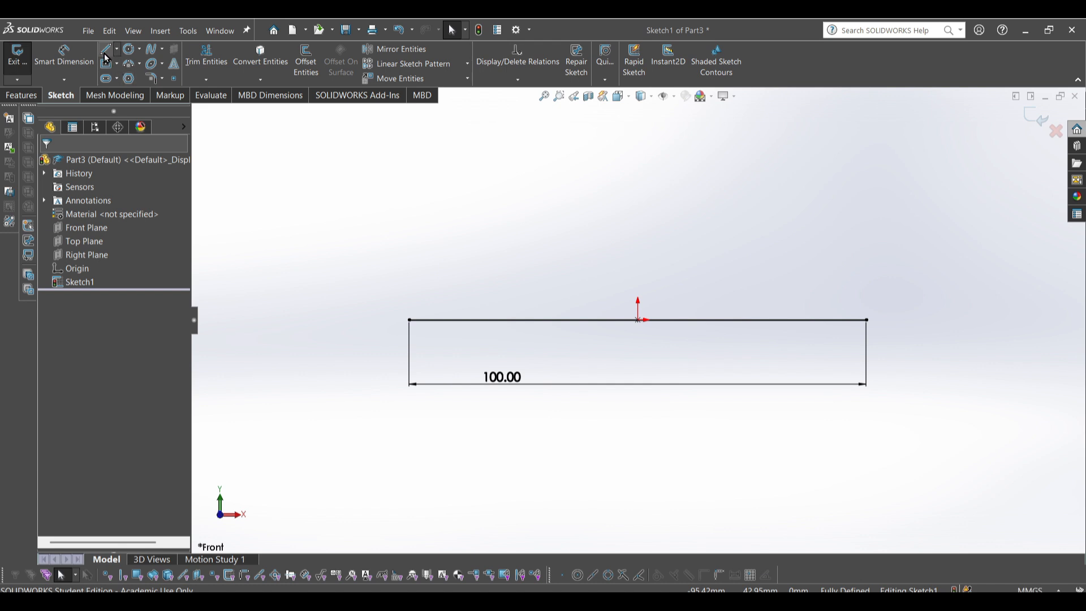
Sketch a slanted line about 105 mm long above the horizontal 100 mm line in Part3
{"action": "left_click", "coordinate": [464, 222]}
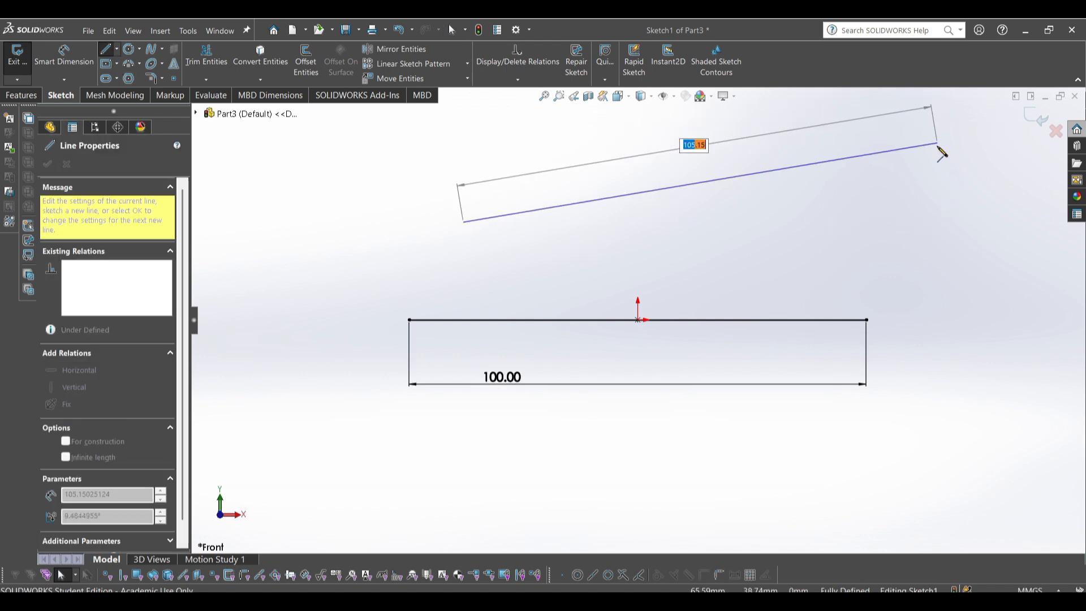
{"action": "left_click", "coordinate": [937, 146]}
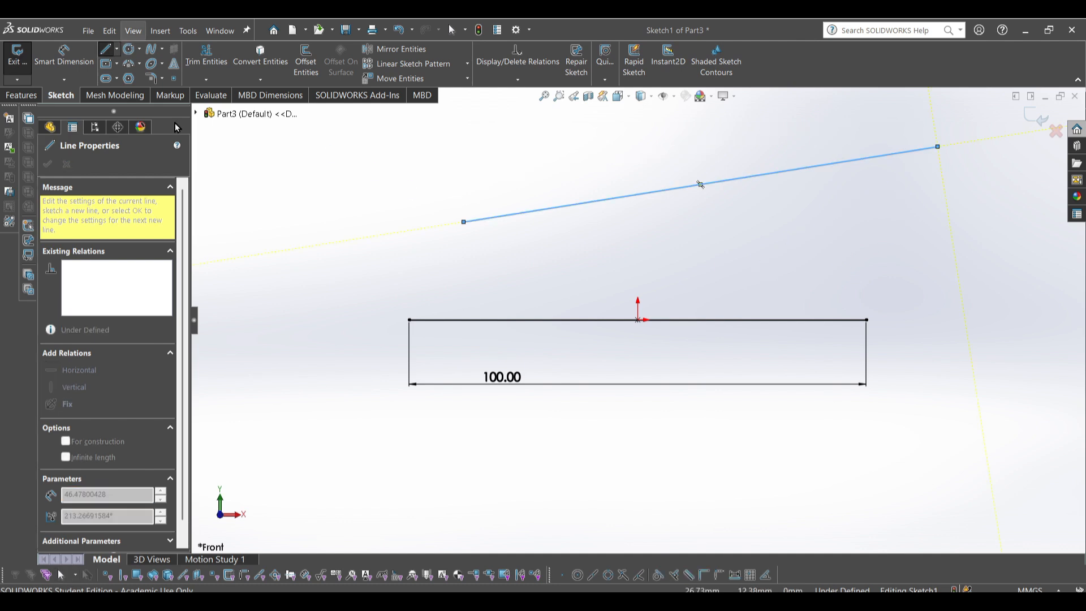
{"action": "key", "text": "Escape"}
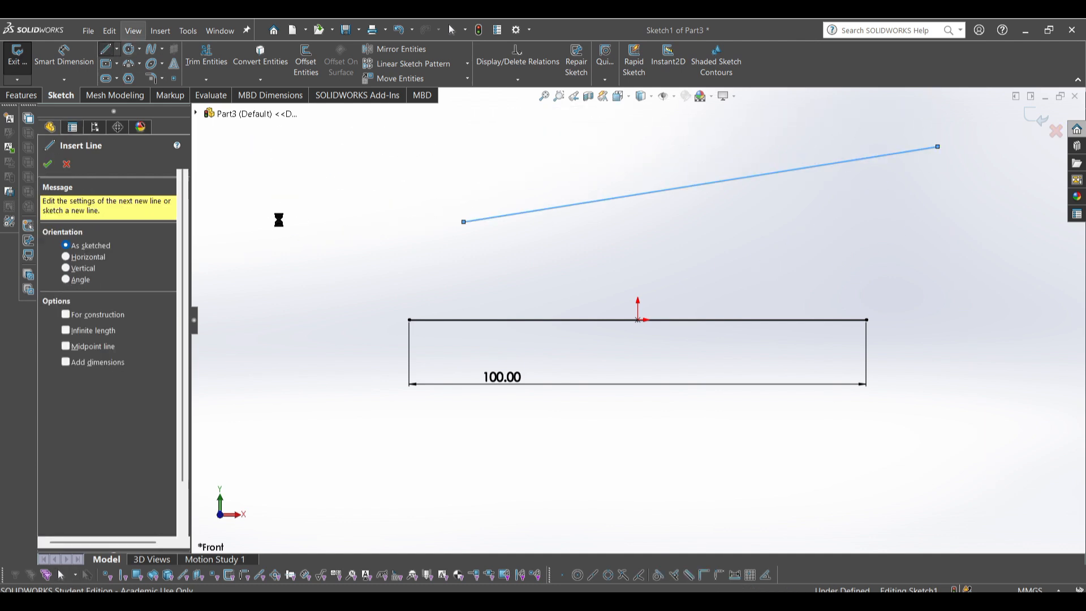
{"action": "key", "text": "Escape"}
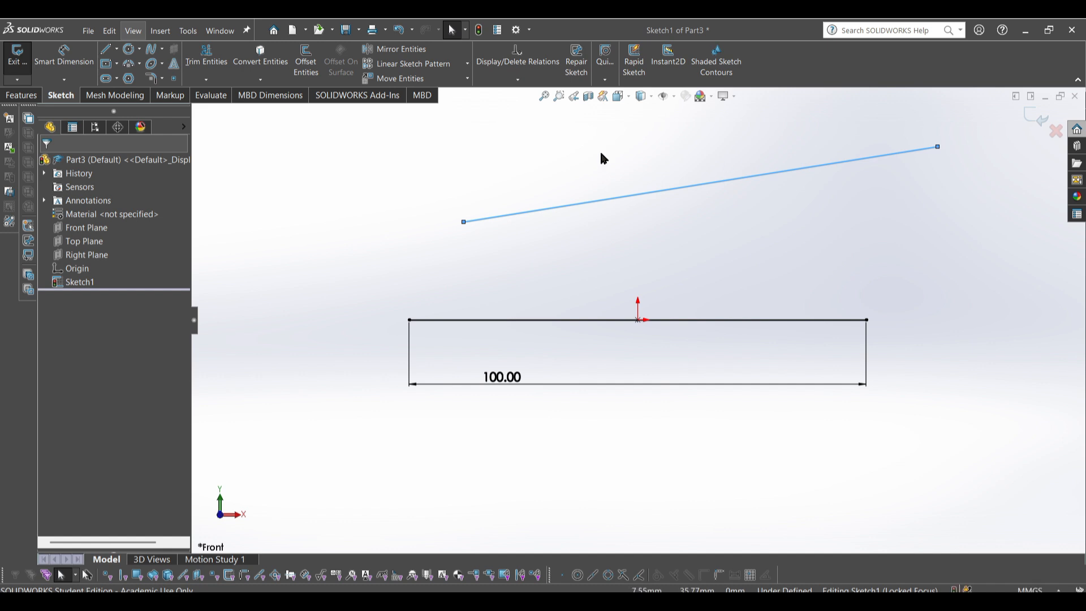
{"action": "left_click", "coordinate": [511, 172]}
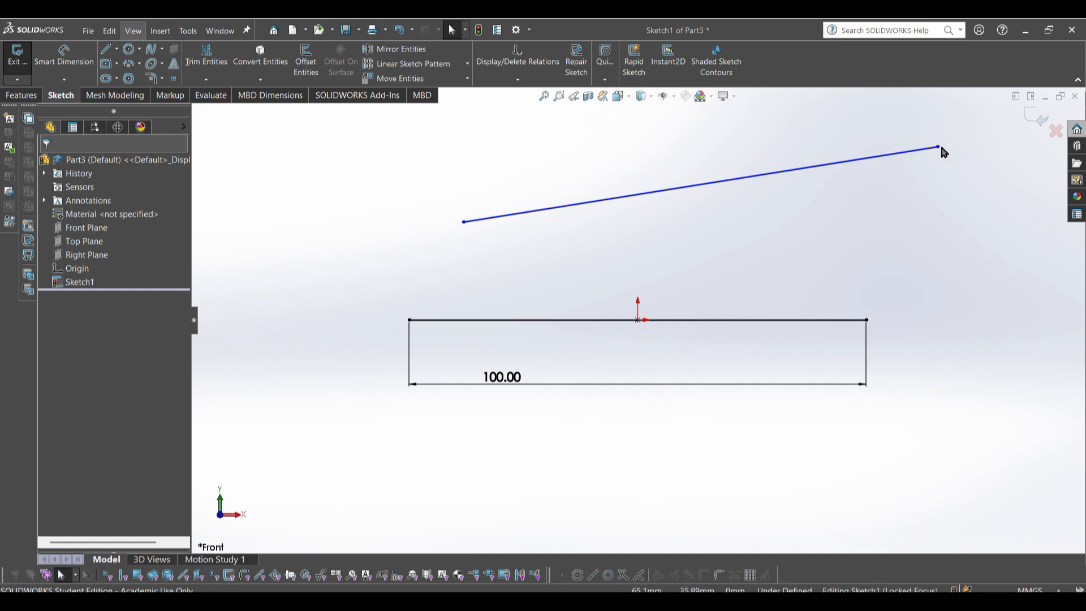
Shorten the slanted line to about 86 mm by its upper endpoint and test whether the horizontal line's endpoint can still be moved
{"action": "left_click_drag", "start_coordinate": [937, 147], "coordinate": [851, 170]}
{"action": "left_click", "coordinate": [861, 244]}
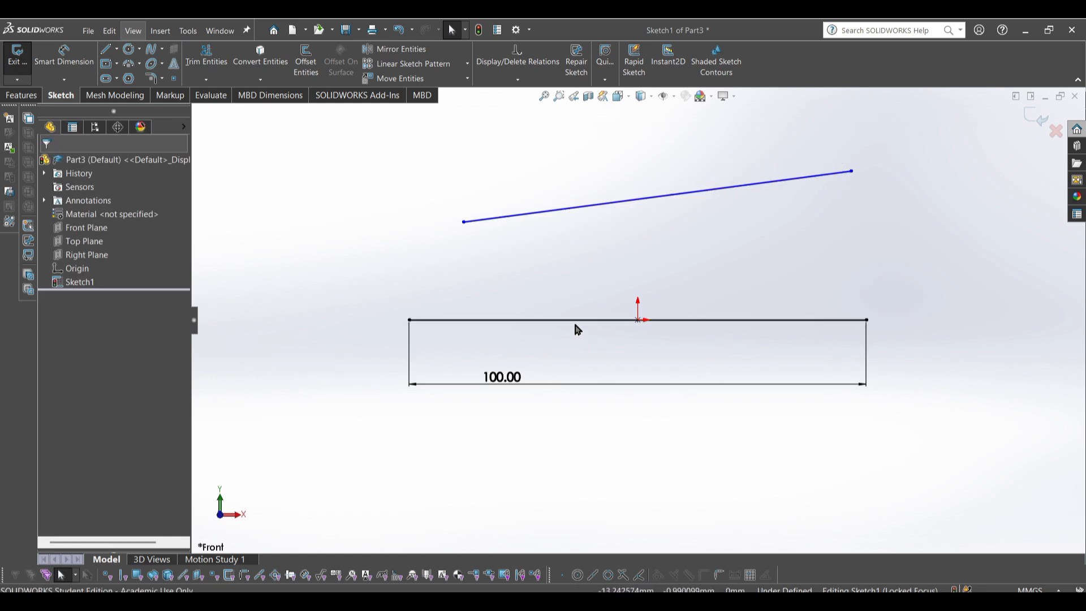
{"action": "left_click_drag", "start_coordinate": [450, 375], "coordinate": [341, 407]}
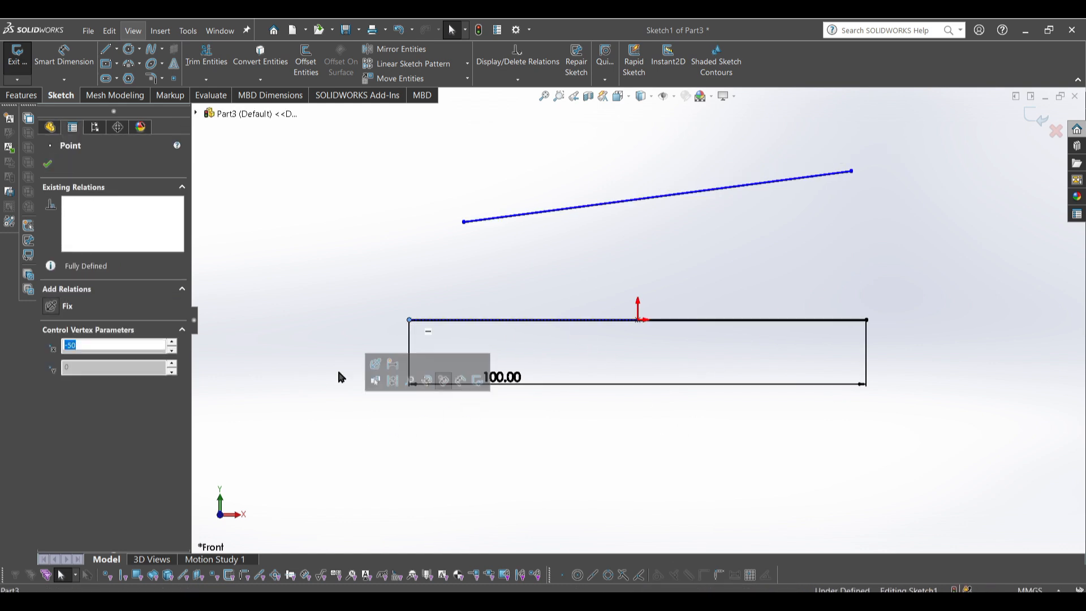
{"action": "left_click", "coordinate": [338, 367]}
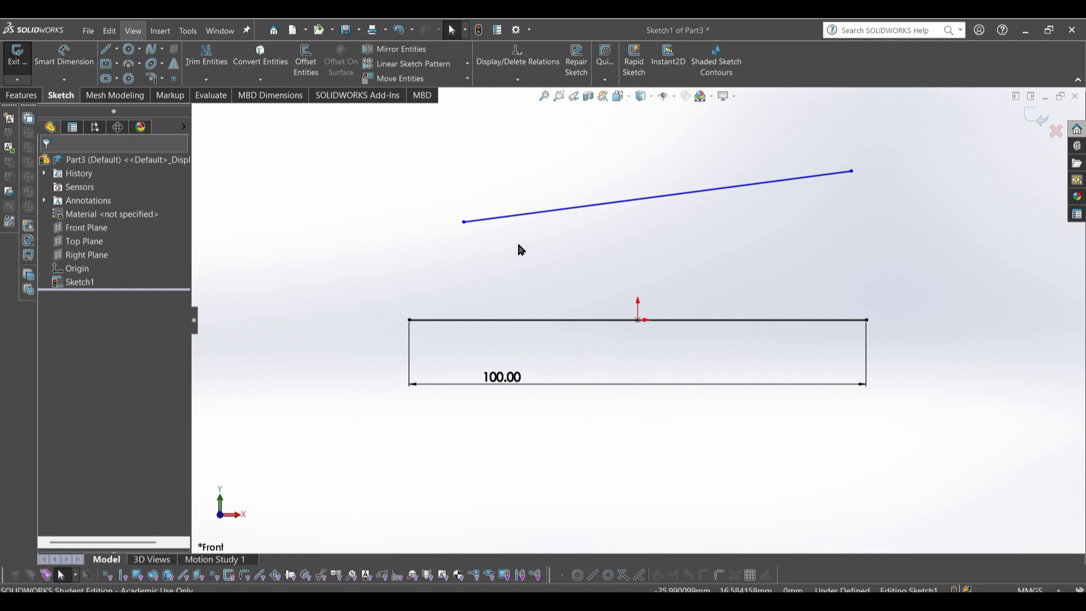
Add a Parallel relation between the slanted line and the 100 mm horizontal line
{"action": "left_click", "coordinate": [555, 217]}
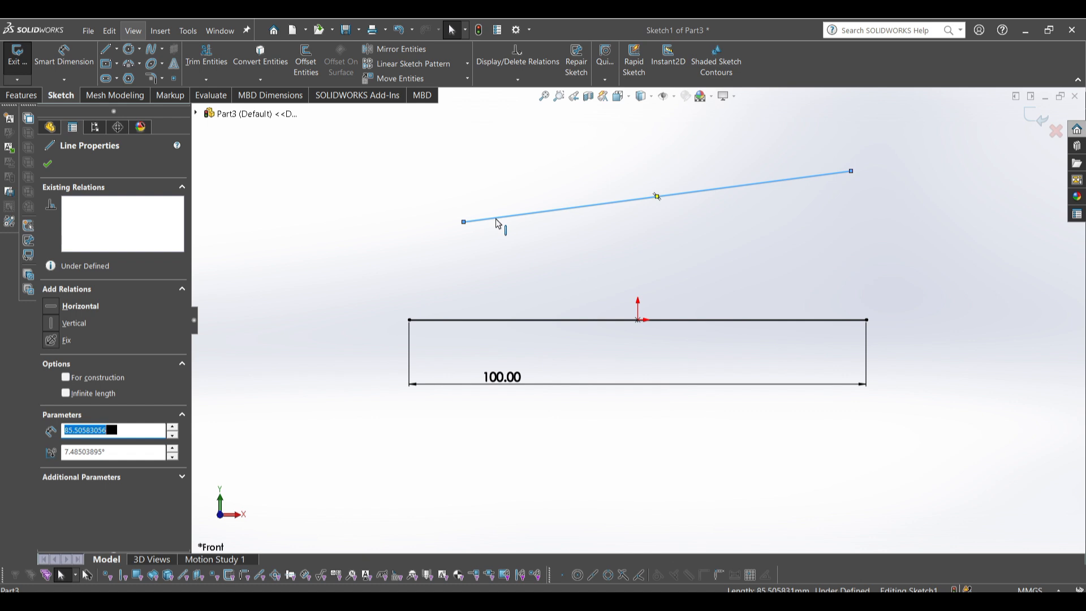
{"action": "left_click", "coordinate": [483, 321]}
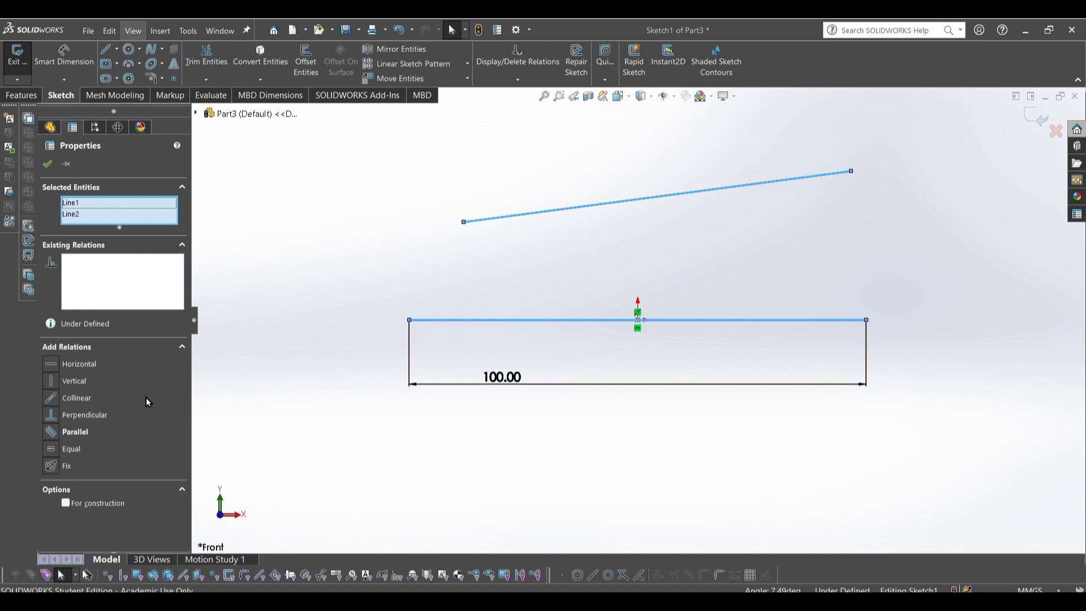
{"action": "left_click", "coordinate": [82, 434]}
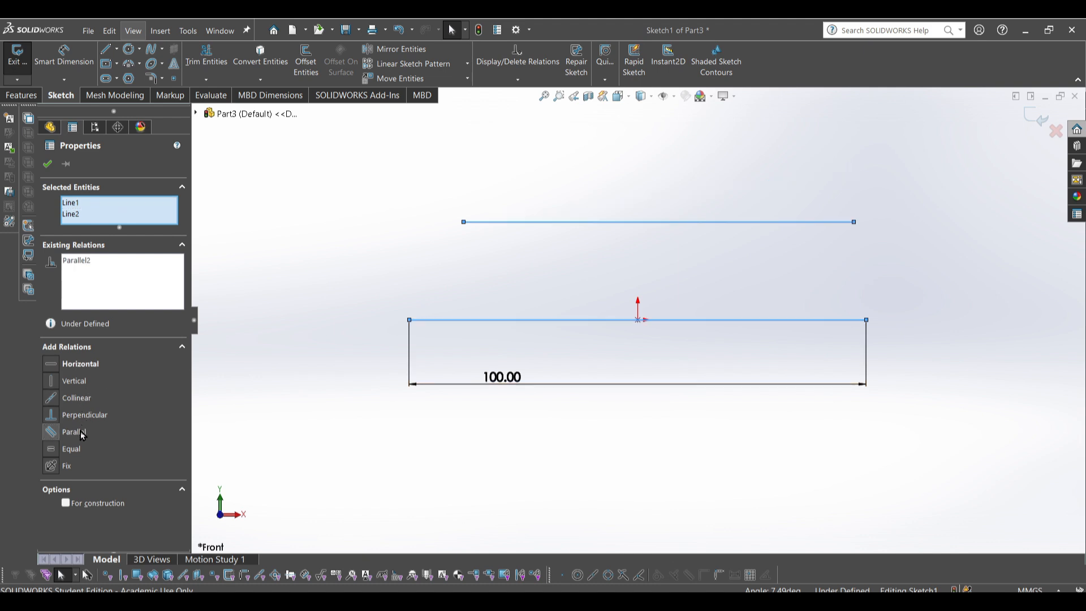
{"action": "left_click", "coordinate": [296, 266]}
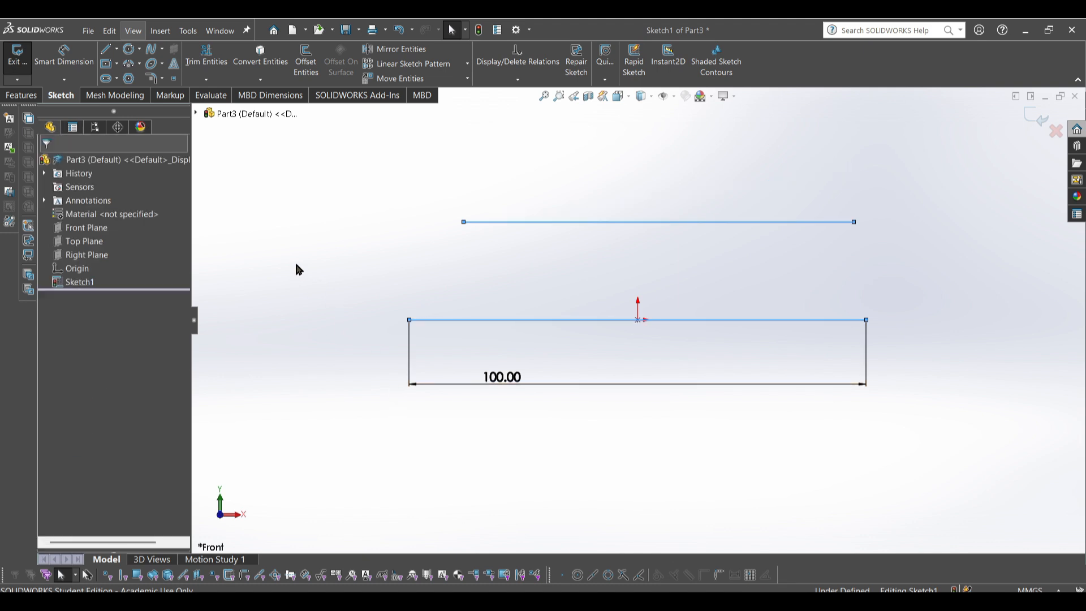
Undo the Parallel relation and add a Perpendicular relation between the slanted line and the 100 mm line
{"action": "left_click", "coordinate": [497, 225]}
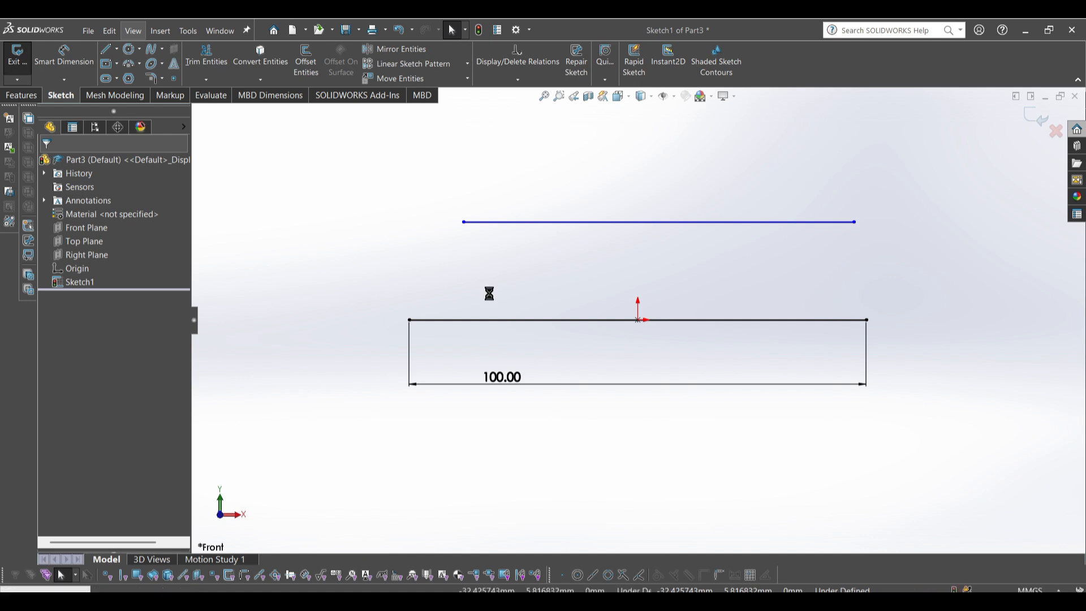
{"action": "left_click", "coordinate": [74, 420]}
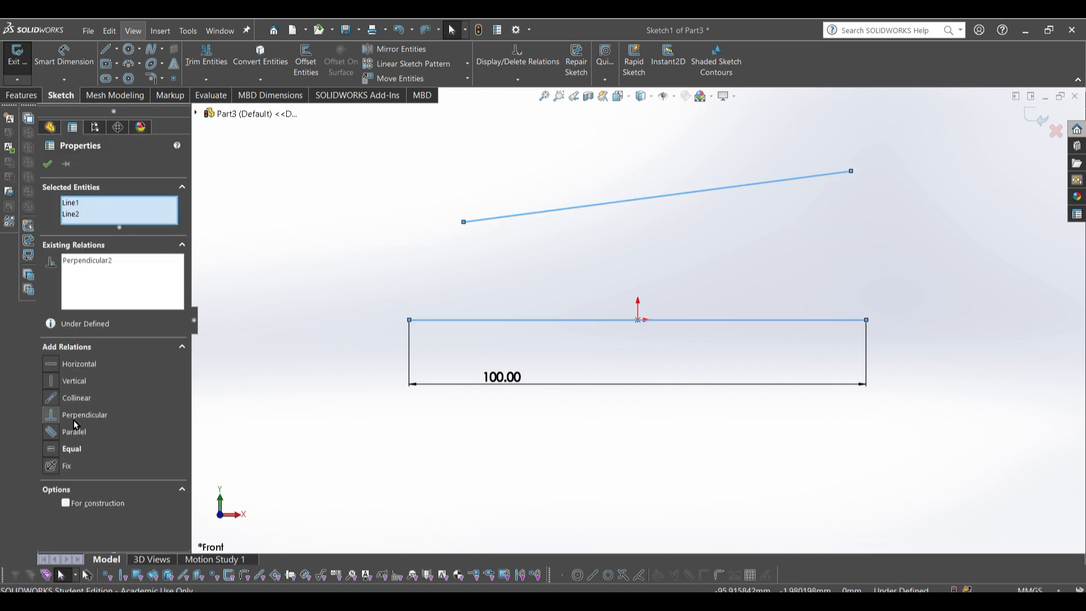
{"action": "scroll", "coordinate": [611, 345], "scroll_direction": "up", "scroll_amount": 10}
{"action": "scroll", "coordinate": [601, 233], "scroll_direction": "down", "scroll_amount": 2}
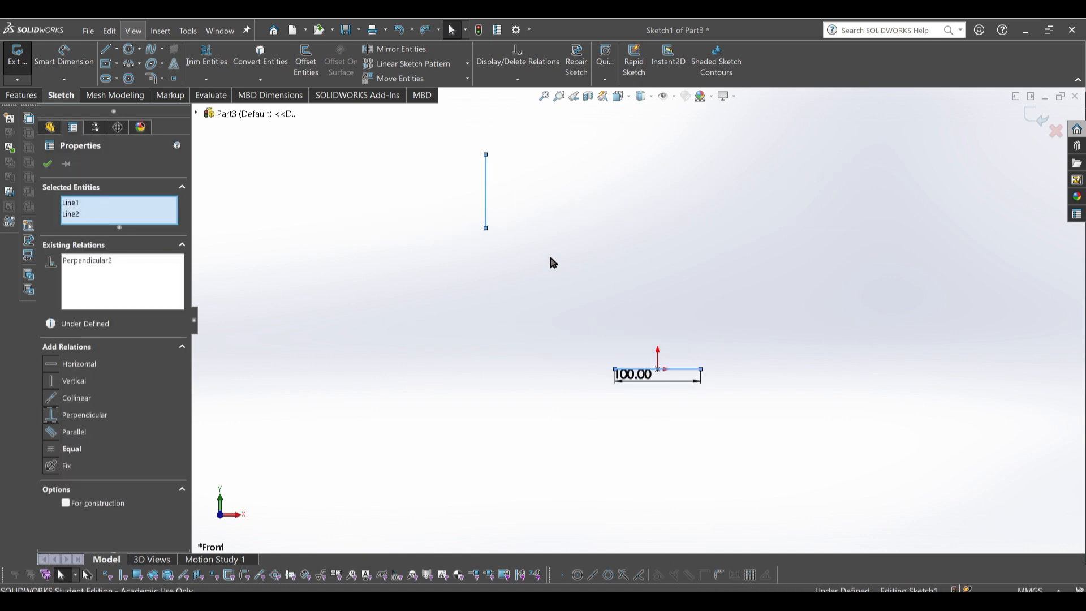
{"action": "left_click", "coordinate": [549, 255]}
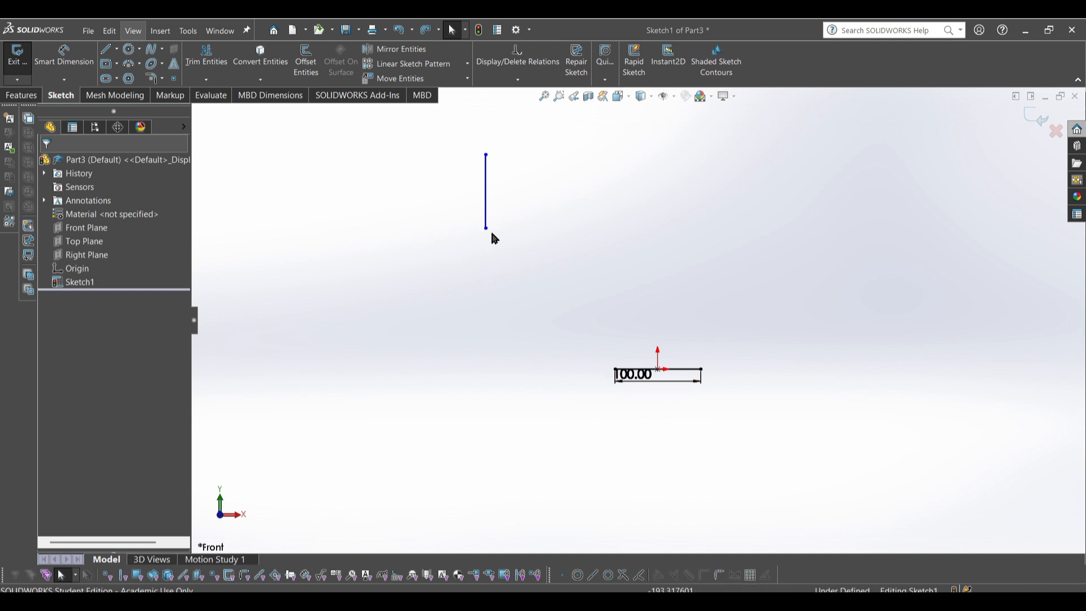
Move the vertical line's lower endpoint beside the 100 mm line, level with it, to lengthen the vertical line
{"action": "left_click_drag", "start_coordinate": [486, 228], "coordinate": [575, 371]}
{"action": "left_click", "coordinate": [532, 364]}
{"action": "left_click", "coordinate": [574, 368]}
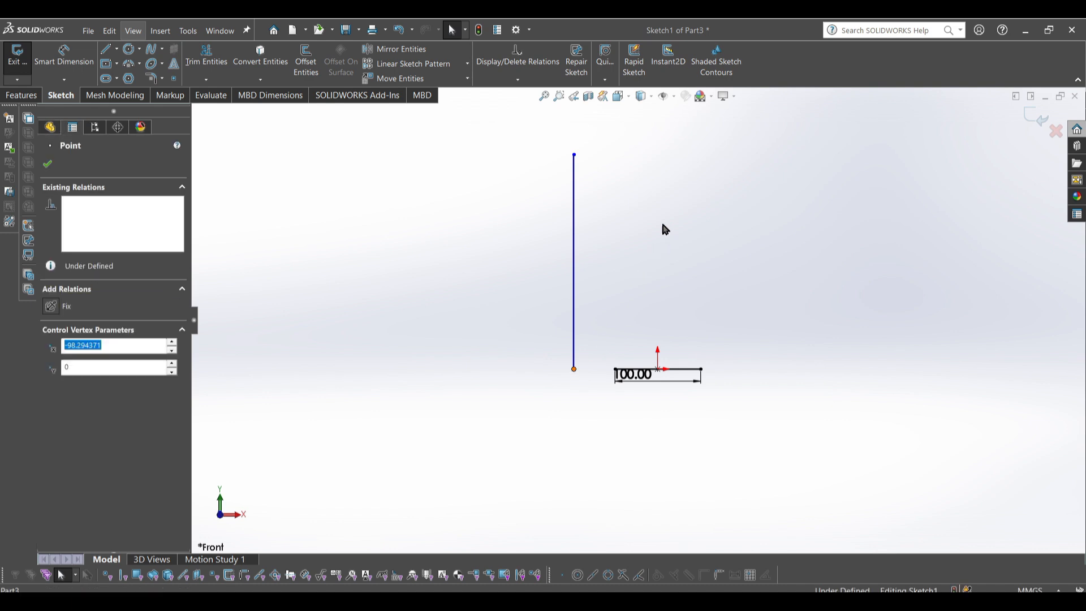
{"action": "left_click", "coordinate": [663, 228]}
{"action": "right_click_drag", "start_coordinate": [533, 350], "coordinate": [528, 309]}
{"action": "left_click", "coordinate": [574, 368]}
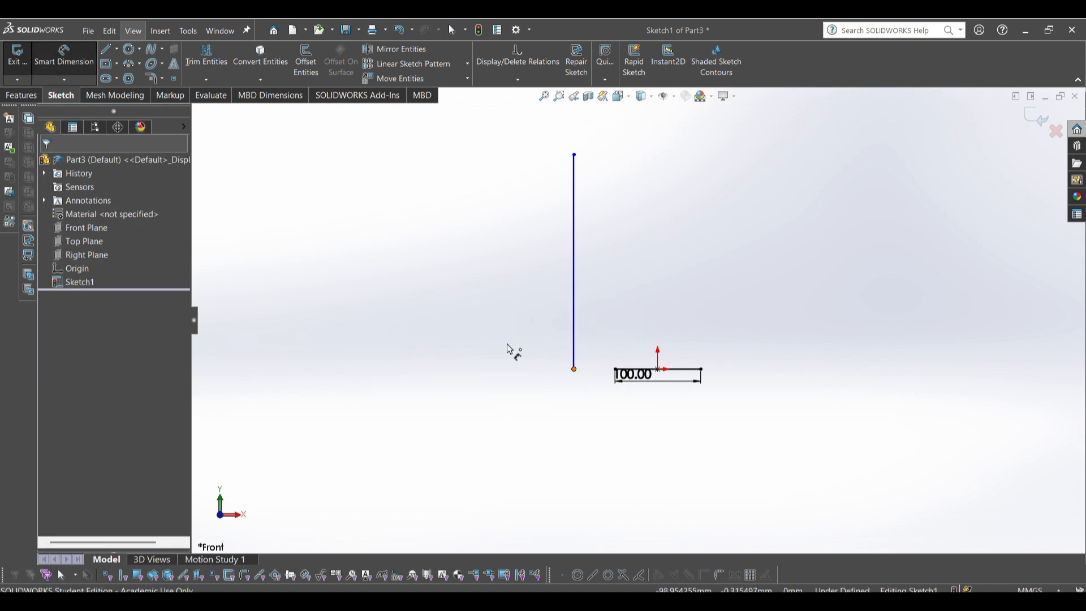
{"action": "scroll", "coordinate": [592, 371], "scroll_direction": "up", "scroll_amount": 1}
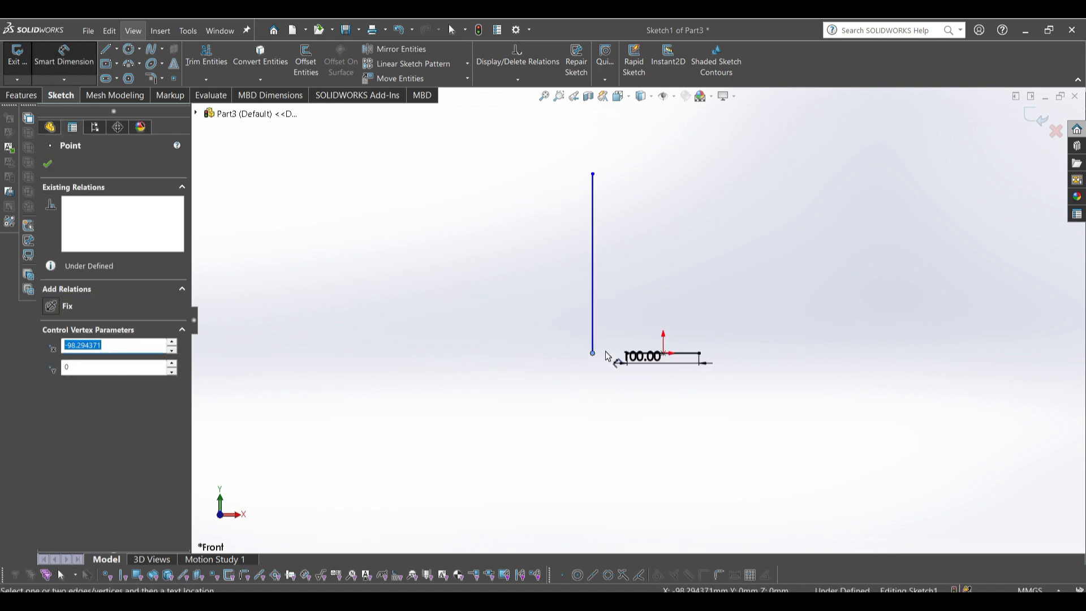
{"action": "scroll", "coordinate": [601, 357], "scroll_direction": "down", "scroll_amount": 3}
{"action": "scroll", "coordinate": [638, 323], "scroll_direction": "up", "scroll_amount": 3}
{"action": "left_click", "coordinate": [48, 71]}
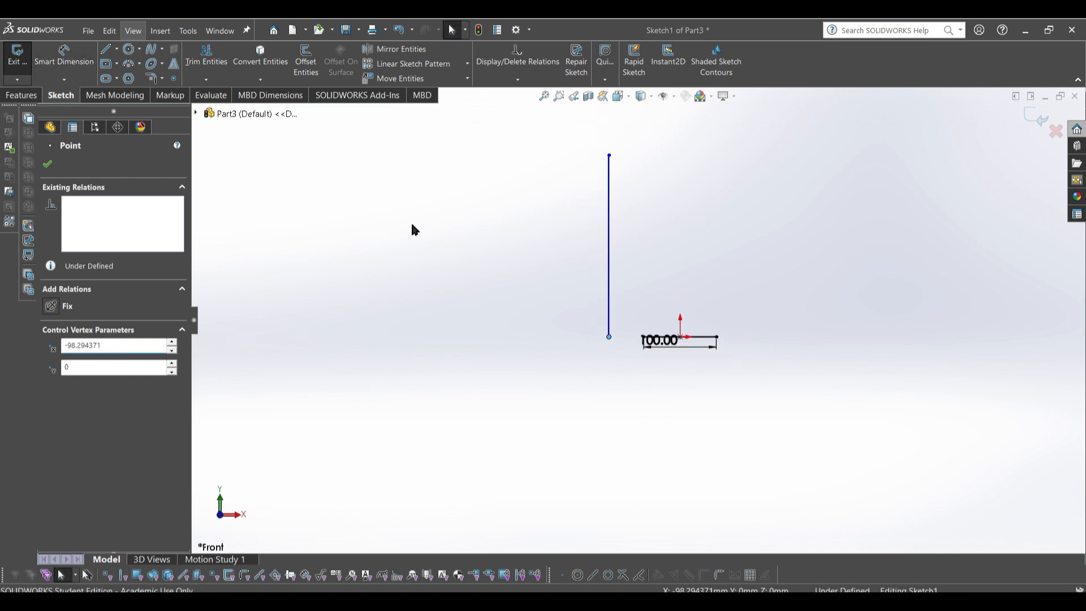
Undo the endpoint move and the Perpendicular relation, and redo the Perpendicular relation
{"action": "left_click_drag", "start_coordinate": [609, 337], "coordinate": [534, 218]}
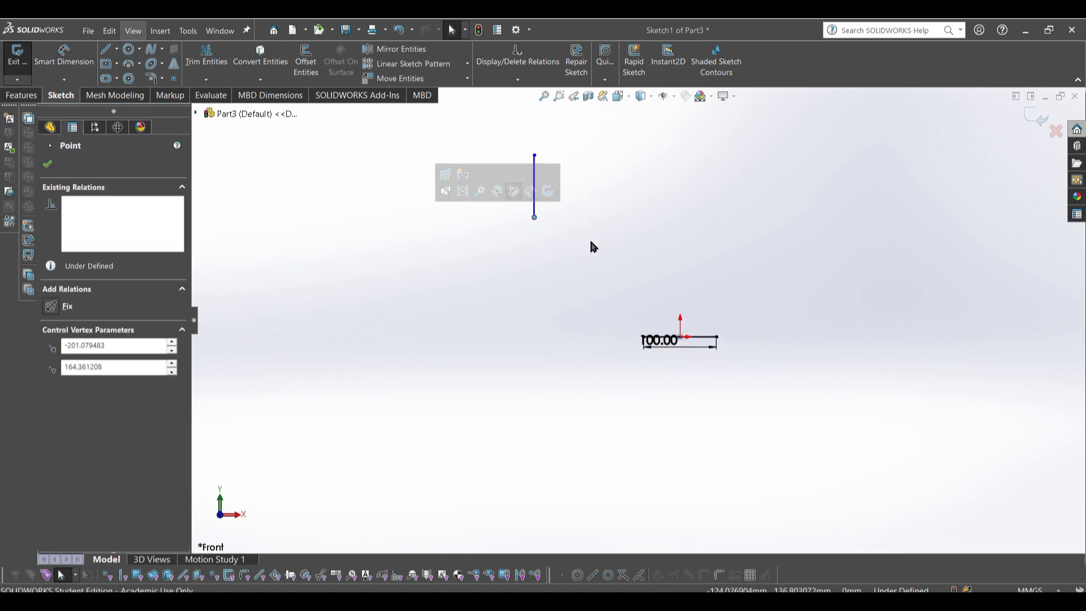
{"action": "key", "text": "ctrl+z"}
{"action": "scroll", "coordinate": [701, 331], "scroll_direction": "down", "scroll_amount": 5}
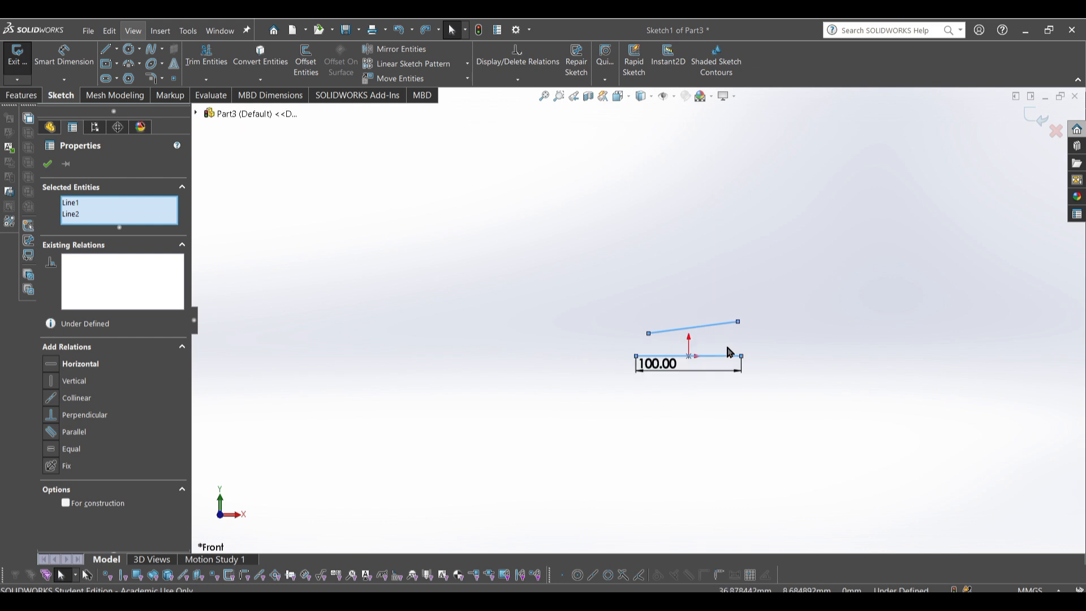
{"action": "left_click", "coordinate": [500, 226]}
{"action": "key", "text": "ctrl+y"}
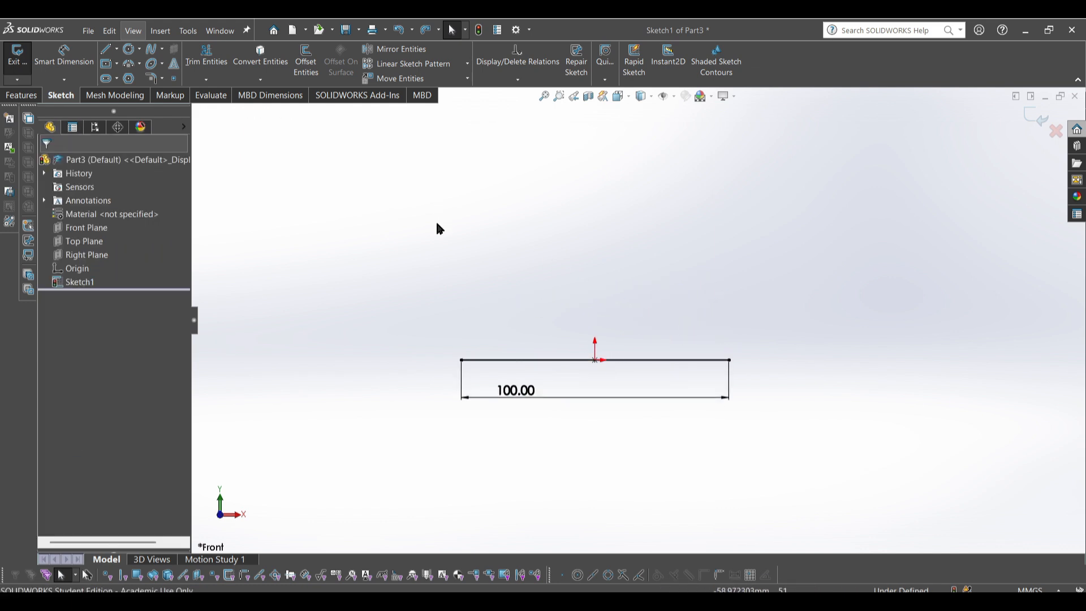
Delete the Perpendicular relation from the vertical line
{"action": "scroll", "coordinate": [453, 249], "scroll_direction": "up", "scroll_amount": 5}
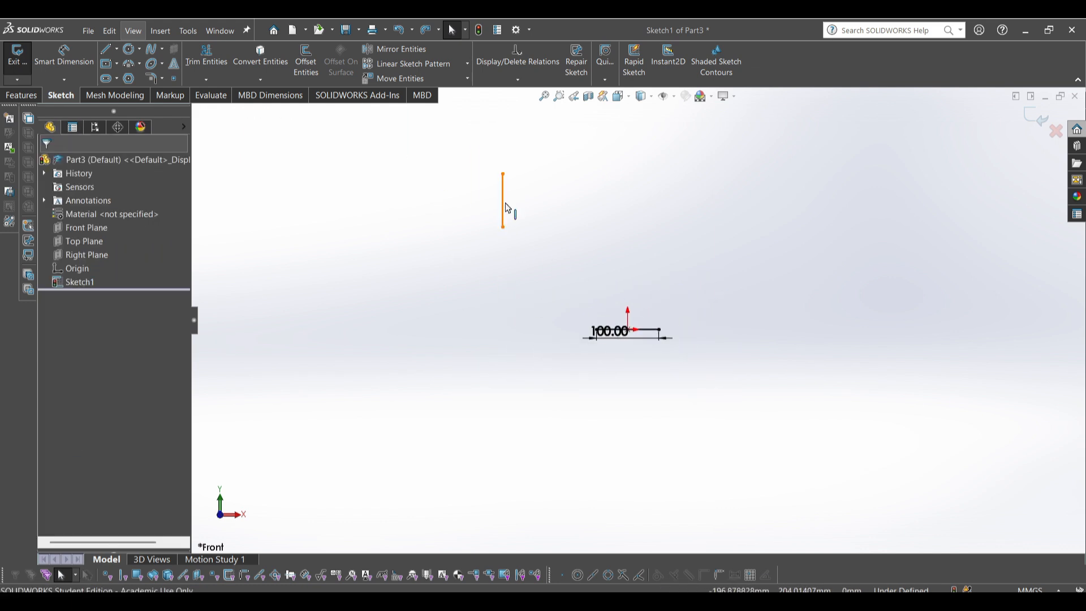
{"action": "left_click", "coordinate": [504, 206]}
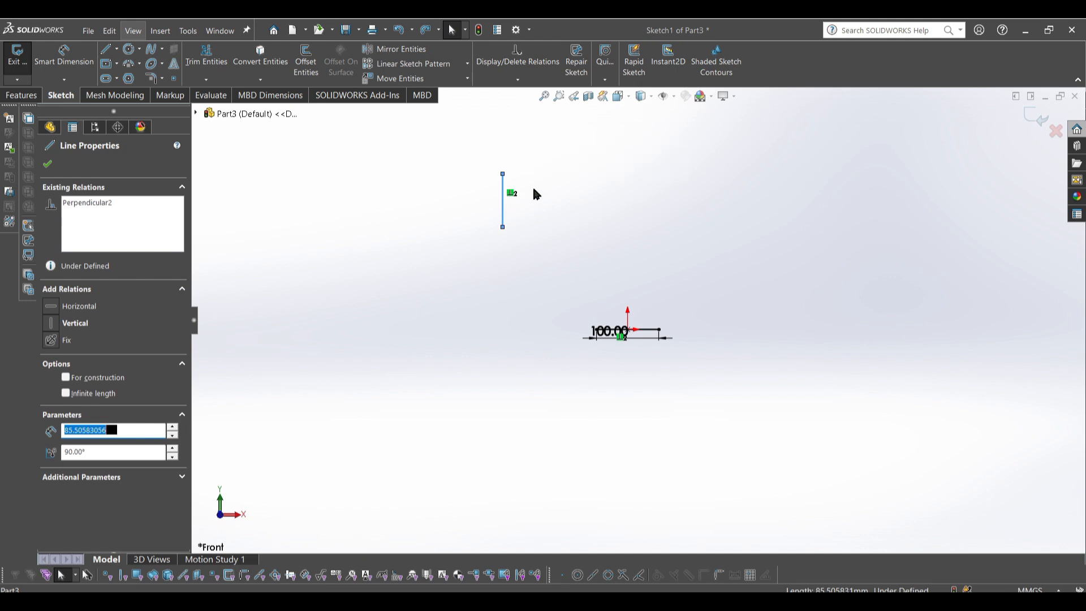
{"action": "left_click", "coordinate": [106, 204]}
{"action": "right_click", "coordinate": [104, 207]}
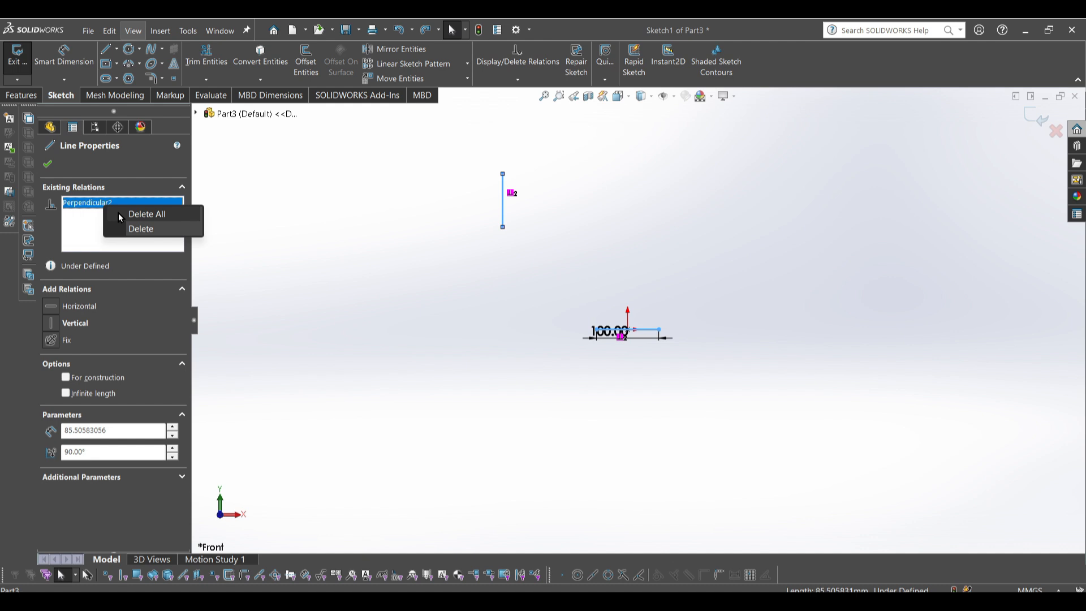
{"action": "left_click", "coordinate": [148, 233]}
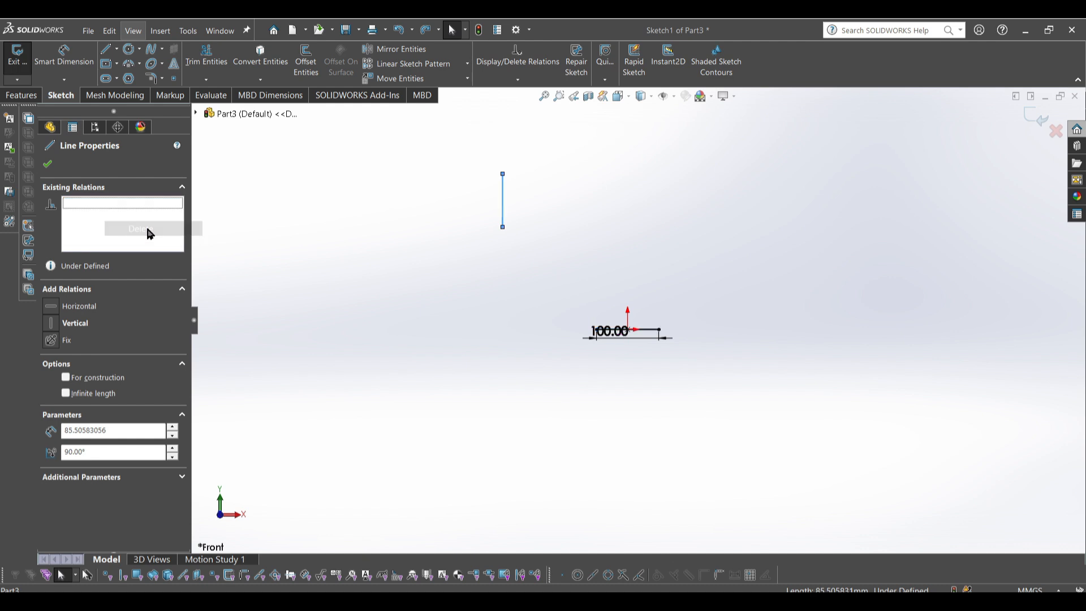
{"action": "left_click", "coordinate": [556, 320]}
{"action": "scroll", "coordinate": [509, 260], "scroll_direction": "down", "scroll_amount": 1}
{"action": "left_click", "coordinate": [478, 221]}
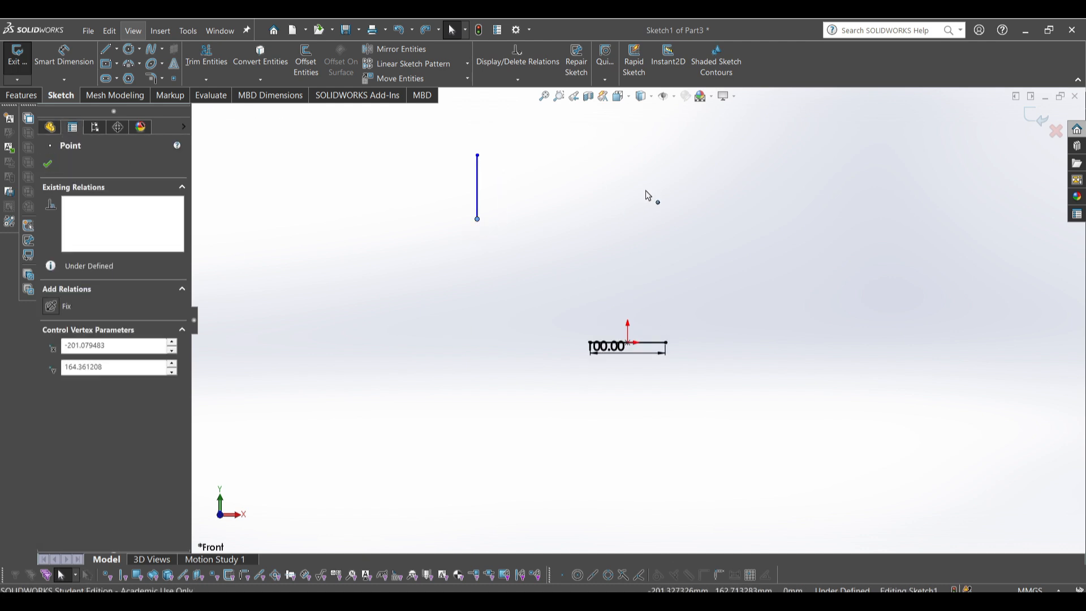
{"action": "right_click_drag", "start_coordinate": [698, 201], "coordinate": [730, 202]}
{"action": "left_click", "coordinate": [443, 184]}
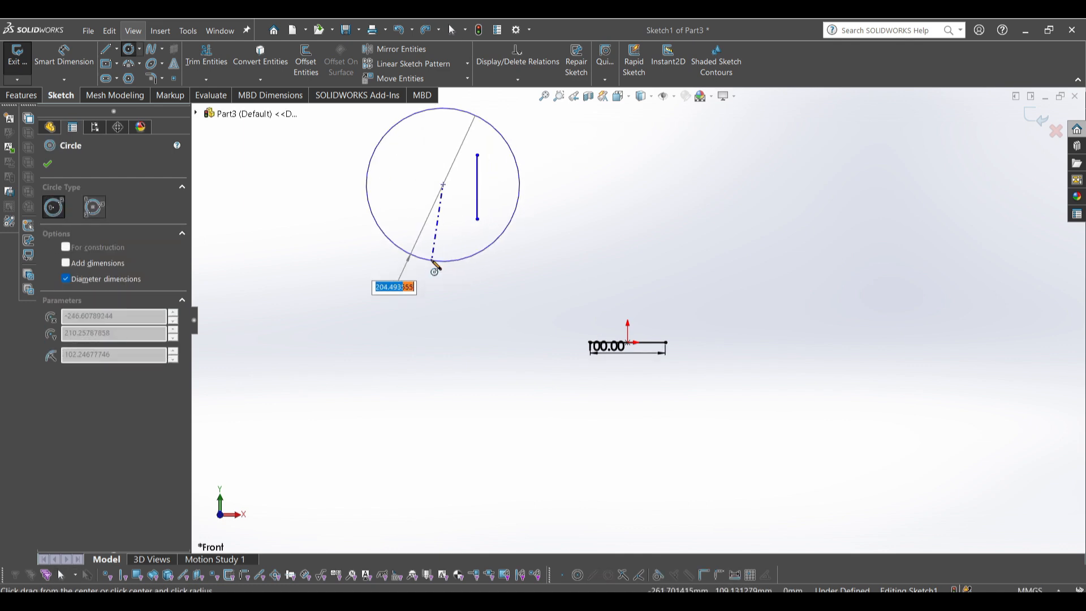
{"action": "right_click", "coordinate": [432, 259]}
{"action": "left_click", "coordinate": [452, 268]}
Move the vertical line's upper endpoint to slant the line, and add an Equal relation between it and the 100 mm line
{"action": "mouse_move", "coordinate": [479, 156]}
{"action": "left_mouse_down"}
{"action": "mouse_move", "coordinate": [601, 286]}
{"action": "mouse_move", "coordinate": [507, 334]}
{"action": "mouse_move", "coordinate": [584, 221]}
{"action": "mouse_move", "coordinate": [601, 242]}
{"action": "left_mouse_up"}
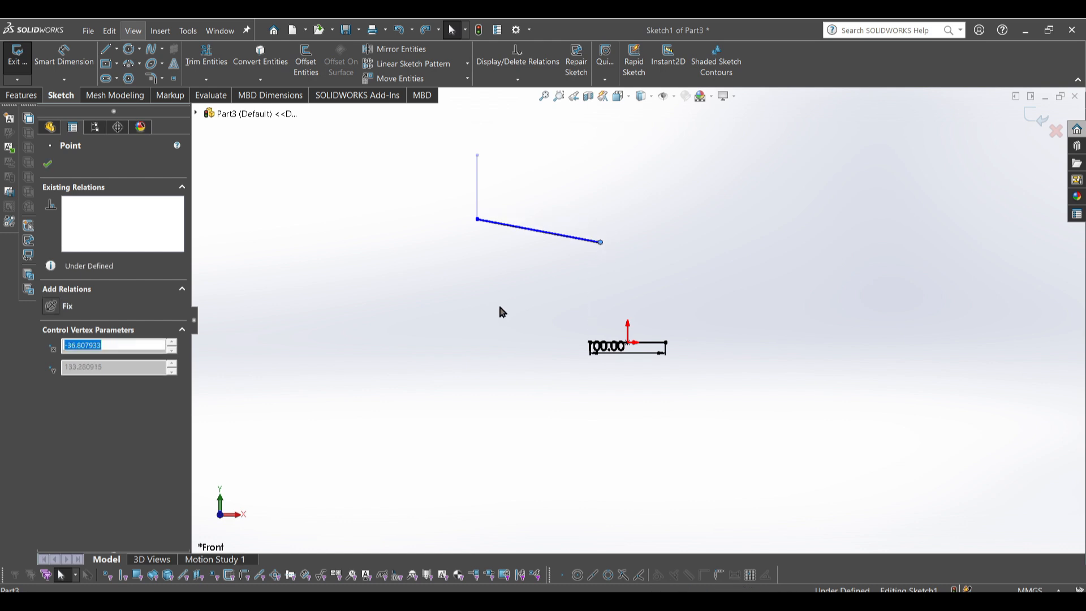
{"action": "left_click", "coordinate": [498, 304]}
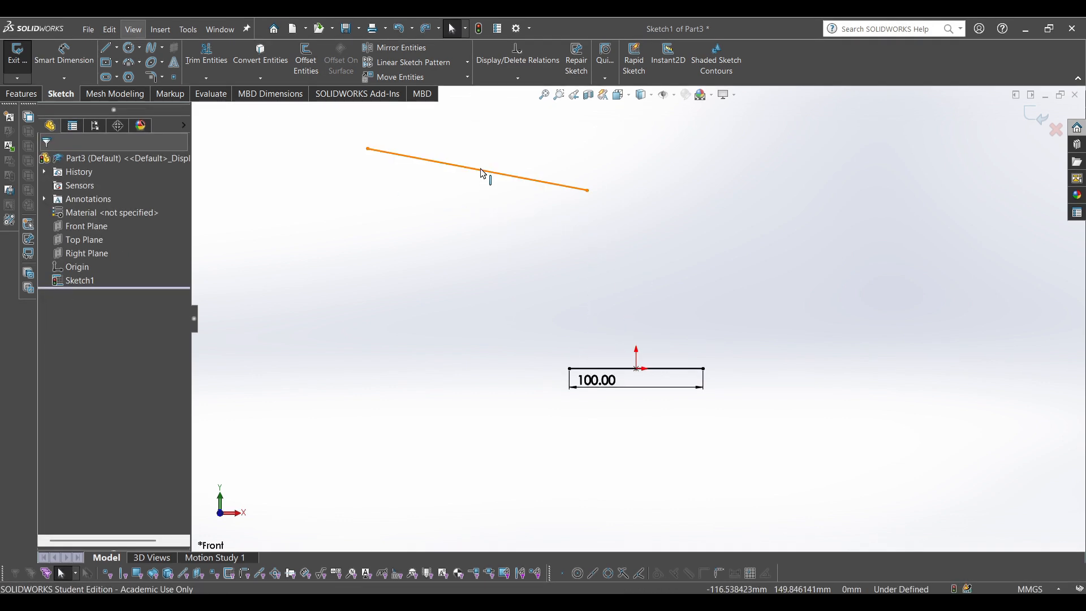
{"action": "left_click", "coordinate": [483, 173]}
{"action": "left_click", "coordinate": [668, 369], "text": "ctrl"}
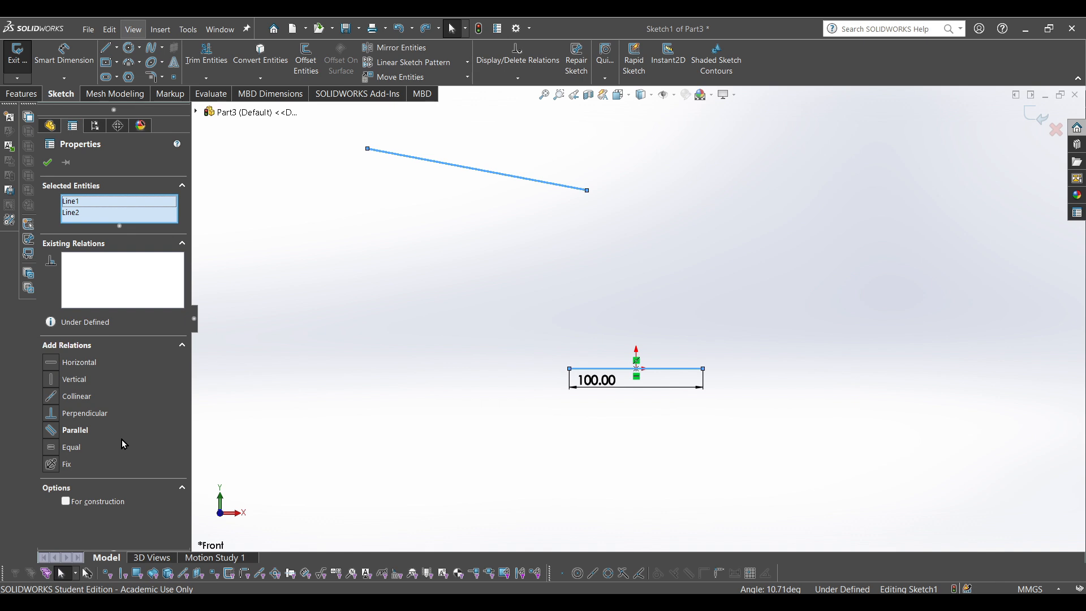
{"action": "left_click", "coordinate": [76, 452]}
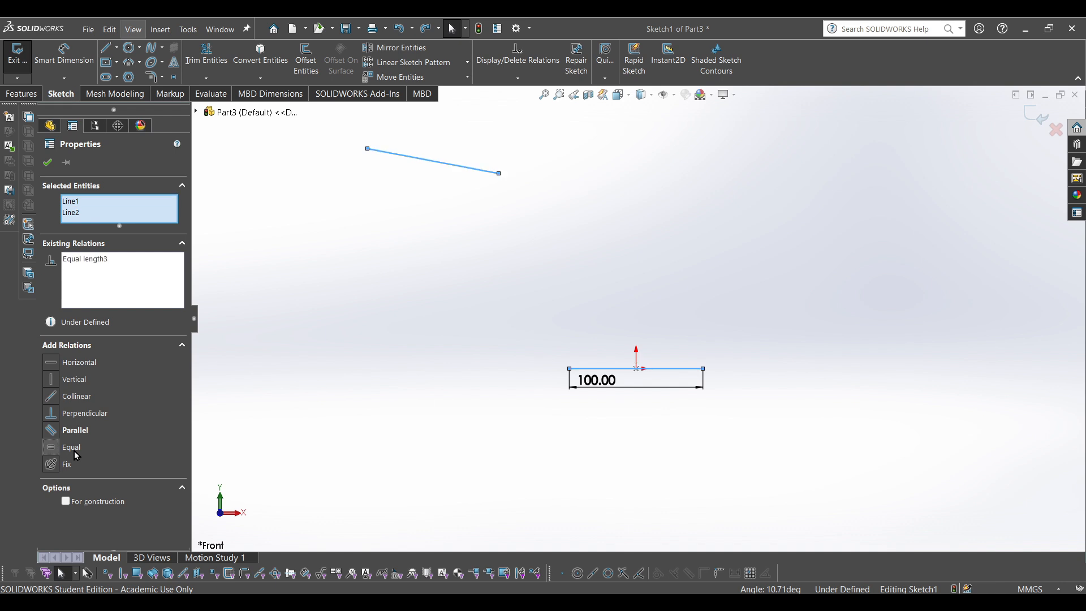
{"action": "left_click", "coordinate": [461, 389]}
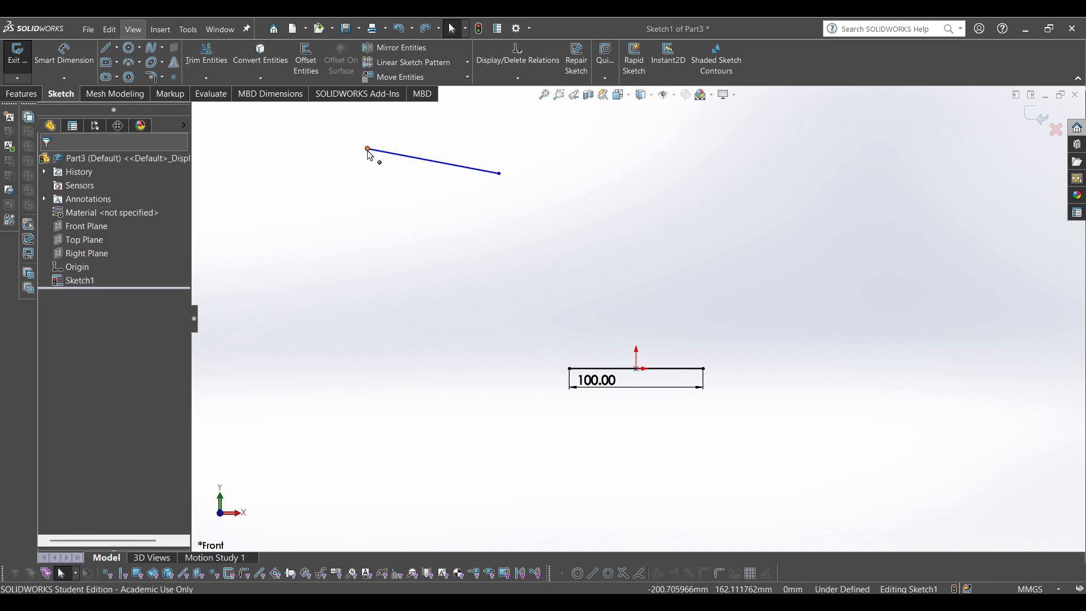
Move the equal-length line above the 100 mm line and level it, with one endpoint at about X 44 mm, Y 84 mm
{"action": "mouse_move", "coordinate": [368, 148]}
{"action": "left_mouse_down"}
{"action": "mouse_move", "coordinate": [388, 198]}
{"action": "mouse_move", "coordinate": [372, 167]}
{"action": "left_mouse_up"}
{"action": "left_click", "coordinate": [586, 392]}
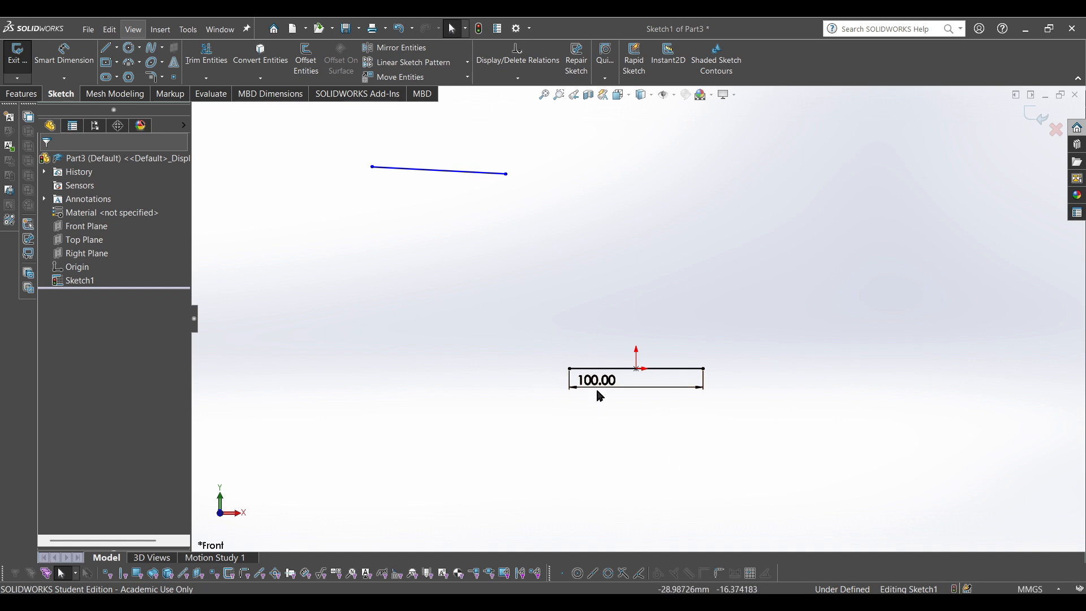
{"action": "left_click_drag", "start_coordinate": [470, 221], "coordinate": [575, 267]}
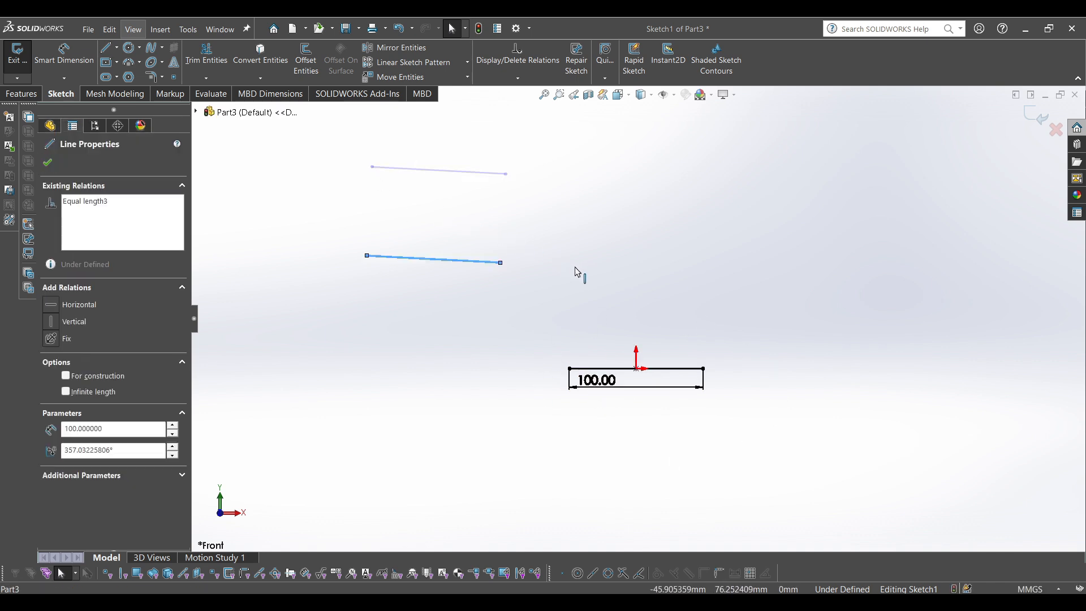
{"action": "mouse_move", "coordinate": [493, 266]}
{"action": "left_mouse_down"}
{"action": "mouse_move", "coordinate": [841, 273]}
{"action": "mouse_move", "coordinate": [698, 261]}
{"action": "left_mouse_up"}
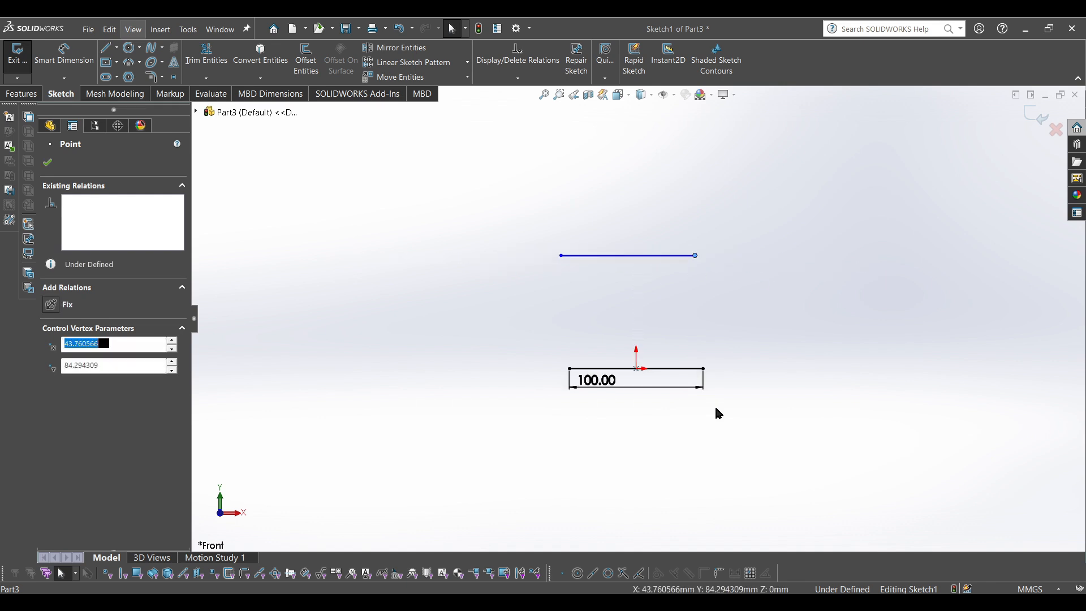
{"action": "left_click", "coordinate": [715, 412]}
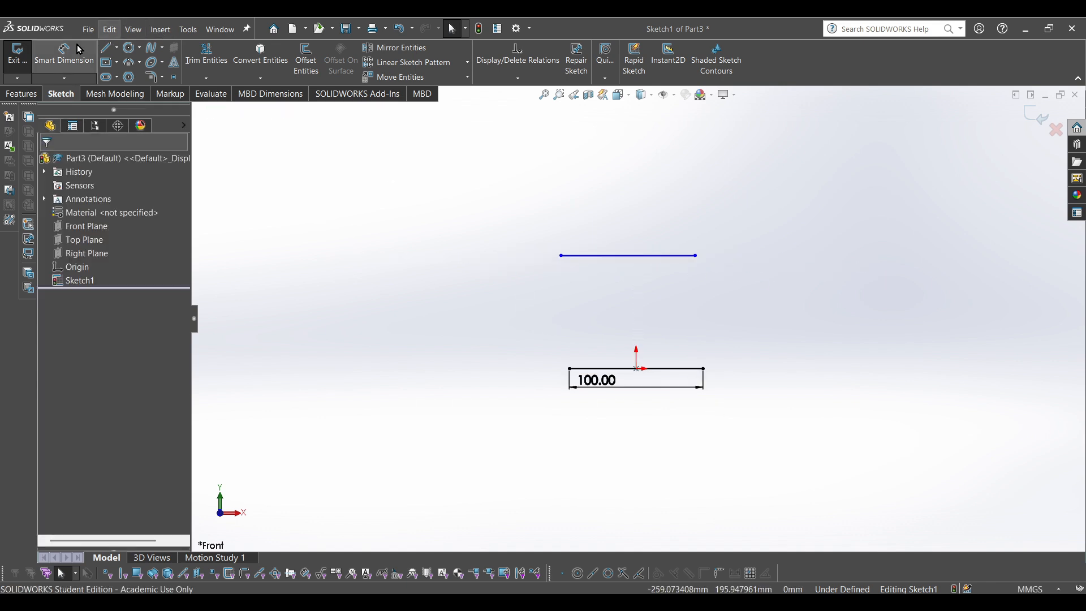
Try to add a length dimension to the upper equal-length line, and cancel it
{"action": "left_click", "coordinate": [63, 56]}
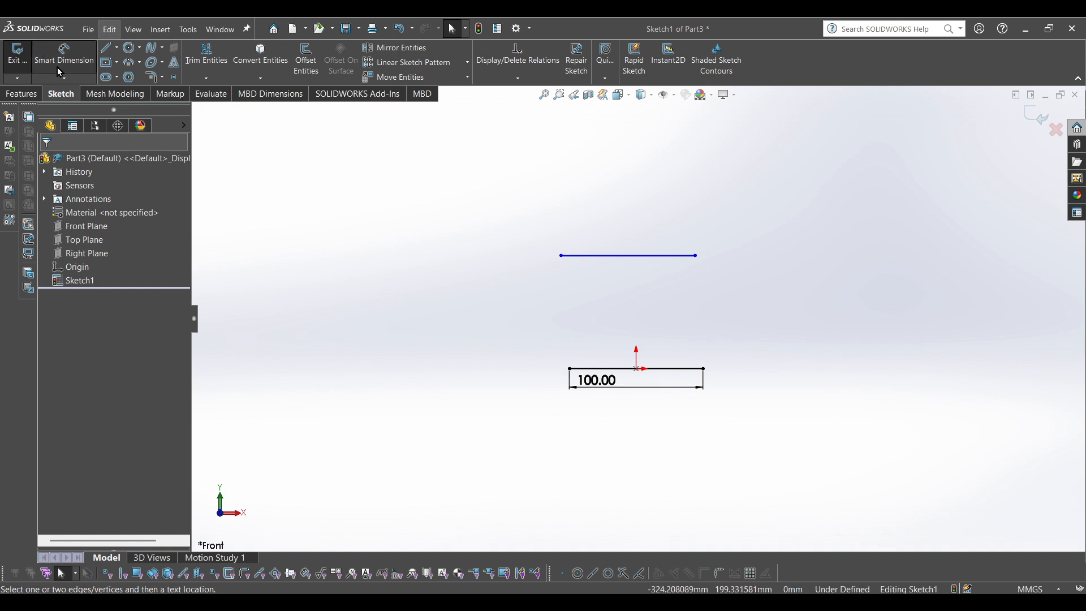
{"action": "left_click", "coordinate": [622, 257]}
{"action": "left_click", "coordinate": [629, 324]}
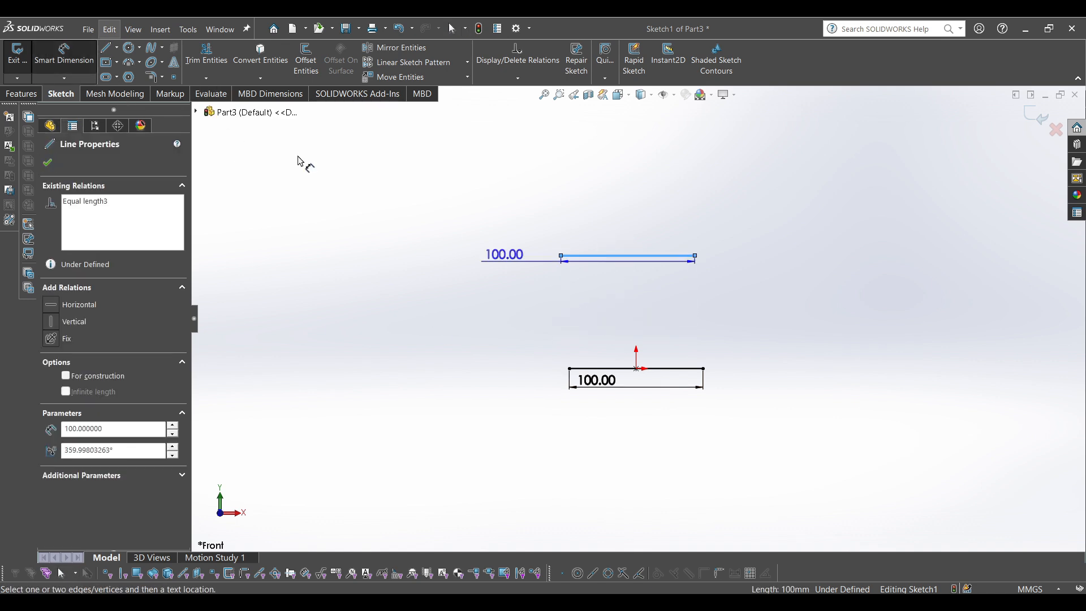
{"action": "left_click", "coordinate": [59, 56]}
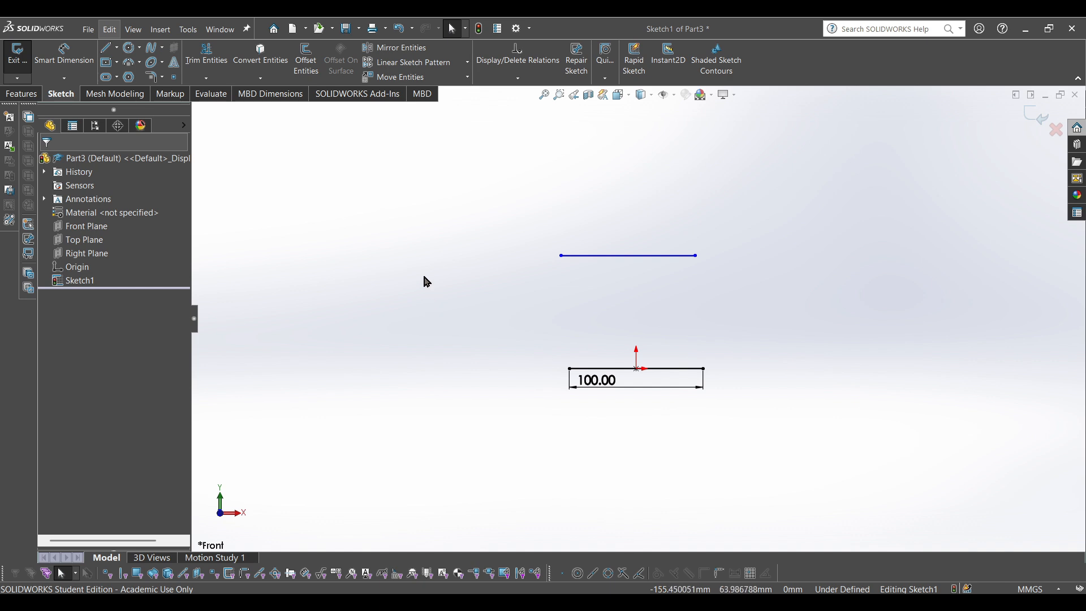
{"action": "left_click", "coordinate": [64, 64]}
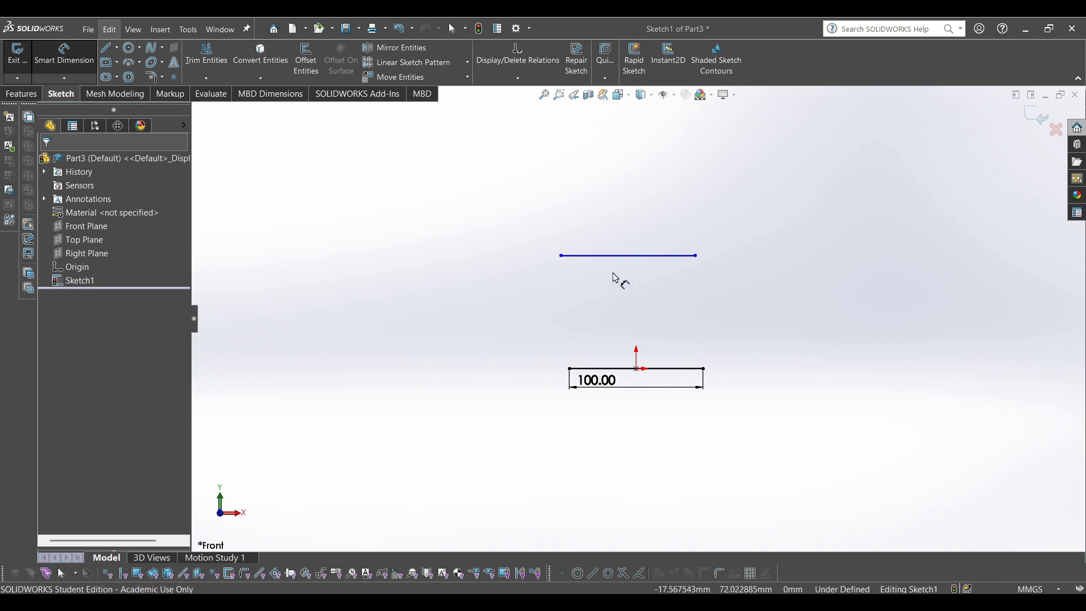
{"action": "left_click", "coordinate": [604, 256]}
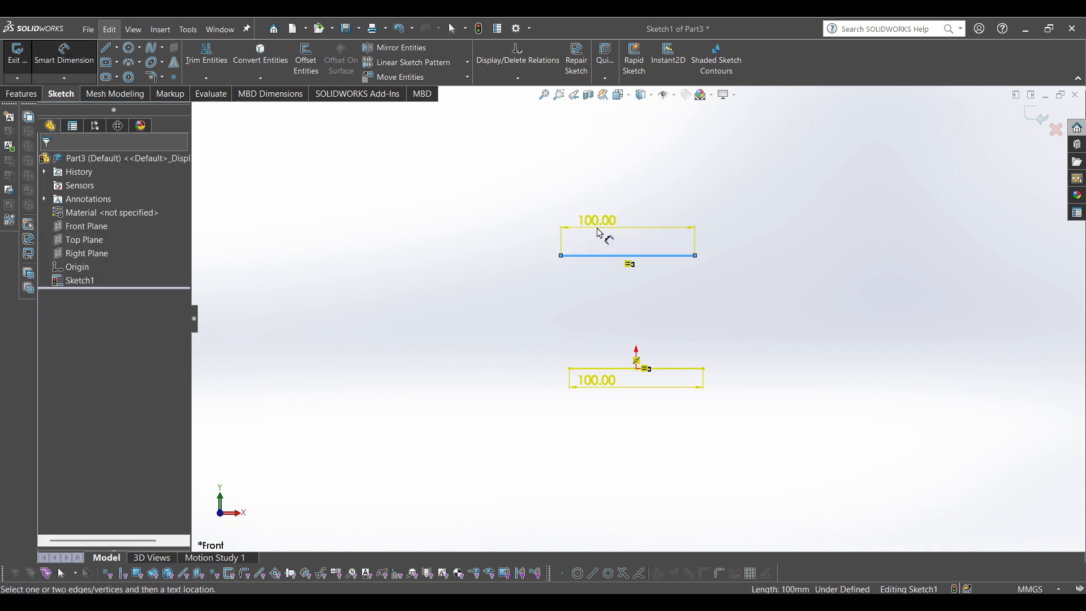
{"action": "left_click", "coordinate": [601, 233]}
{"action": "left_click_drag", "start_coordinate": [545, 222], "coordinate": [428, 225]}
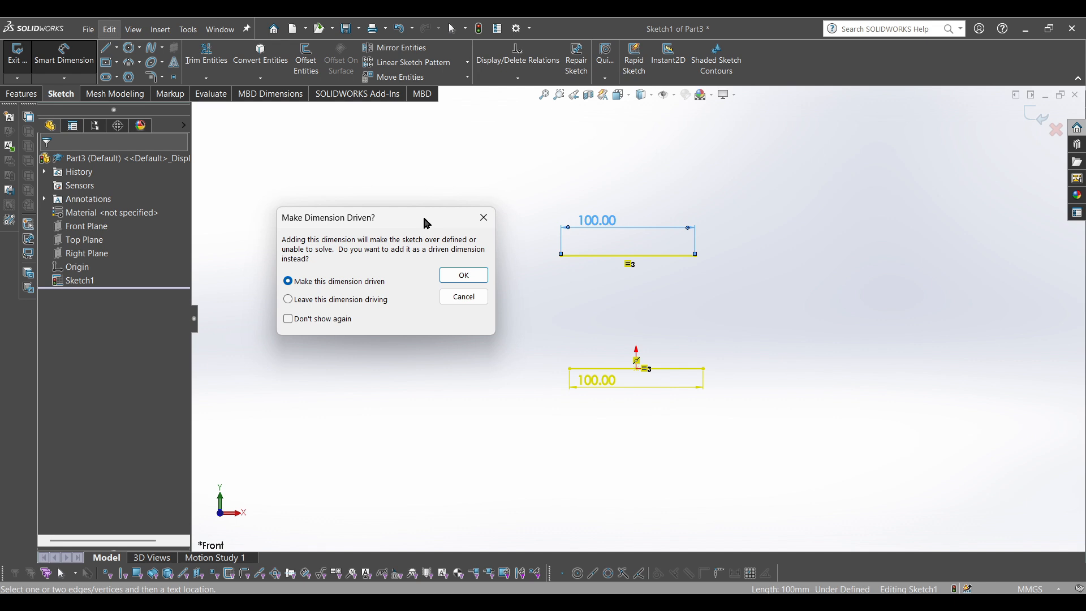
{"action": "left_click", "coordinate": [474, 224]}
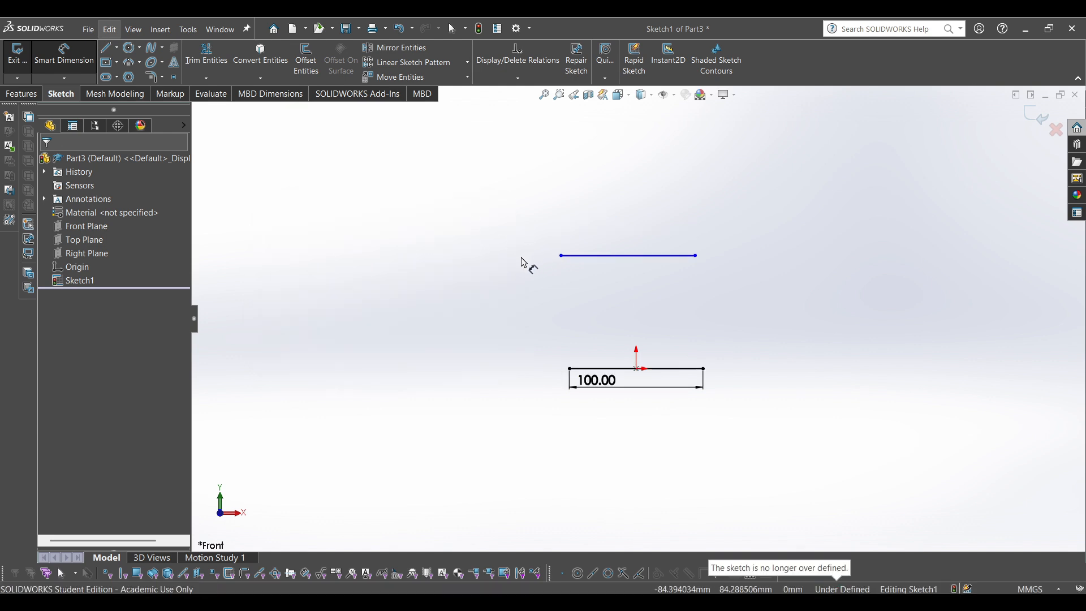
{"action": "key", "text": "Escape"}
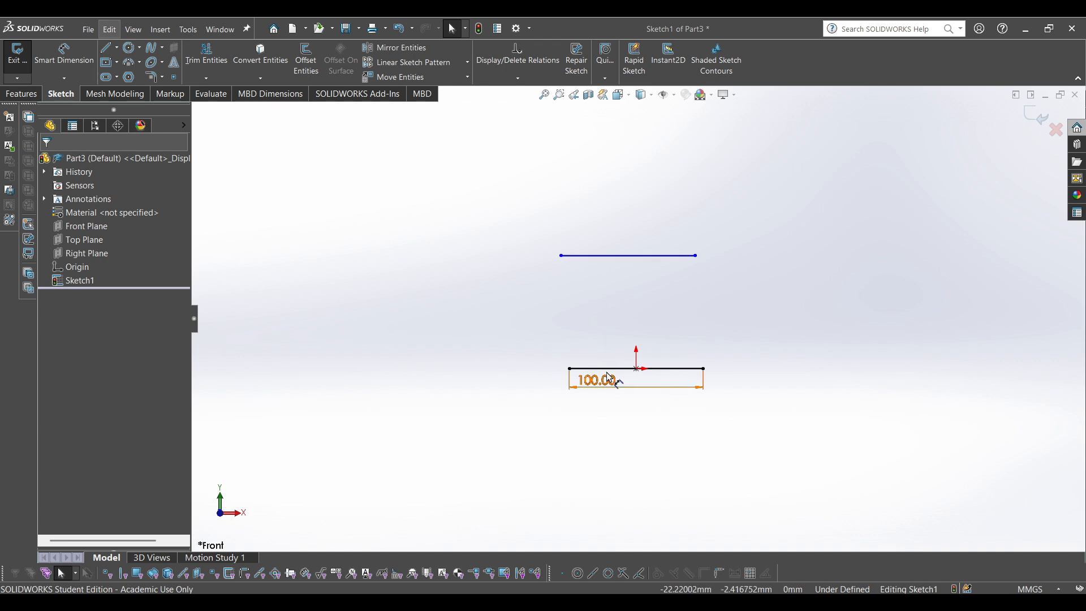
Add a Collinear relation between the upper line and the 100 mm line
{"action": "left_click", "coordinate": [599, 261]}
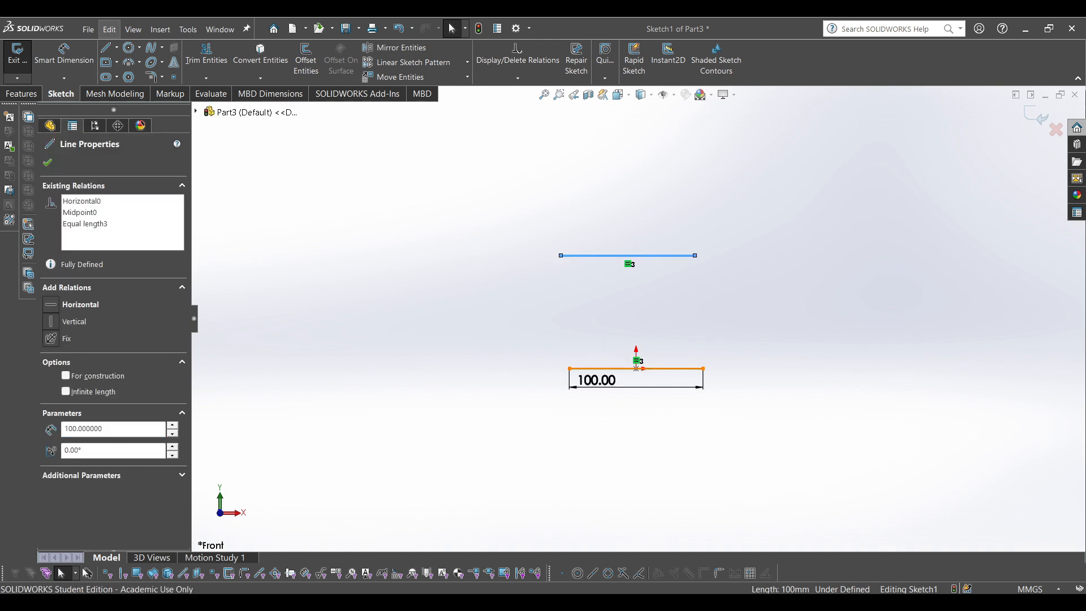
{"action": "left_click", "coordinate": [636, 368], "text": "ctrl"}
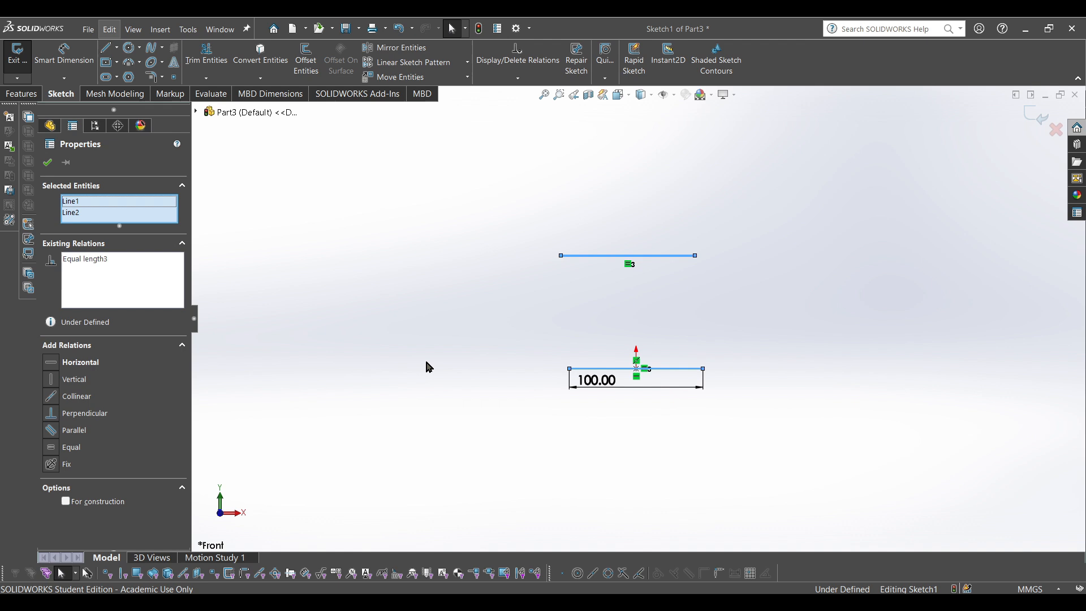
{"action": "left_click", "coordinate": [84, 401]}
{"action": "left_click", "coordinate": [579, 419]}
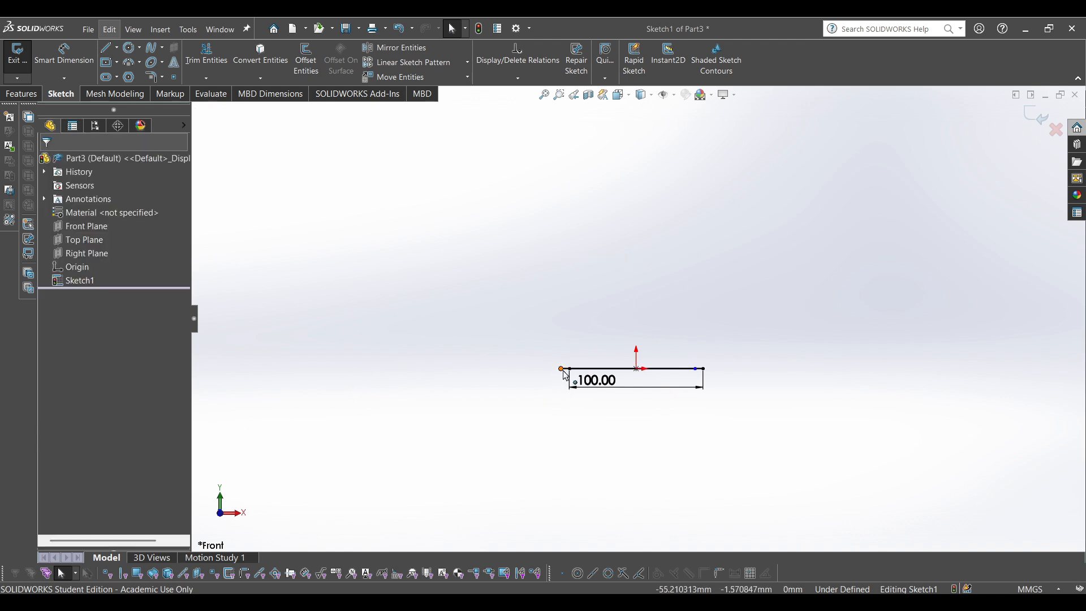
Slide the collinear line to the left of the 100 mm line, with its right endpoint at about X -96 mm
{"action": "mouse_move", "coordinate": [560, 368]}
{"action": "left_mouse_down"}
{"action": "mouse_move", "coordinate": [387, 364]}
{"action": "mouse_move", "coordinate": [404, 368]}
{"action": "left_mouse_up"}
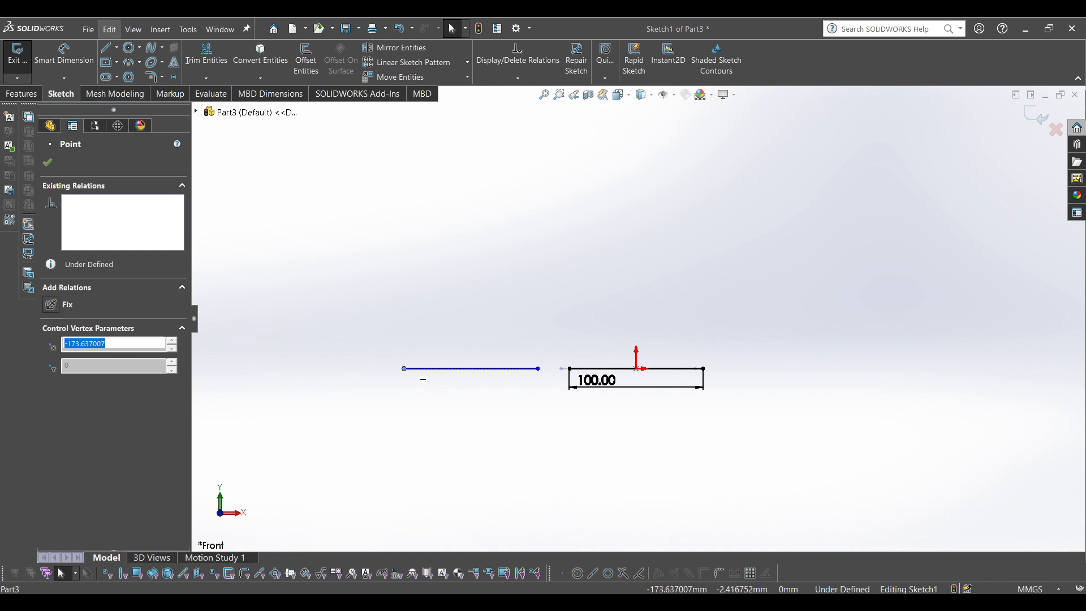
{"action": "left_click", "coordinate": [412, 426]}
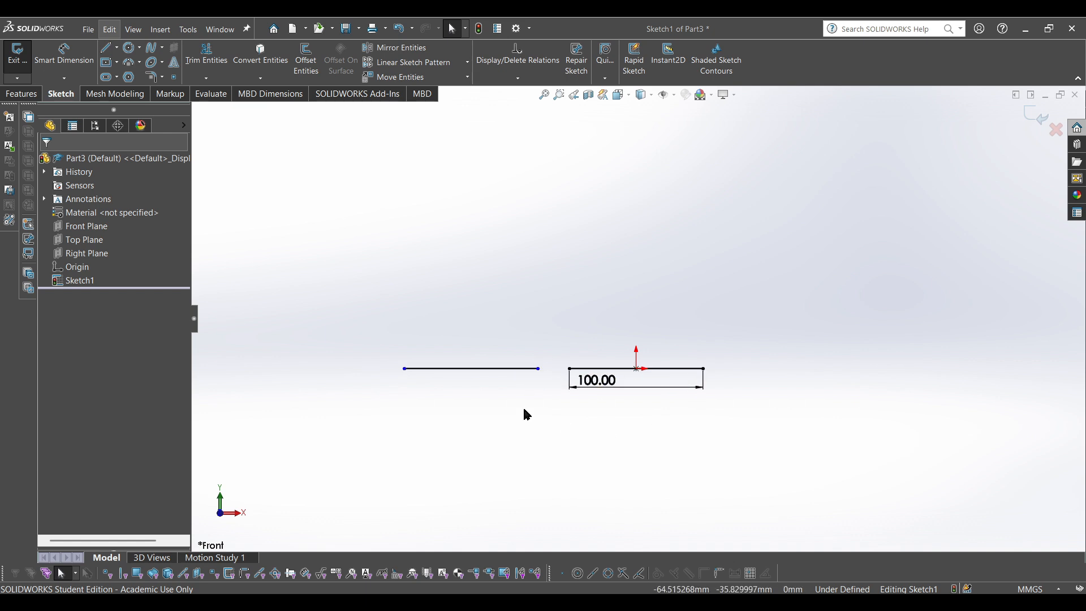
{"action": "left_click", "coordinate": [571, 370]}
{"action": "left_click_drag", "start_coordinate": [569, 370], "coordinate": [509, 371]}
Add a Coincident relation between the facing endpoints of the two lines, and undo it
{"action": "left_click", "coordinate": [570, 369]}
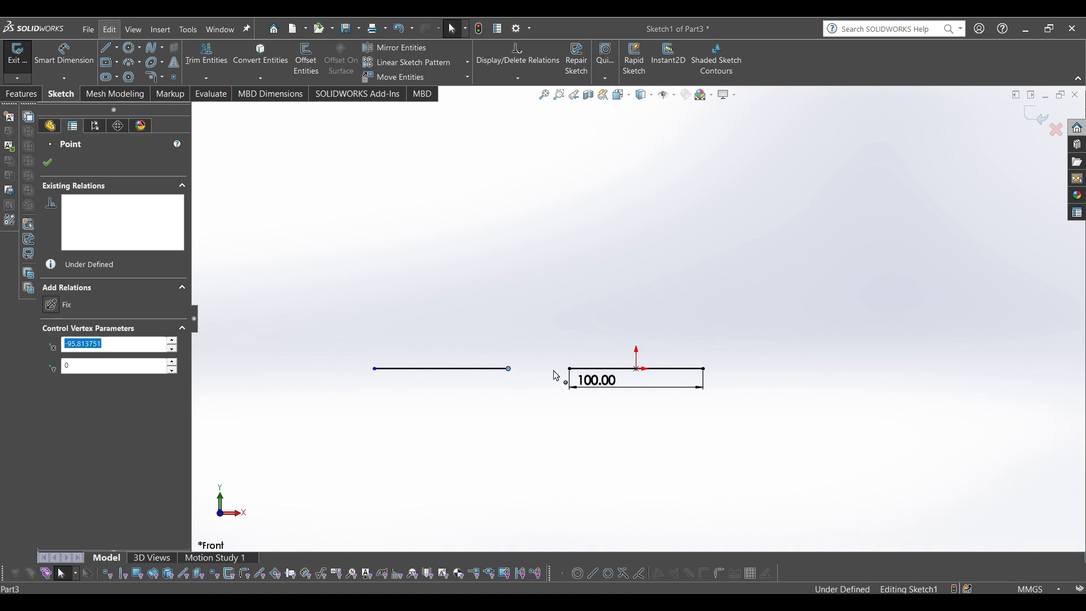
{"action": "left_click", "coordinate": [509, 369], "text": "ctrl"}
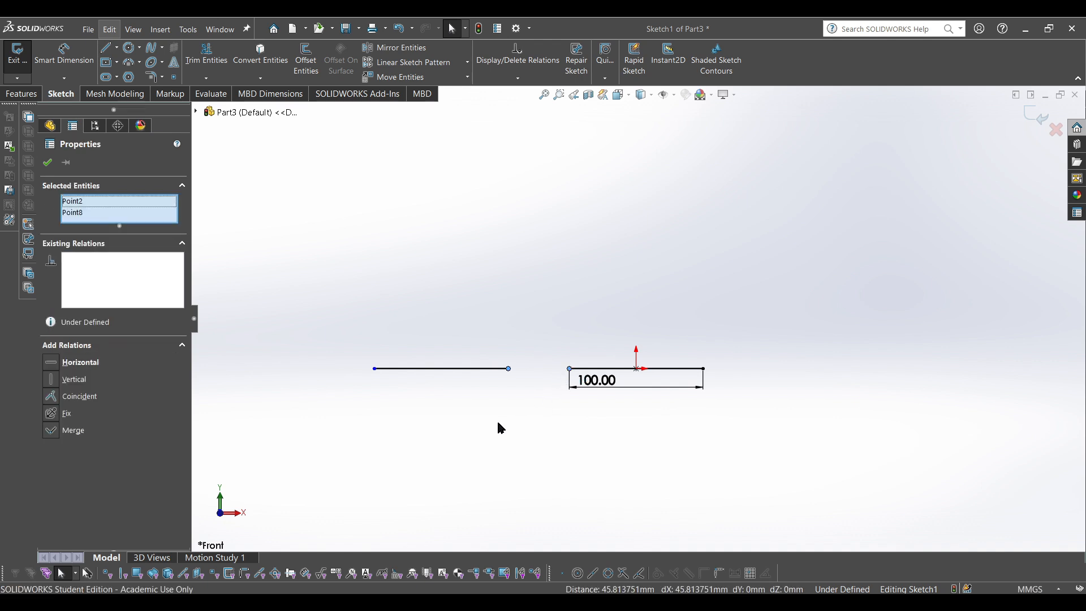
{"action": "left_click", "coordinate": [95, 396]}
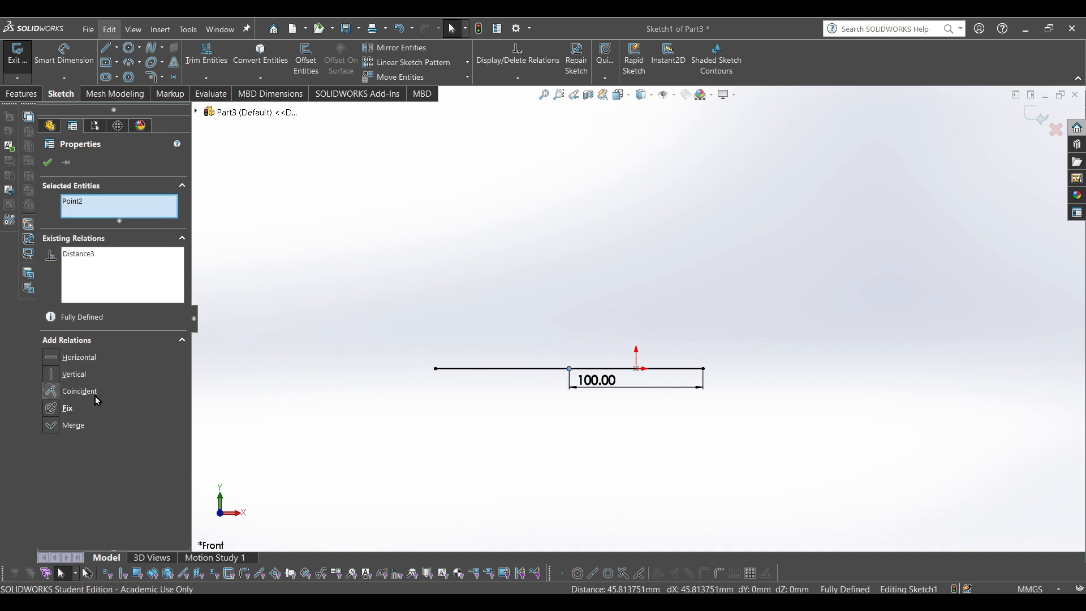
{"action": "left_click", "coordinate": [396, 425]}
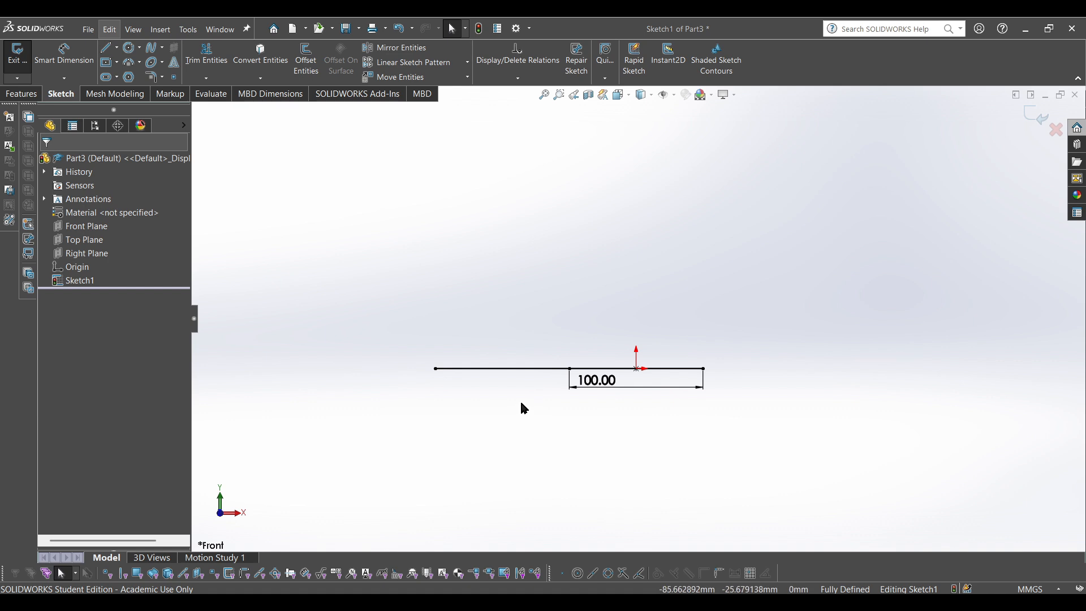
{"action": "key", "text": "ctrl+z"}
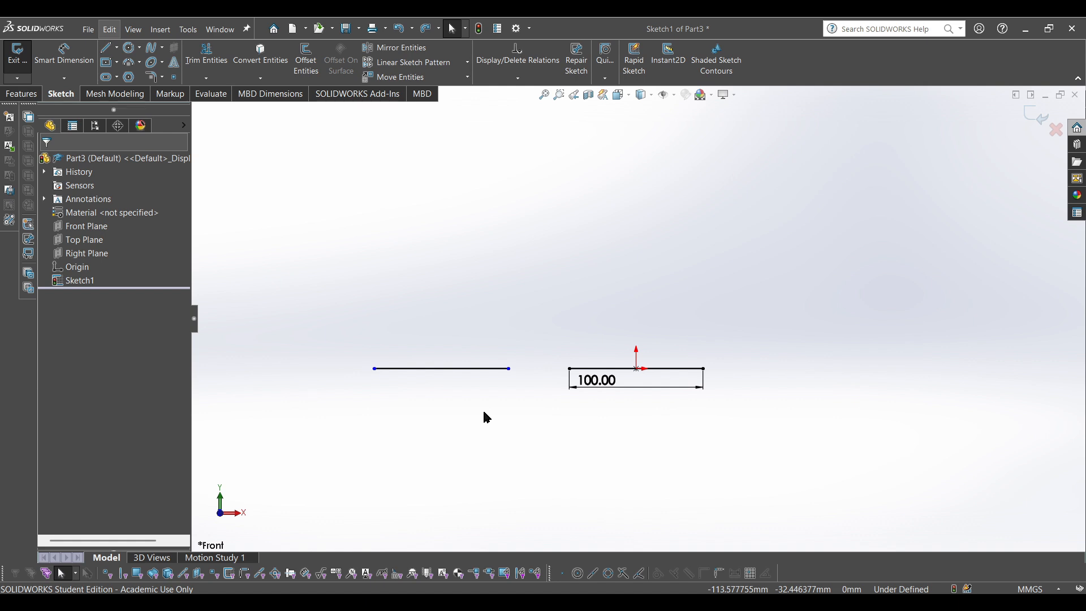
{"action": "left_click", "coordinate": [509, 369]}
{"action": "left_click", "coordinate": [679, 370]}
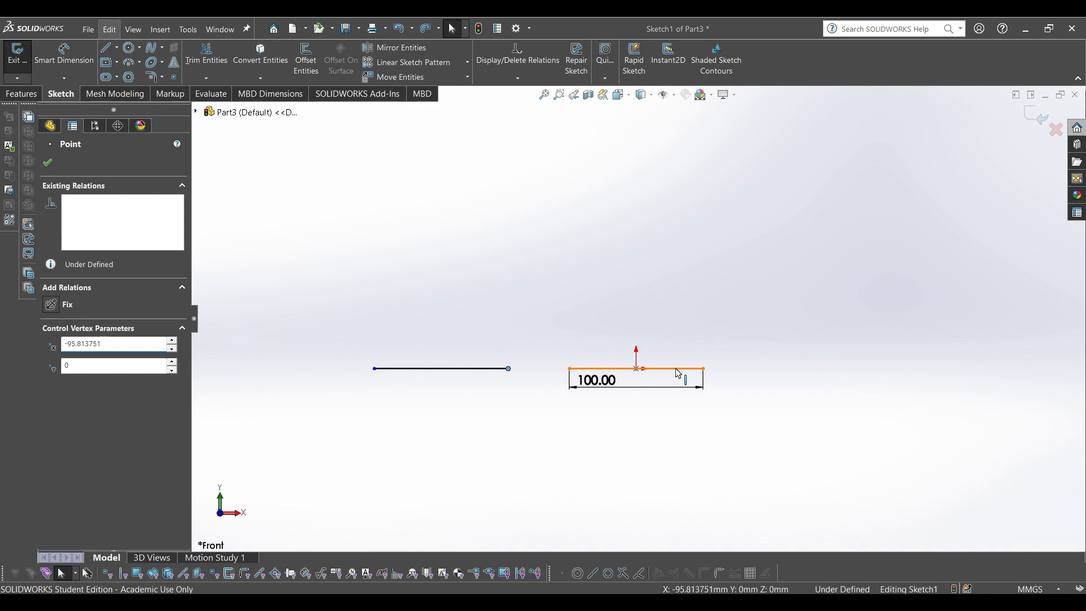
{"action": "left_click", "coordinate": [499, 435]}
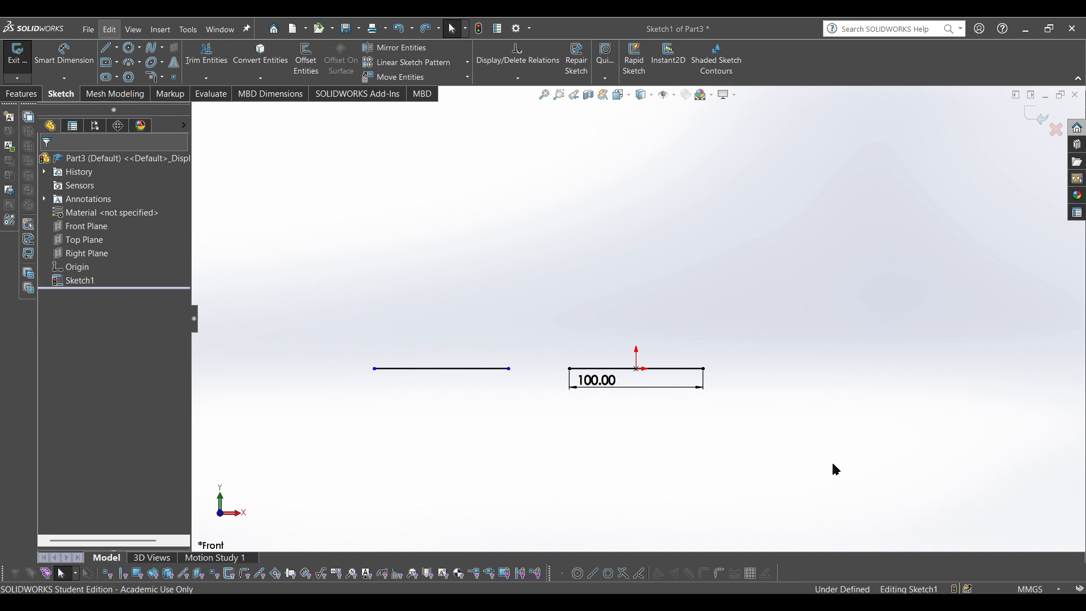
Delete both lines together with the 100 mm dimension to clear the sketch
{"action": "left_click_drag", "start_coordinate": [834, 464], "coordinate": [334, 279]}
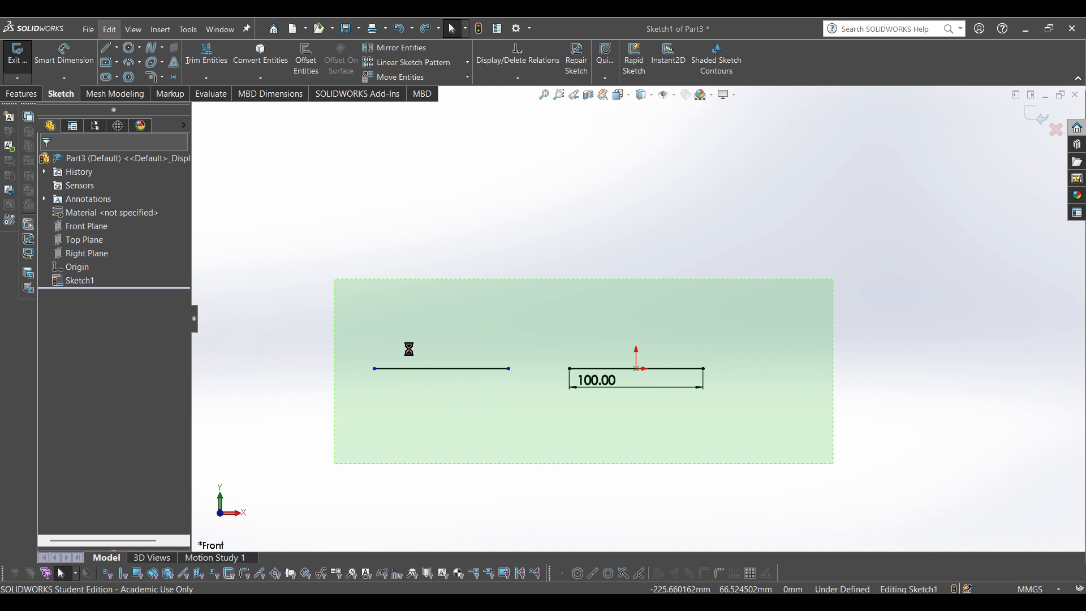
{"action": "right_click", "coordinate": [451, 391]}
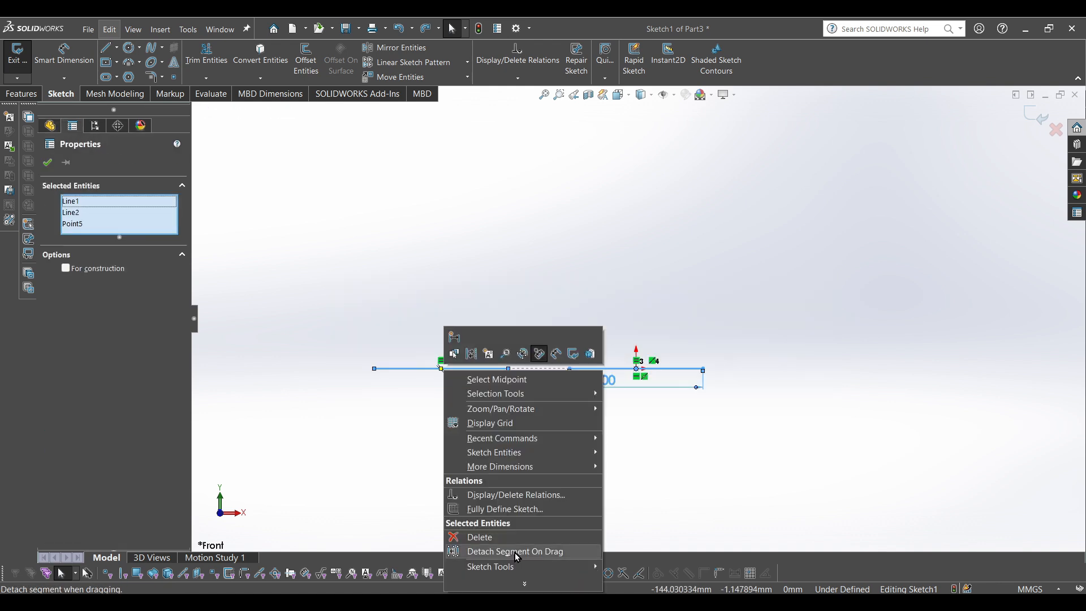
{"action": "left_click", "coordinate": [501, 537]}
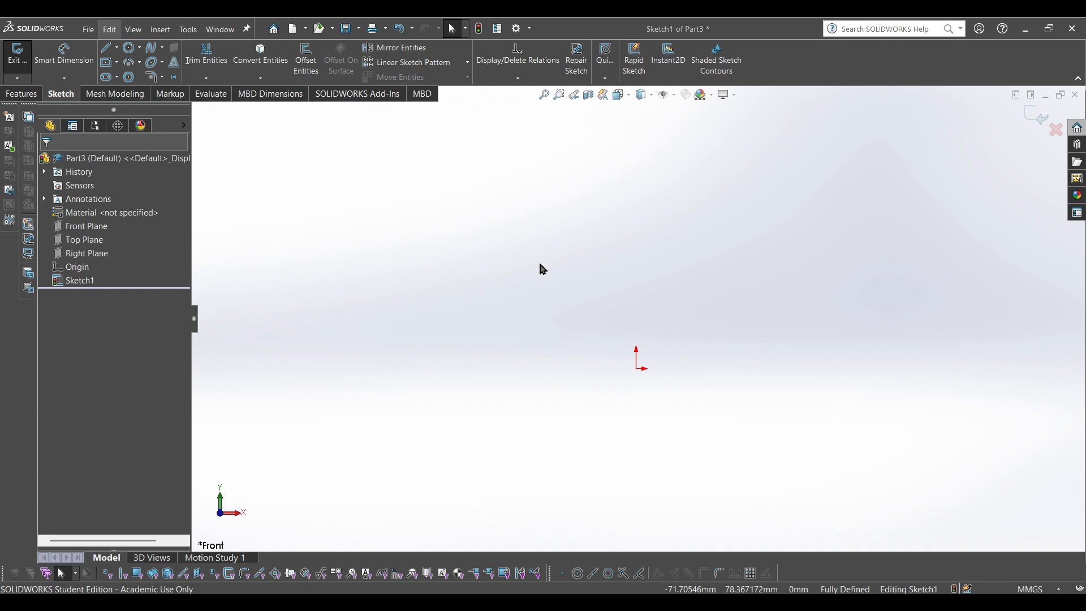
Draw a closed rectangle from four lines with its lower-left corner on the origin, about 142 mm wide and 154 mm high
{"action": "left_click", "coordinate": [117, 63]}
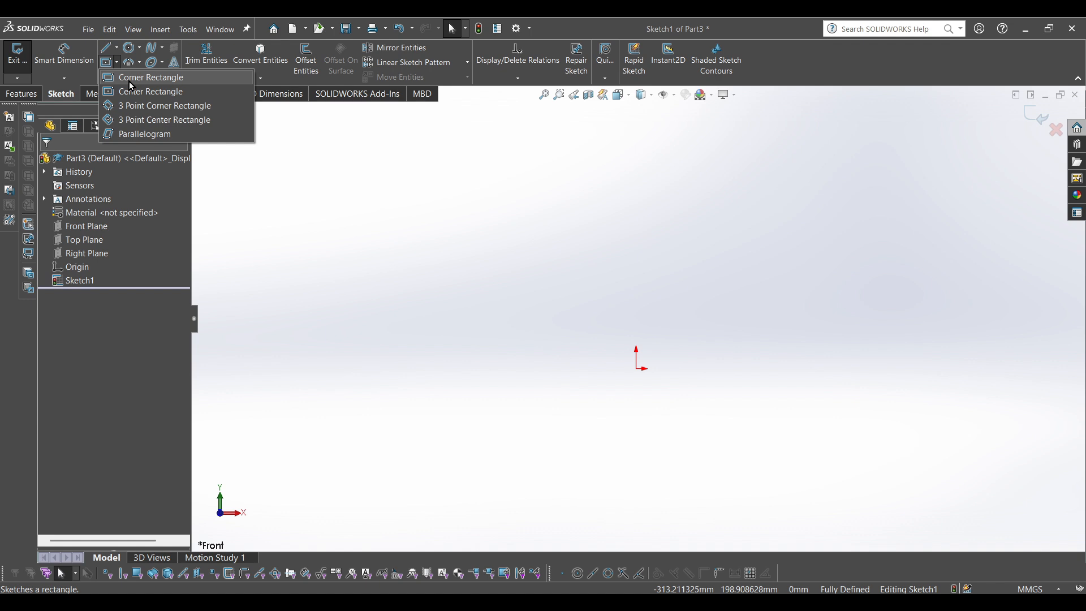
{"action": "left_click", "coordinate": [116, 48]}
{"action": "left_click", "coordinate": [491, 320]}
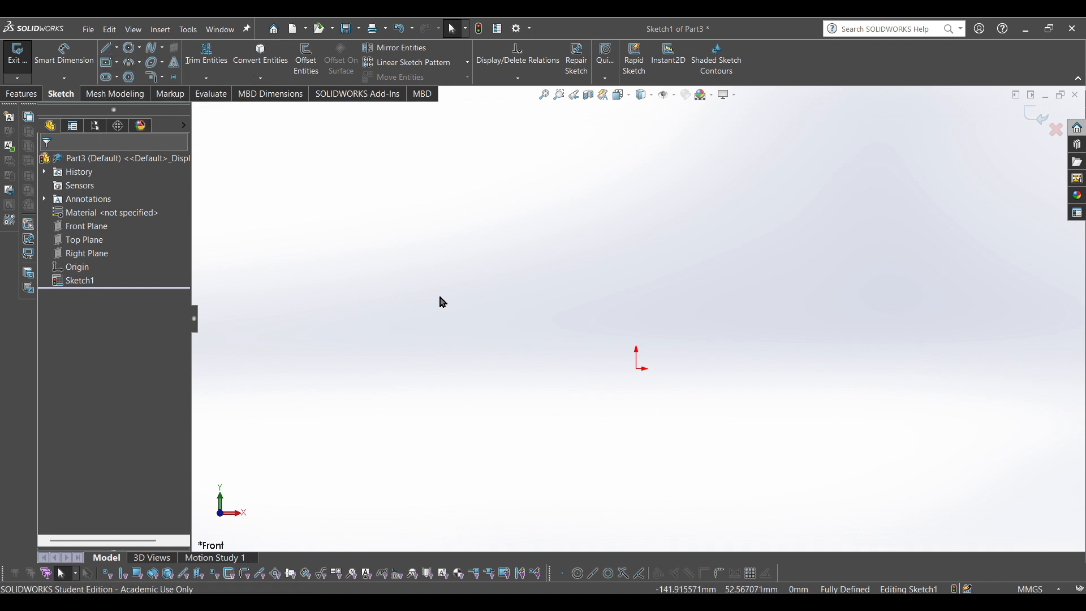
{"action": "left_click", "coordinate": [108, 48]}
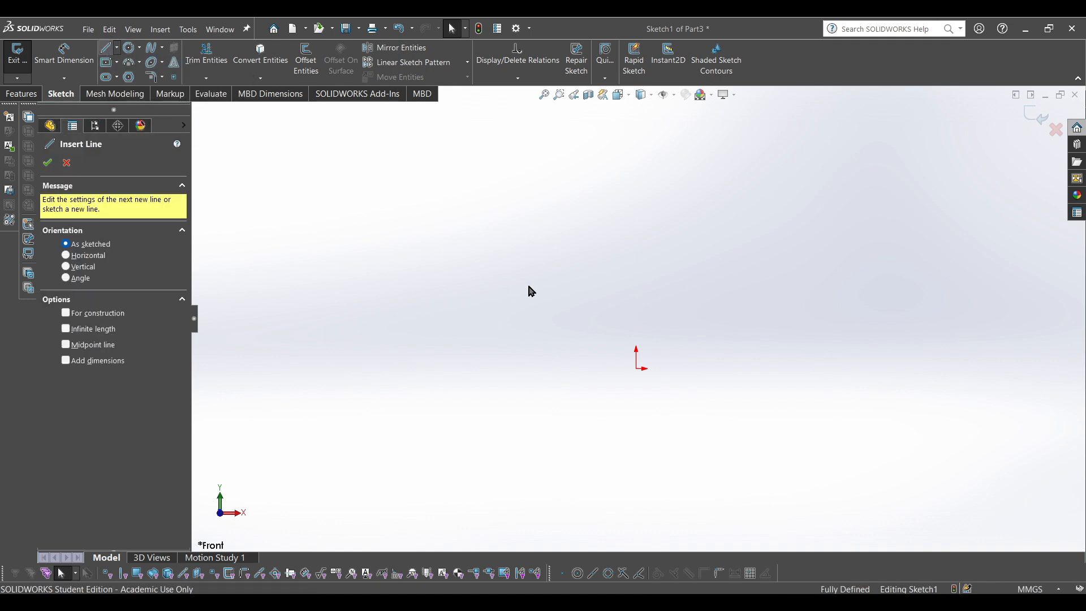
{"action": "left_click", "coordinate": [638, 368]}
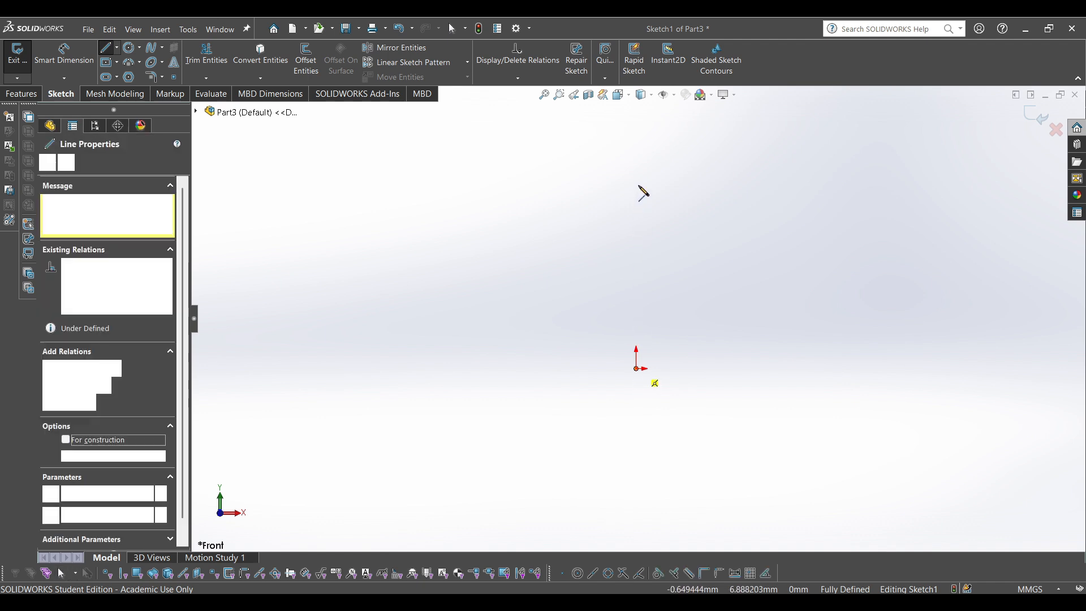
{"action": "left_click", "coordinate": [639, 163]}
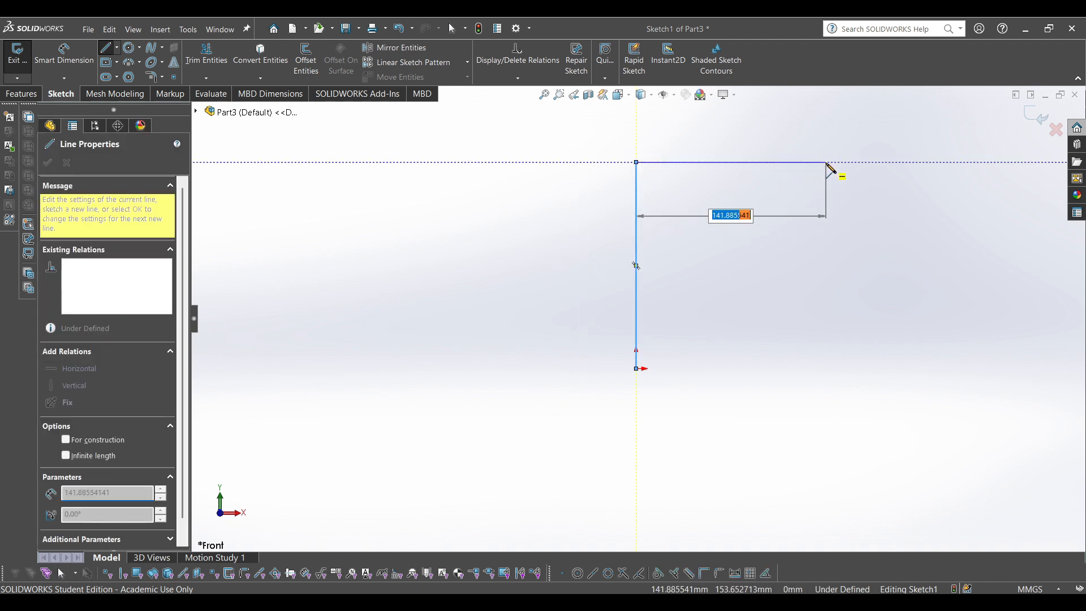
{"action": "left_click", "coordinate": [828, 164]}
{"action": "left_click", "coordinate": [830, 370]}
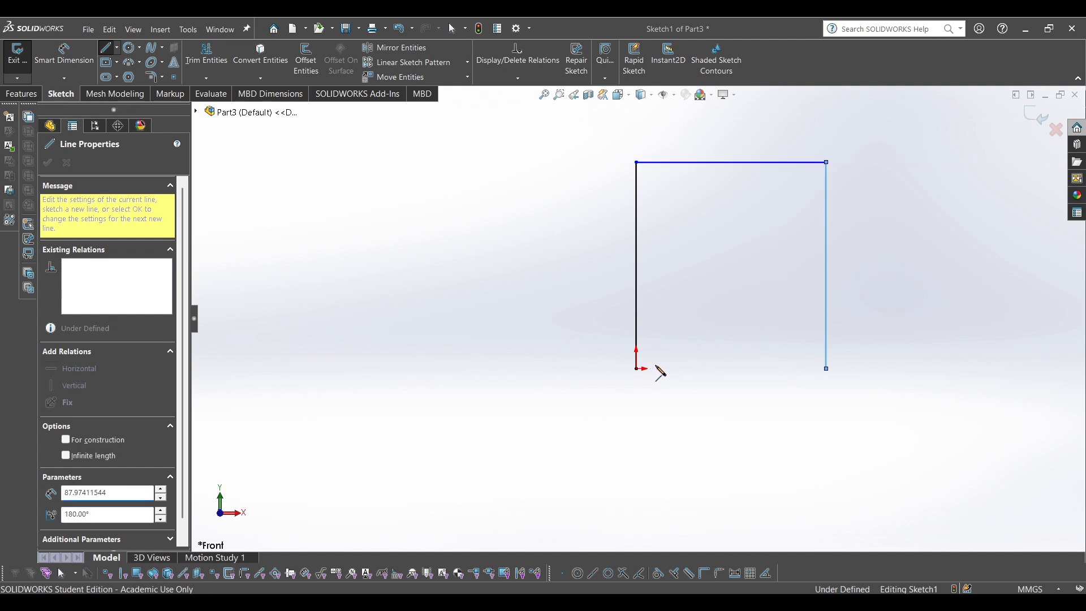
{"action": "left_click", "coordinate": [639, 370]}
{"action": "key", "text": "Escape"}
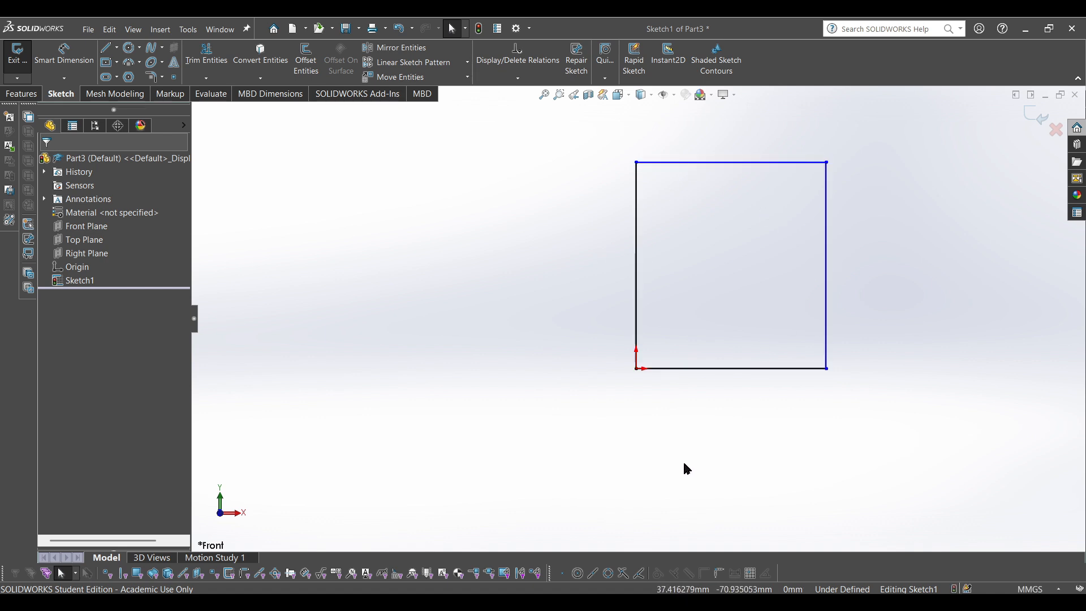
Apply an Equal relation to all four sides of the sketched rectangle
{"action": "left_click", "coordinate": [638, 249]}
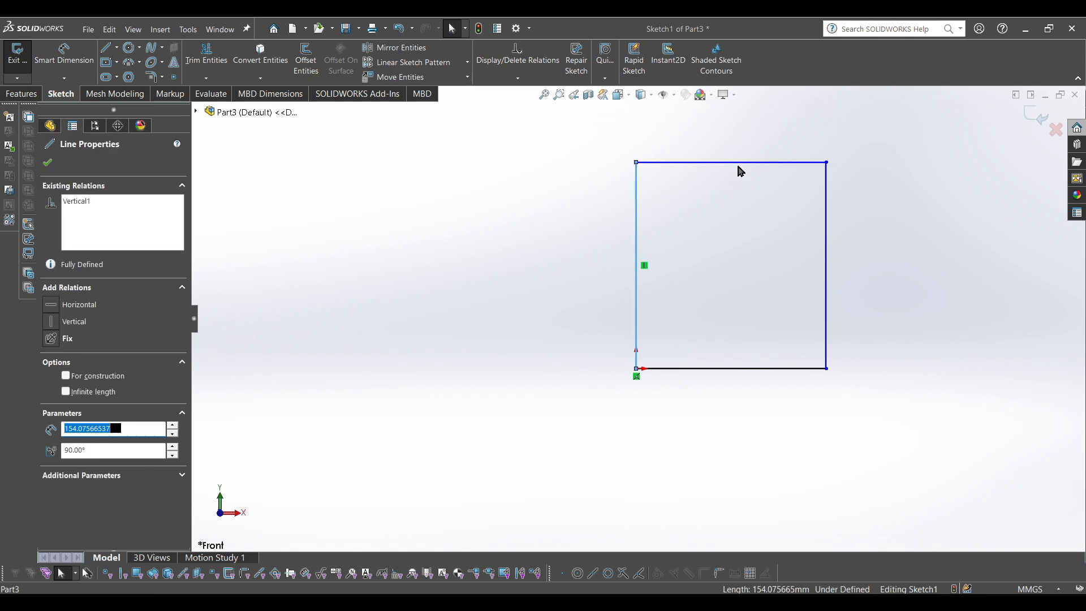
{"action": "left_click", "coordinate": [737, 165], "text": "ctrl"}
{"action": "left_click", "coordinate": [826, 244], "text": "ctrl"}
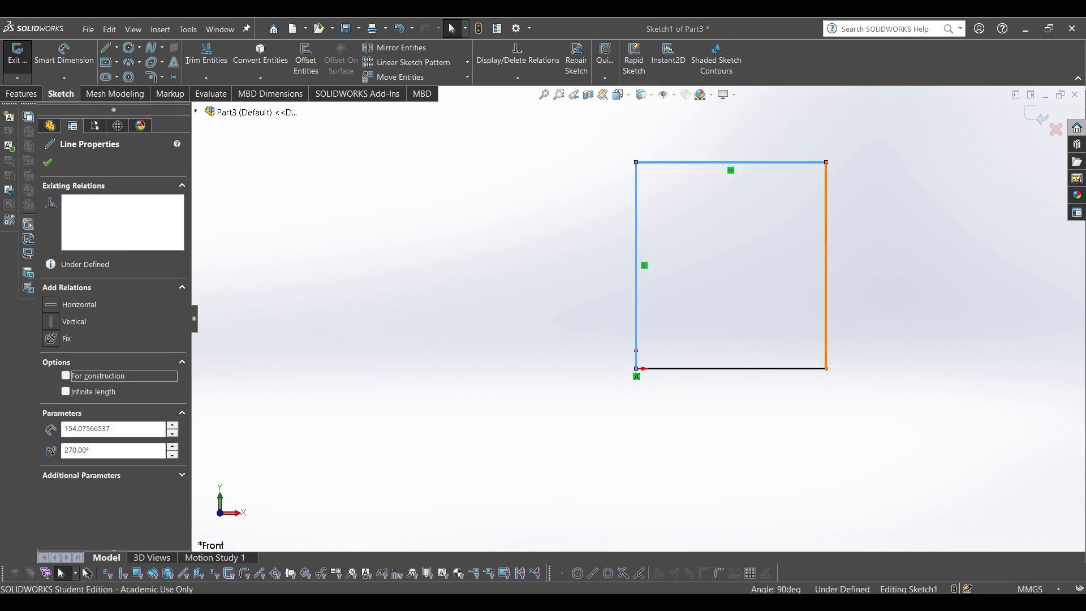
{"action": "left_click", "coordinate": [728, 369], "text": "ctrl"}
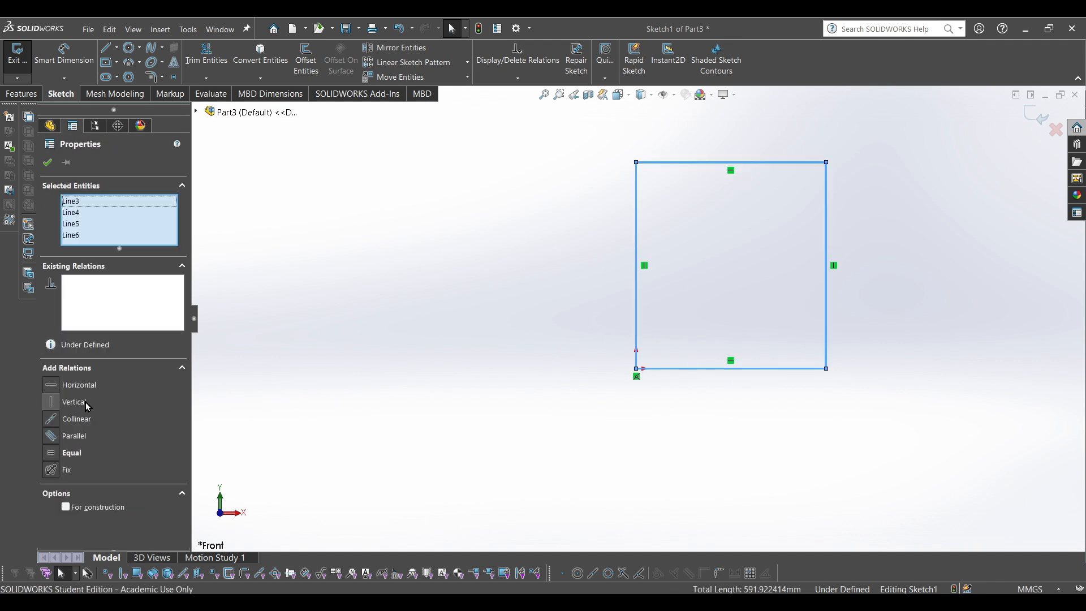
{"action": "left_click", "coordinate": [66, 455]}
{"action": "left_click", "coordinate": [446, 367]}
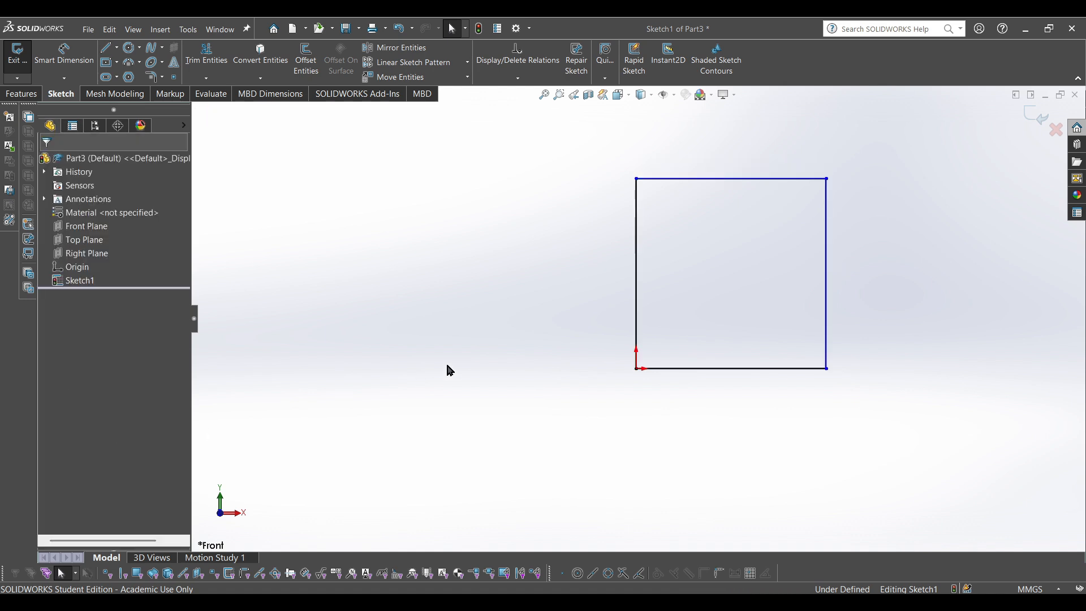
Dimension the square's vertical side through the origin to 100 mm and exit the sketch
{"action": "key", "text": "d"}
{"action": "left_click", "coordinate": [638, 226]}
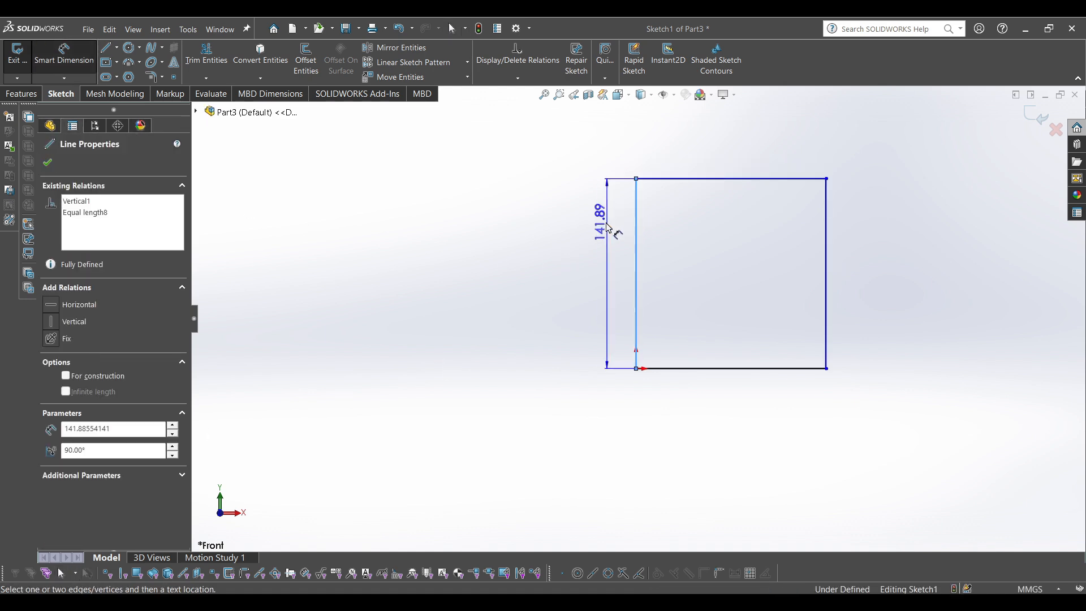
{"action": "left_click", "coordinate": [593, 378]}
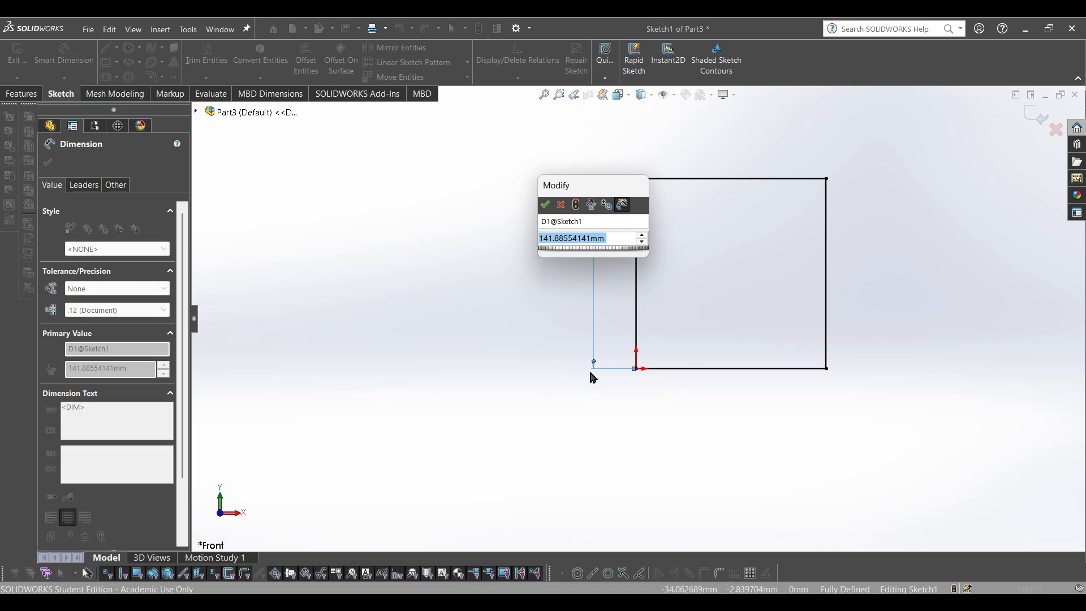
{"action": "type", "text": "100"}
{"action": "key", "text": "Return"}
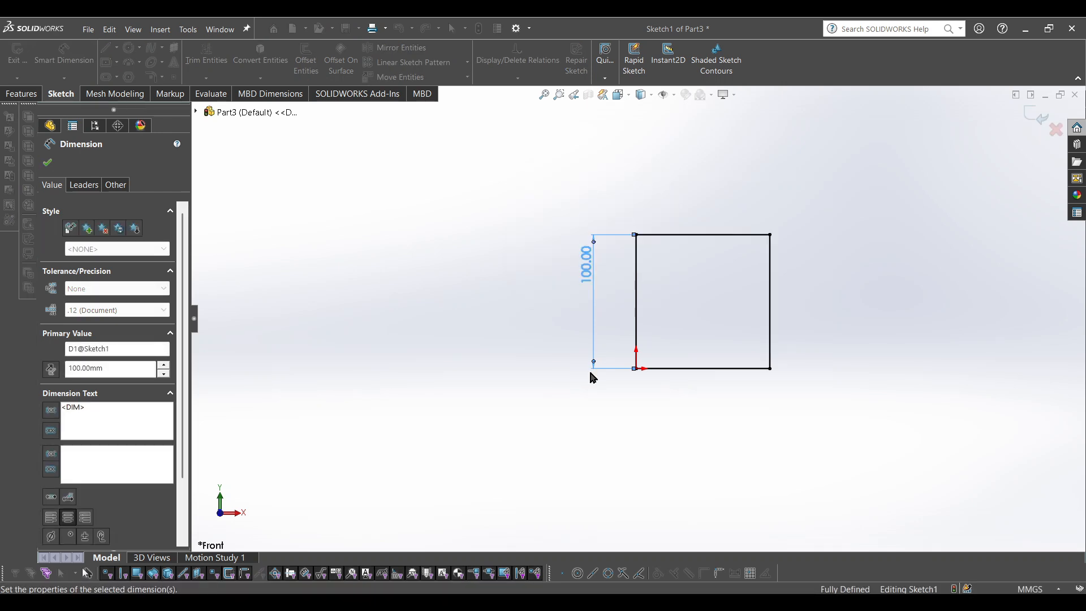
{"action": "left_click", "coordinate": [69, 61]}
{"action": "left_click", "coordinate": [744, 185]}
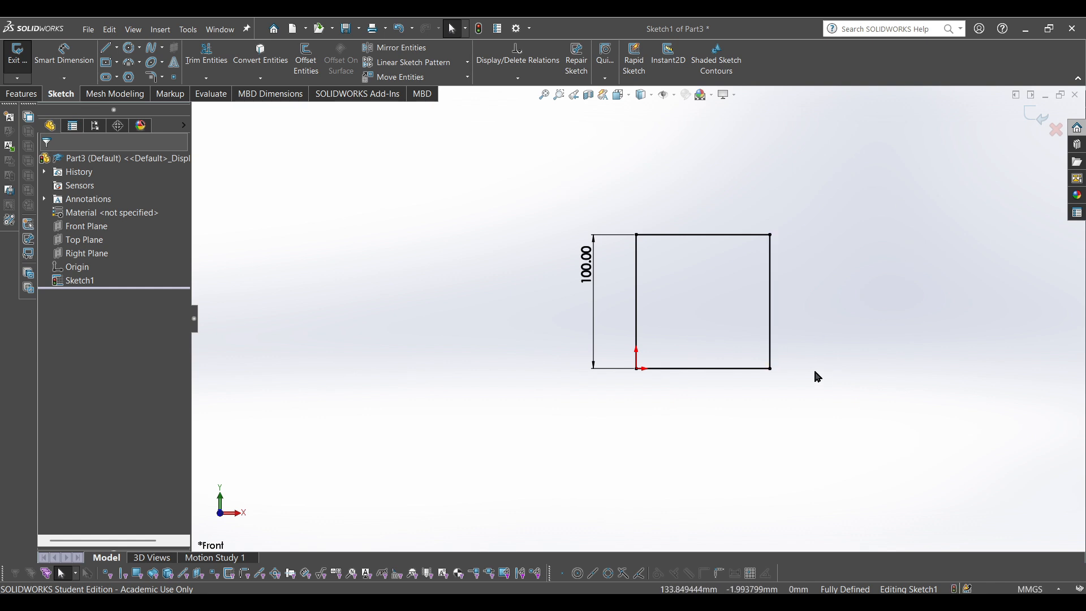
{"action": "left_click", "coordinate": [17, 54]}
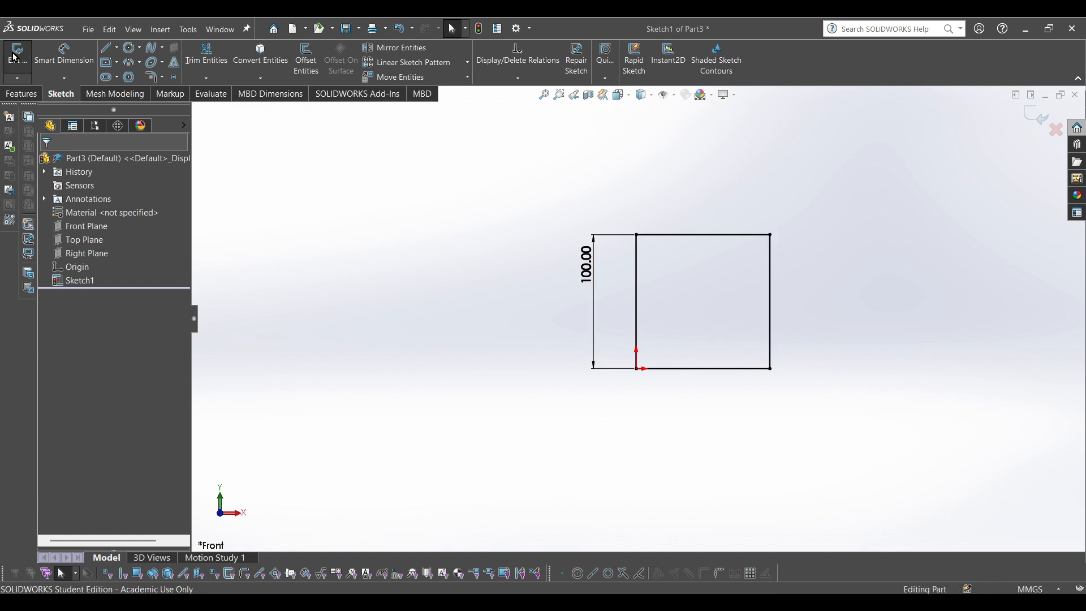
Reopen Sketch1 for editing and leave it by discarding the changes
{"action": "right_click", "coordinate": [84, 281]}
{"action": "left_click", "coordinate": [95, 244]}
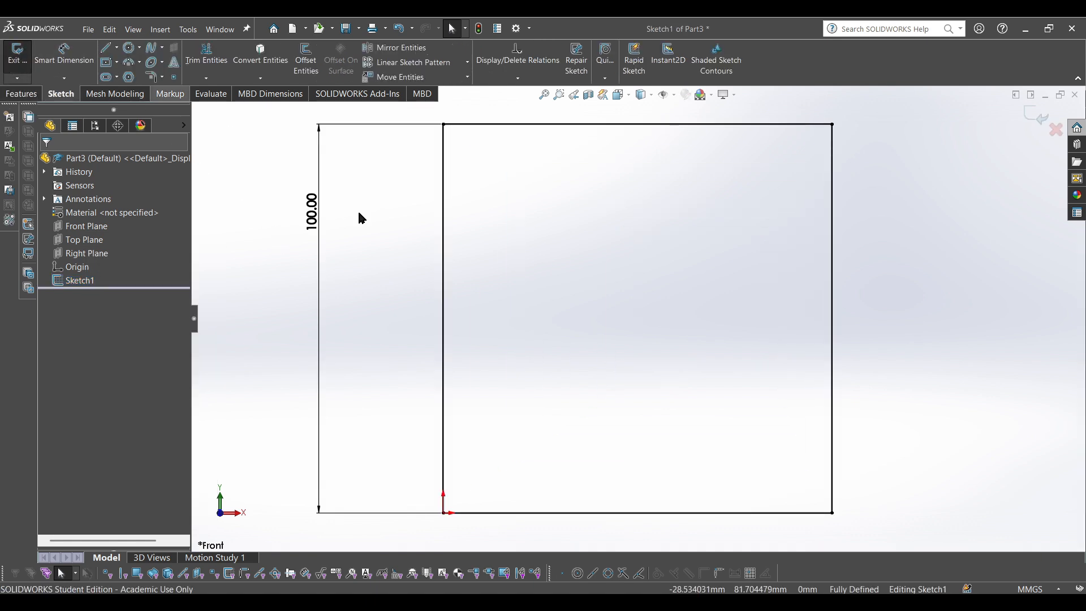
{"action": "left_click", "coordinate": [1055, 130]}
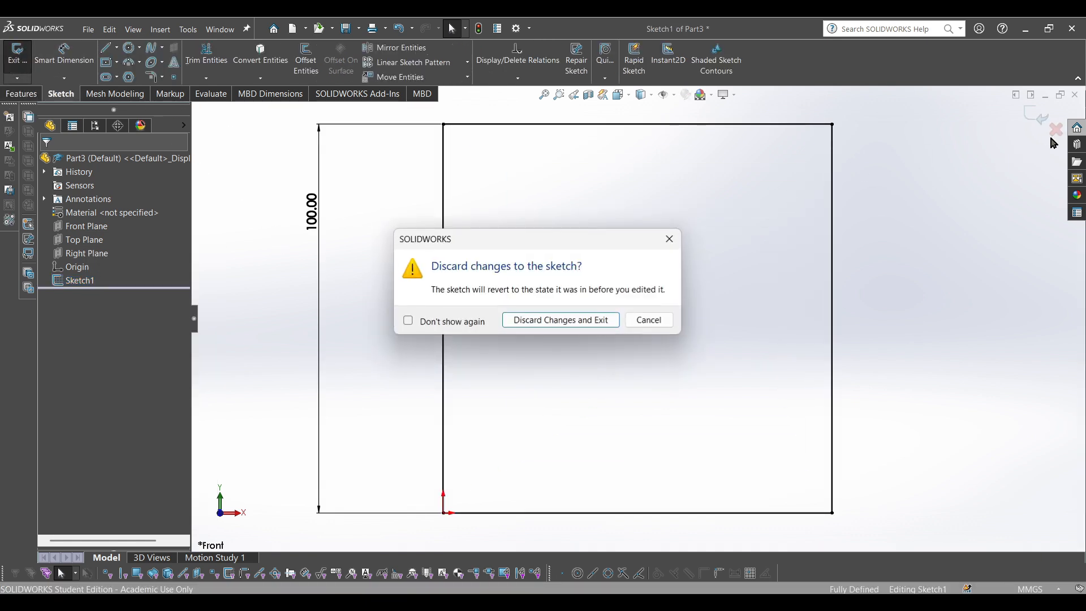
{"action": "left_click", "coordinate": [568, 321]}
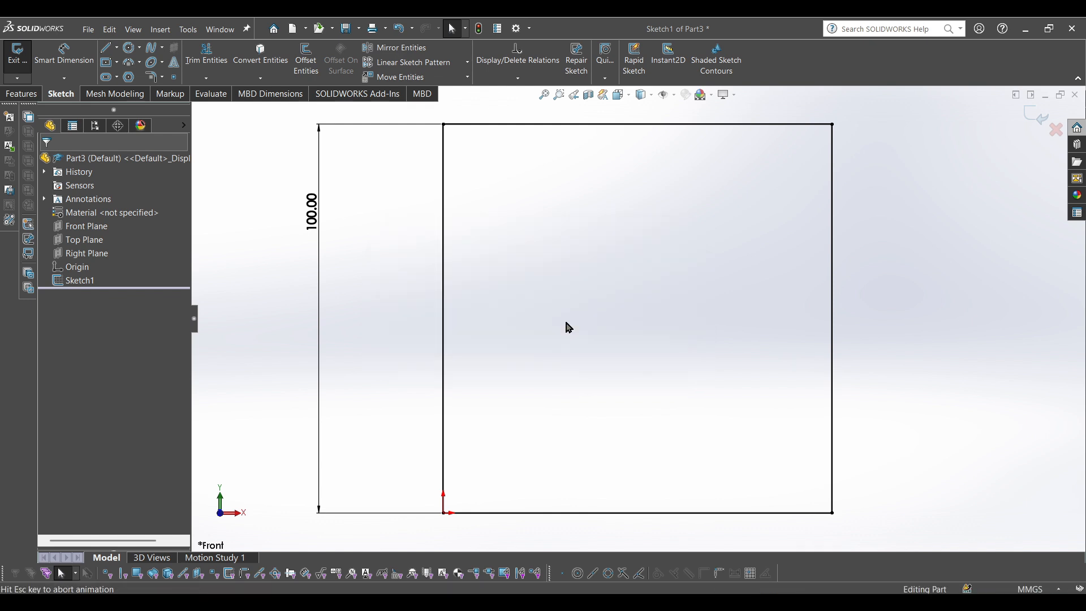
{"action": "scroll", "coordinate": [814, 266], "scroll_direction": "down", "scroll_amount": 4}
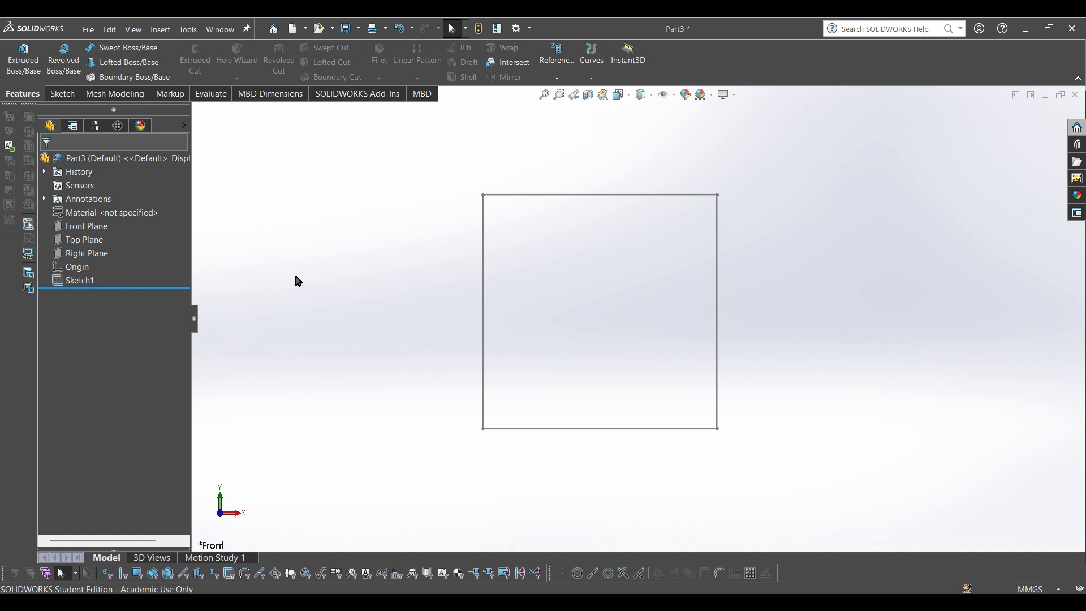
Open Sketch1 for editing once more and exit the sketch without modifying it
{"action": "left_click", "coordinate": [88, 281]}
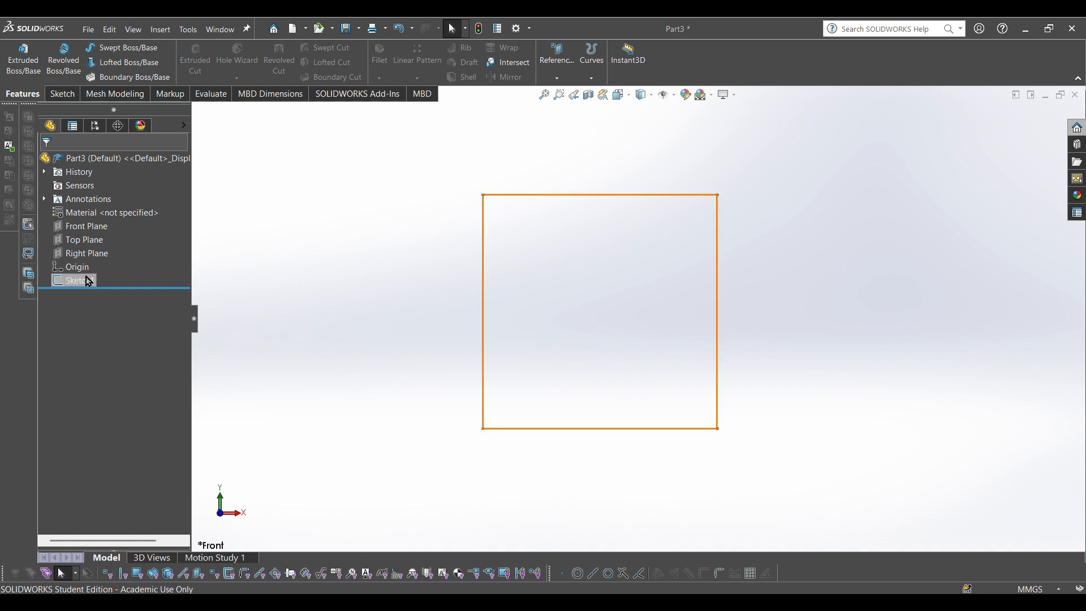
{"action": "right_click", "coordinate": [89, 281]}
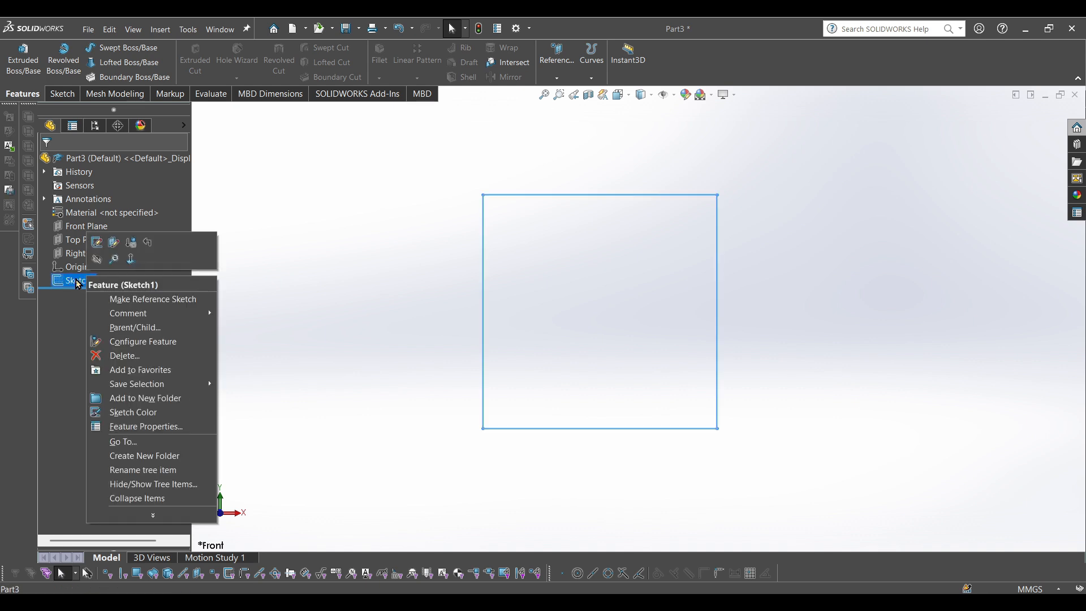
{"action": "left_click", "coordinate": [99, 245]}
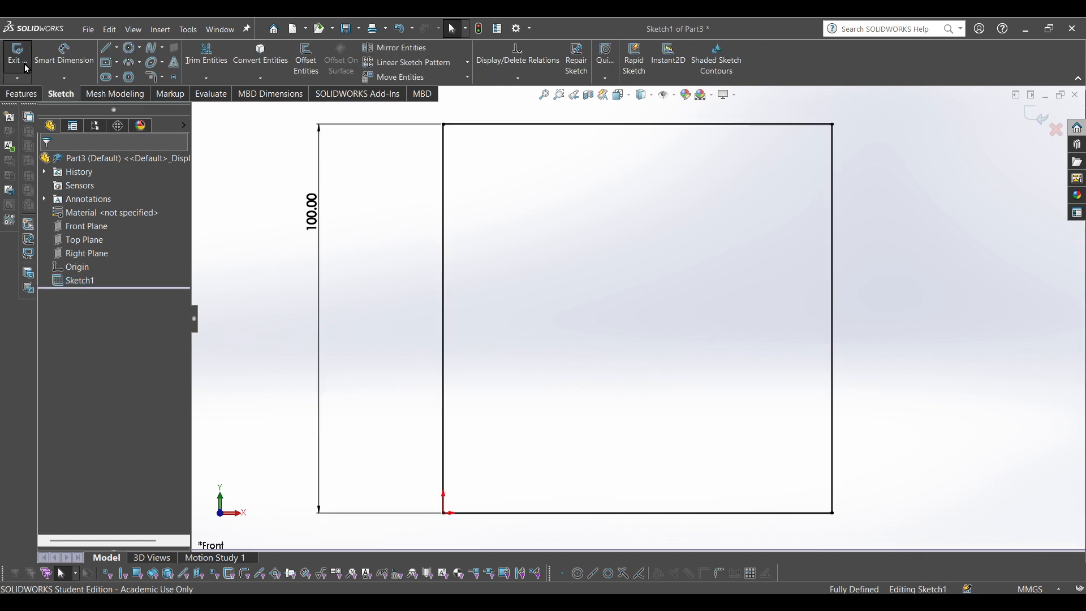
{"action": "double_click", "coordinate": [252, 237]}
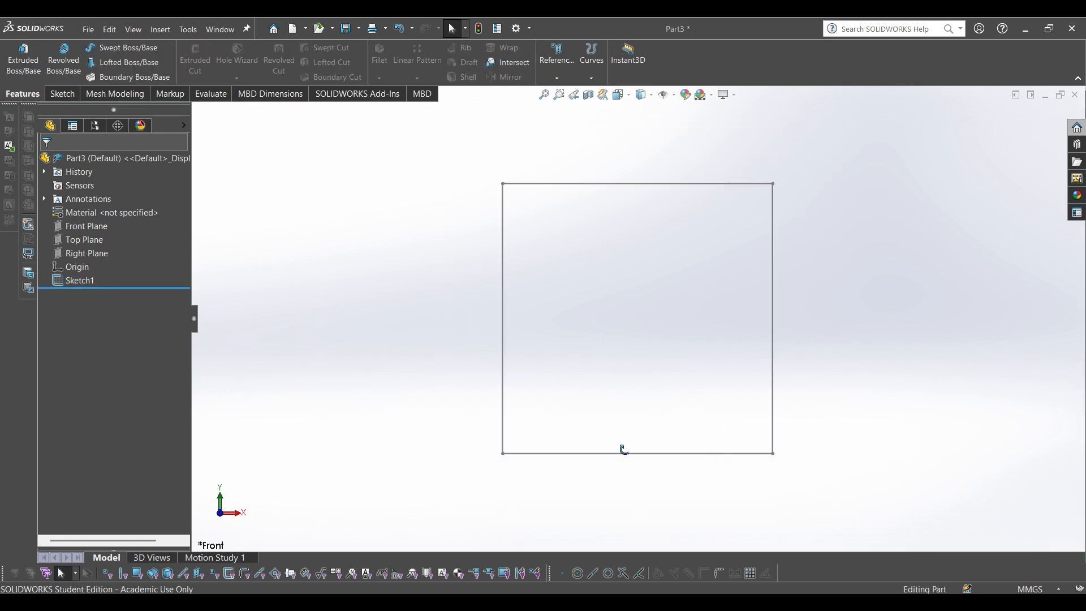
{"action": "middle_click_drag", "start_coordinate": [623, 449], "coordinate": [622, 323]}
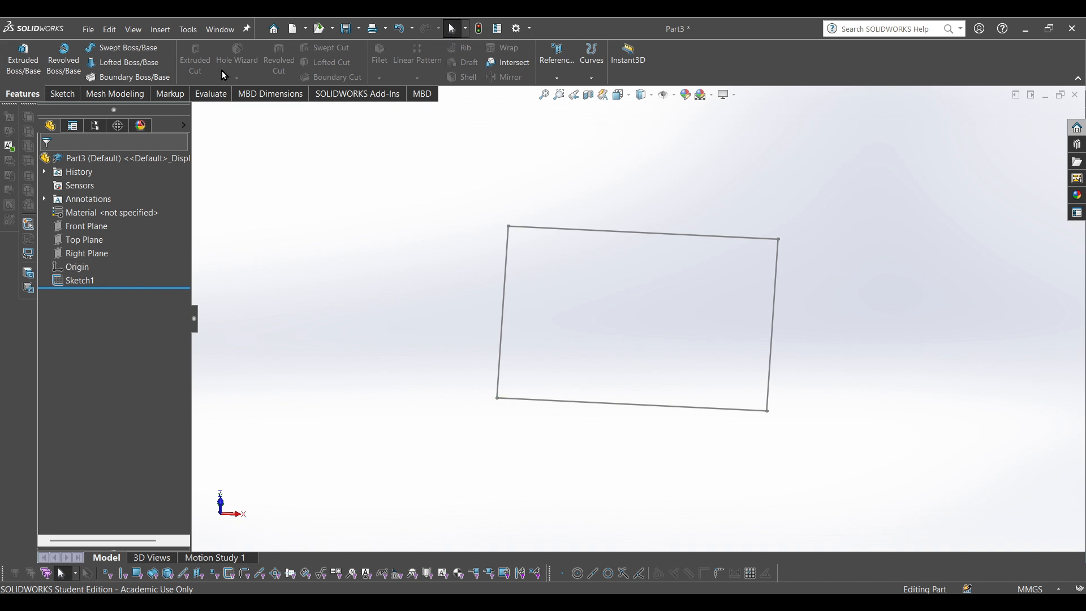
{"action": "left_click", "coordinate": [82, 281]}
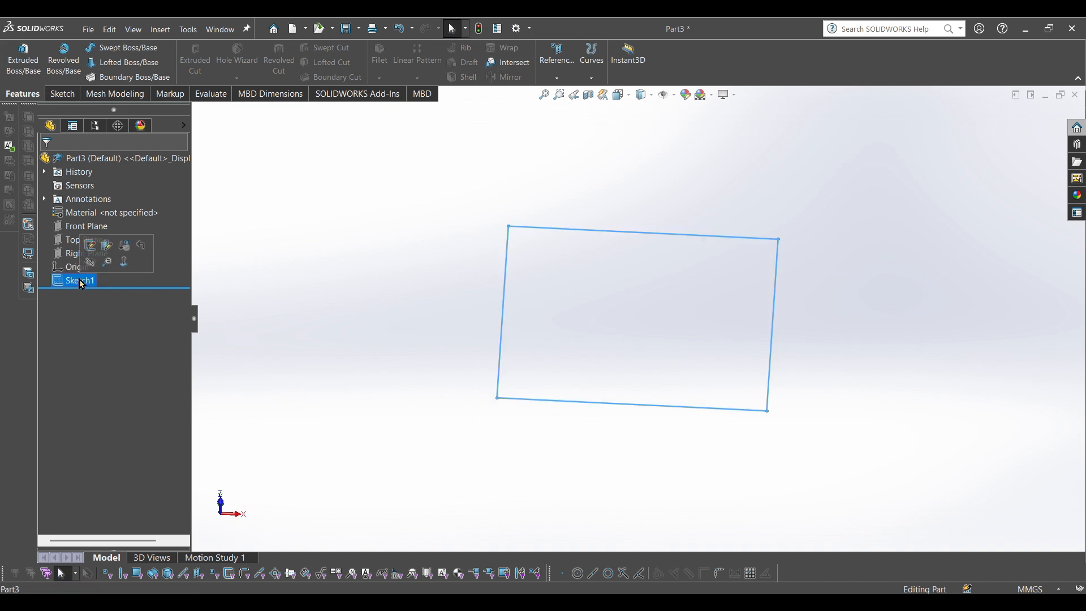
{"action": "left_click", "coordinate": [33, 61]}
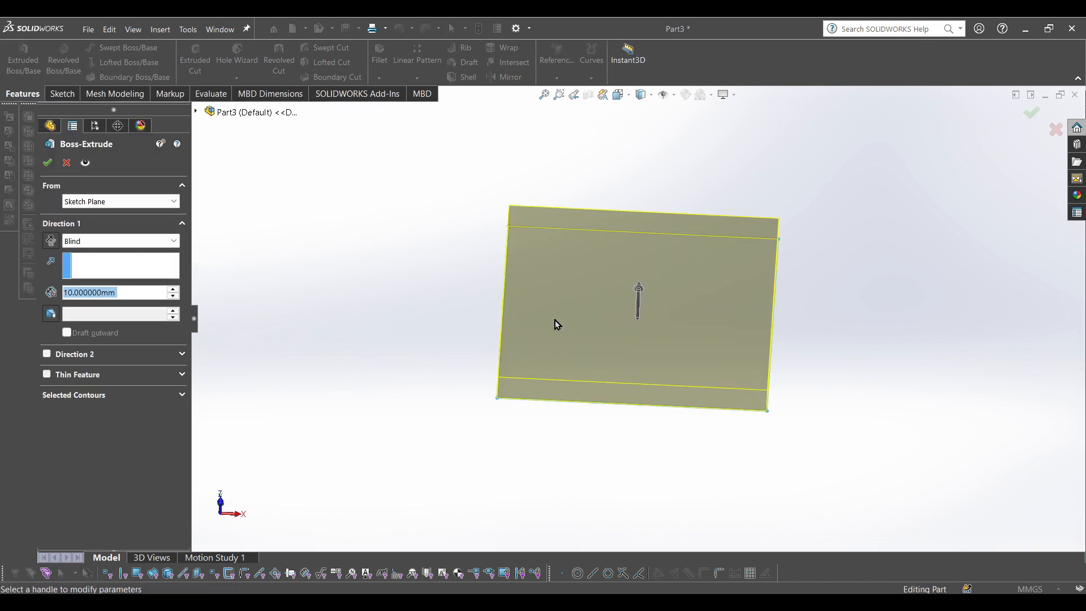
{"action": "left_click", "coordinate": [66, 162]}
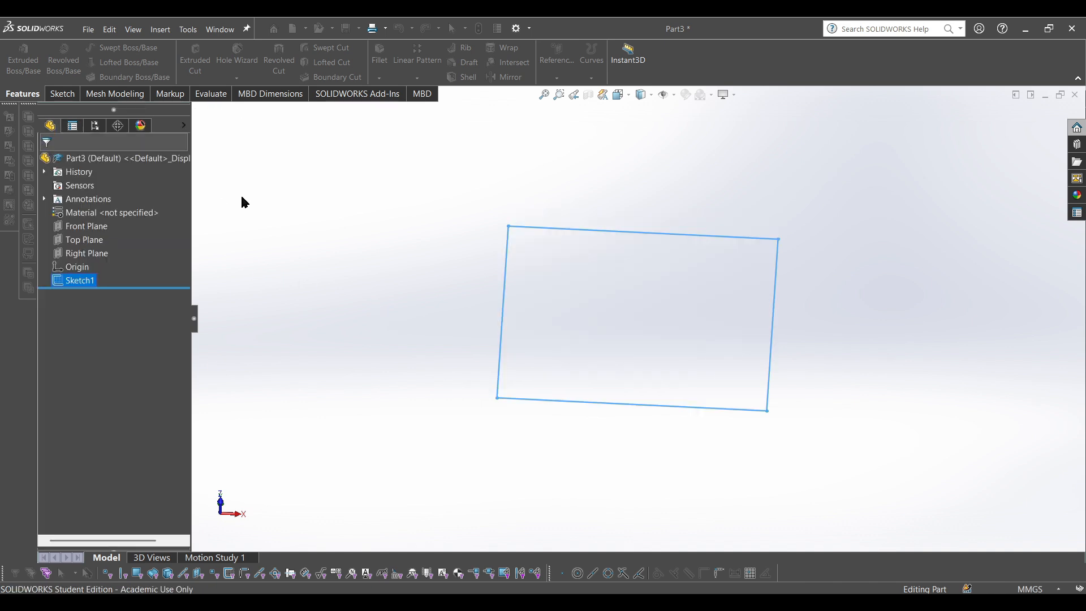
{"action": "left_click", "coordinate": [16, 60]}
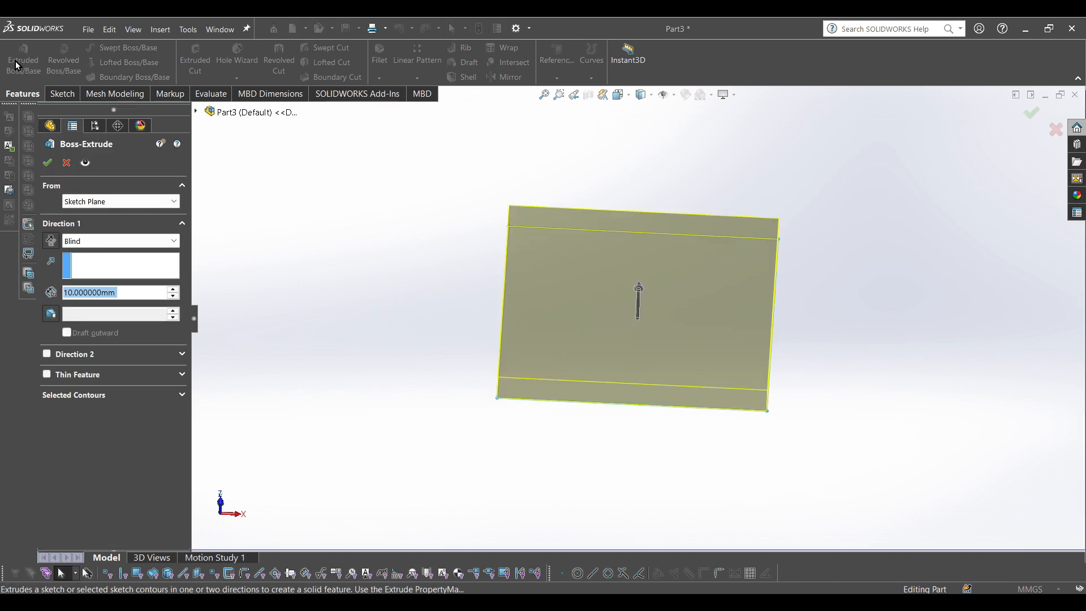
{"action": "left_click", "coordinate": [69, 162]}
Set up a Boss-Extrude of Sketch1 from the sketch plane with a Blind depth of 100 mm
{"action": "left_click", "coordinate": [9, 80]}
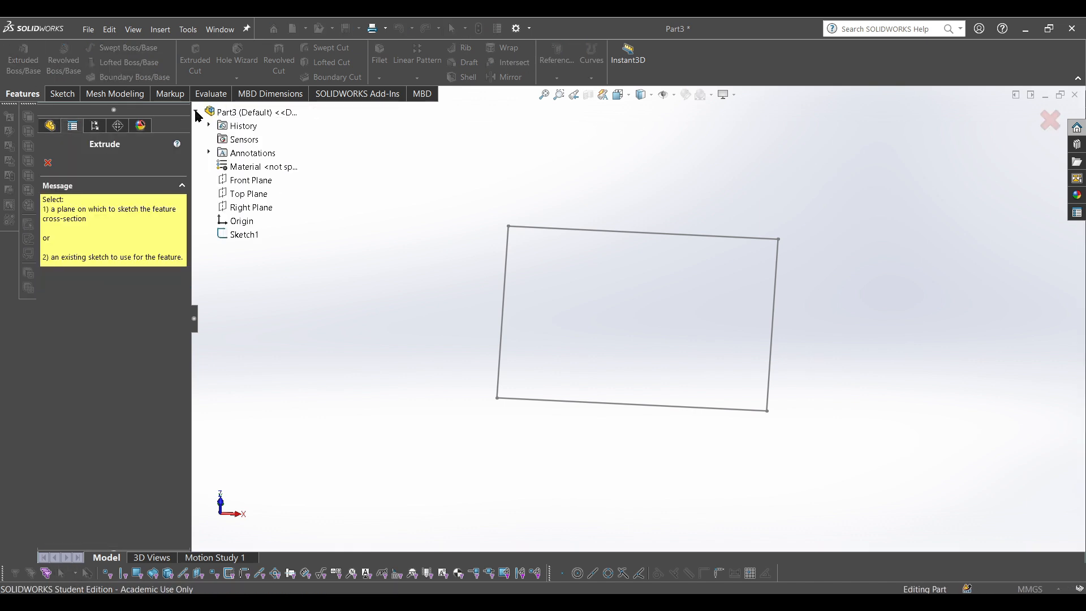
{"action": "left_click", "coordinate": [250, 243]}
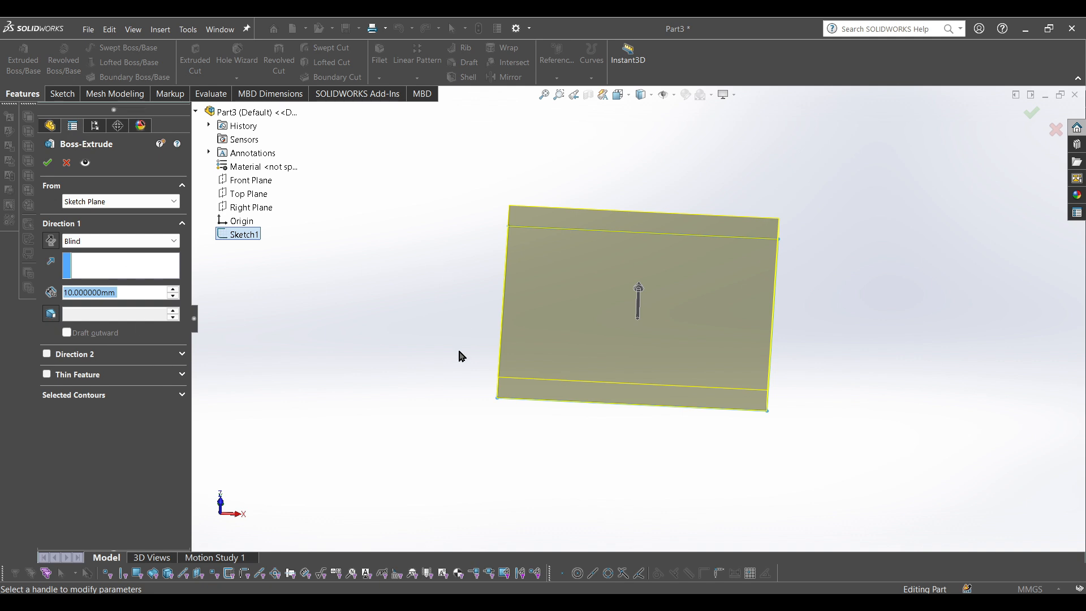
{"action": "middle_click_drag", "start_coordinate": [462, 357], "coordinate": [447, 303]}
{"action": "scroll", "coordinate": [611, 320], "scroll_direction": "down", "scroll_amount": 4}
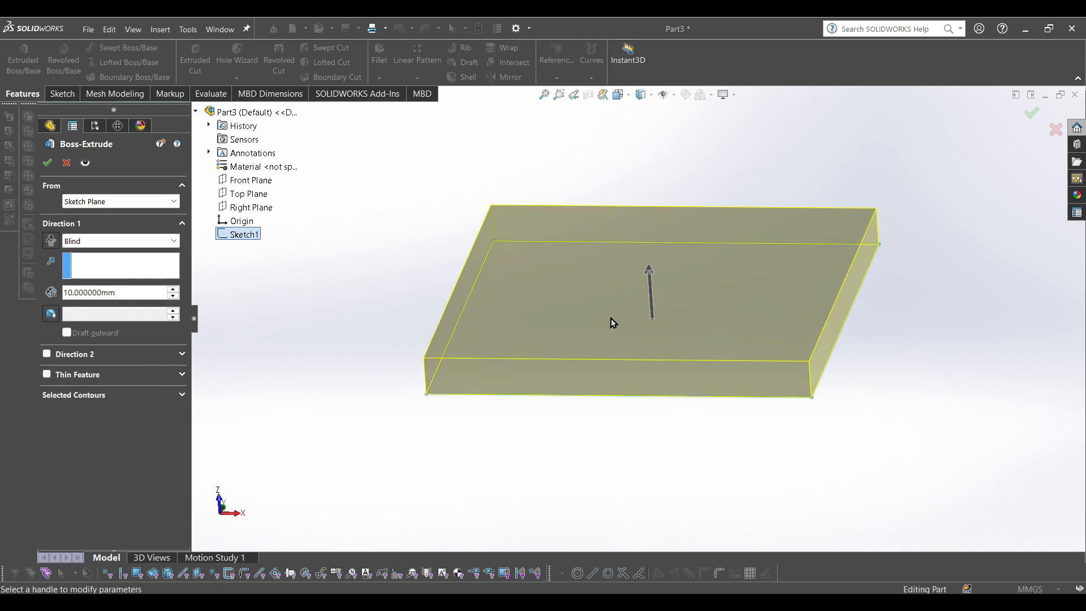
{"action": "left_click", "coordinate": [171, 241]}
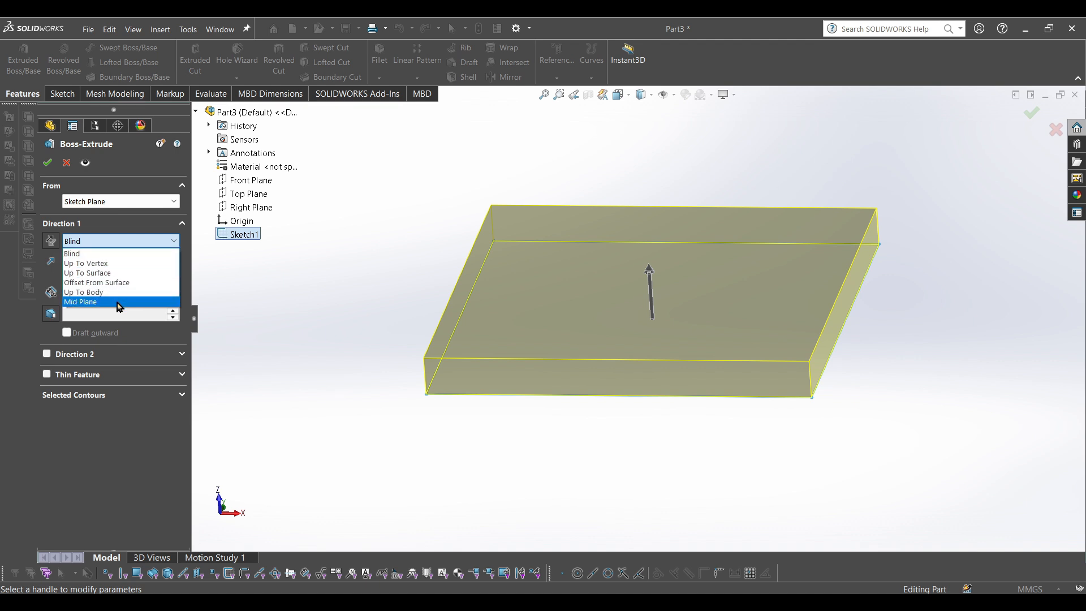
{"action": "left_click", "coordinate": [140, 456]}
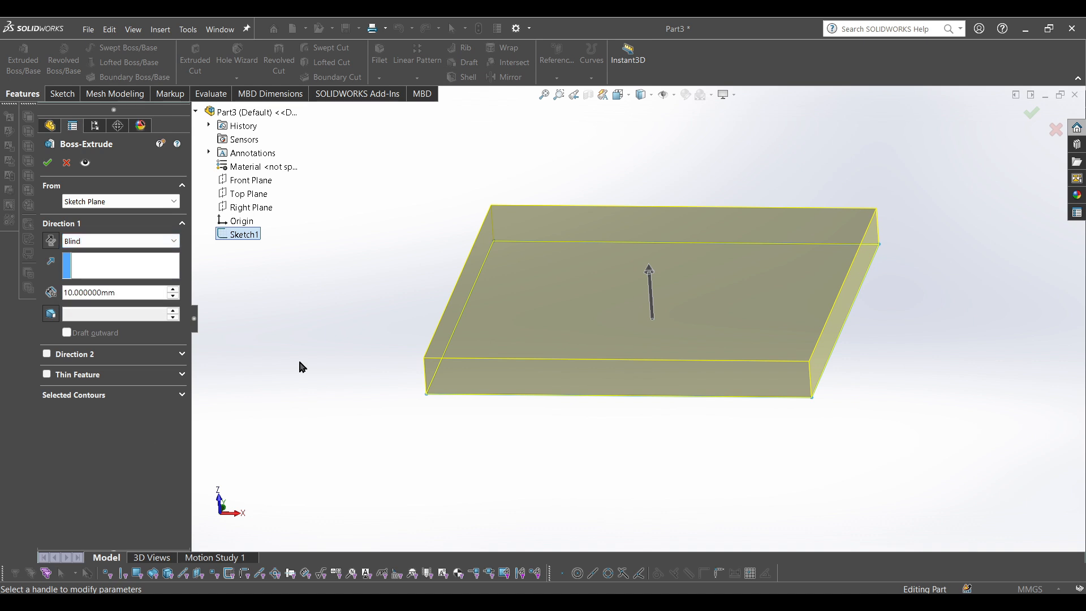
{"action": "left_click", "coordinate": [129, 294]}
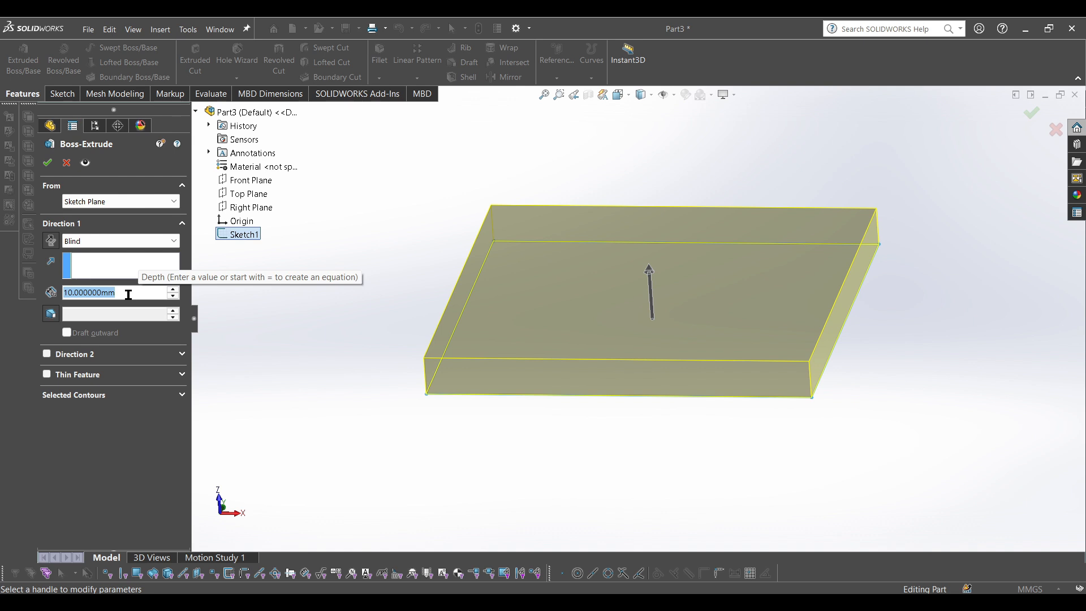
{"action": "type", "text": "100"}
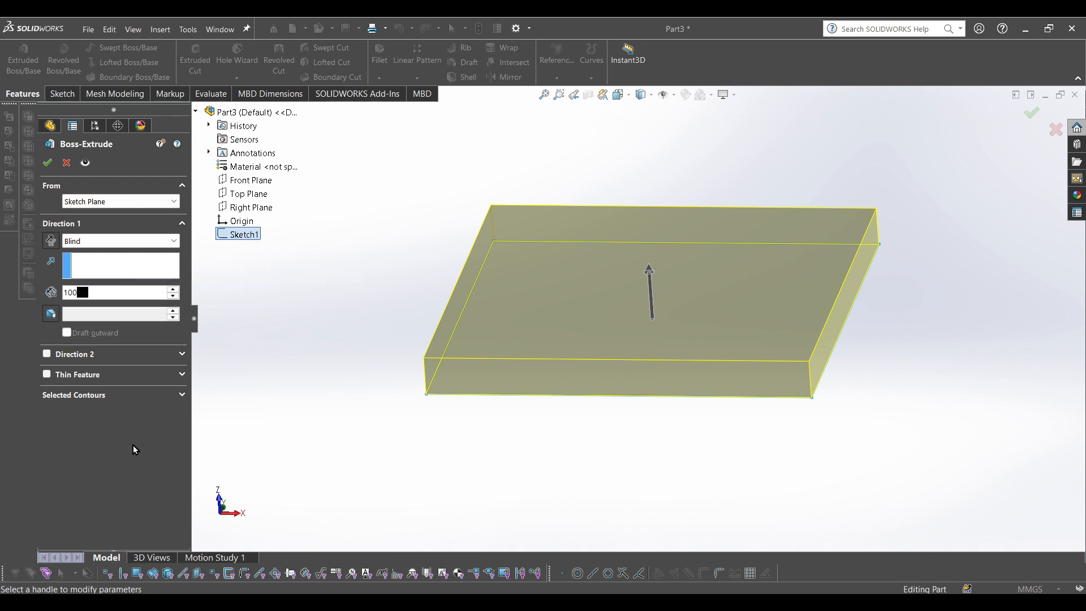
{"action": "key", "text": "Return"}
{"action": "key", "text": "f"}
{"action": "middle_click_drag", "start_coordinate": [408, 322], "coordinate": [648, 212]}
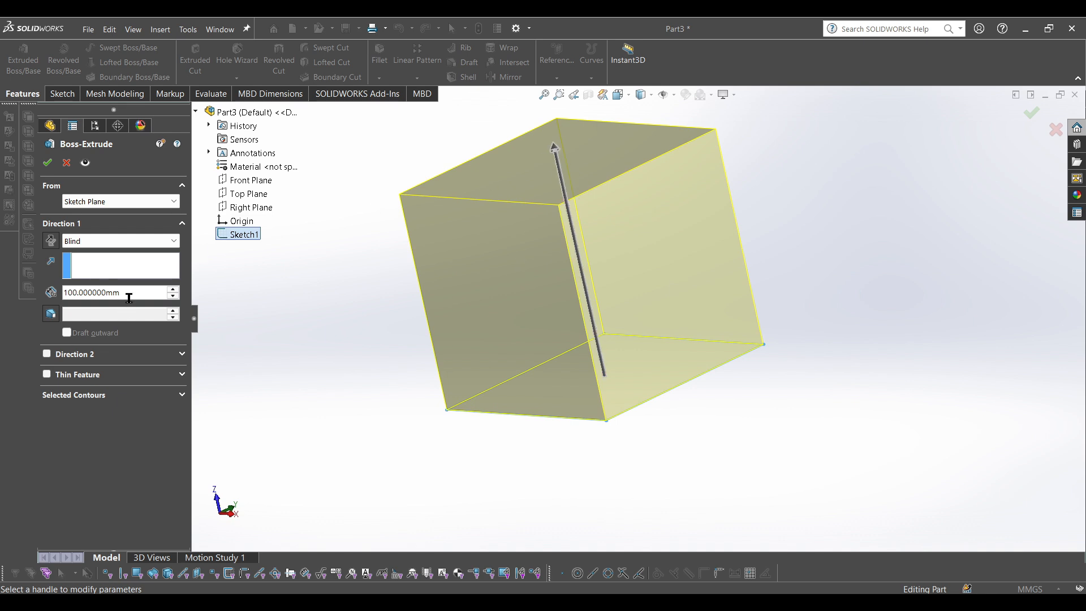
Try an extrusion depth of 11 in and set the depth back to 100 mm
{"action": "left_click_drag", "start_coordinate": [129, 297], "coordinate": [43, 288]}
{"action": "type", "text": "11in"}
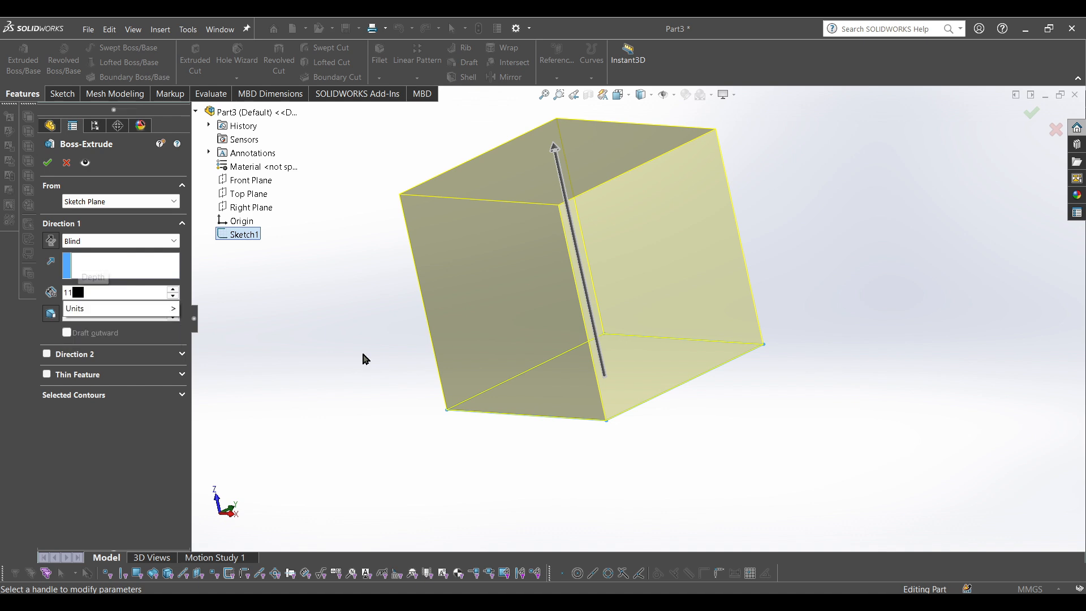
{"action": "key", "text": "Return"}
{"action": "scroll", "coordinate": [507, 253], "scroll_direction": "up", "scroll_amount": 4}
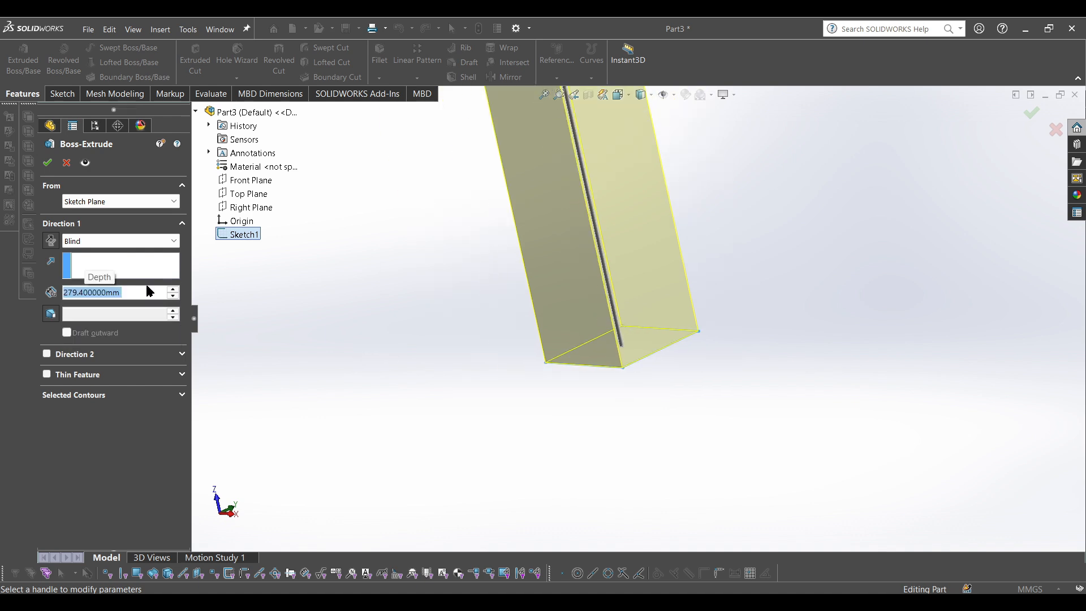
{"action": "type", "text": "100"}
{"action": "key", "text": "Return"}
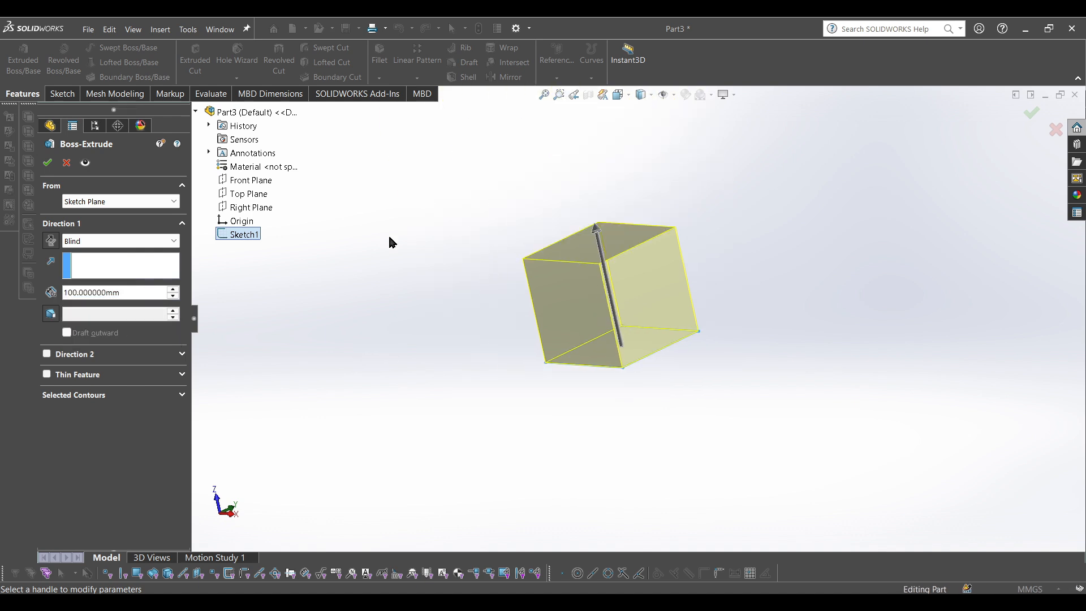
Stretch the extrusion preview with its direction arrow and reset the depth to 100 mm
{"action": "mouse_move", "coordinate": [595, 238]}
{"action": "left_mouse_down"}
{"action": "mouse_move", "coordinate": [598, 224]}
{"action": "mouse_move", "coordinate": [609, 303]}
{"action": "mouse_move", "coordinate": [585, 169]}
{"action": "mouse_move", "coordinate": [616, 256]}
{"action": "mouse_move", "coordinate": [589, 195]}
{"action": "left_mouse_up"}
{"action": "type", "text": "100"}
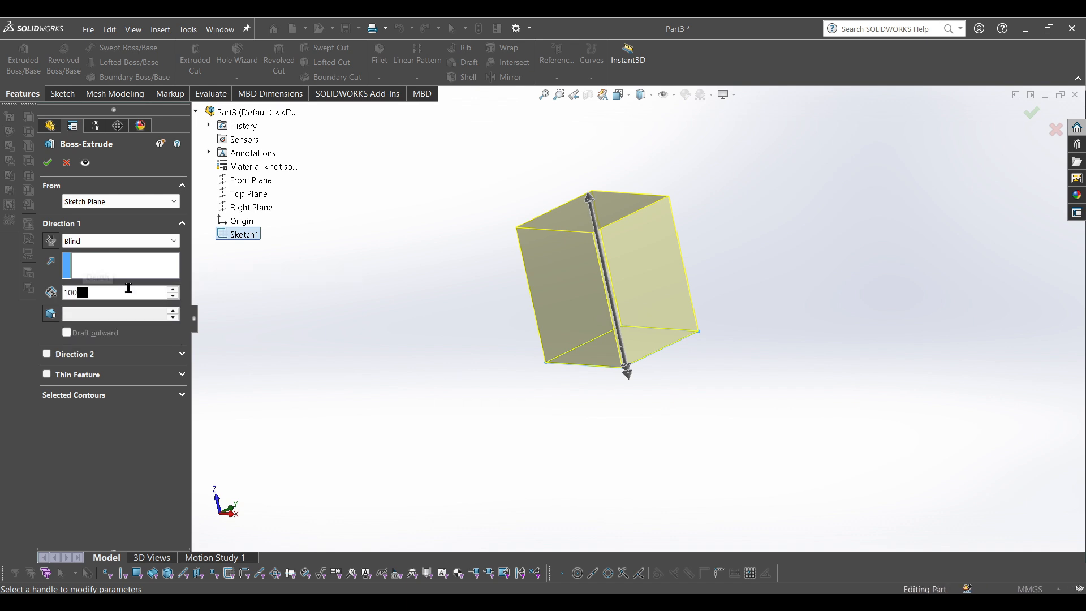
{"action": "key", "text": "Return"}
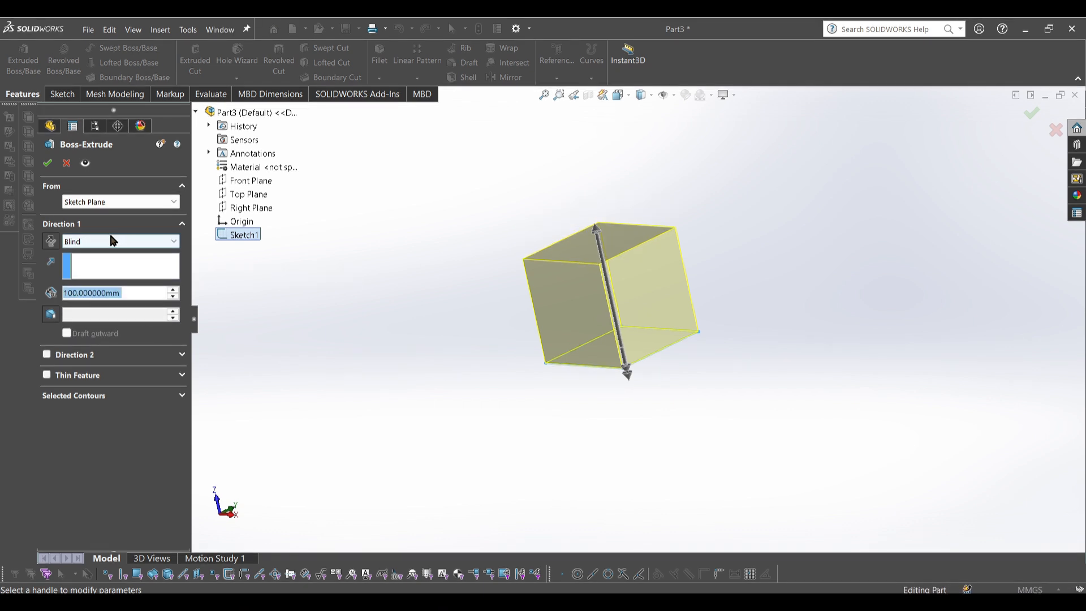
Try a Mid Plane end condition and stretch the extrusion preview to 112 mm with its direction arrow
{"action": "left_click", "coordinate": [113, 224]}
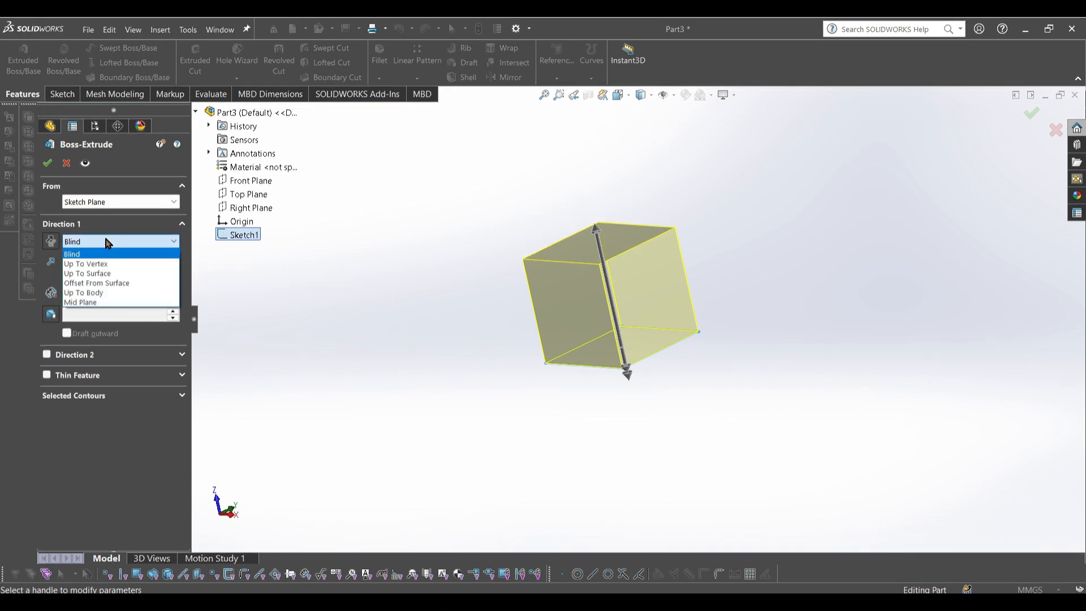
{"action": "left_click", "coordinate": [85, 302]}
{"action": "scroll", "coordinate": [637, 362], "scroll_direction": "down", "scroll_amount": 3}
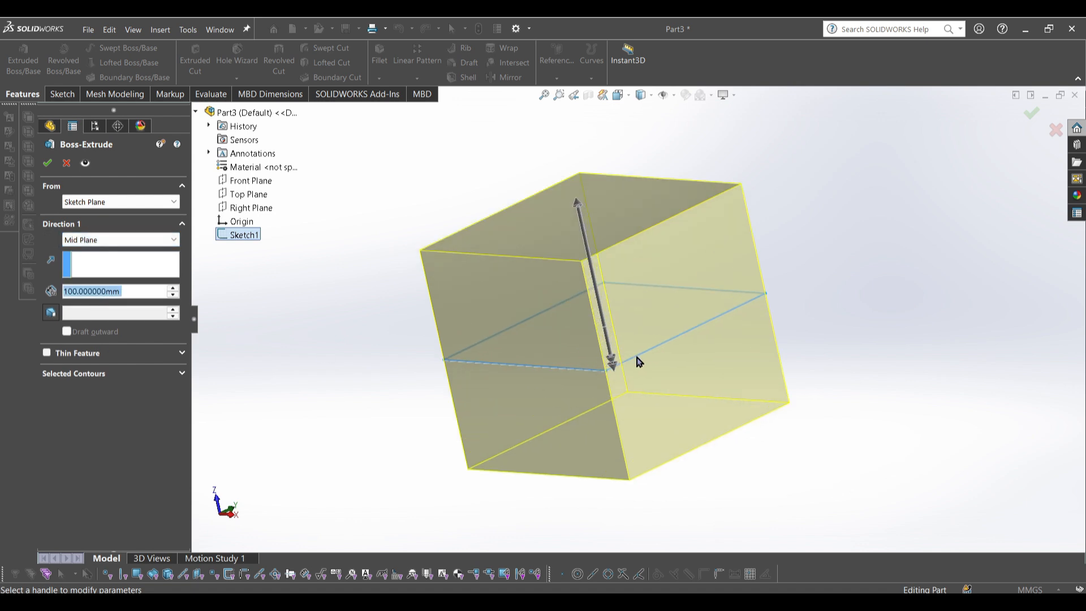
{"action": "scroll", "coordinate": [638, 362], "scroll_direction": "down", "scroll_amount": 2}
{"action": "middle_click_drag", "start_coordinate": [478, 380], "coordinate": [501, 392]}
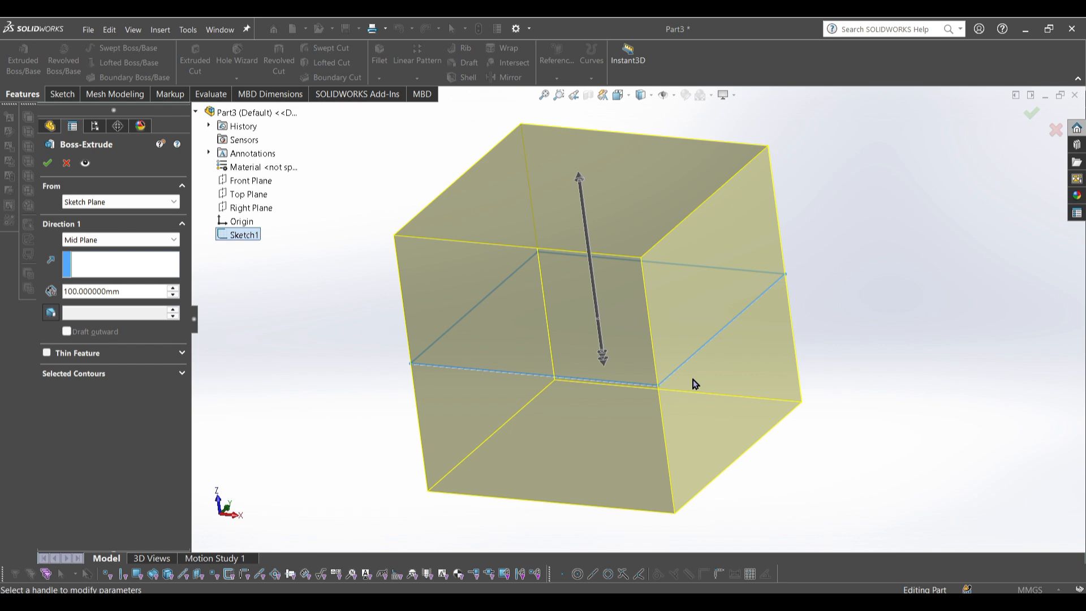
{"action": "left_click", "coordinate": [140, 240]}
{"action": "left_click", "coordinate": [140, 240]}
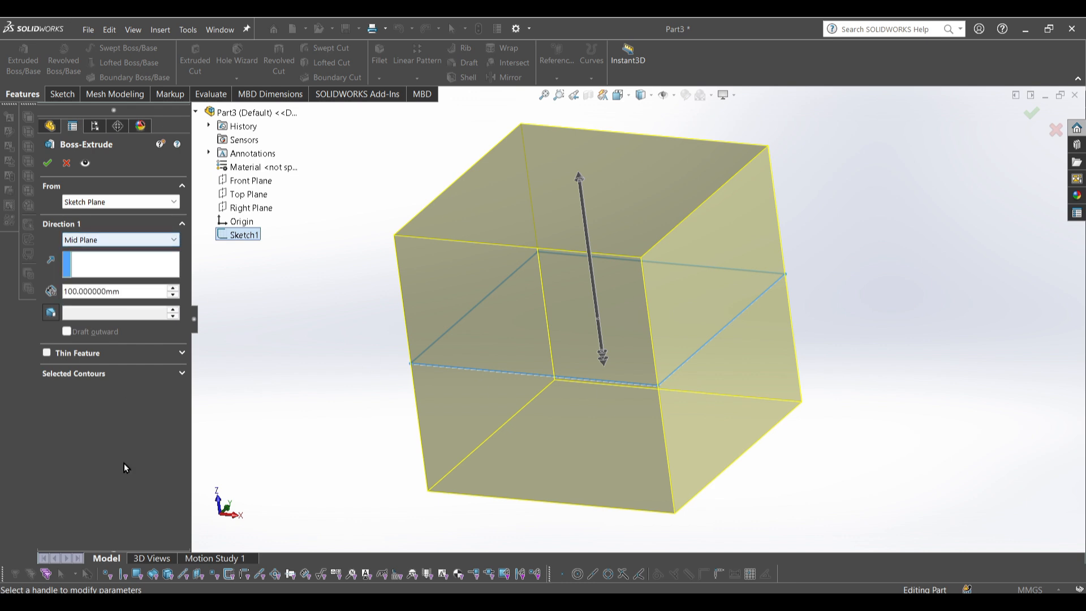
{"action": "middle_click_drag", "start_coordinate": [517, 356], "coordinate": [606, 239]}
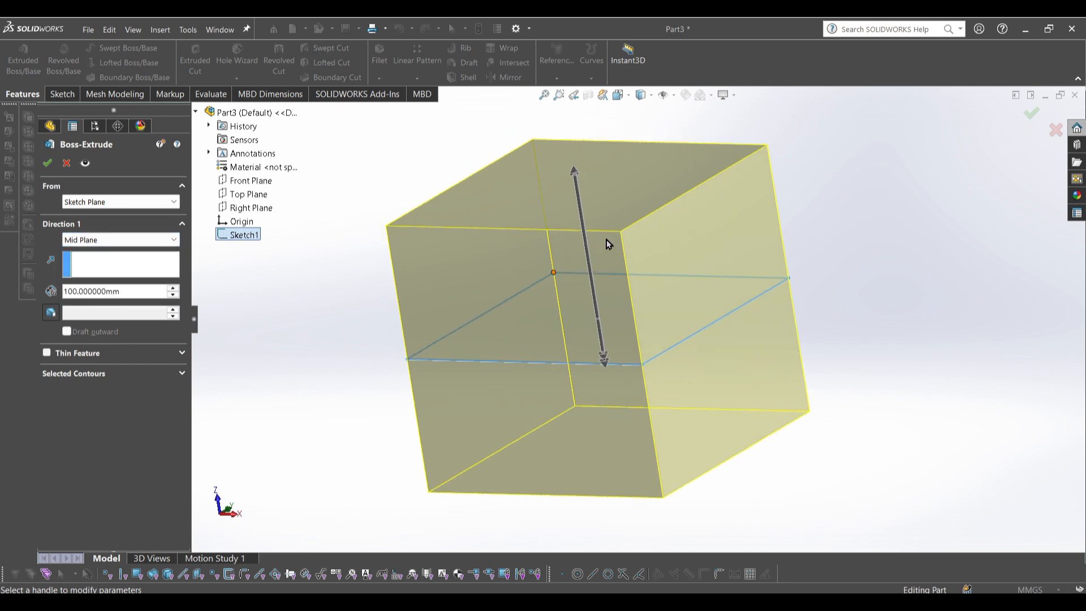
{"action": "mouse_move", "coordinate": [579, 173]}
{"action": "left_mouse_down"}
{"action": "mouse_move", "coordinate": [576, 149]}
{"action": "mouse_move", "coordinate": [591, 257]}
{"action": "mouse_move", "coordinate": [581, 150]}
{"action": "mouse_move", "coordinate": [602, 226]}
{"action": "mouse_move", "coordinate": [574, 187]}
{"action": "left_mouse_up"}
{"action": "left_click", "coordinate": [104, 203]}
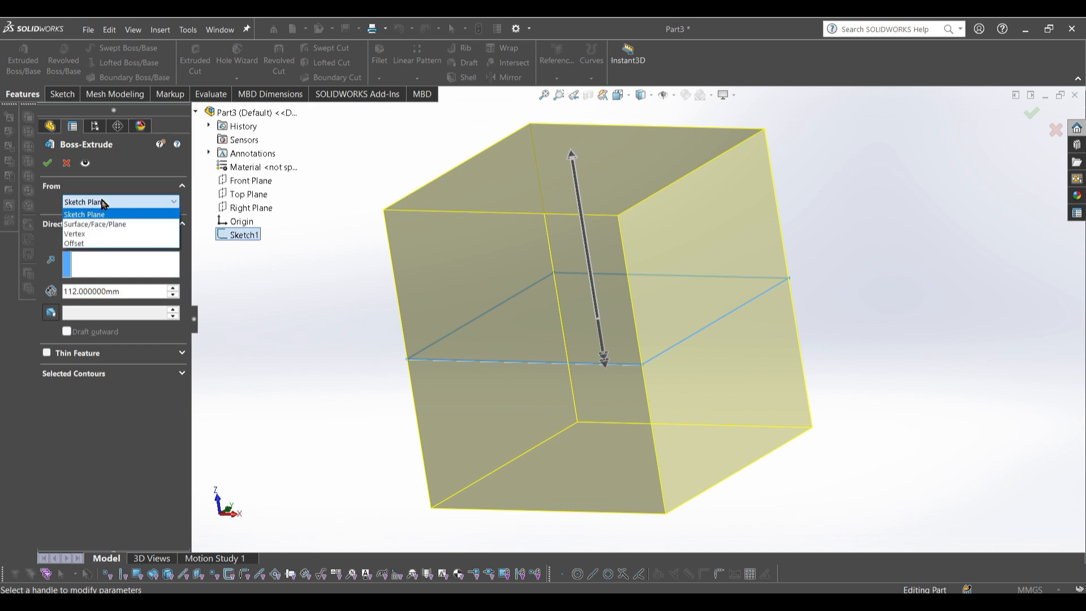
{"action": "left_click", "coordinate": [103, 210]}
{"action": "left_click", "coordinate": [103, 225]}
{"action": "left_click", "coordinate": [97, 204]}
{"action": "left_click", "coordinate": [98, 204]}
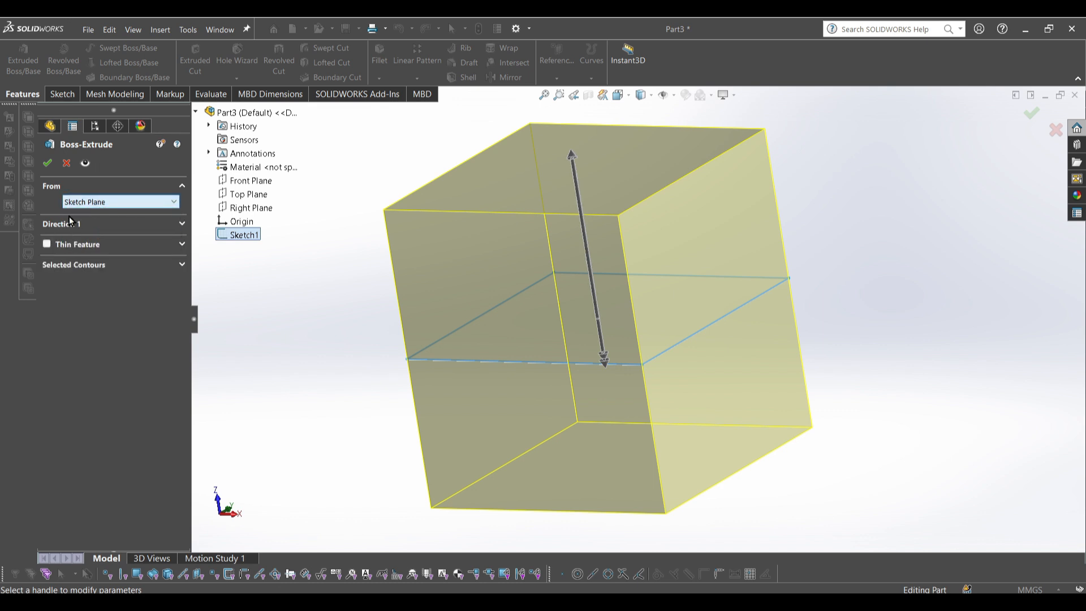
Set the end condition back to Blind with a depth of 100 mm and complete the extrusion
{"action": "left_click", "coordinate": [63, 224]}
{"action": "left_click", "coordinate": [113, 242]}
{"action": "left_click", "coordinate": [88, 253]}
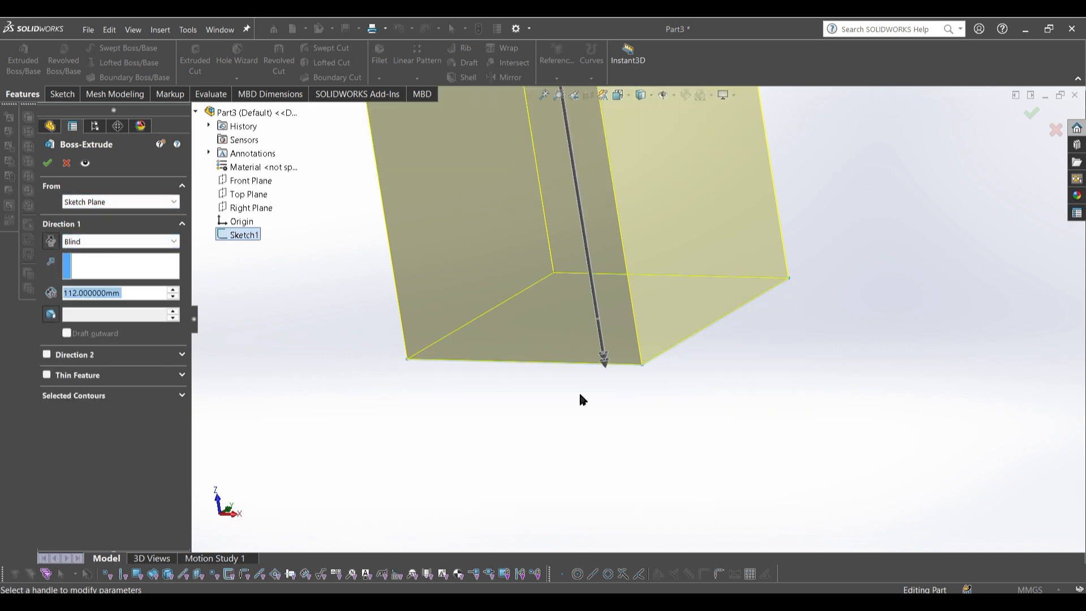
{"action": "middle_click_drag", "start_coordinate": [581, 399], "coordinate": [505, 301]}
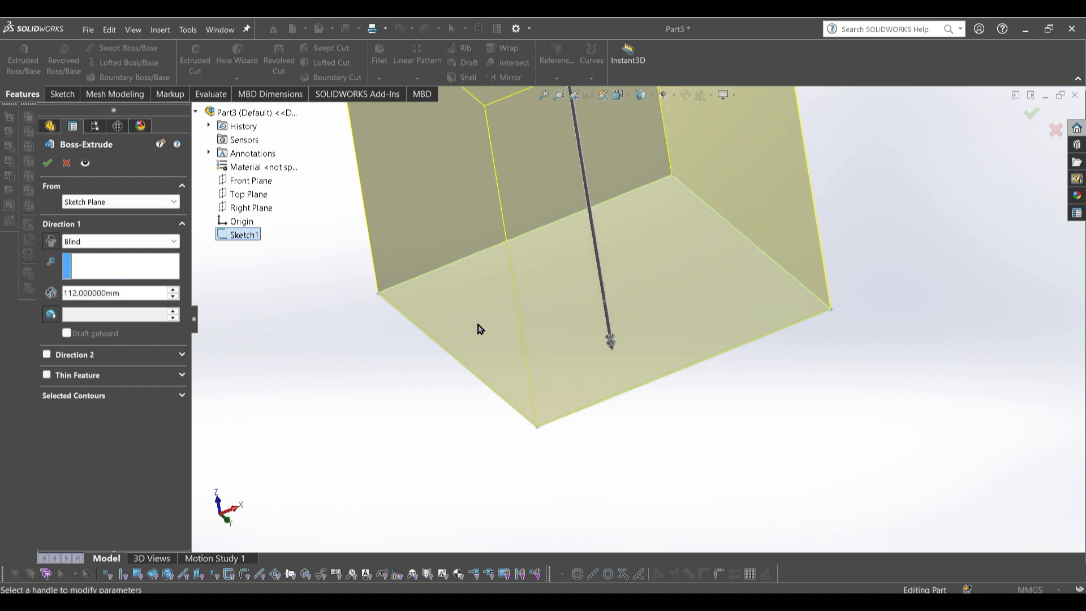
{"action": "double_click", "coordinate": [81, 294]}
{"action": "type", "text": "100"}
{"action": "key", "text": "Return"}
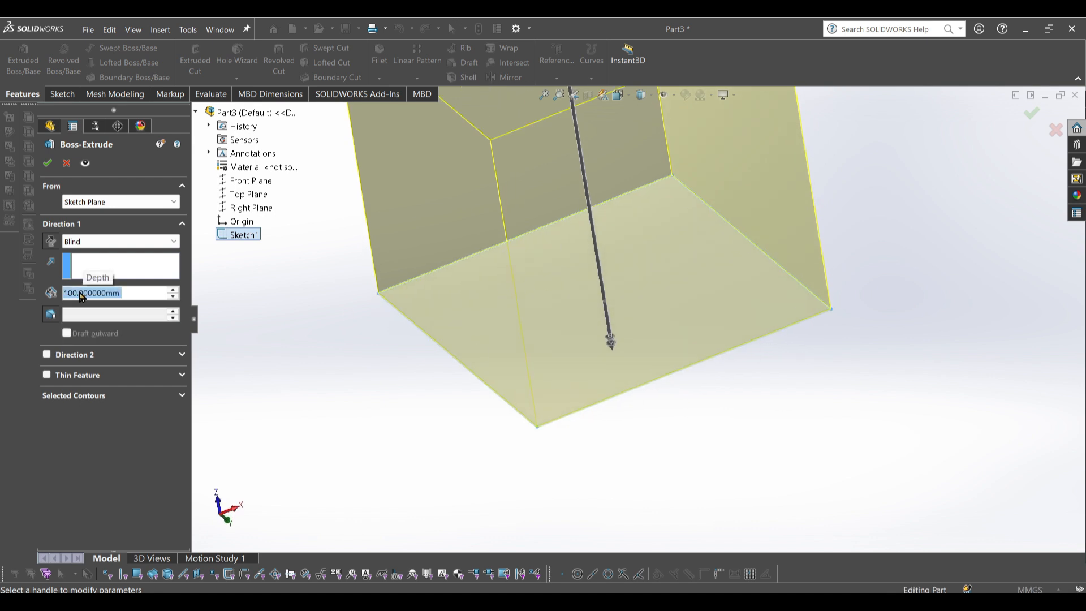
{"action": "scroll", "coordinate": [520, 328], "scroll_direction": "up", "scroll_amount": 6}
{"action": "scroll", "coordinate": [673, 250], "scroll_direction": "down", "scroll_amount": 2}
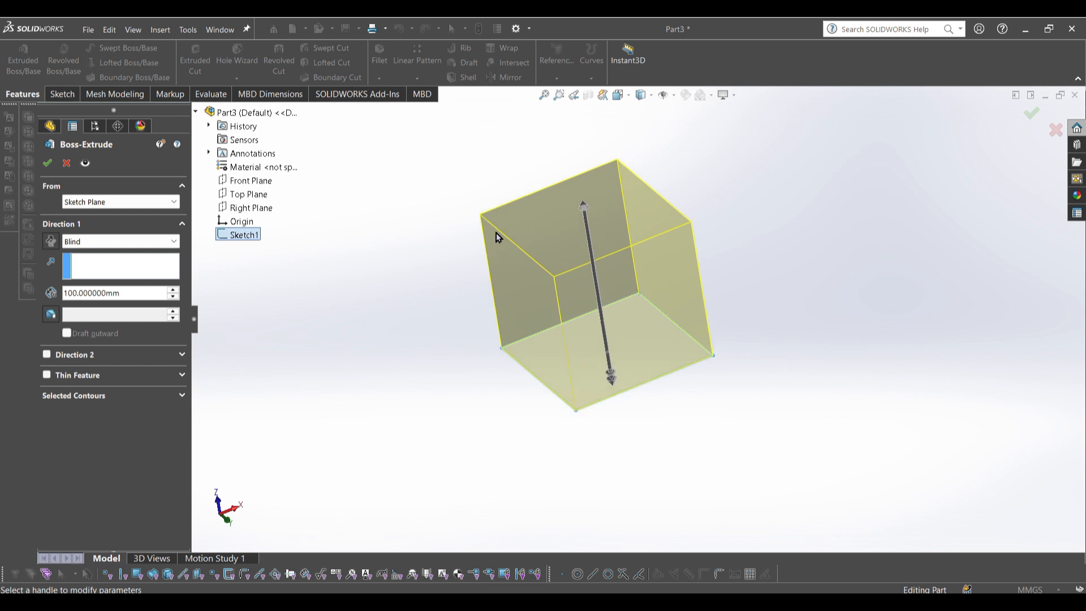
{"action": "middle_click_drag", "start_coordinate": [440, 225], "coordinate": [410, 367]}
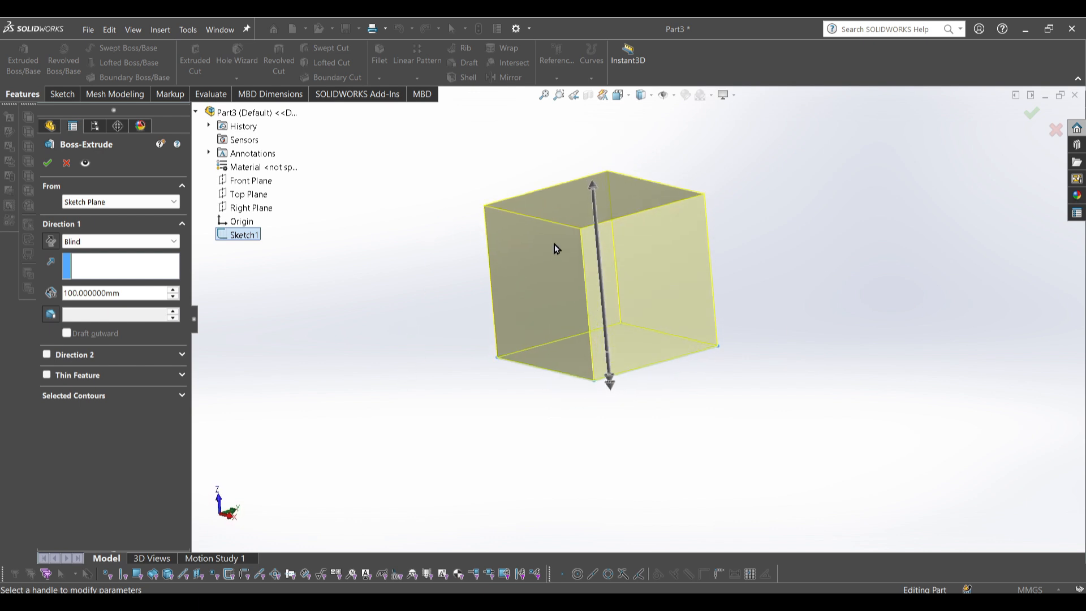
{"action": "left_click", "coordinate": [48, 163]}
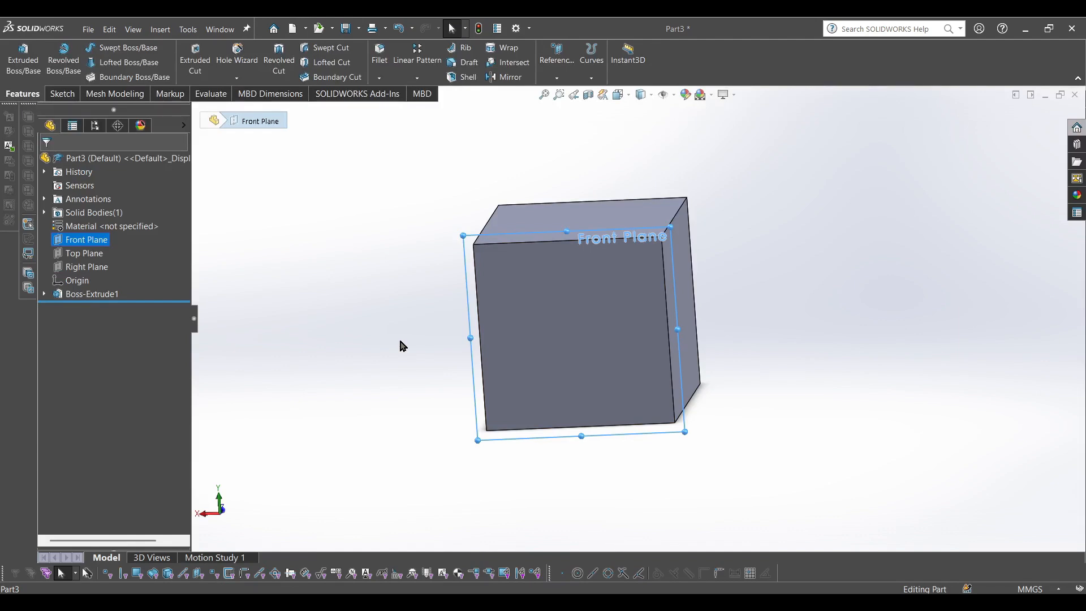
Examine the extruded cube from several angles and compare its faces with the Front Plane
{"action": "key", "text": "Escape"}
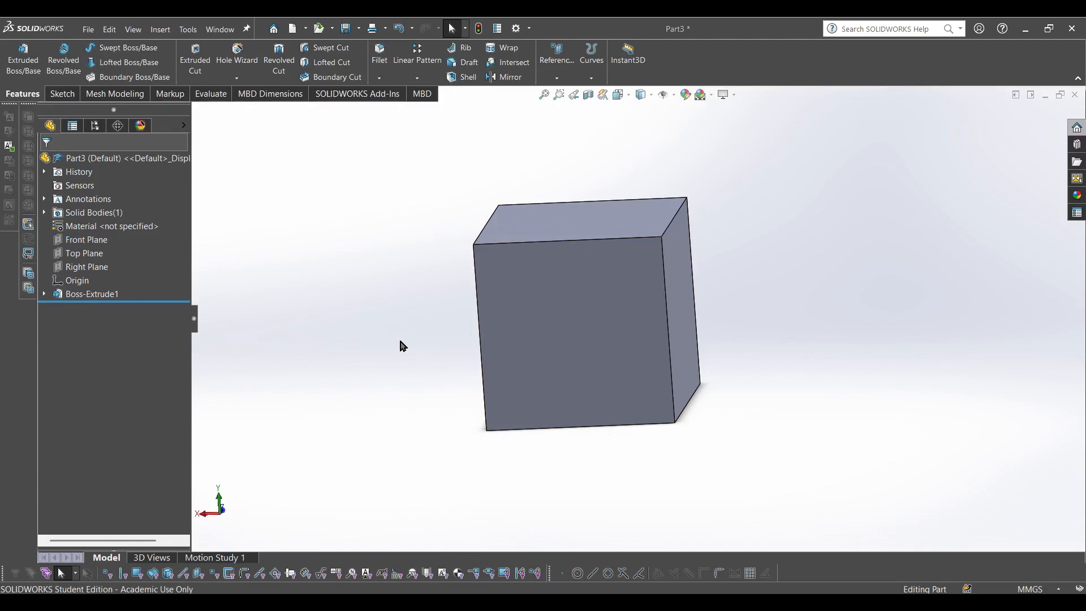
{"action": "middle_click_drag", "start_coordinate": [555, 334], "coordinate": [515, 309]}
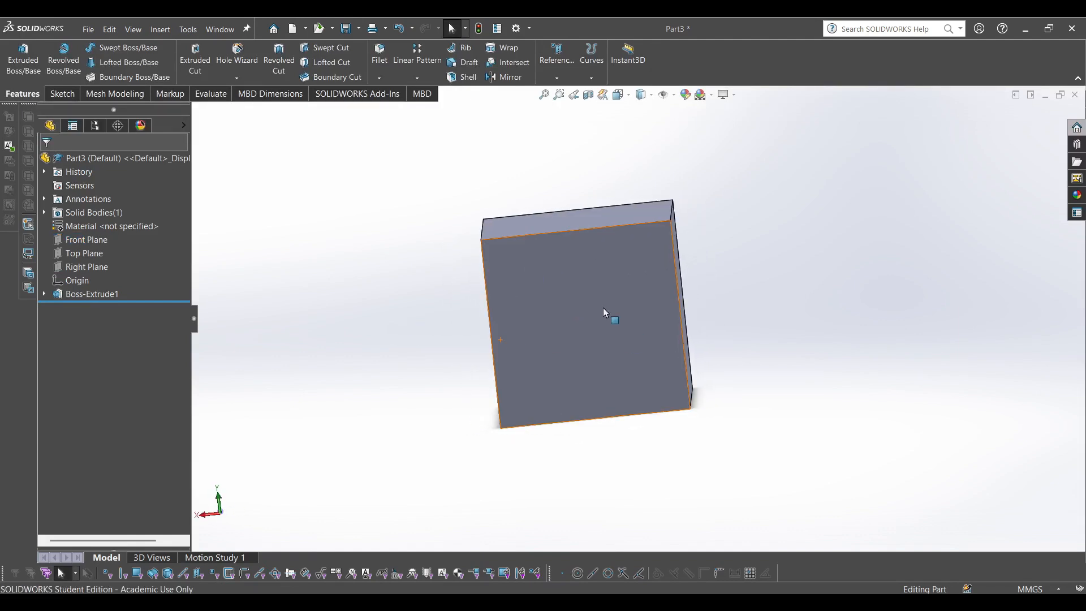
{"action": "middle_click_drag", "start_coordinate": [604, 312], "coordinate": [431, 356]}
{"action": "left_click", "coordinate": [611, 320]}
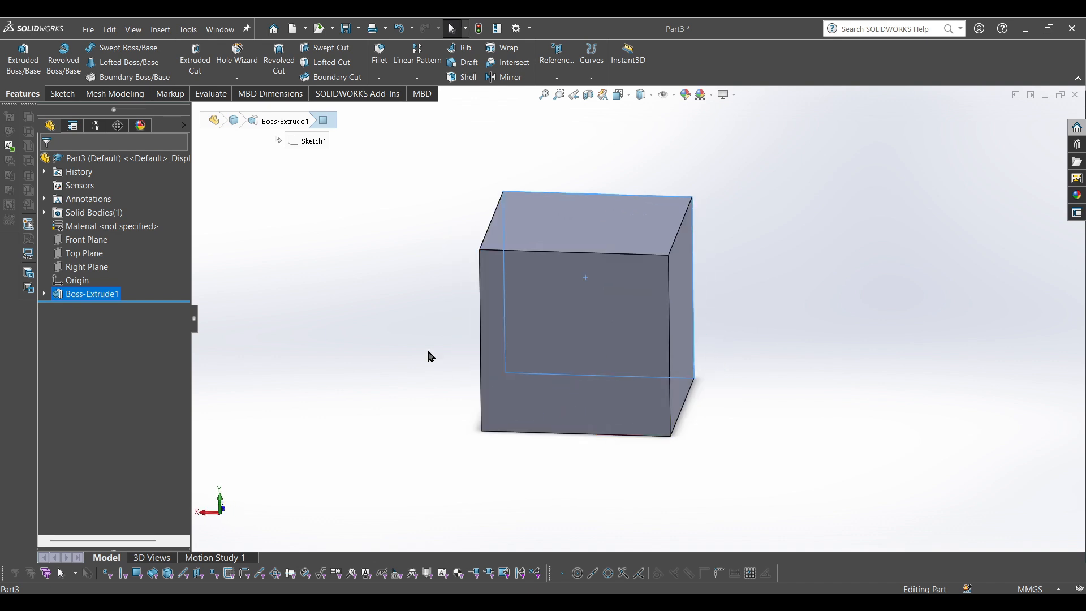
{"action": "left_click", "coordinate": [431, 357]}
{"action": "left_click", "coordinate": [82, 239]}
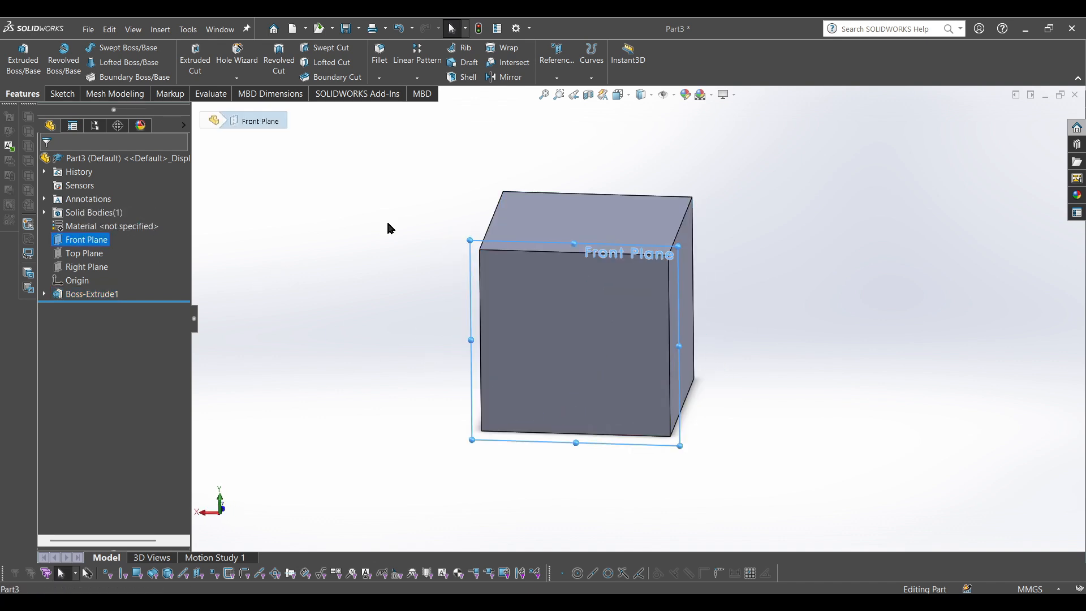
{"action": "middle_click_drag", "start_coordinate": [390, 229], "coordinate": [442, 297]}
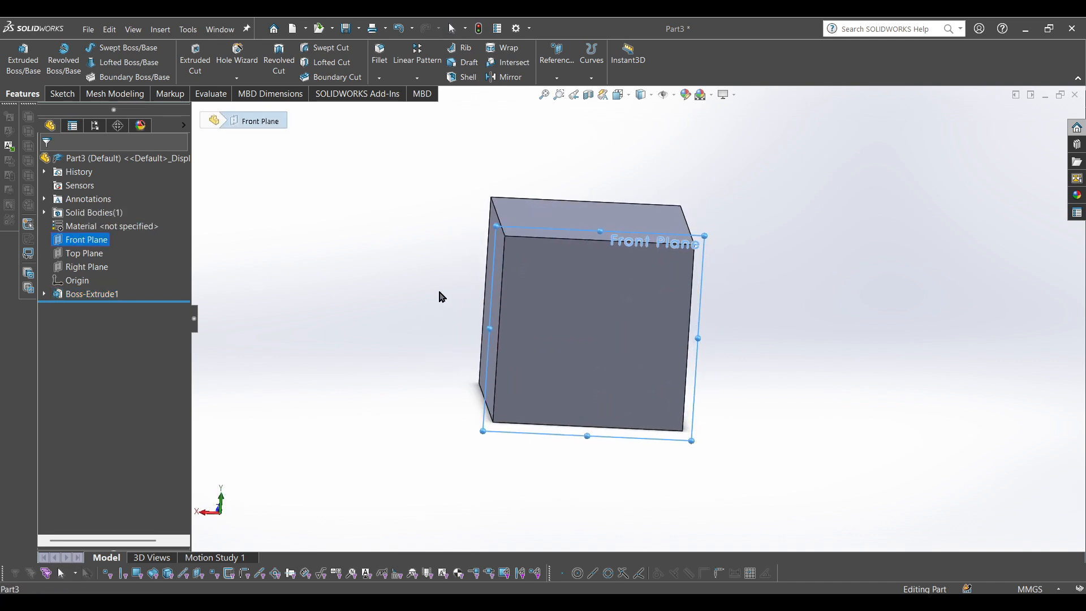
{"action": "left_click", "coordinate": [443, 297]}
Start a new sketch on the cube face that lies on the Front Plane
{"action": "left_click", "coordinate": [565, 323]}
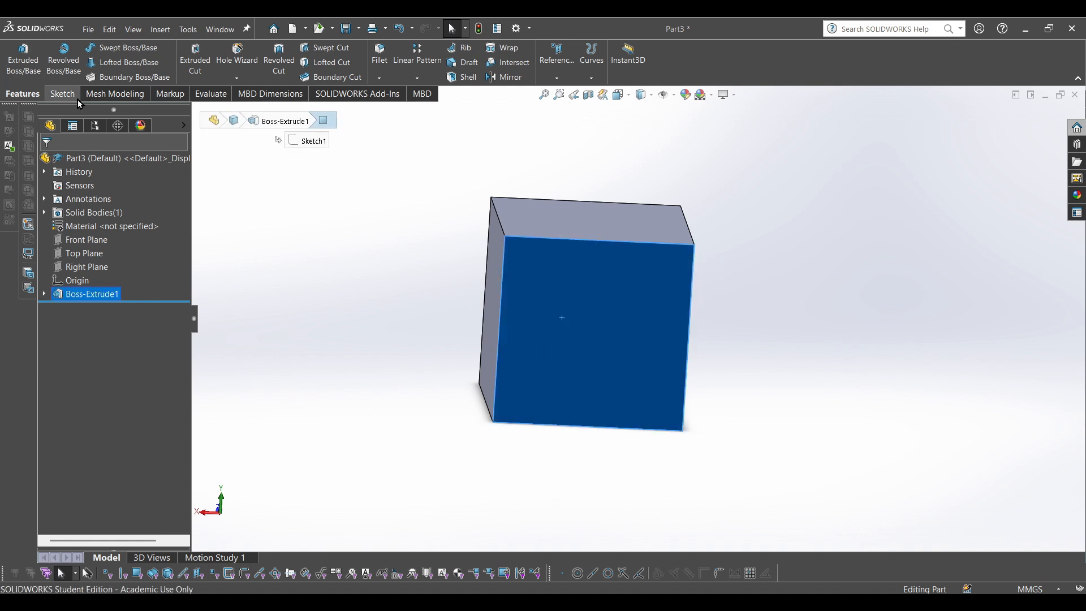
{"action": "left_click", "coordinate": [73, 96]}
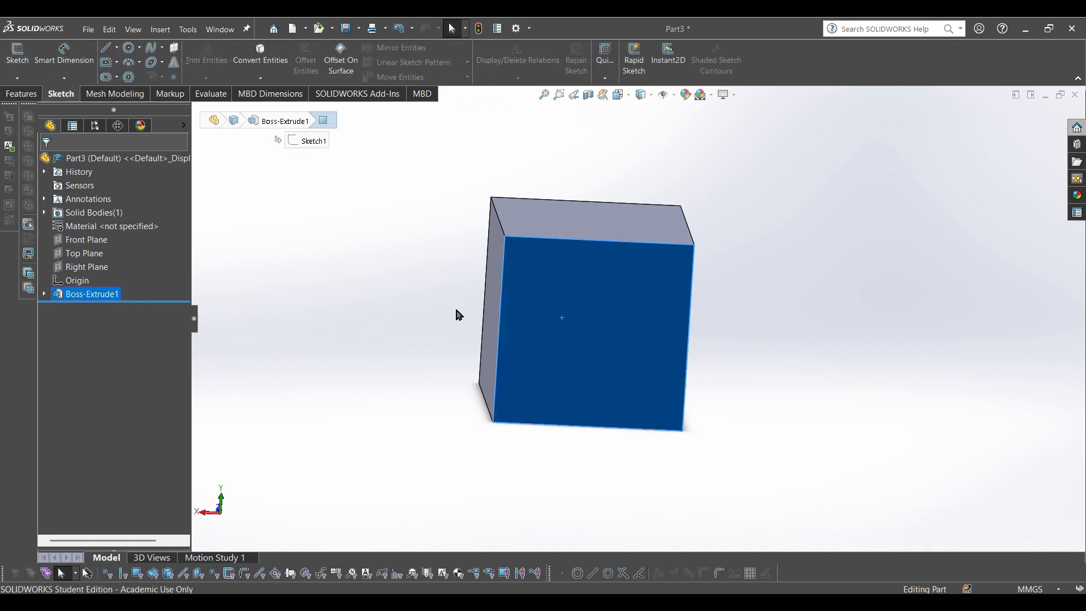
{"action": "left_click", "coordinate": [17, 54]}
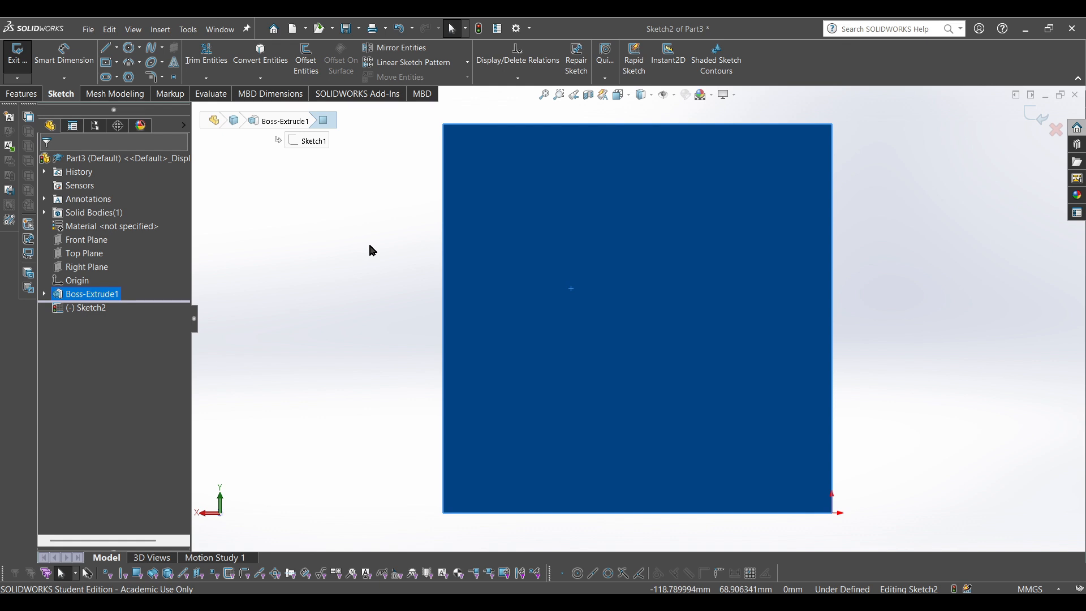
{"action": "middle_click_drag", "start_coordinate": [356, 263], "coordinate": [364, 301]}
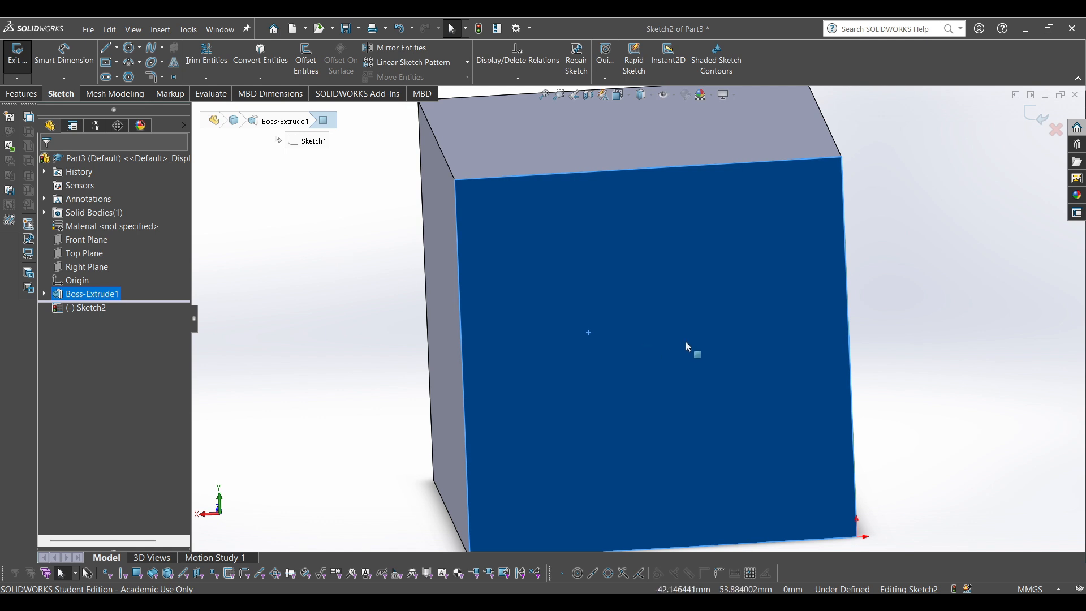
{"action": "middle_click_drag", "start_coordinate": [688, 346], "coordinate": [389, 237]}
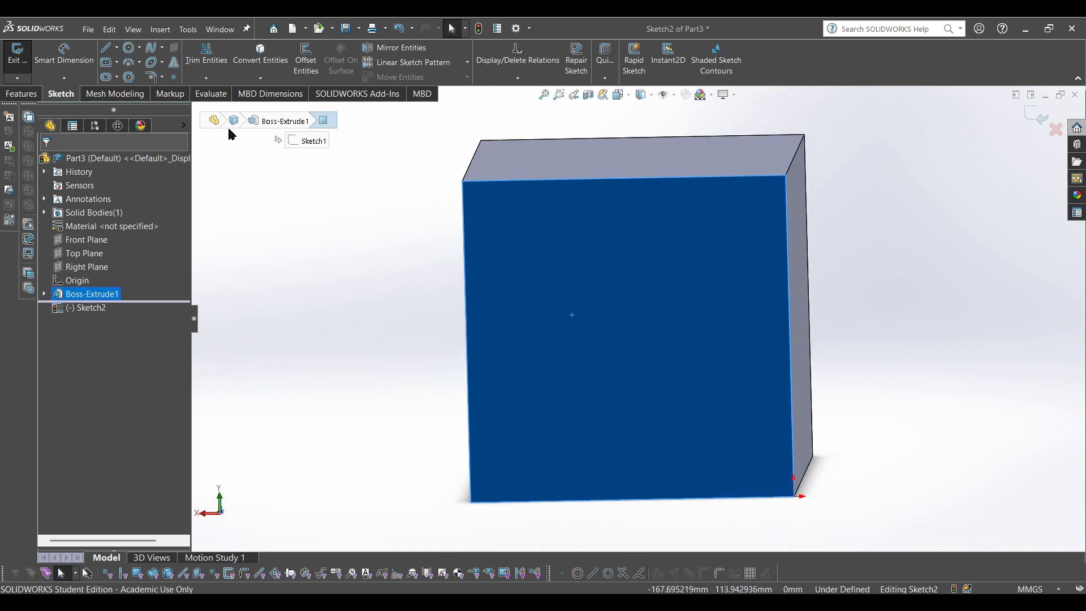
Sketch a circle about 30 mm in diameter near the middle of the cube face
{"action": "left_click", "coordinate": [117, 48]}
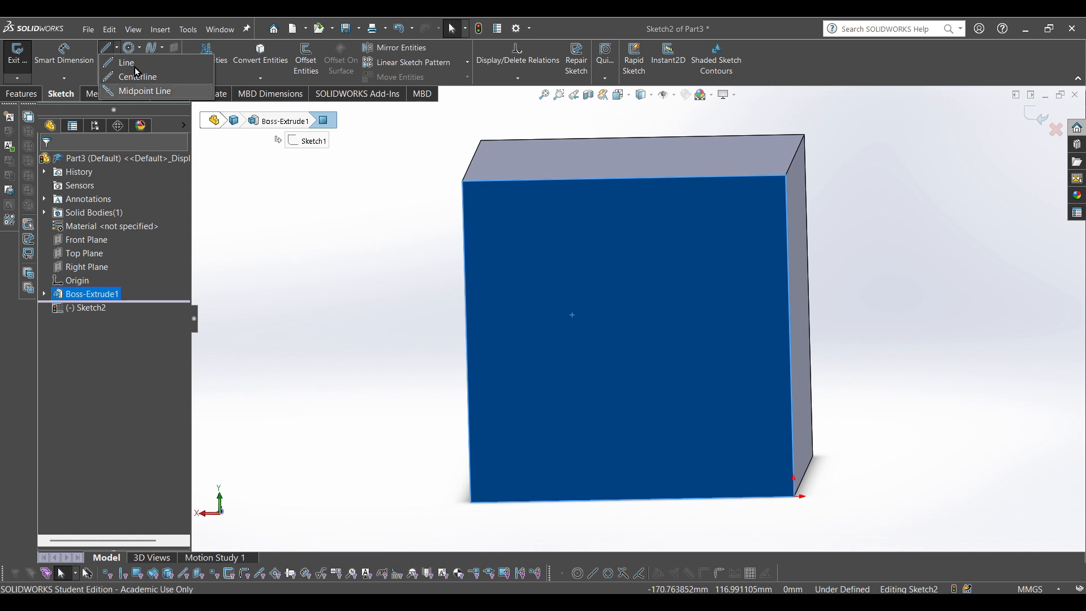
{"action": "left_click", "coordinate": [139, 48]}
{"action": "left_click", "coordinate": [148, 62]}
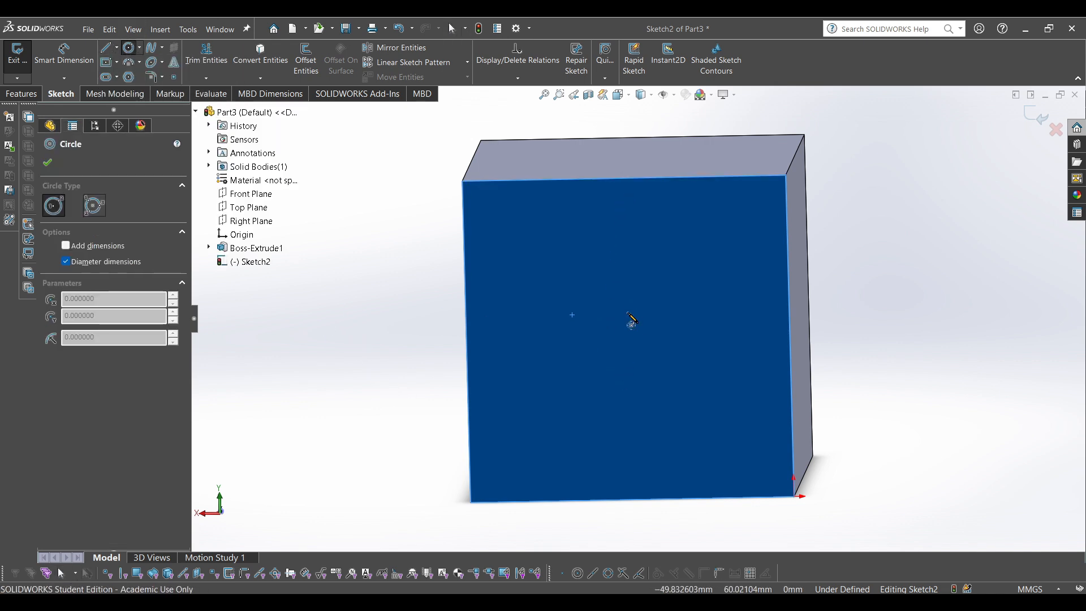
{"action": "left_click", "coordinate": [619, 345]}
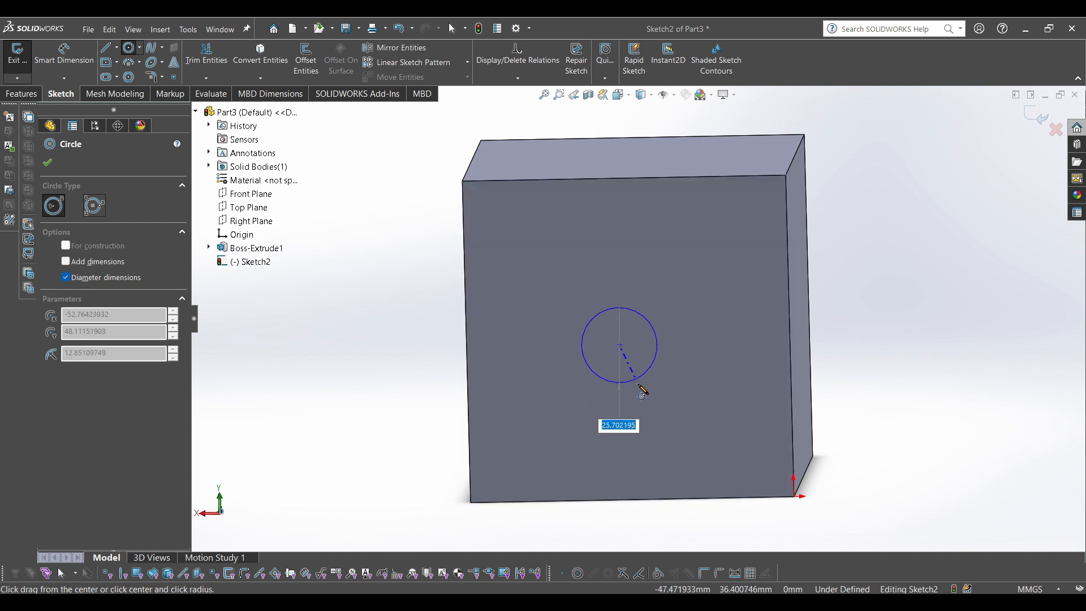
{"action": "left_click", "coordinate": [639, 386]}
{"action": "middle_click_drag", "start_coordinate": [546, 320], "coordinate": [539, 316]}
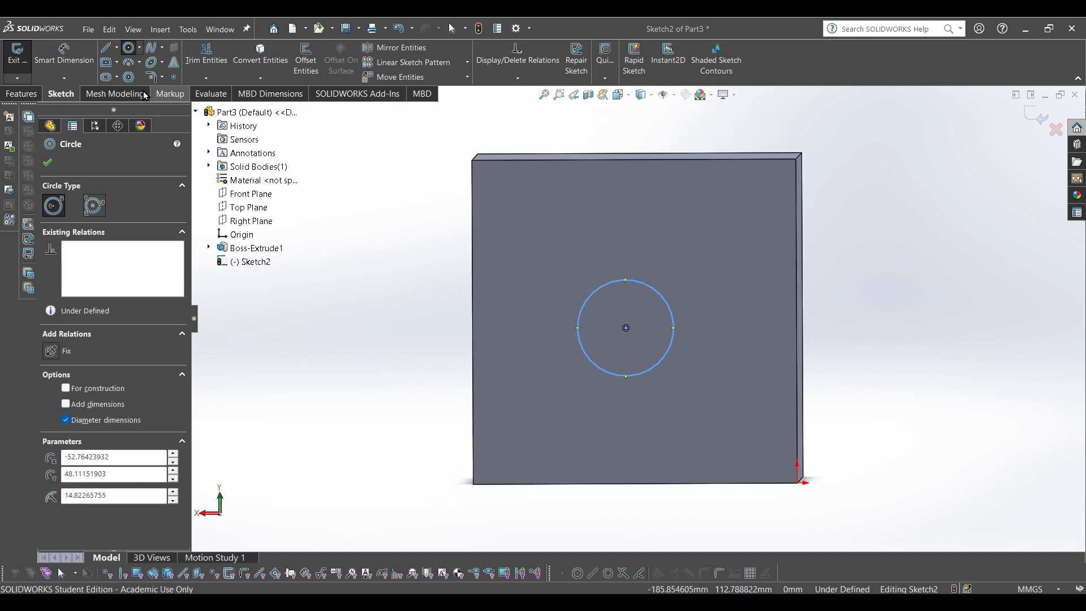
{"action": "key", "text": "Escape"}
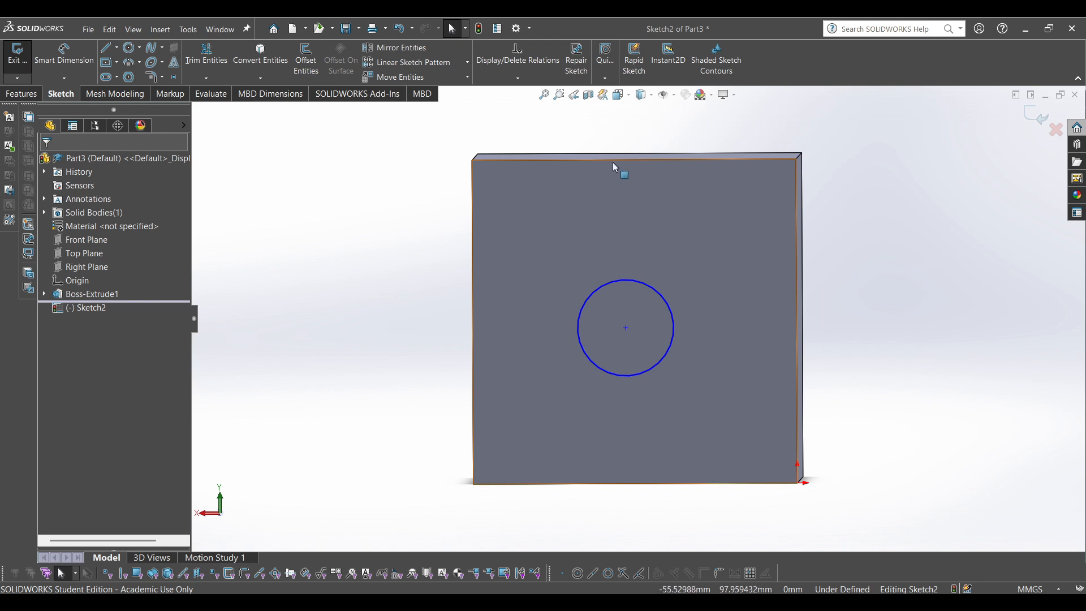
Move the circle slightly upward on the face and enlarge it until it spans over half the face's width
{"action": "left_click_drag", "start_coordinate": [626, 329], "coordinate": [637, 308]}
{"action": "left_click", "coordinate": [427, 315]}
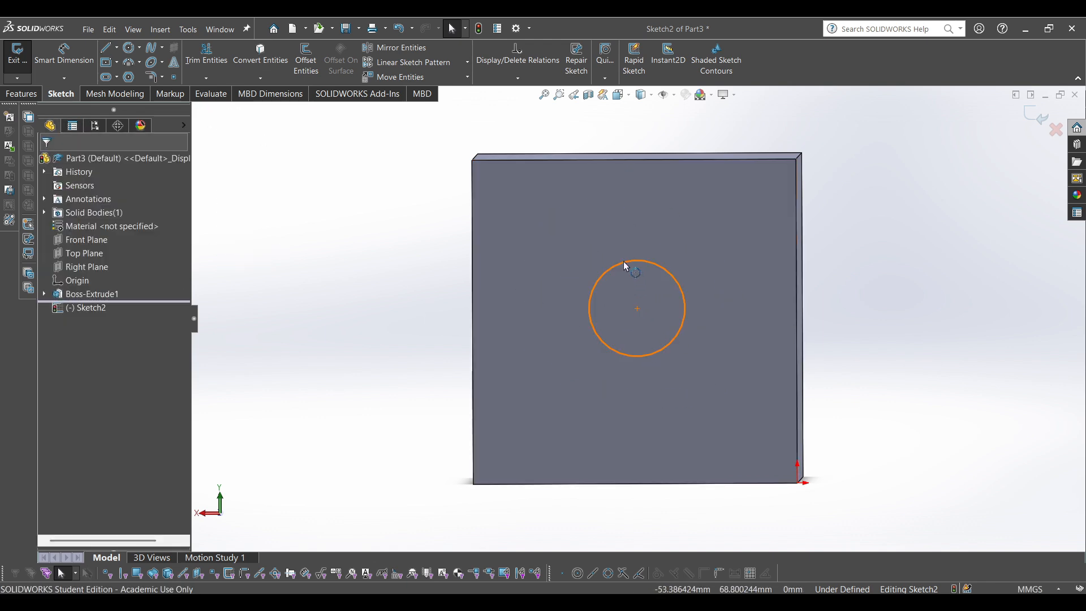
{"action": "left_click_drag", "start_coordinate": [624, 261], "coordinate": [638, 208]}
{"action": "left_click", "coordinate": [407, 388]}
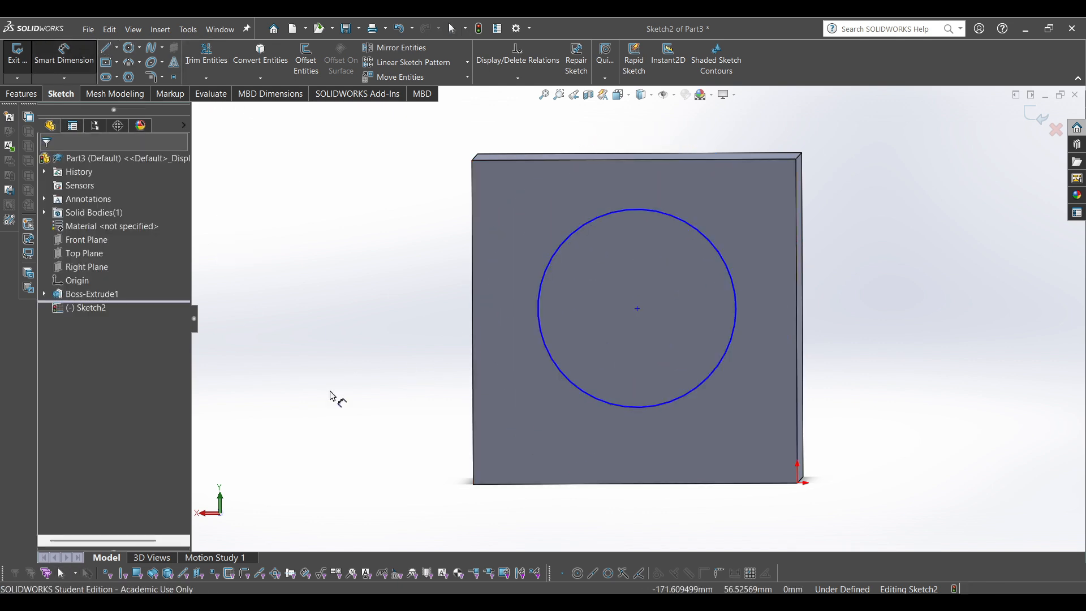
{"action": "left_click", "coordinate": [65, 57]}
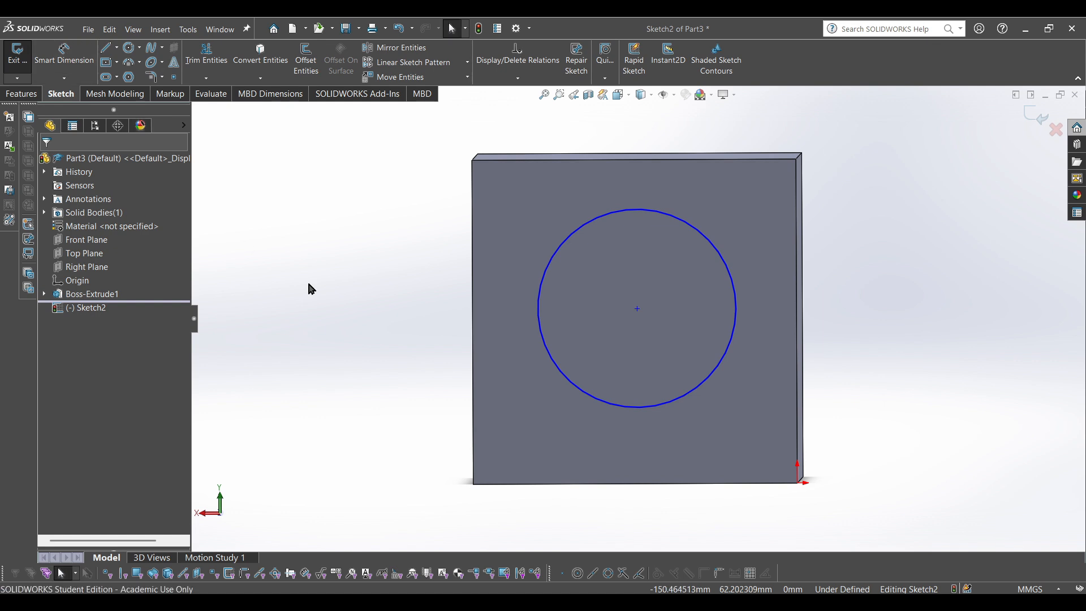
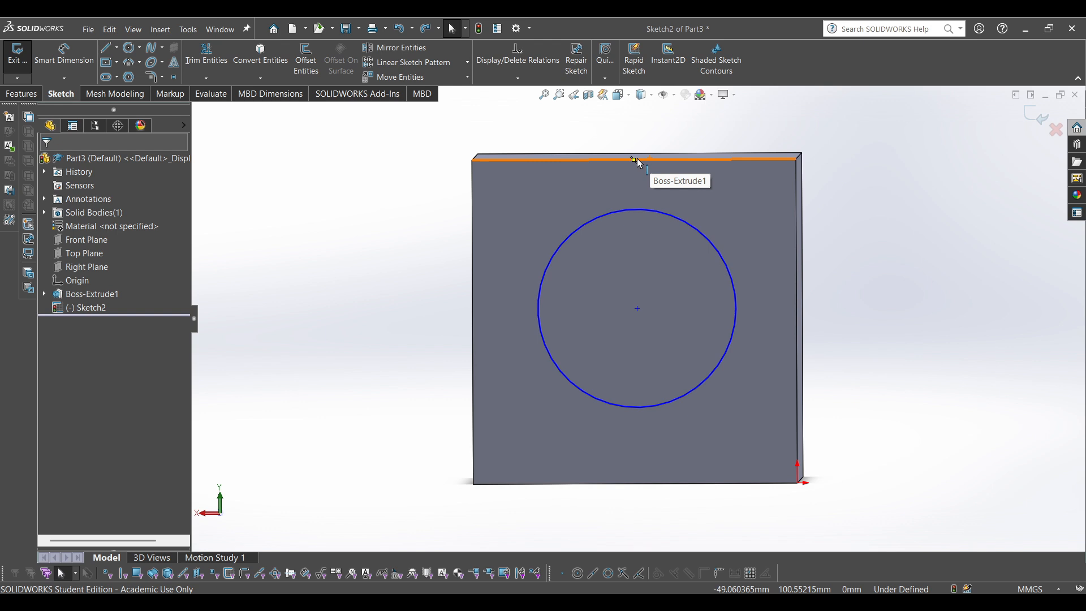
Add a Vertical relation between the circle's centre and the midpoint of the cube face's upper edge
{"action": "left_click", "coordinate": [634, 160]}
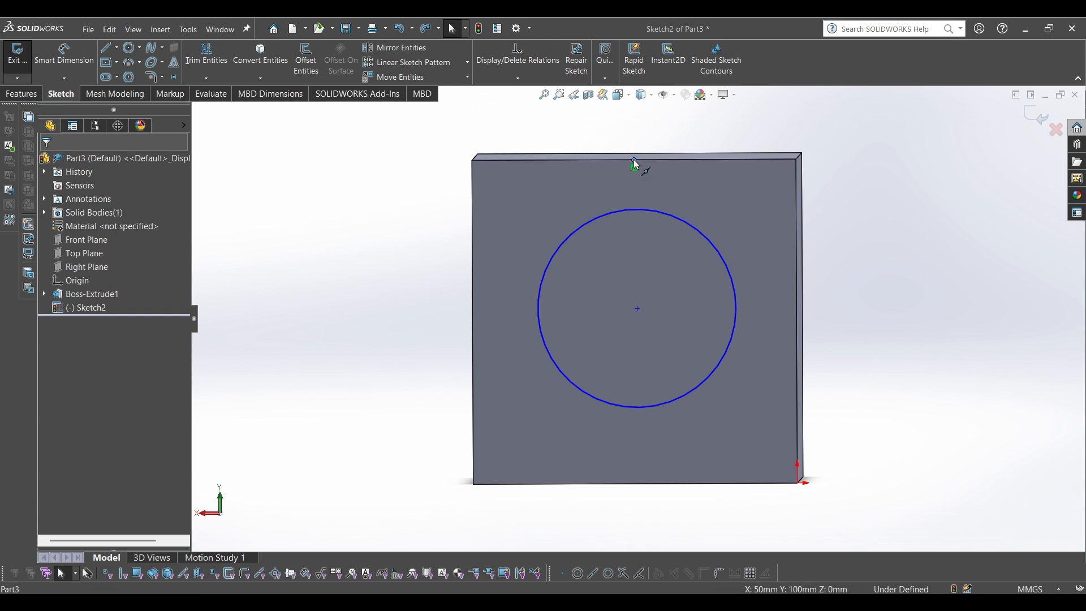
{"action": "left_click", "coordinate": [637, 309]}
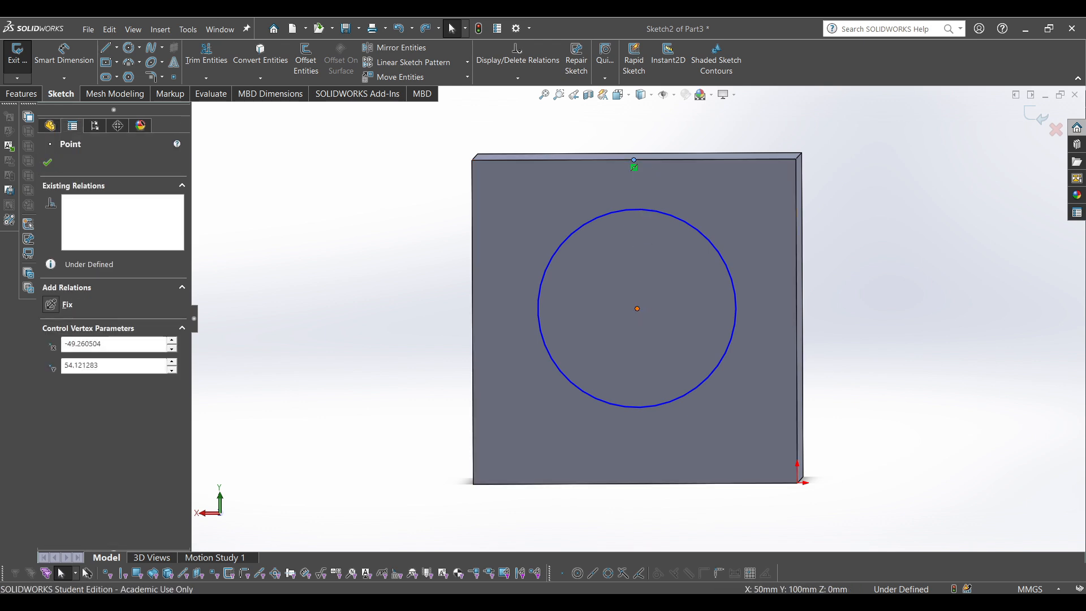
{"action": "left_click", "coordinate": [638, 309], "text": "ctrl"}
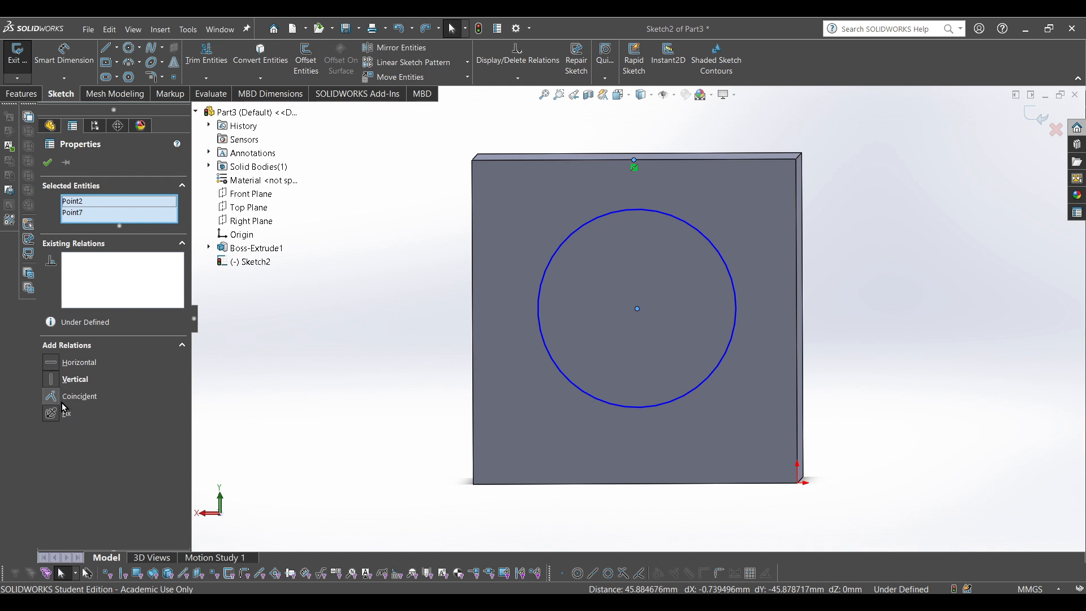
{"action": "left_click", "coordinate": [61, 380]}
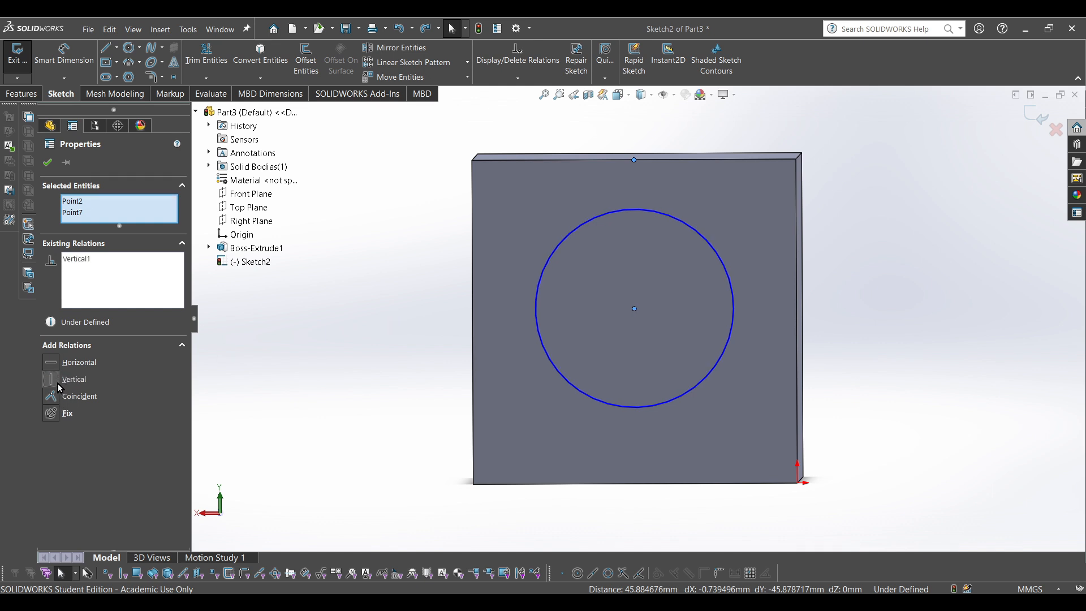
{"action": "left_click", "coordinate": [358, 438]}
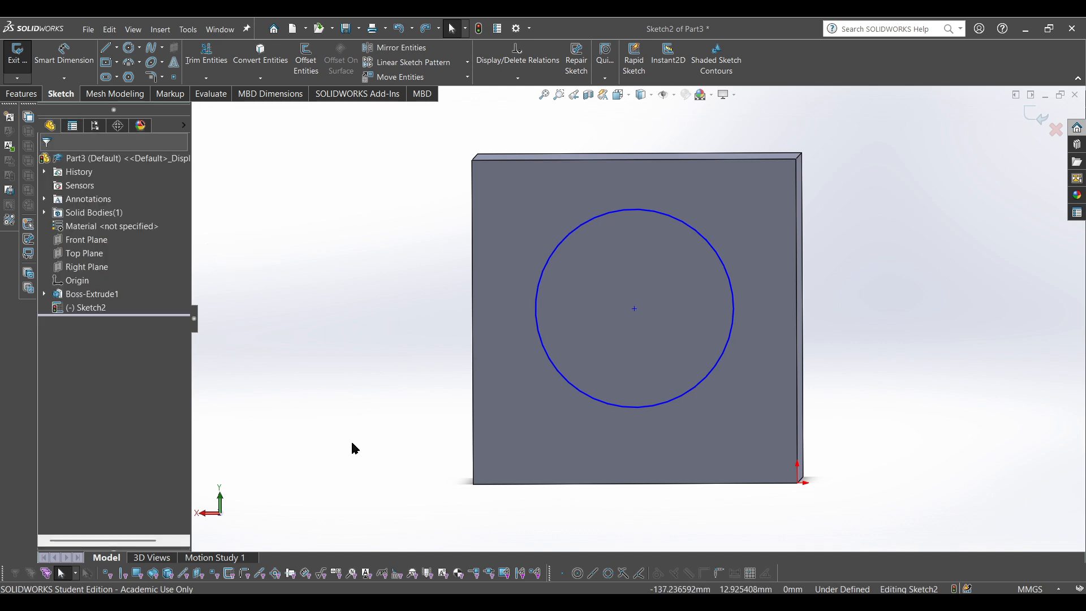
Add a Horizontal relation between the circle's centre and the midpoint of the face's vertical edge nearest the origin
{"action": "left_click", "coordinate": [636, 310]}
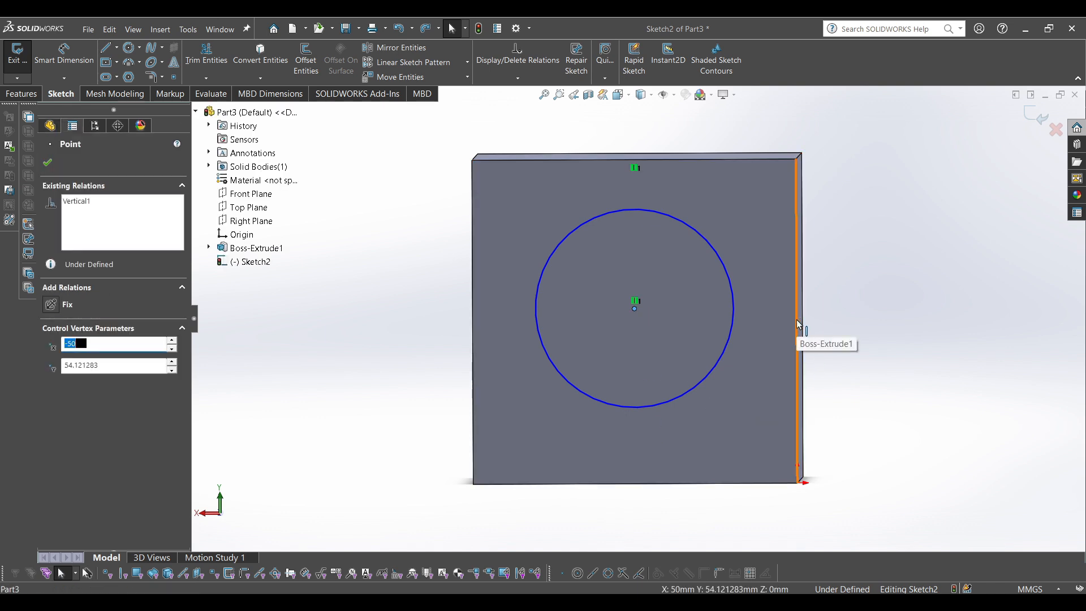
{"action": "key", "text": "Escape"}
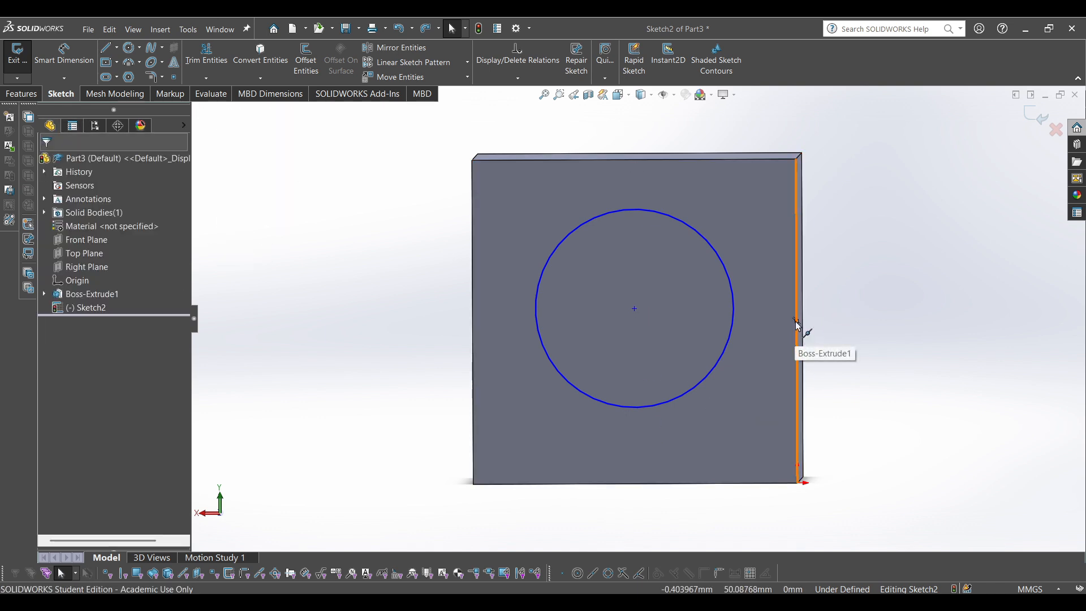
{"action": "left_click", "coordinate": [797, 321]}
{"action": "left_click", "coordinate": [635, 309], "text": "ctrl"}
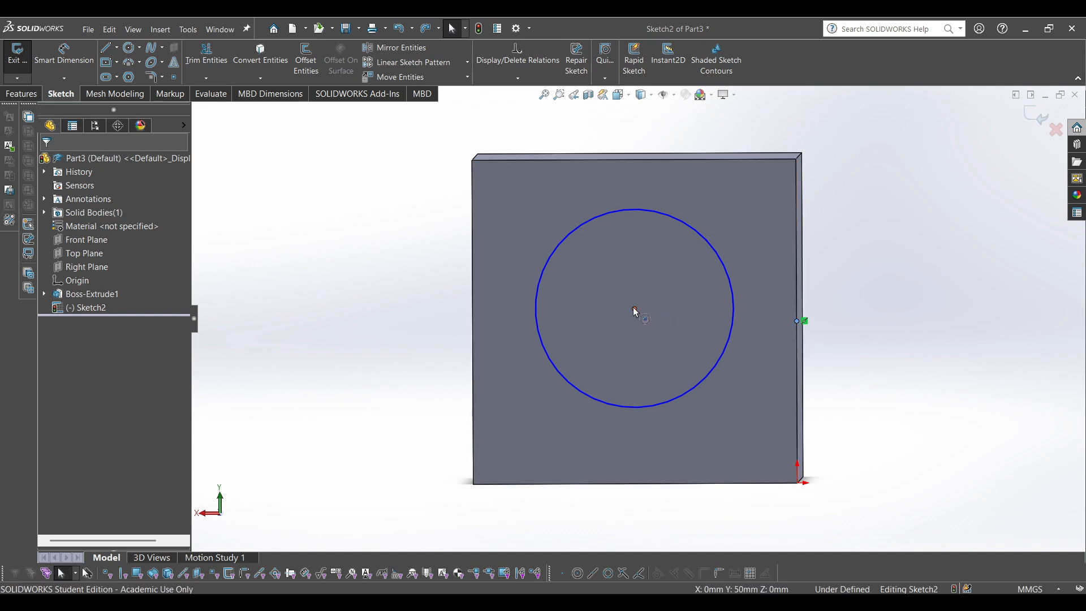
{"action": "left_click", "coordinate": [80, 362]}
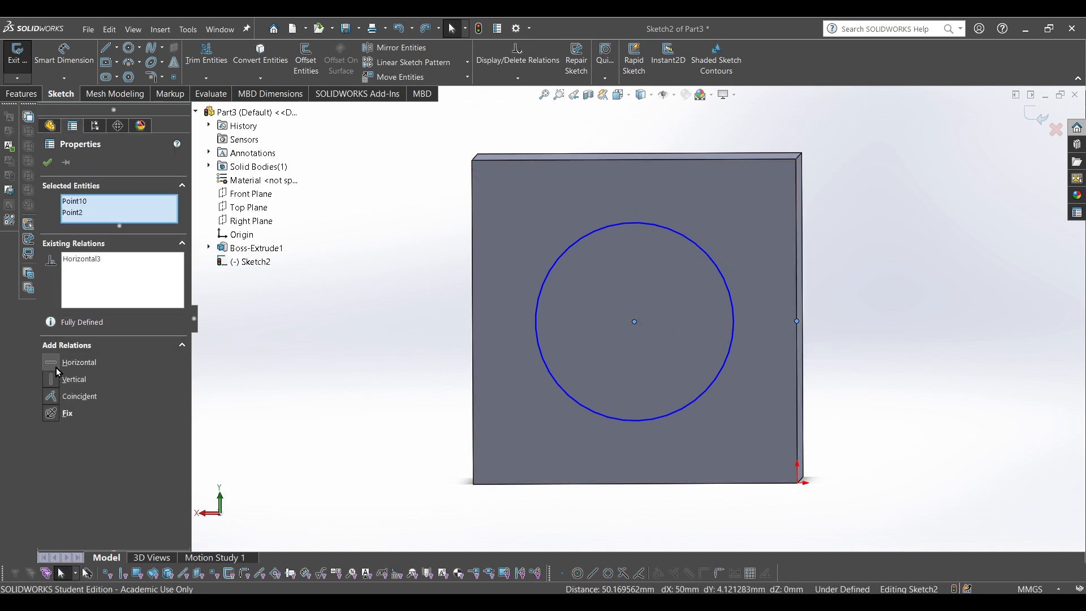
{"action": "left_click", "coordinate": [347, 426]}
Try to move the circle by its centre, and shrink it to about 41 mm in diameter
{"action": "left_click_drag", "start_coordinate": [634, 322], "coordinate": [848, 395]}
{"action": "scroll", "coordinate": [868, 400], "scroll_direction": "up", "scroll_amount": 1}
{"action": "scroll", "coordinate": [698, 359], "scroll_direction": "down", "scroll_amount": 6}
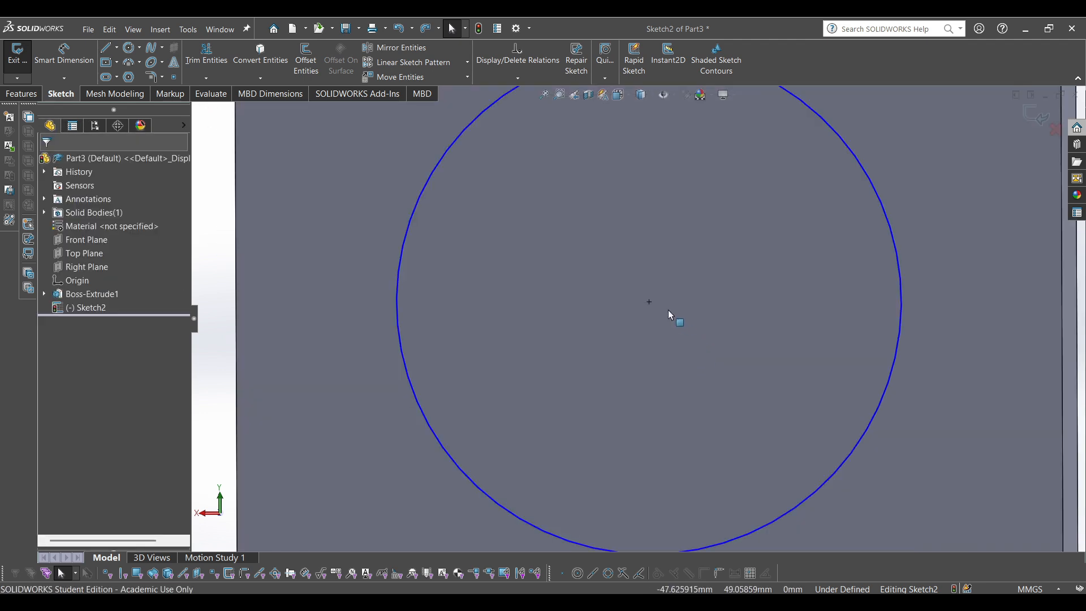
{"action": "scroll", "coordinate": [668, 311], "scroll_direction": "up", "scroll_amount": 4}
{"action": "left_click_drag", "start_coordinate": [719, 415], "coordinate": [701, 374]}
{"action": "left_click", "coordinate": [943, 472]}
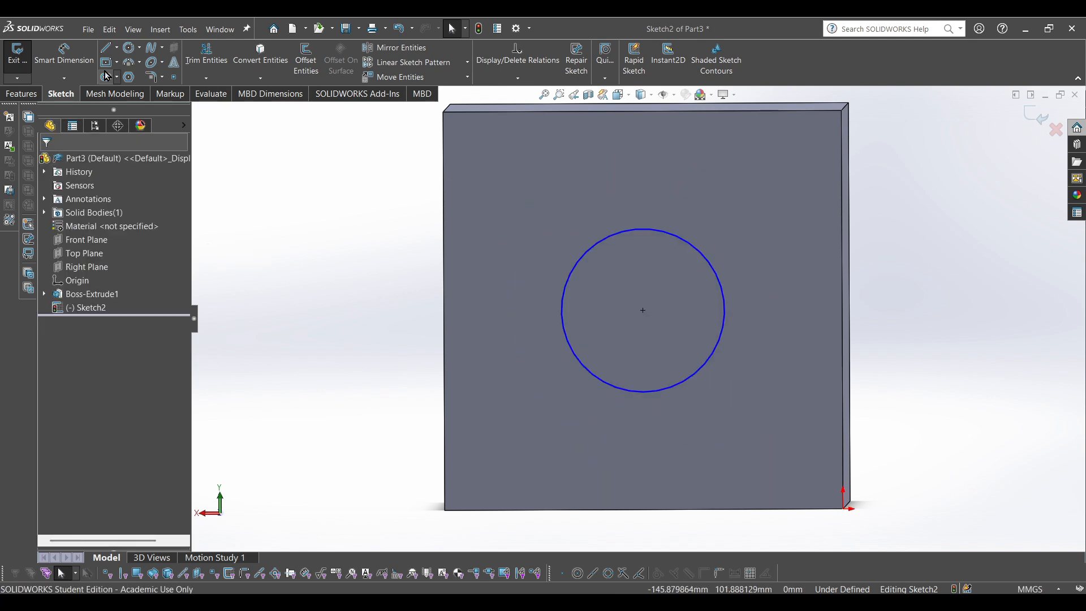
Dimension the circle's diameter as 40 mm and exit the sketch
{"action": "left_click", "coordinate": [701, 249]}
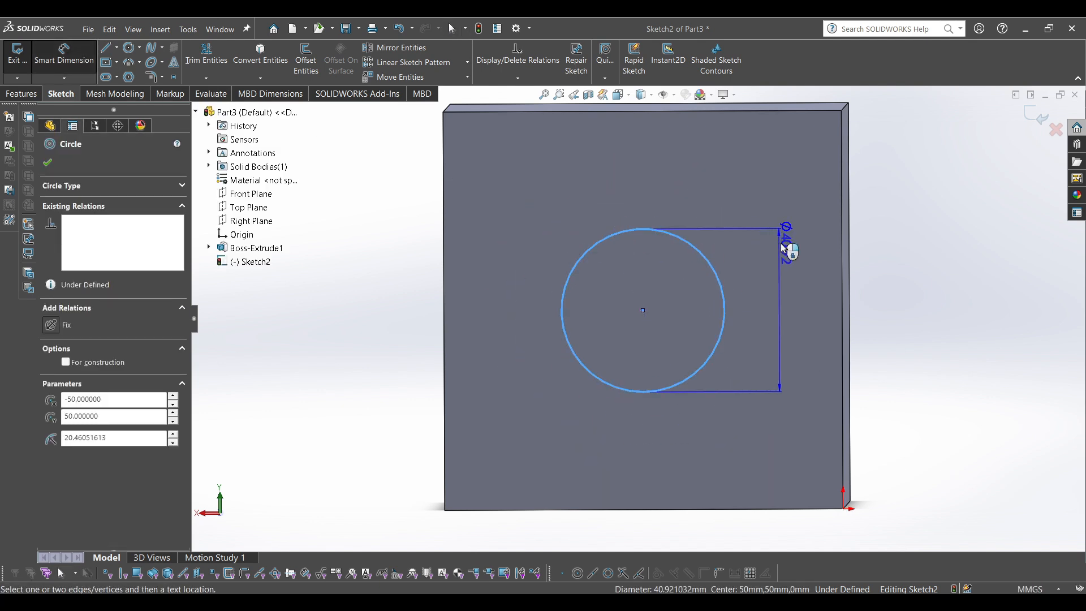
{"action": "left_click", "coordinate": [803, 254]}
{"action": "left_click", "coordinate": [814, 383]}
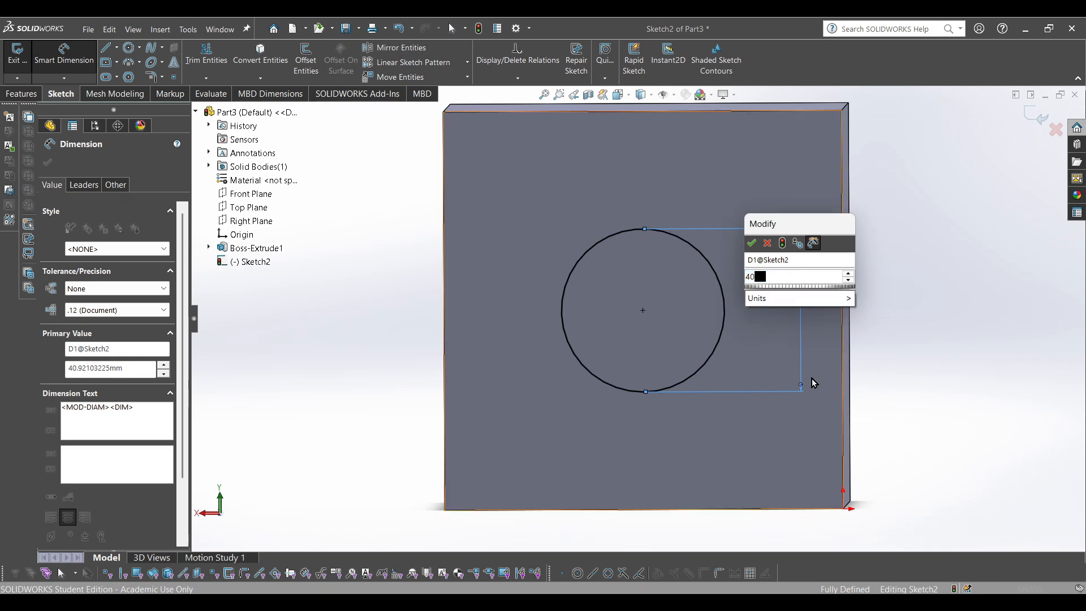
{"action": "key", "text": "Return"}
{"action": "left_click", "coordinate": [72, 61]}
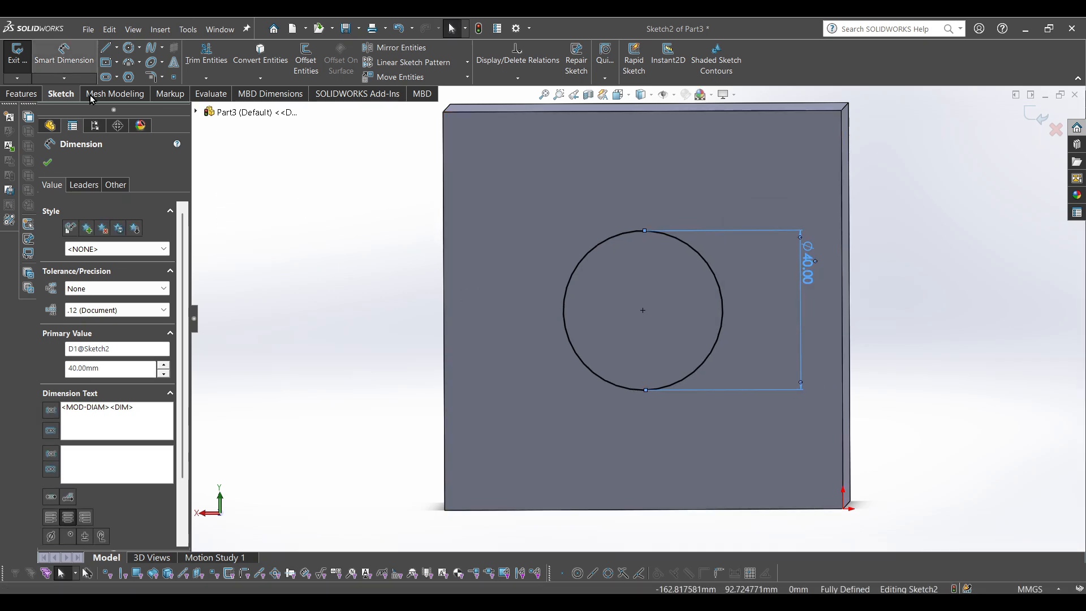
{"action": "left_click", "coordinate": [267, 237]}
{"action": "left_click", "coordinate": [17, 54]}
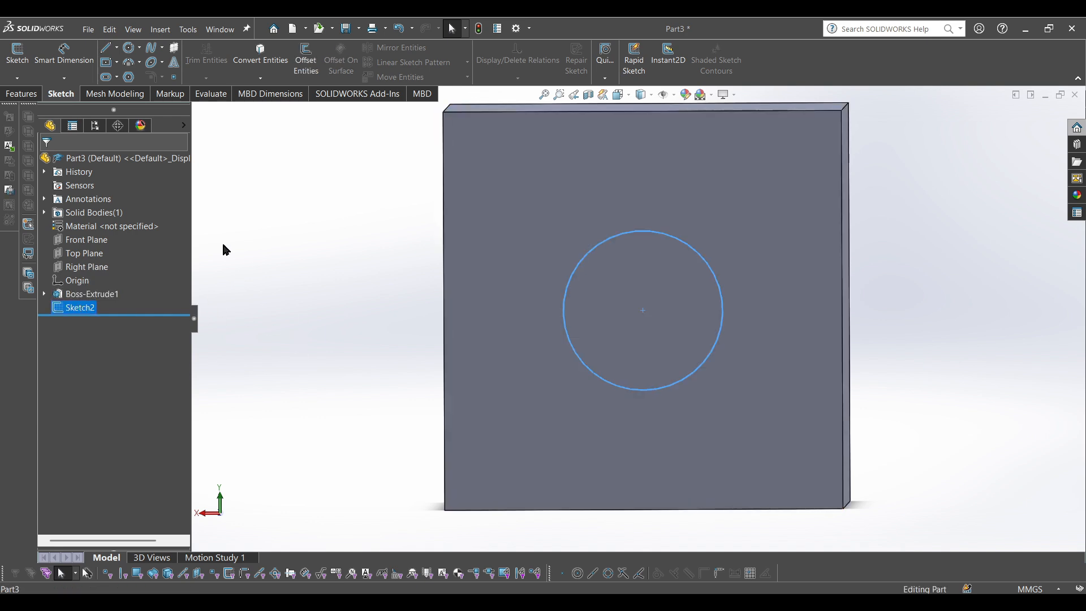
Start an extruded cut from the circle sketch and add the face region around the circle to its contours
{"action": "left_click", "coordinate": [22, 94]}
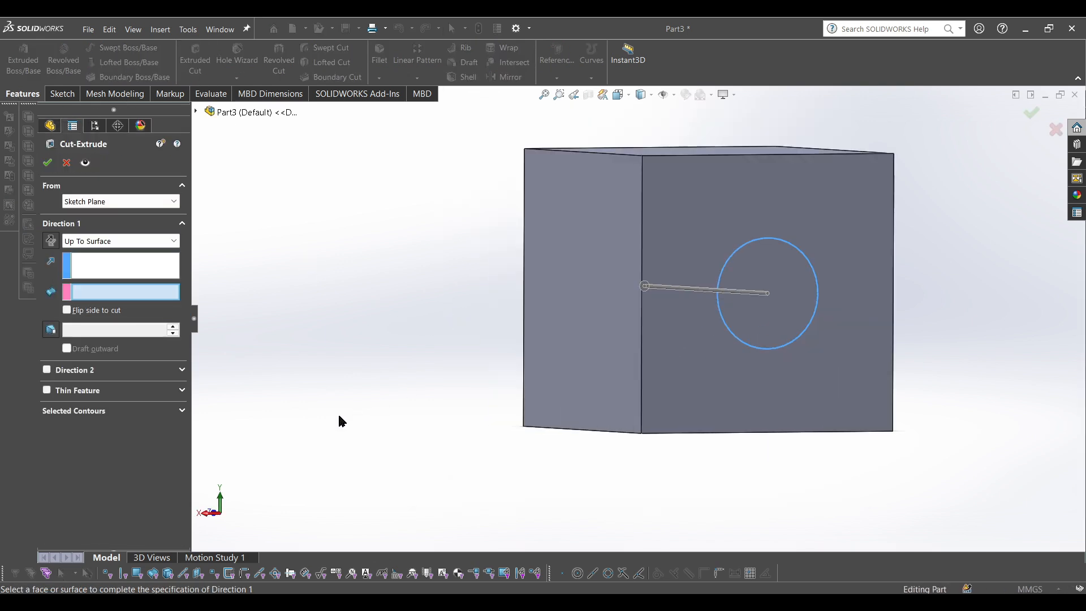
{"action": "left_click", "coordinate": [100, 408]}
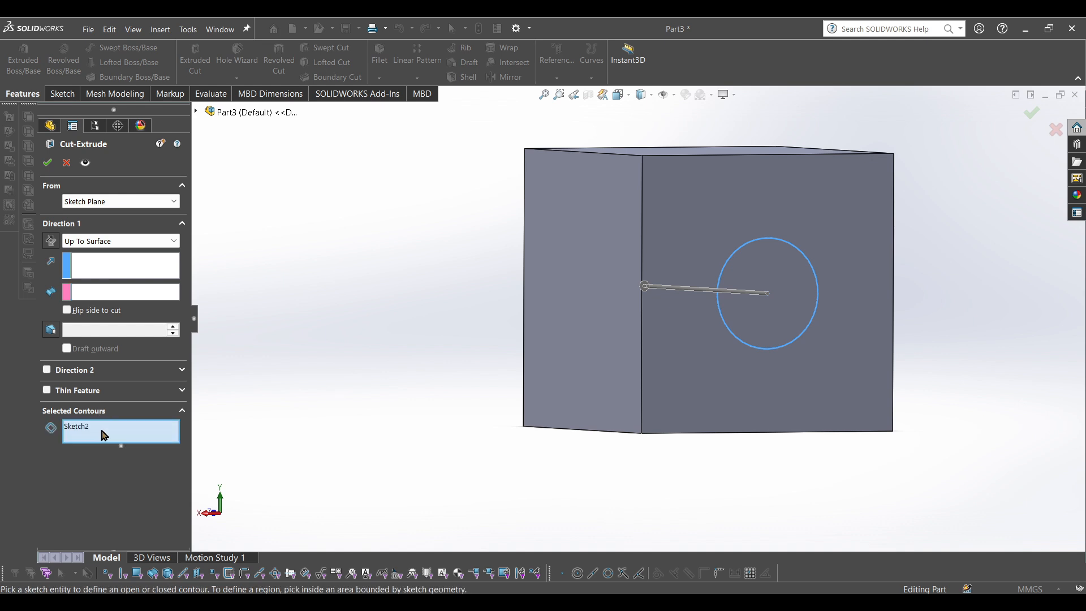
{"action": "scroll", "coordinate": [778, 294], "scroll_direction": "down", "scroll_amount": 2}
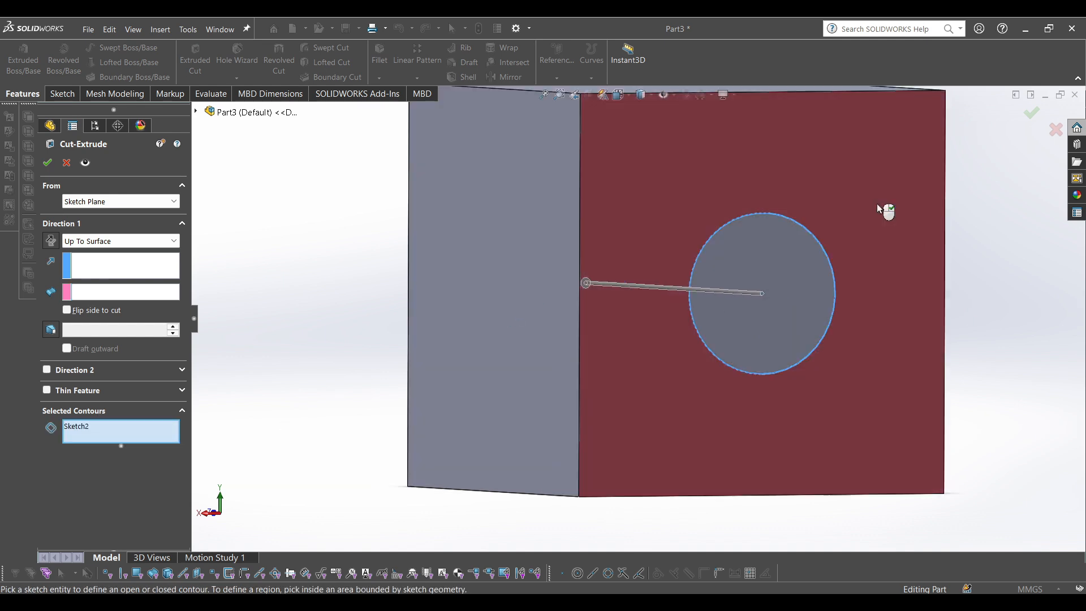
{"action": "middle_click_drag", "start_coordinate": [831, 255], "coordinate": [614, 221]}
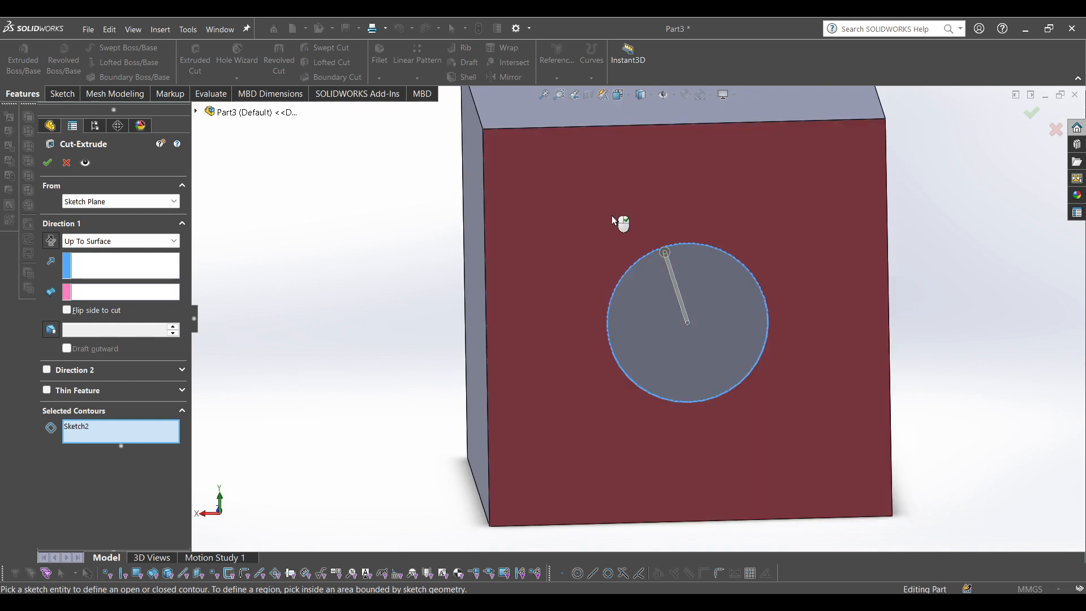
{"action": "left_click", "coordinate": [615, 220]}
{"action": "mouse_move", "coordinate": [426, 357]}
{"action": "middle_mouse_down"}
{"action": "mouse_move", "coordinate": [426, 347]}
{"action": "mouse_move", "coordinate": [509, 375]}
{"action": "mouse_move", "coordinate": [479, 315]}
{"action": "middle_mouse_up"}
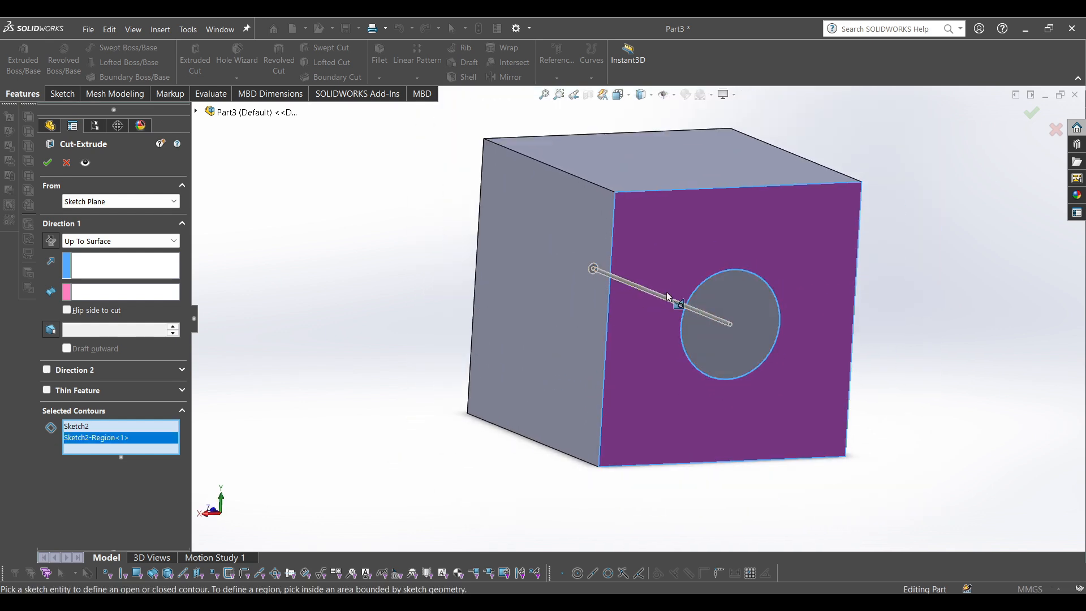
{"action": "mouse_move", "coordinate": [703, 245]}
{"action": "middle_mouse_down"}
{"action": "mouse_move", "coordinate": [635, 199]}
{"action": "mouse_move", "coordinate": [614, 200]}
{"action": "middle_mouse_up"}
Clear the cut's selected contours and choose only the region inside the circle
{"action": "right_click", "coordinate": [129, 429]}
{"action": "left_click", "coordinate": [156, 438]}
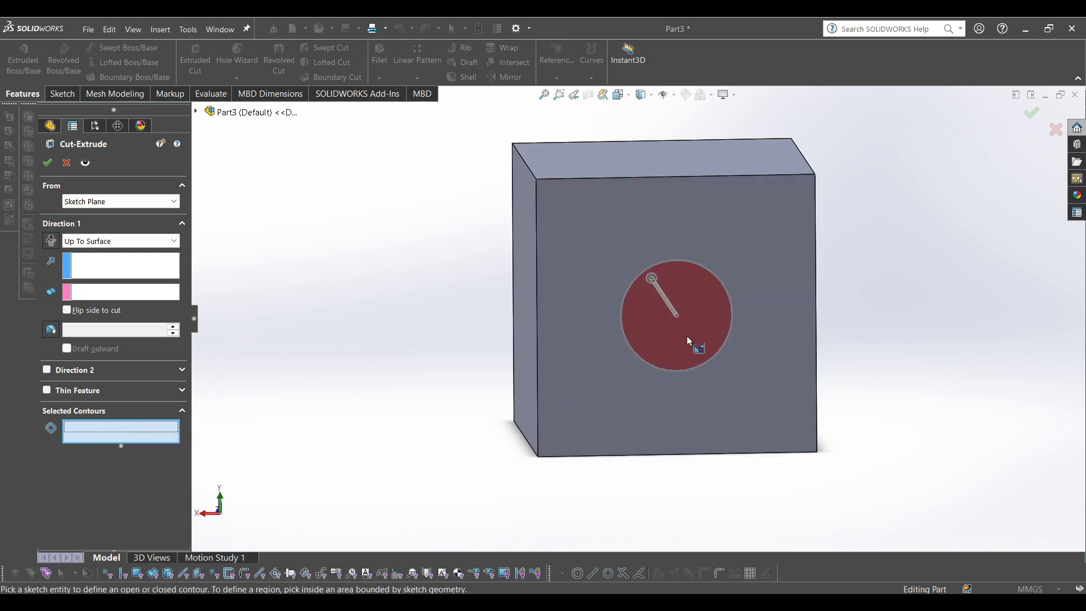
{"action": "left_click", "coordinate": [693, 342]}
{"action": "mouse_move", "coordinate": [528, 354]}
{"action": "middle_mouse_down"}
{"action": "mouse_move", "coordinate": [538, 359]}
{"action": "mouse_move", "coordinate": [487, 355]}
{"action": "middle_mouse_up"}
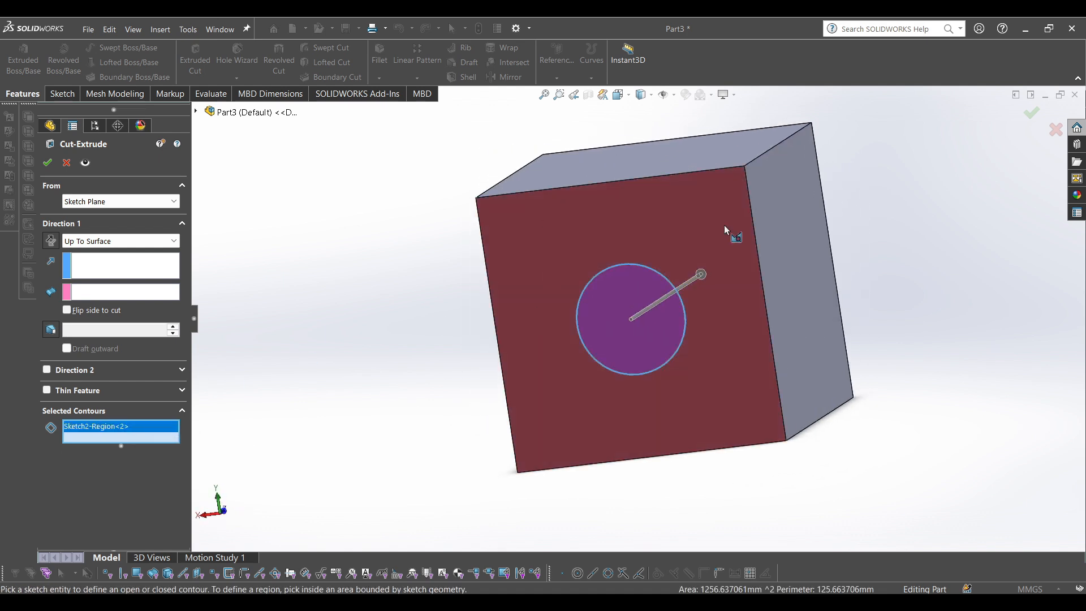
Set the cut's end condition to Blind and pull its depth to 64 mm
{"action": "left_click", "coordinate": [117, 243]}
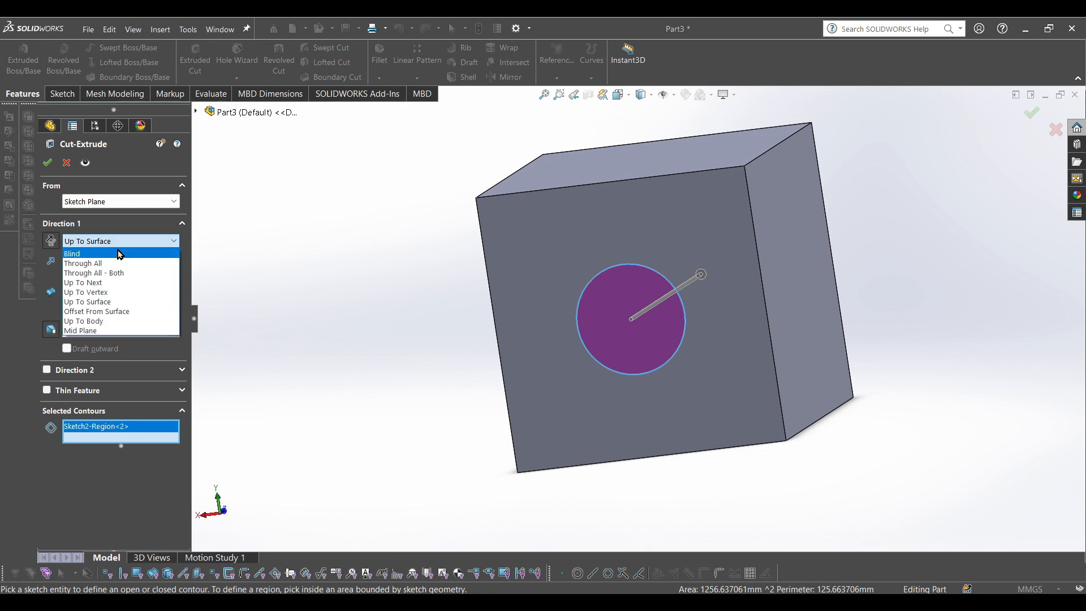
{"action": "left_click", "coordinate": [79, 253]}
{"action": "middle_click_drag", "start_coordinate": [369, 307], "coordinate": [419, 301]}
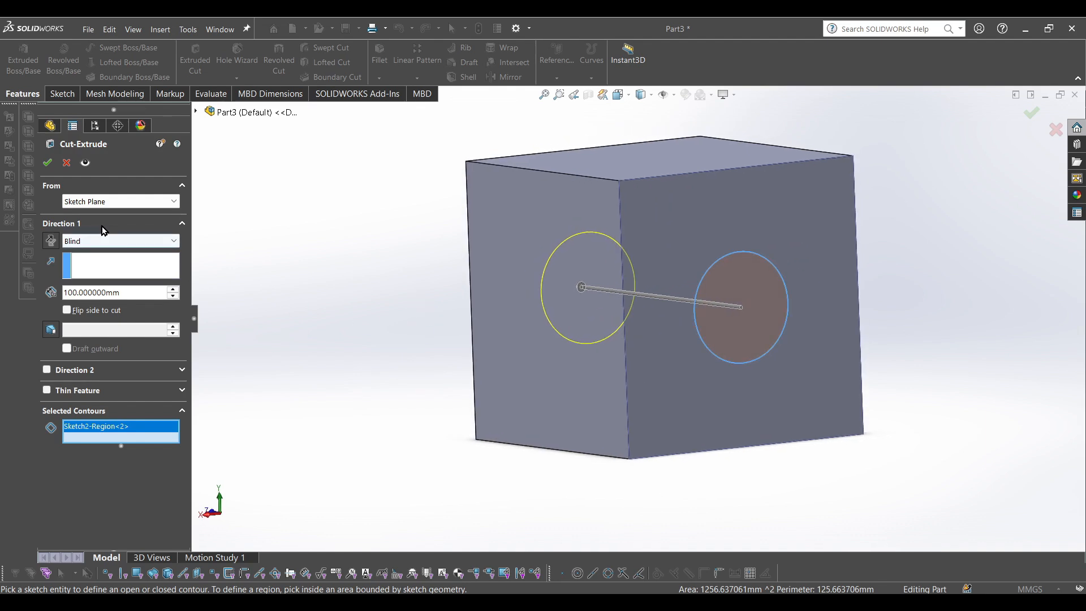
{"action": "left_click", "coordinate": [105, 242]}
{"action": "left_click", "coordinate": [98, 231]}
{"action": "middle_click_drag", "start_coordinate": [385, 326], "coordinate": [455, 342]}
{"action": "left_click_drag", "start_coordinate": [515, 290], "coordinate": [625, 296]}
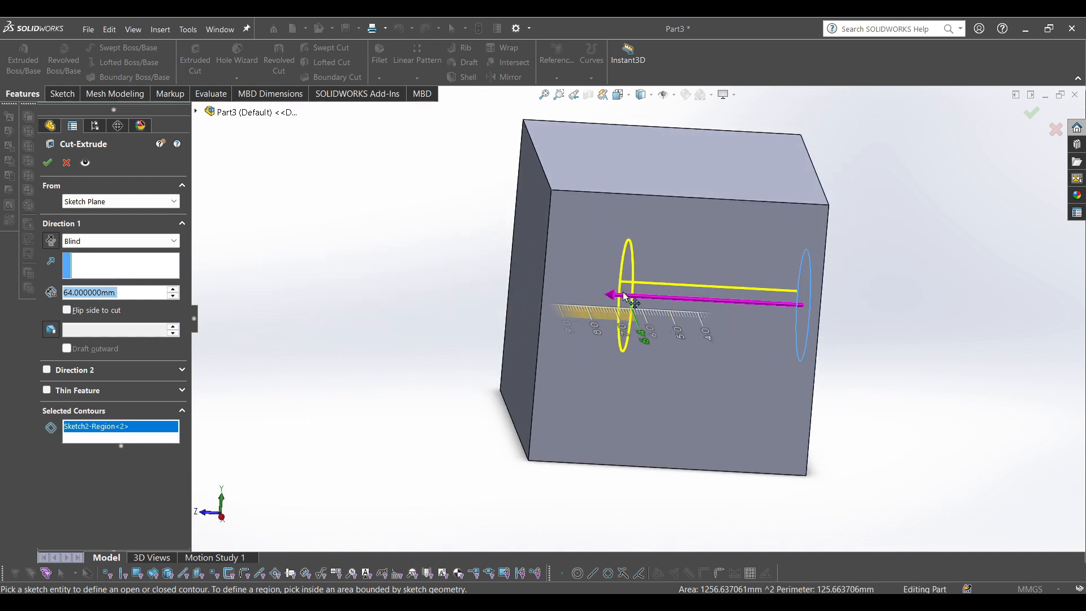
Try the Through All and Through All - Both end conditions for the circular cut
{"action": "left_click", "coordinate": [134, 243]}
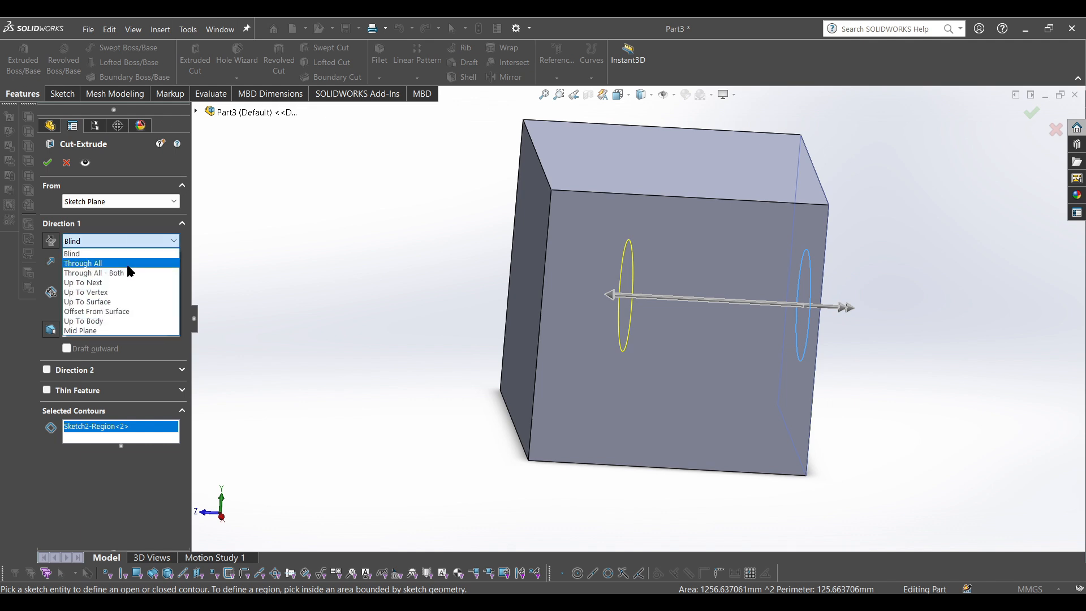
{"action": "left_click", "coordinate": [127, 263]}
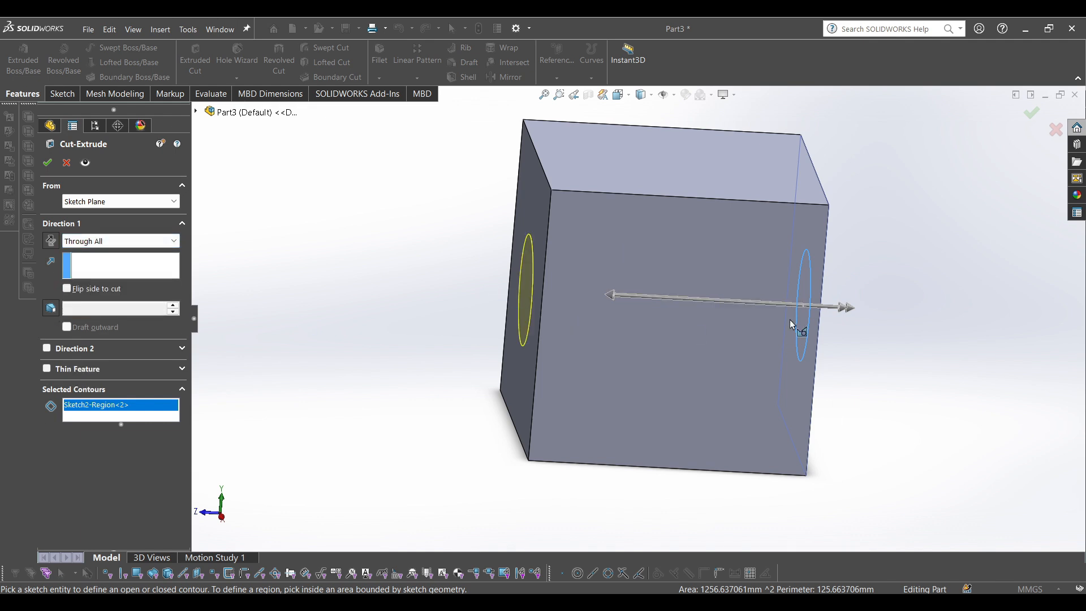
{"action": "mouse_move", "coordinate": [498, 275]}
{"action": "middle_mouse_down"}
{"action": "mouse_move", "coordinate": [480, 274]}
{"action": "mouse_move", "coordinate": [514, 271]}
{"action": "middle_mouse_up"}
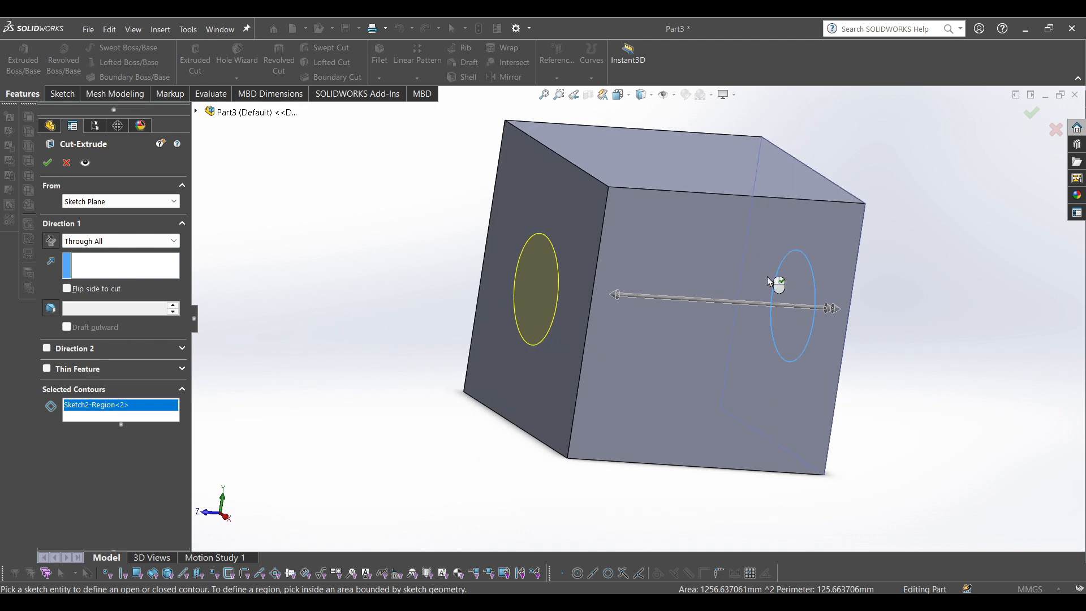
{"action": "left_click", "coordinate": [145, 242]}
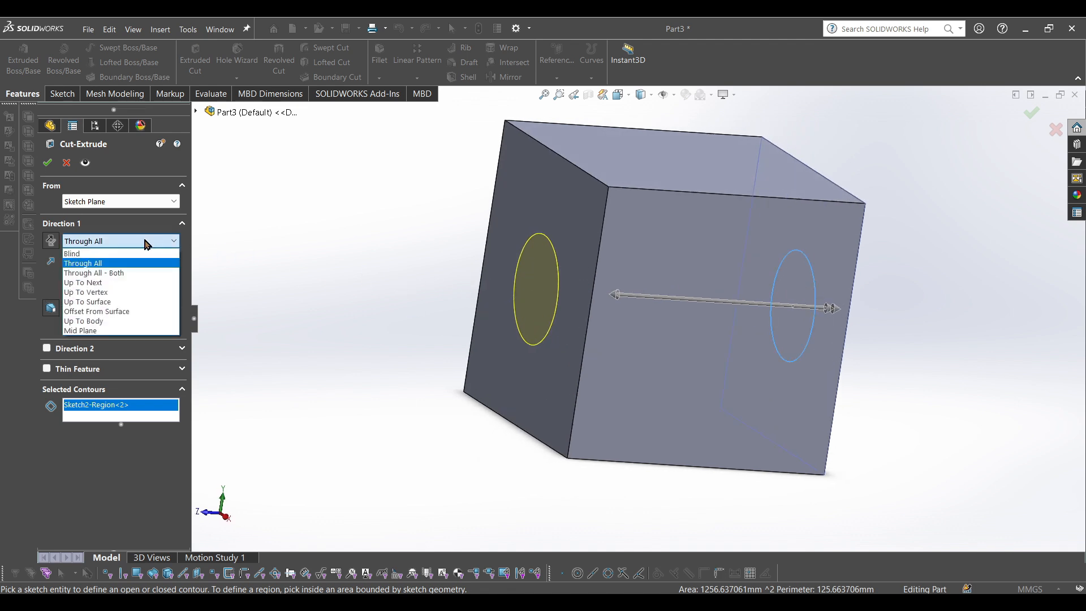
{"action": "left_click", "coordinate": [127, 274]}
{"action": "middle_click_drag", "start_coordinate": [395, 344], "coordinate": [191, 284]}
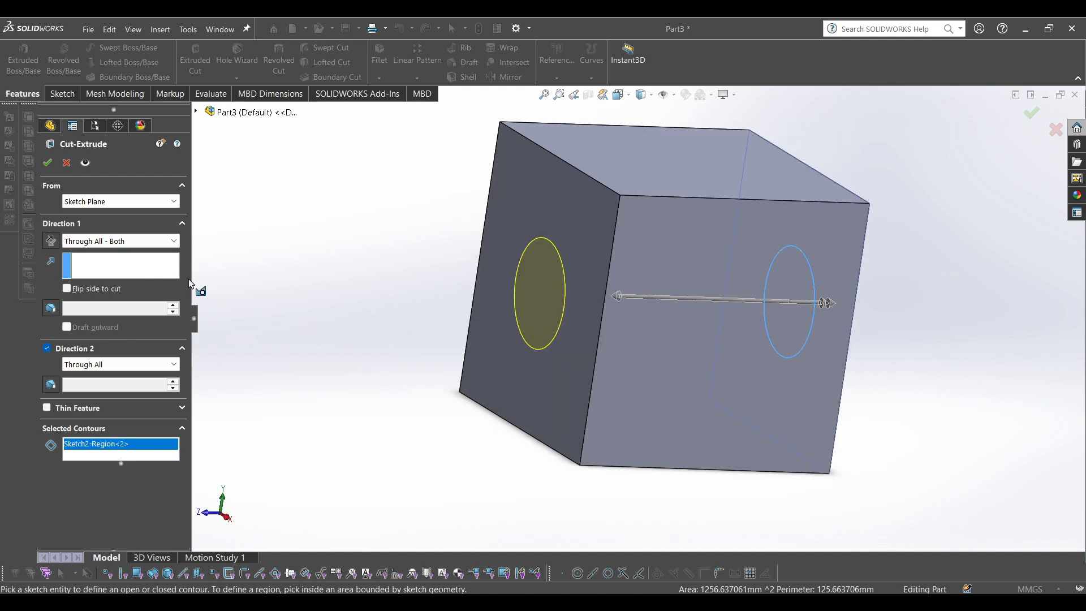
Set the cut's end condition to Up To Surface and choose the cube face opposite the circle sketch as its limit
{"action": "left_click", "coordinate": [103, 238]}
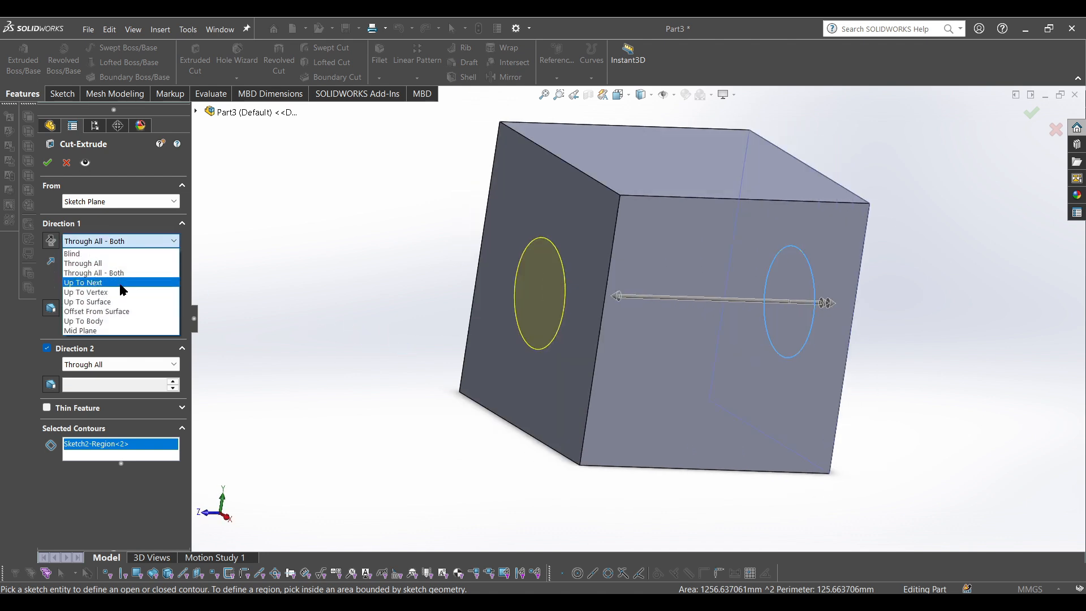
{"action": "left_click", "coordinate": [122, 302]}
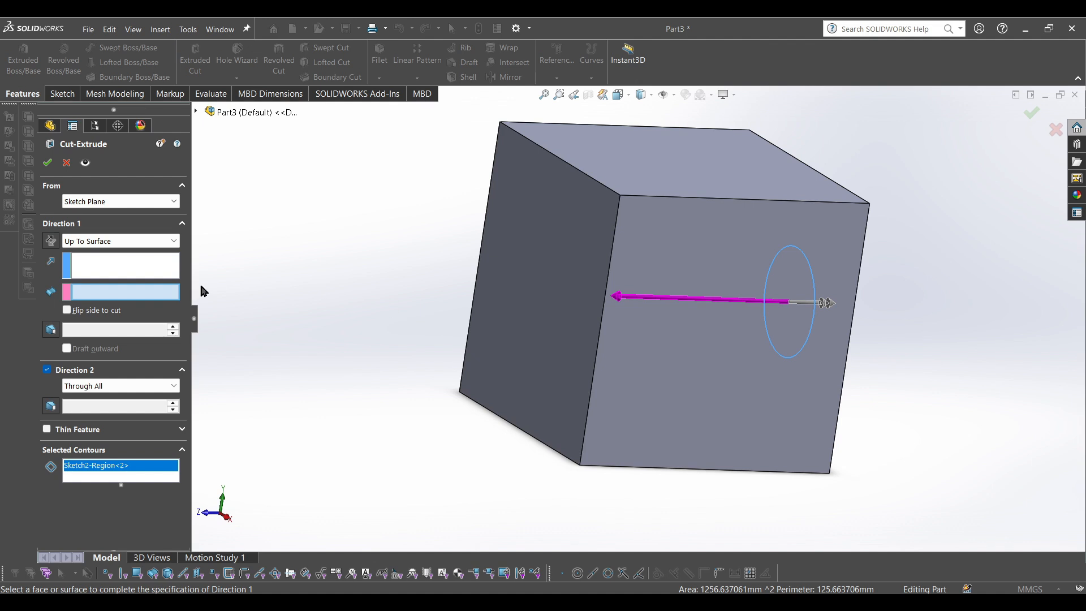
{"action": "middle_click_drag", "start_coordinate": [362, 319], "coordinate": [337, 315]}
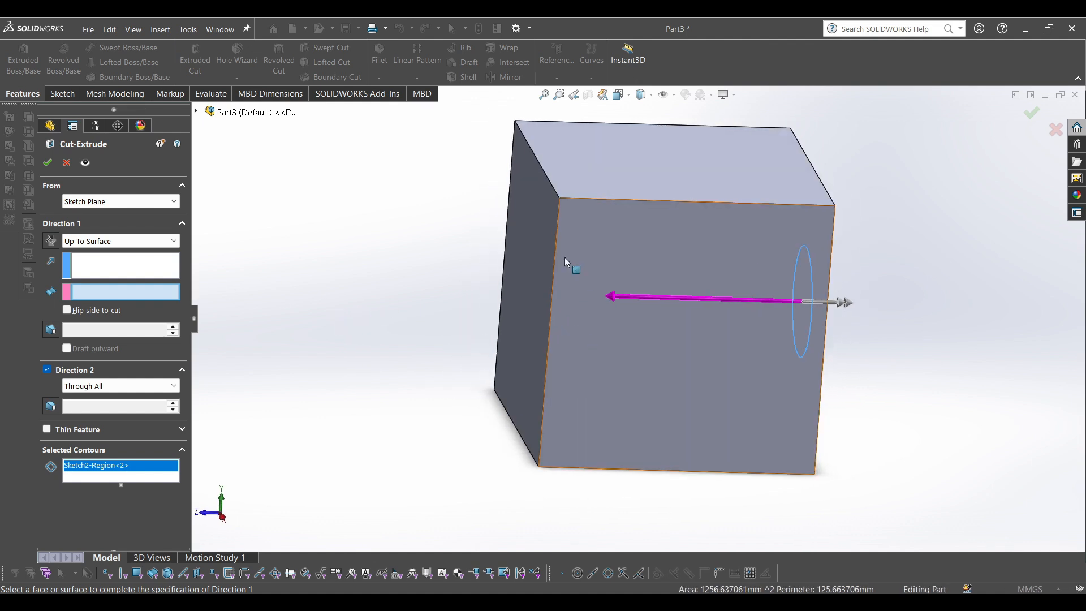
{"action": "middle_click_drag", "start_coordinate": [405, 289], "coordinate": [480, 283]}
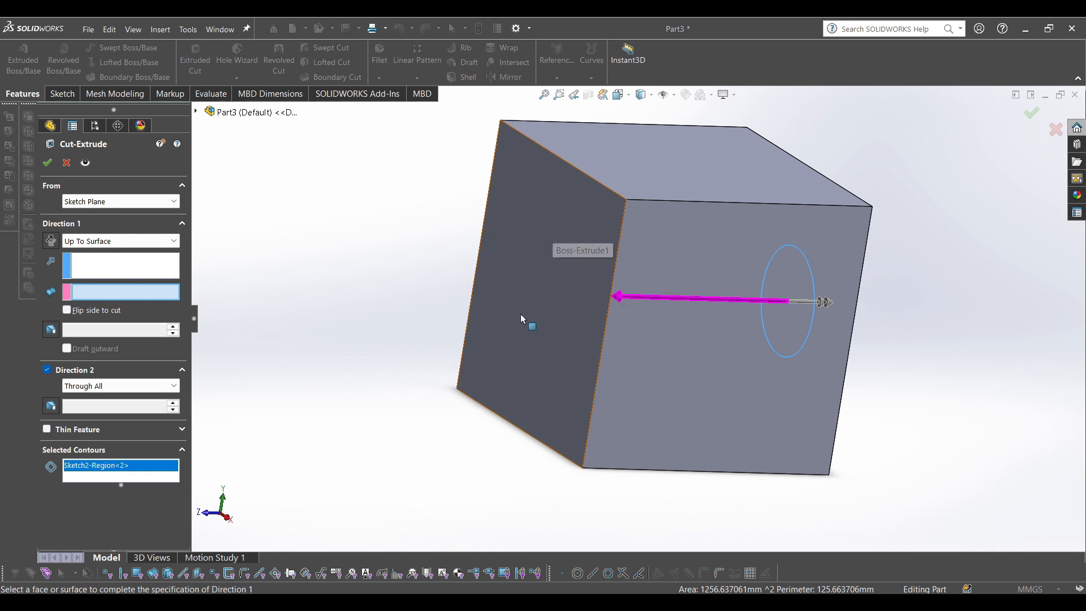
{"action": "left_click", "coordinate": [532, 295]}
{"action": "middle_click_drag", "start_coordinate": [533, 296], "coordinate": [354, 354]}
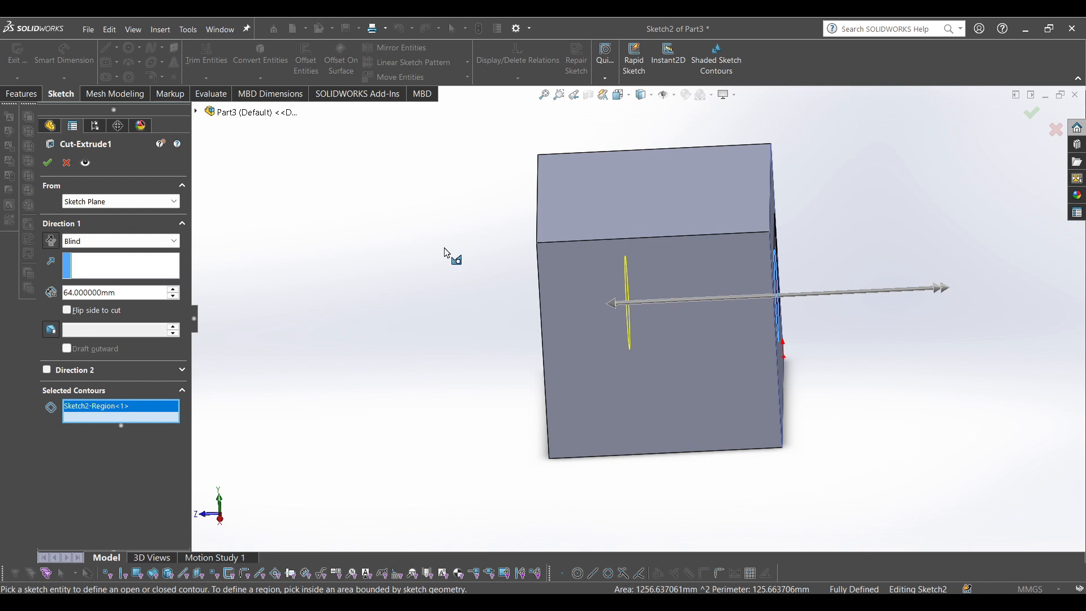
Set the circular cut's start condition to Offset with a 10 mm offset from the sketch plane
{"action": "middle_click_drag", "start_coordinate": [952, 306], "coordinate": [876, 320]}
{"action": "scroll", "coordinate": [783, 310], "scroll_direction": "down", "scroll_amount": 3}
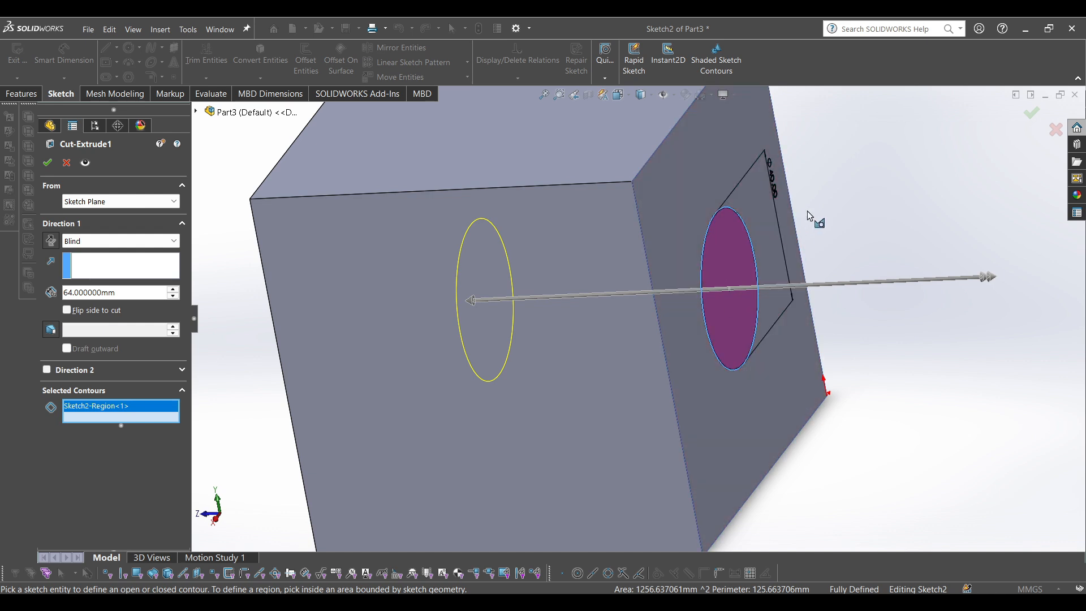
{"action": "middle_click_drag", "start_coordinate": [810, 216], "coordinate": [681, 301]}
{"action": "scroll", "coordinate": [681, 301], "scroll_direction": "up", "scroll_amount": 3}
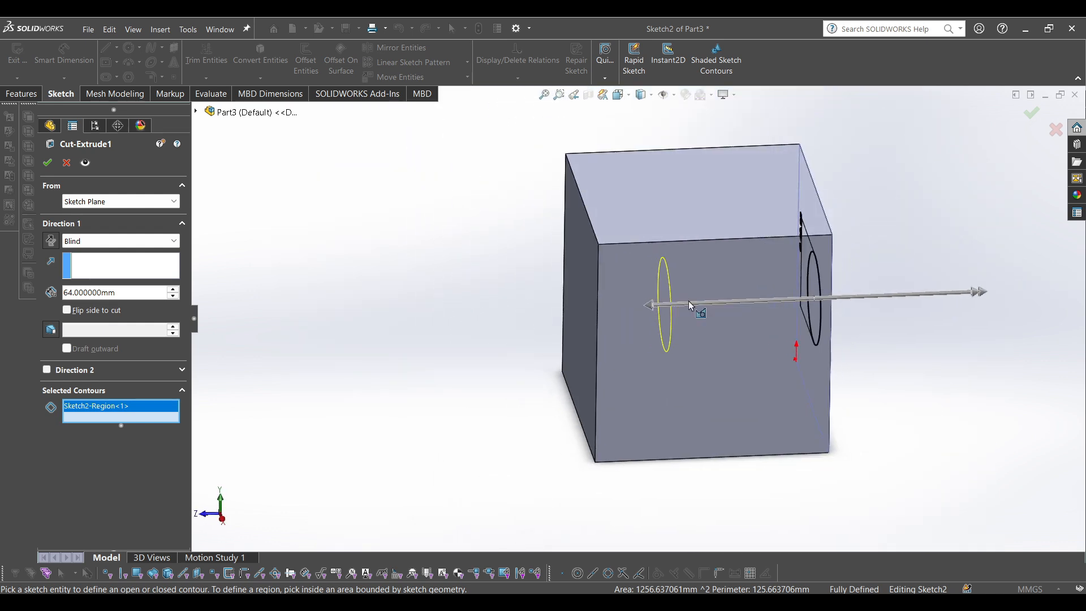
{"action": "scroll", "coordinate": [691, 306], "scroll_direction": "down", "scroll_amount": 1}
{"action": "left_click", "coordinate": [121, 201]}
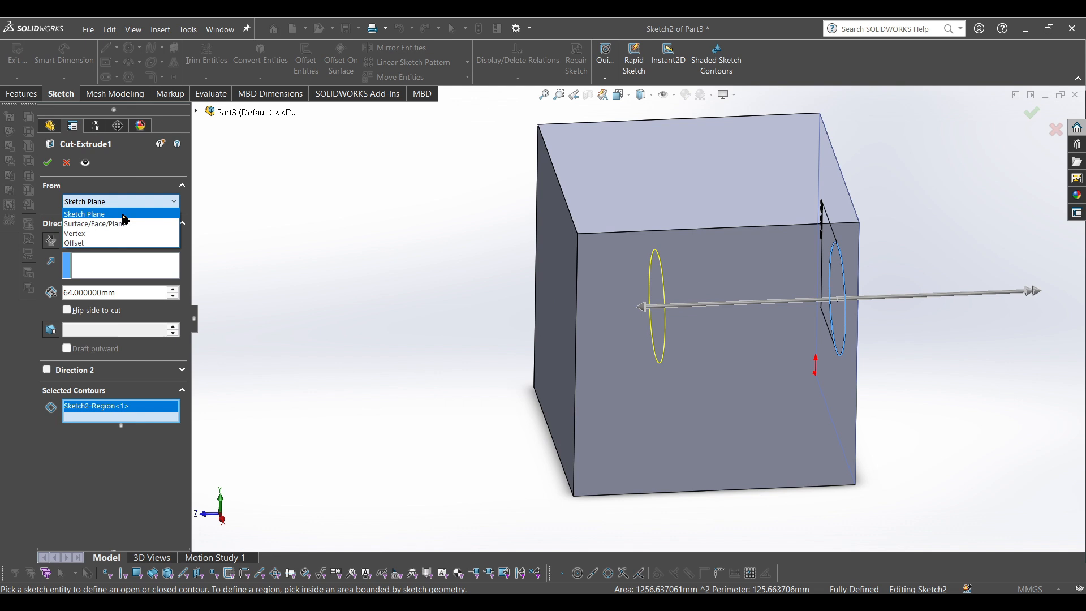
{"action": "left_click", "coordinate": [120, 244]}
{"action": "scroll", "coordinate": [787, 351], "scroll_direction": "down", "scroll_amount": 1}
{"action": "middle_click_drag", "start_coordinate": [873, 354], "coordinate": [847, 377]}
{"action": "scroll", "coordinate": [847, 278], "scroll_direction": "down", "scroll_amount": 1}
{"action": "scroll", "coordinate": [831, 286], "scroll_direction": "down", "scroll_amount": 2}
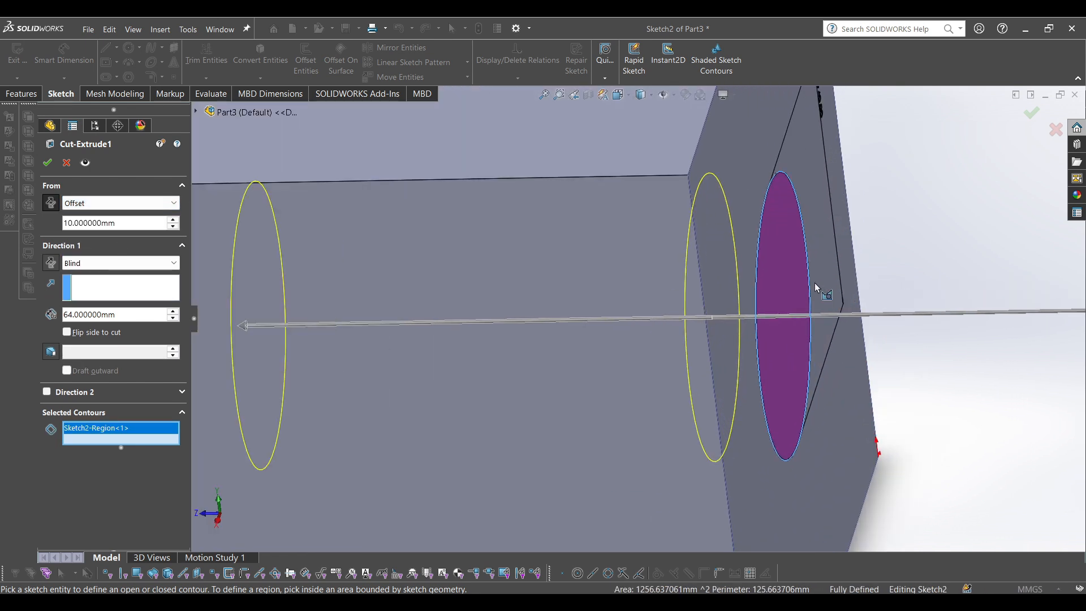
{"action": "middle_click_drag", "start_coordinate": [814, 288], "coordinate": [623, 249]}
Compare the Sketch Plane and Offset start conditions for the cut, ending with Offset selected
{"action": "left_click", "coordinate": [124, 203]}
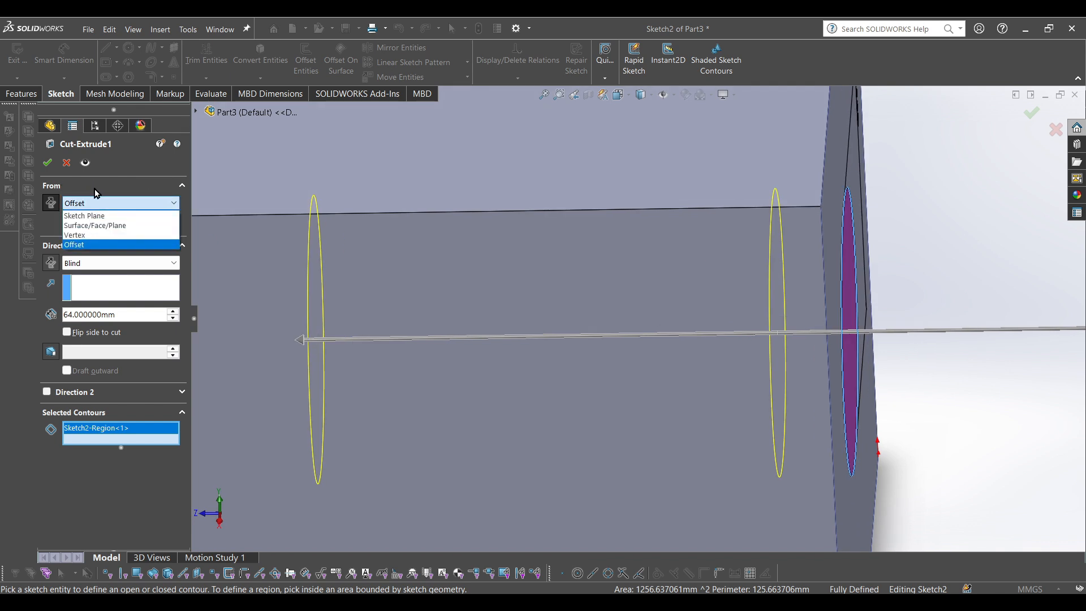
{"action": "left_click", "coordinate": [90, 216]}
{"action": "left_click", "coordinate": [95, 201]}
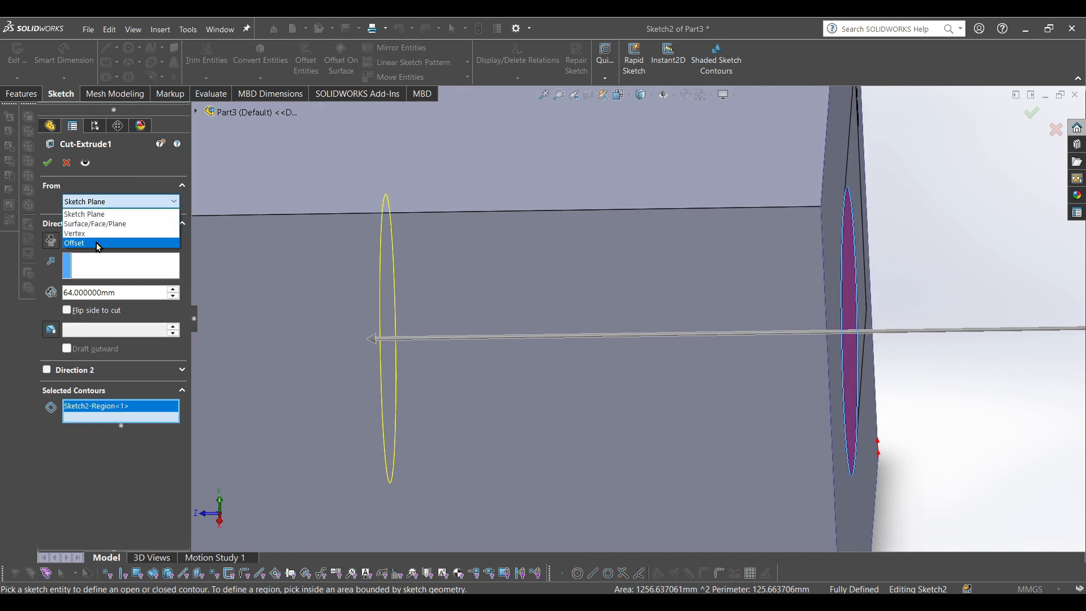
{"action": "left_click", "coordinate": [79, 241]}
{"action": "key", "text": "f"}
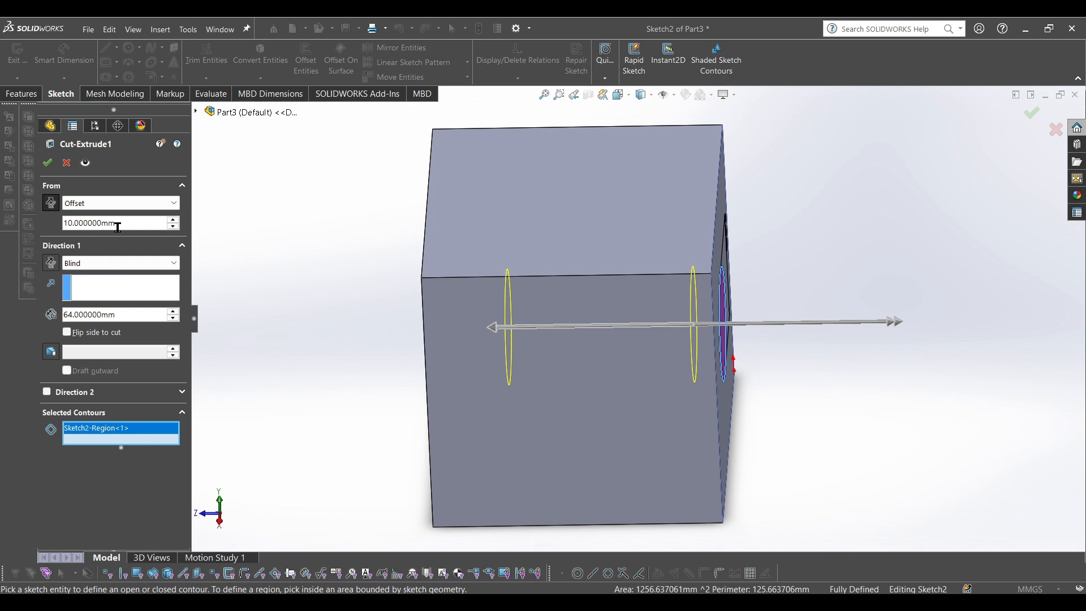
{"action": "left_click", "coordinate": [319, 327]}
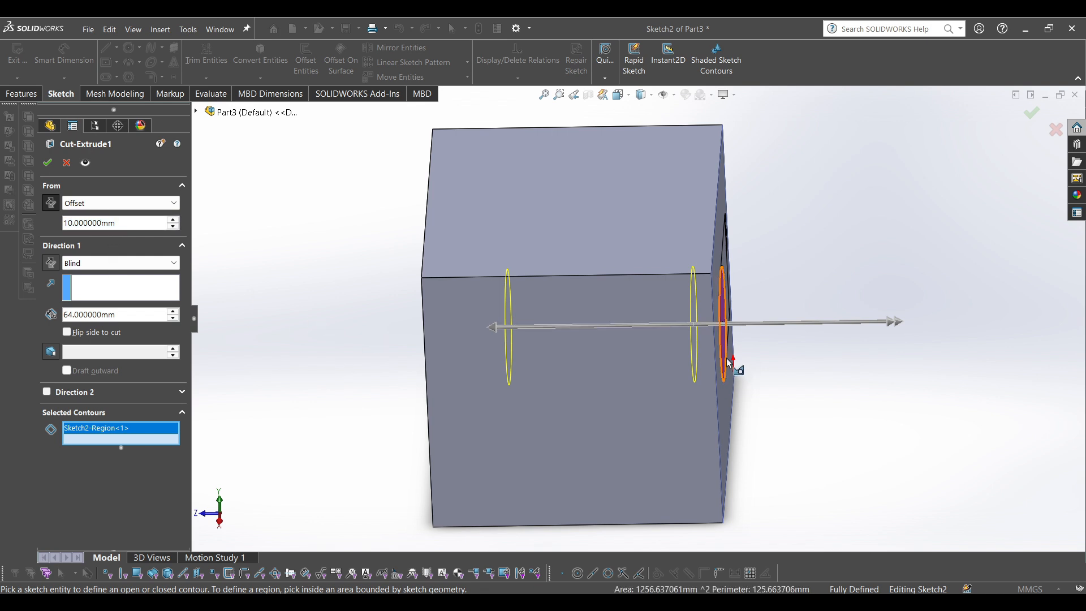
{"action": "scroll", "coordinate": [730, 364], "scroll_direction": "down", "scroll_amount": 5}
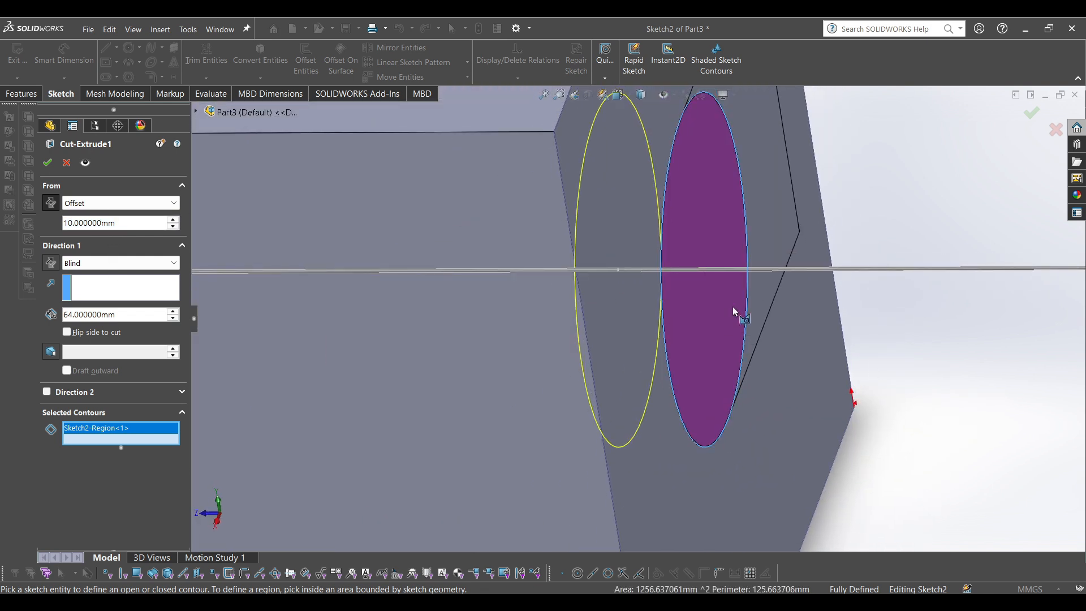
{"action": "scroll", "coordinate": [716, 249], "scroll_direction": "up", "scroll_amount": 2}
Accept the 64 mm blind cut with its 10 mm start offset and inspect the cube's outer faces
{"action": "middle_click_drag", "start_coordinate": [667, 277], "coordinate": [734, 309]}
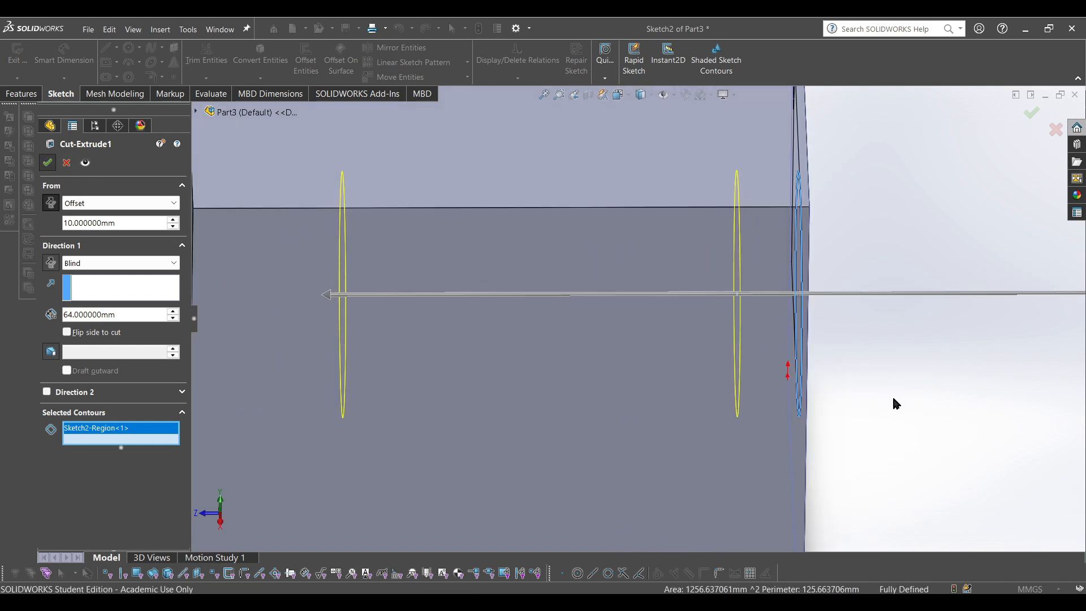
{"action": "middle_click_drag", "start_coordinate": [892, 403], "coordinate": [853, 374]}
{"action": "scroll", "coordinate": [854, 375], "scroll_direction": "up", "scroll_amount": 6}
{"action": "scroll", "coordinate": [848, 371], "scroll_direction": "up", "scroll_amount": 1}
{"action": "scroll", "coordinate": [758, 335], "scroll_direction": "down", "scroll_amount": 3}
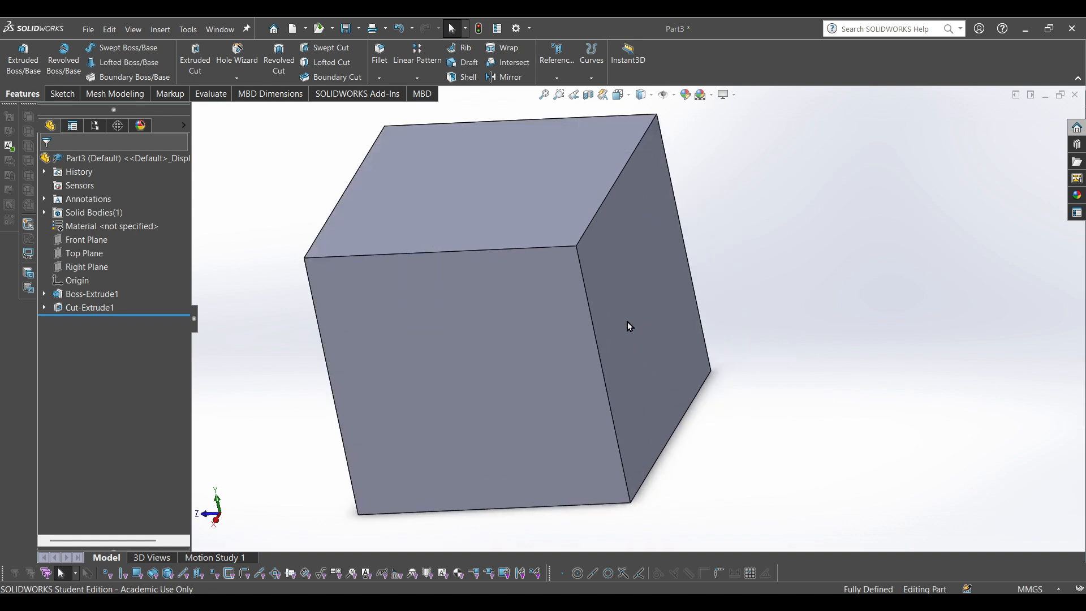
{"action": "middle_click_drag", "start_coordinate": [627, 324], "coordinate": [591, 294]}
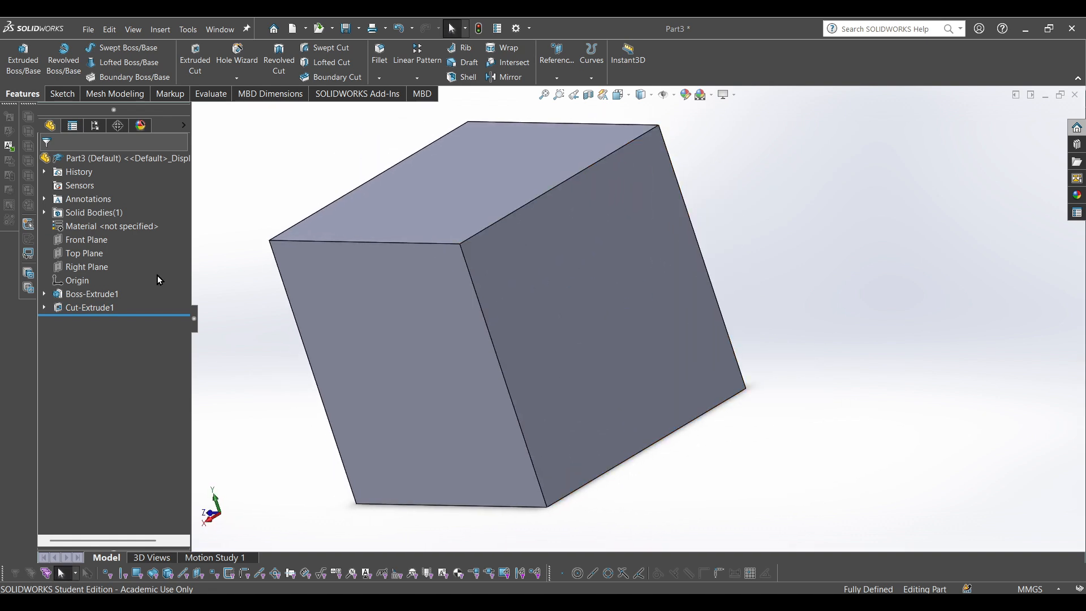
Edit the cut's end condition to Up To Surface, choose the cube face opposite the circle sketch as its limit, and accept it
{"action": "left_click", "coordinate": [85, 307]}
{"action": "middle_click_drag", "start_coordinate": [933, 328], "coordinate": [803, 310]}
{"action": "left_click", "coordinate": [97, 310]}
{"action": "left_click", "coordinate": [101, 275]}
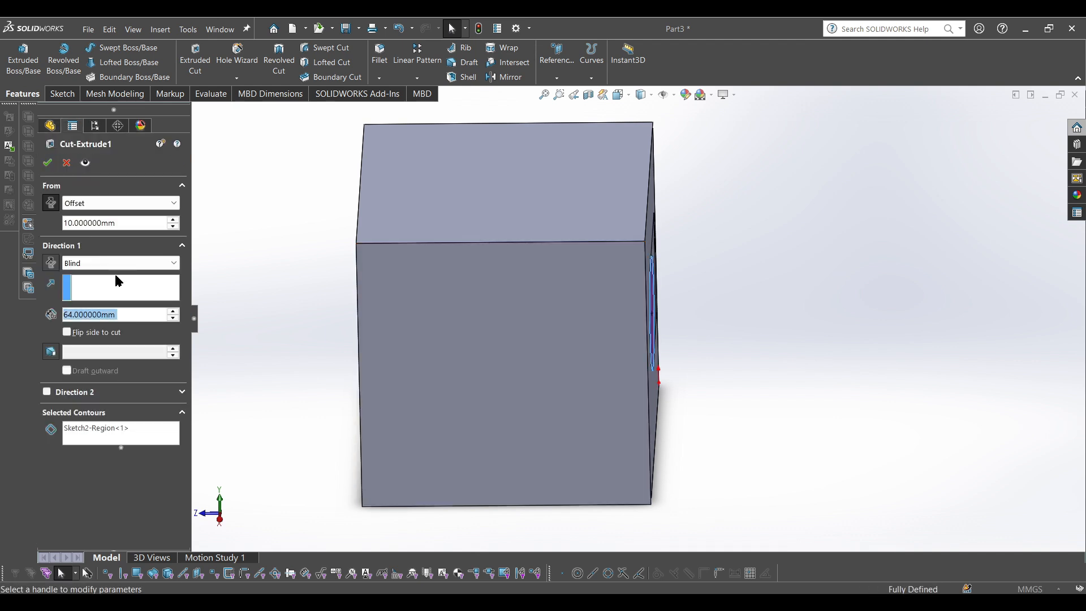
{"action": "left_click", "coordinate": [97, 263]}
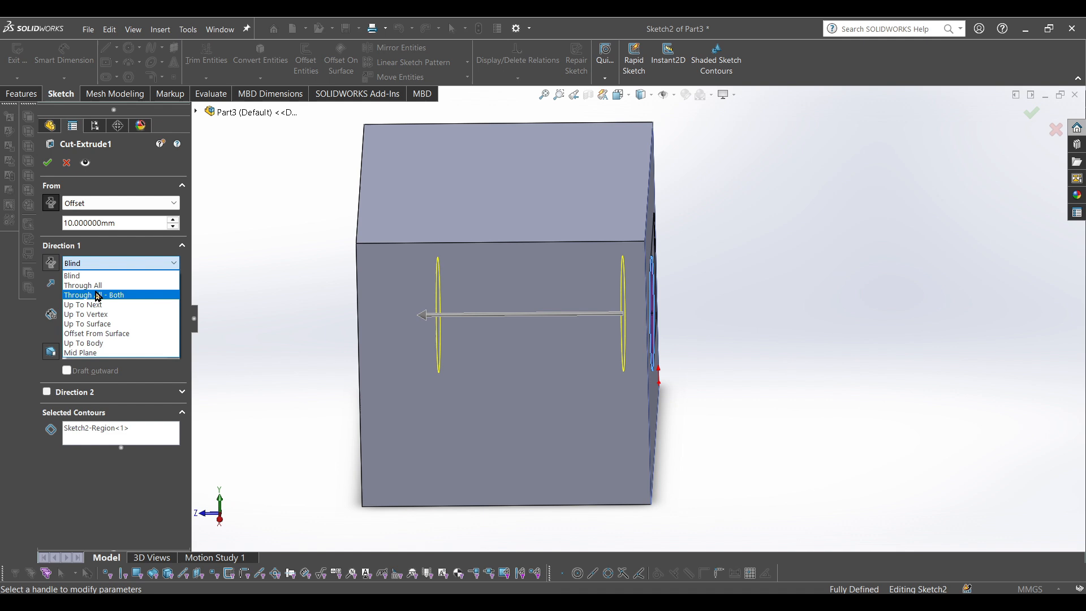
{"action": "left_click", "coordinate": [100, 324]}
{"action": "middle_click_drag", "start_coordinate": [314, 305], "coordinate": [403, 300]}
{"action": "left_click", "coordinate": [404, 301]}
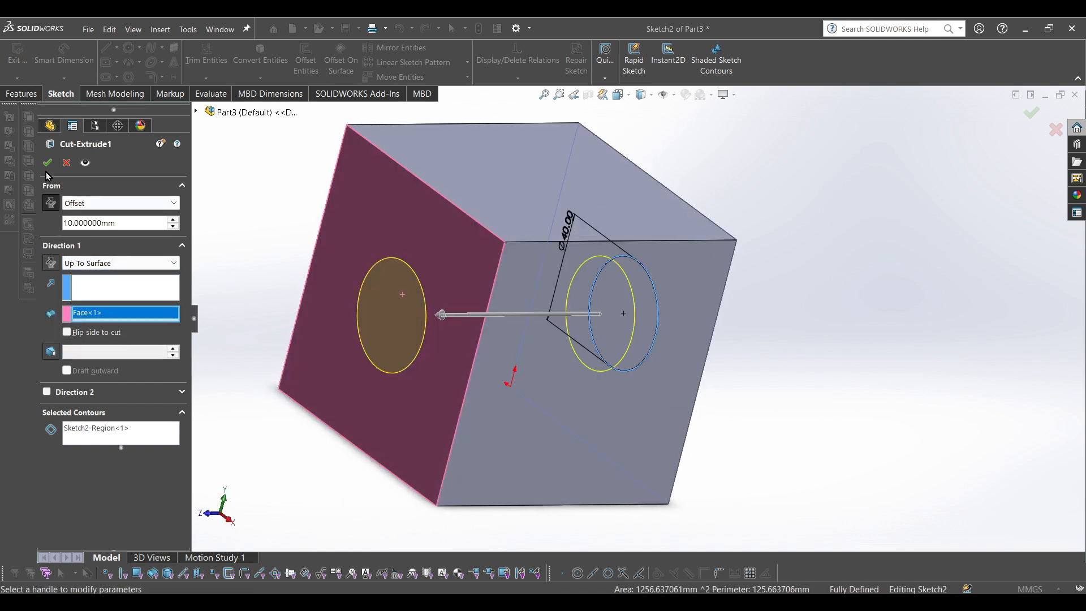
{"action": "key", "text": "Return"}
{"action": "middle_click_drag", "start_coordinate": [774, 326], "coordinate": [633, 202]}
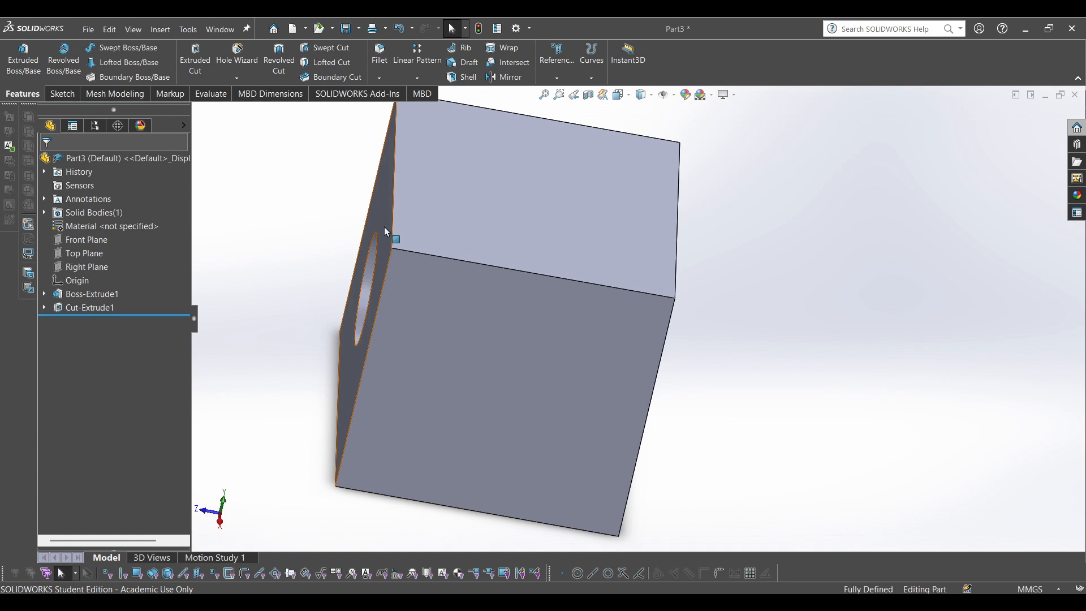
Edit the cut feature again and apply the Through All - Both end condition
{"action": "left_click", "coordinate": [90, 307]}
{"action": "left_click", "coordinate": [104, 273]}
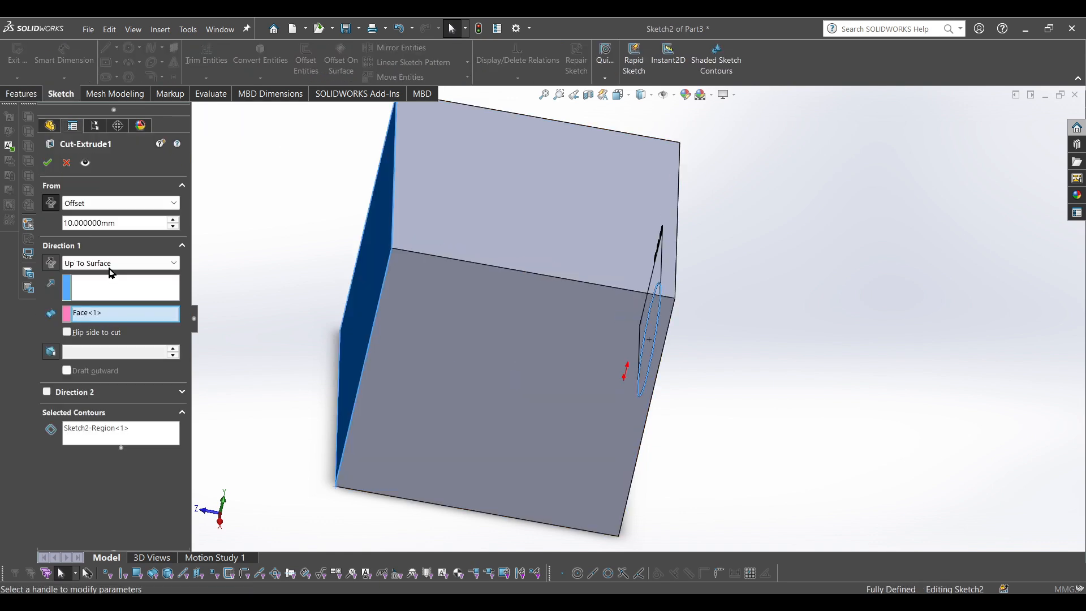
{"action": "left_click", "coordinate": [115, 263]}
{"action": "left_click", "coordinate": [115, 295]}
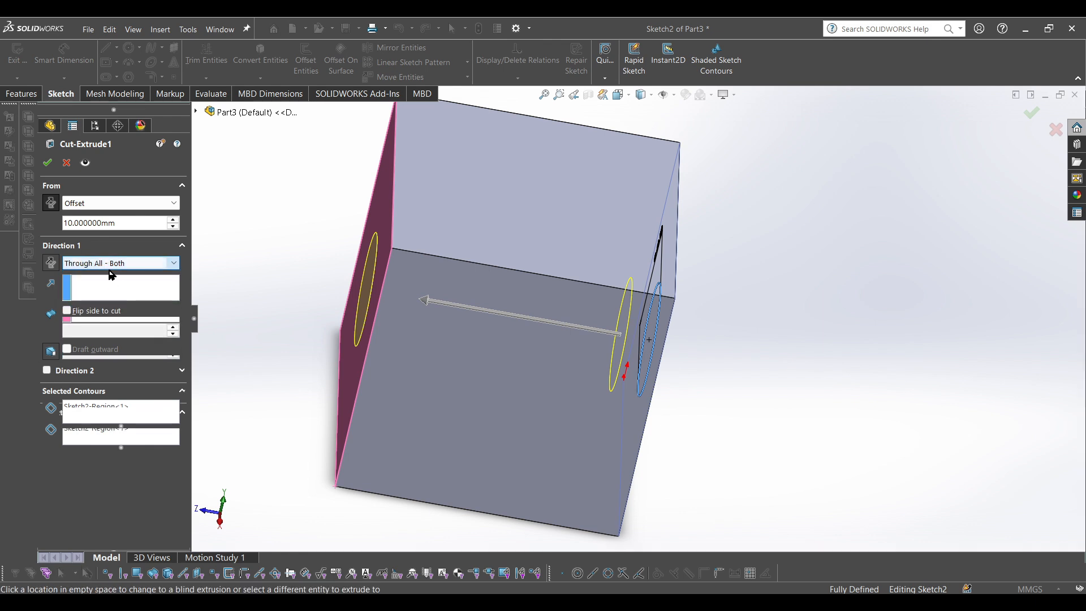
{"action": "left_click", "coordinate": [47, 162]}
{"action": "middle_click_drag", "start_coordinate": [742, 306], "coordinate": [892, 238]}
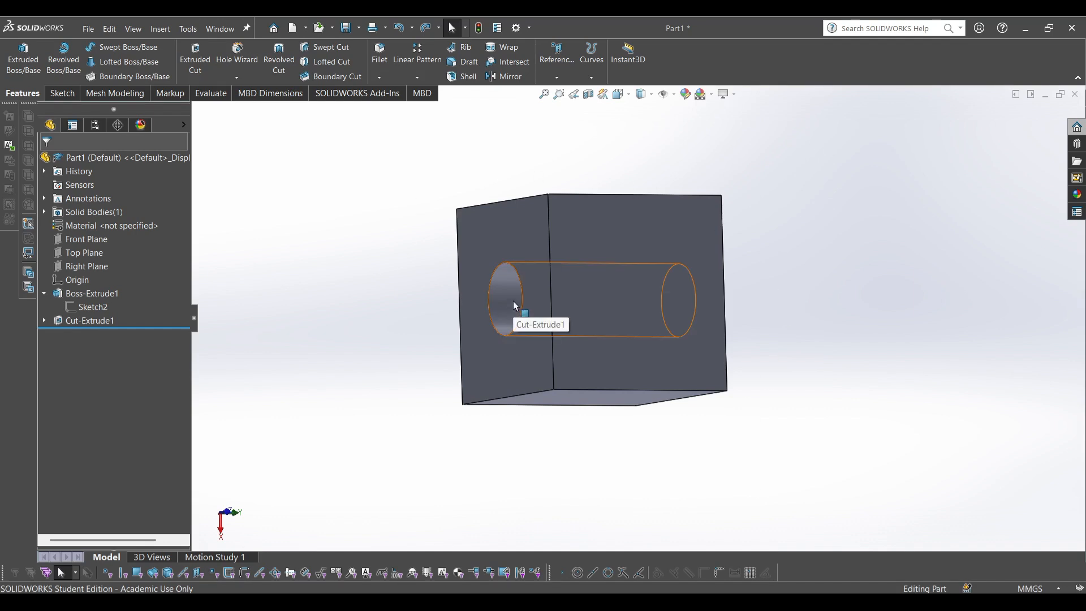
Delete Part1's Boss-Extrude1 feature together with its dependent circular cut and sketch
{"action": "middle_click_drag", "start_coordinate": [428, 227], "coordinate": [478, 239]}
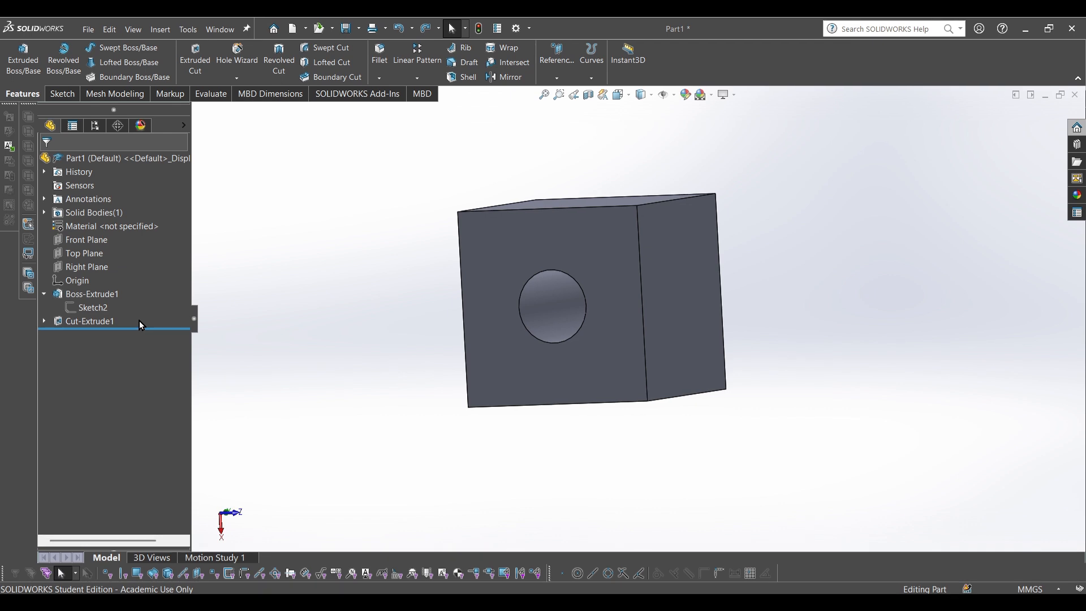
{"action": "left_click_drag", "start_coordinate": [139, 319], "coordinate": [61, 293]}
{"action": "right_click", "coordinate": [90, 300]}
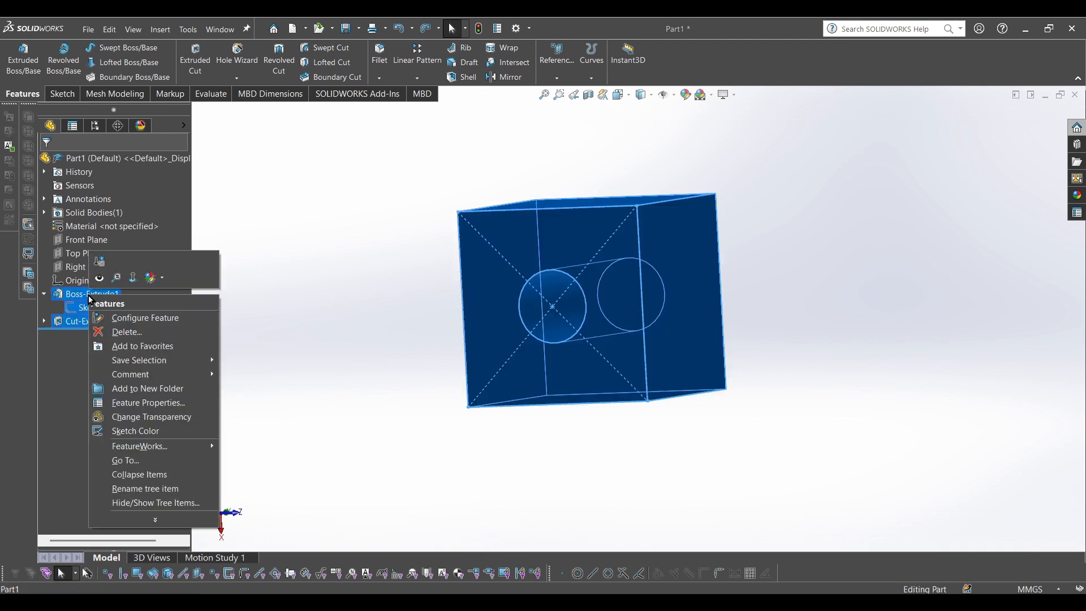
{"action": "left_click", "coordinate": [132, 333]}
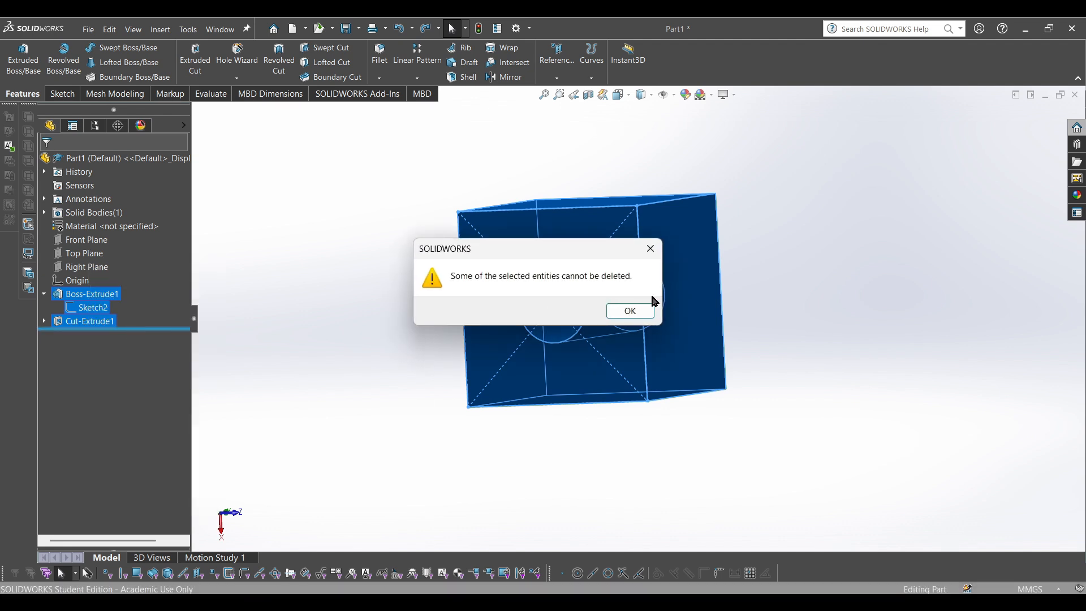
{"action": "left_click", "coordinate": [624, 310]}
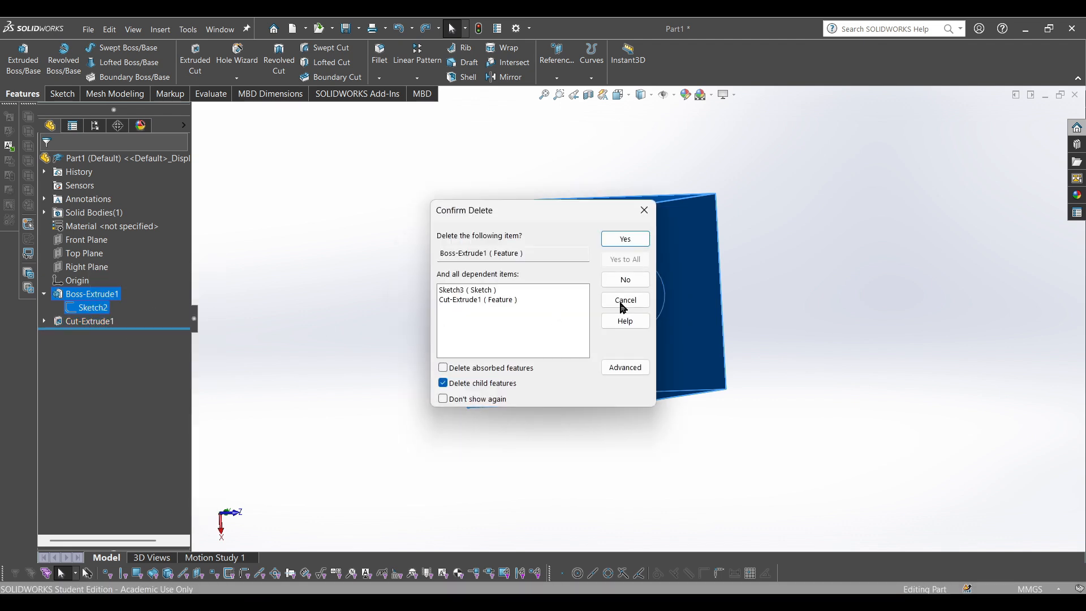
{"action": "left_click", "coordinate": [626, 239]}
Delete the leftover square base sketch from Part1
{"action": "right_click", "coordinate": [75, 282]}
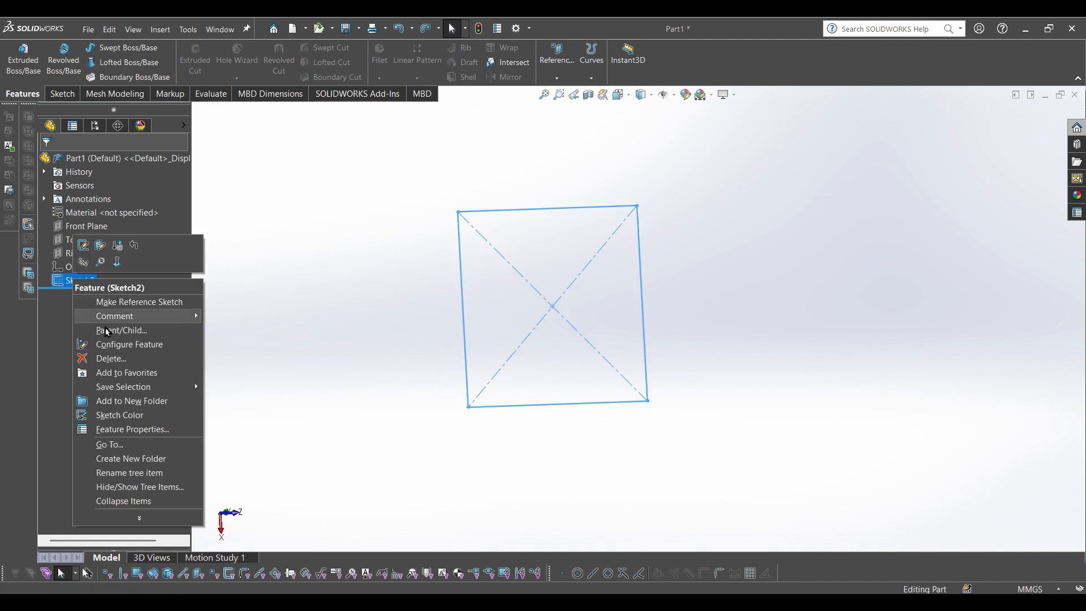
{"action": "left_click", "coordinate": [131, 330]}
{"action": "key", "text": "Return"}
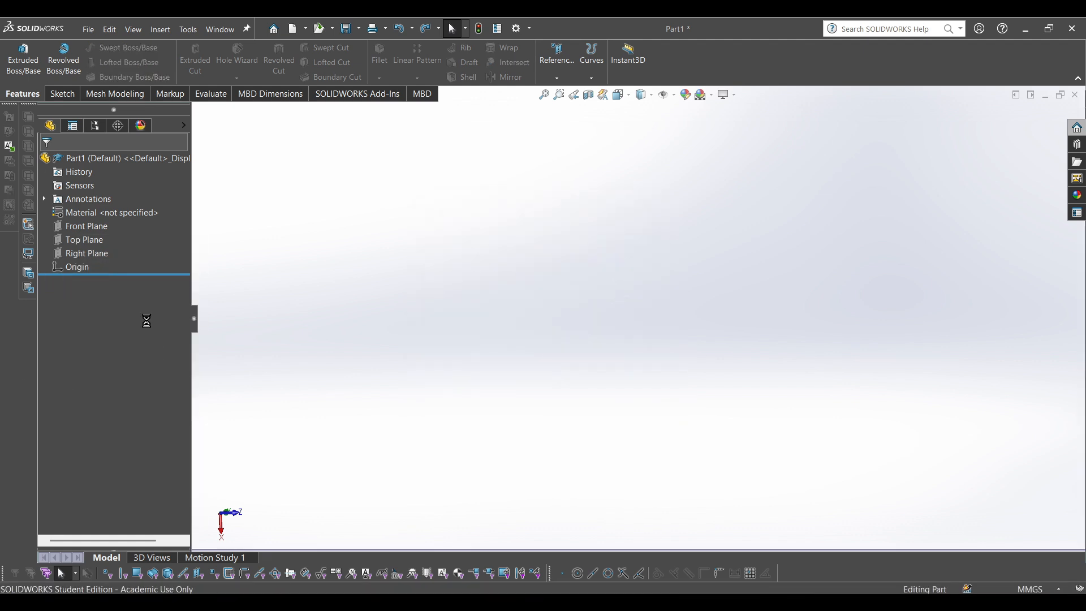
{"action": "left_click", "coordinate": [82, 226]}
{"action": "left_click", "coordinate": [99, 213]}
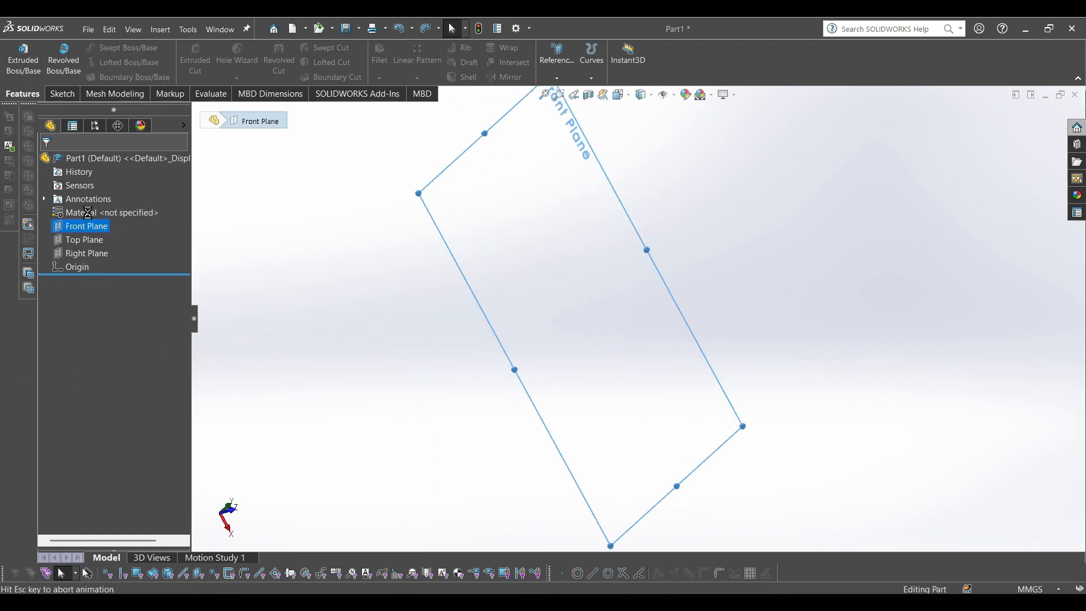
{"action": "left_click", "coordinate": [18, 55]}
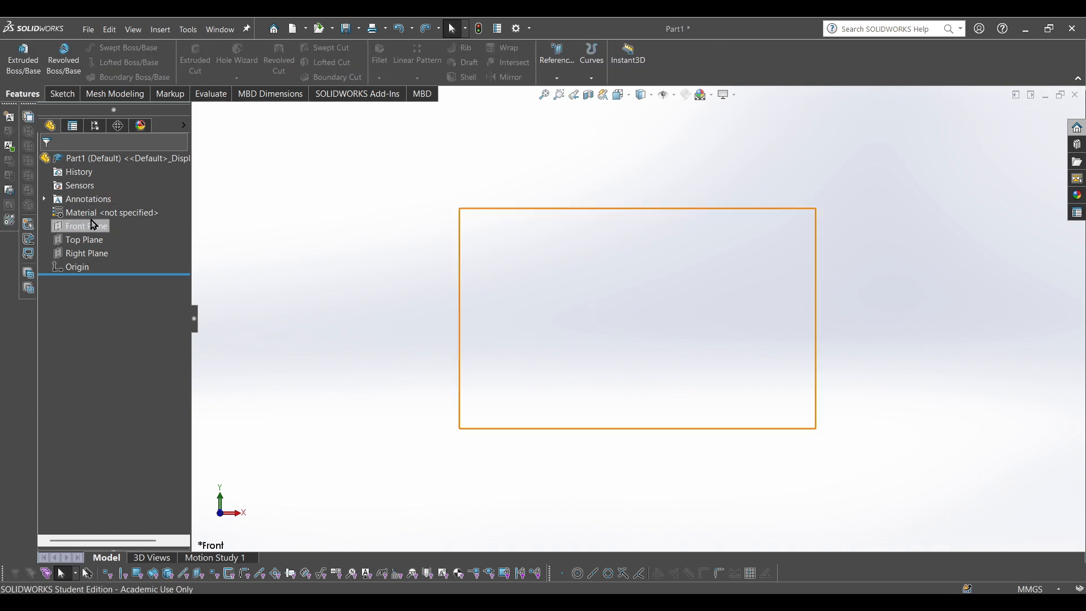
Start a sketch on the Top Plane and draw a vertical line about 73 mm long up from the origin
{"action": "left_click", "coordinate": [97, 240]}
{"action": "left_click", "coordinate": [106, 219]}
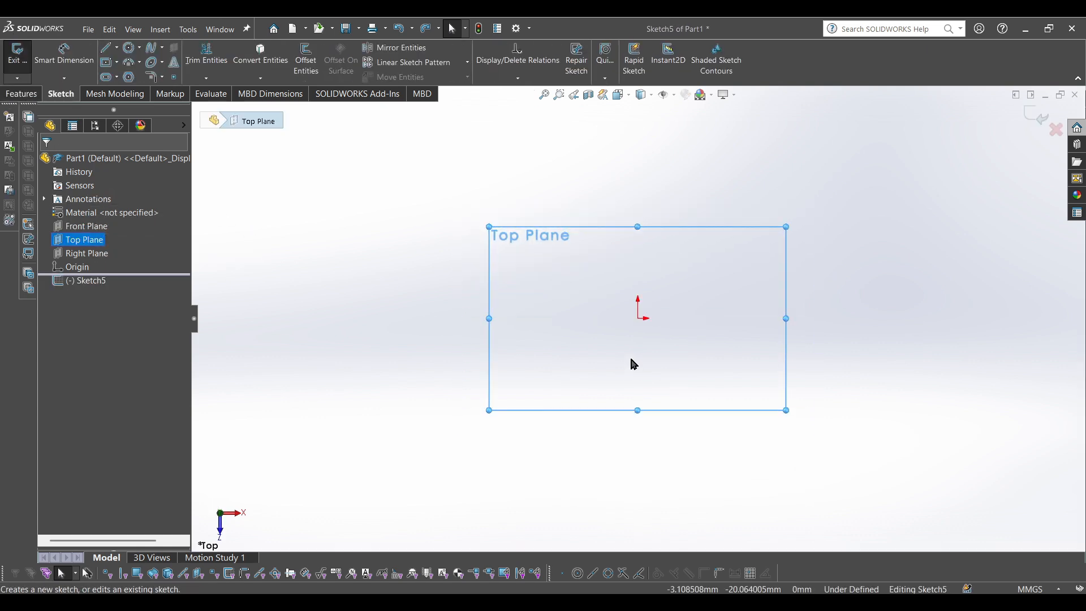
{"action": "left_click", "coordinate": [103, 51]}
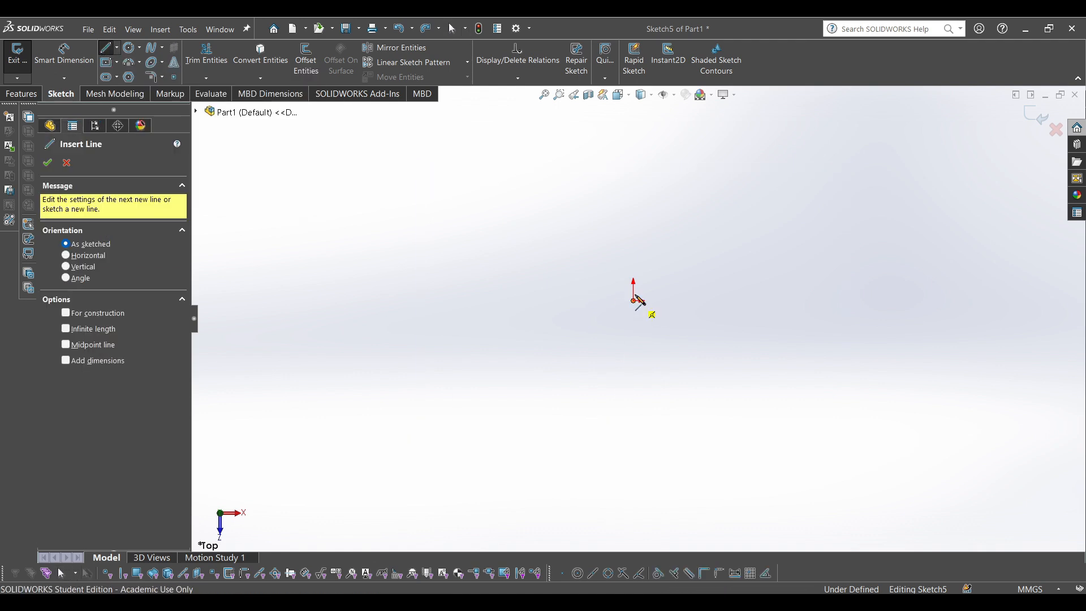
{"action": "left_click", "coordinate": [634, 301]}
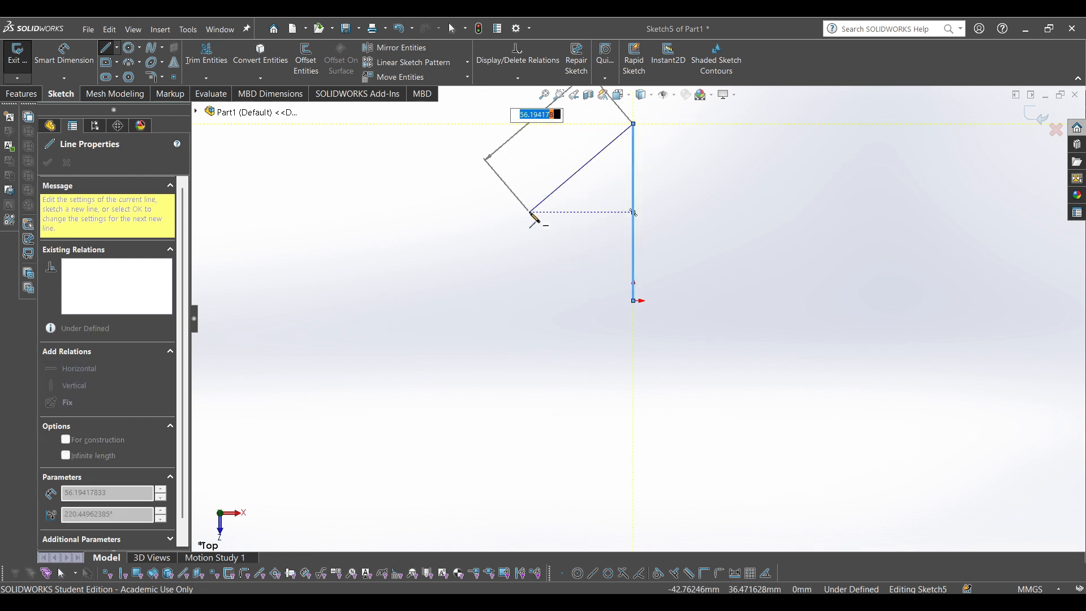
{"action": "key", "text": "Escape"}
{"action": "key", "text": "Escape"}
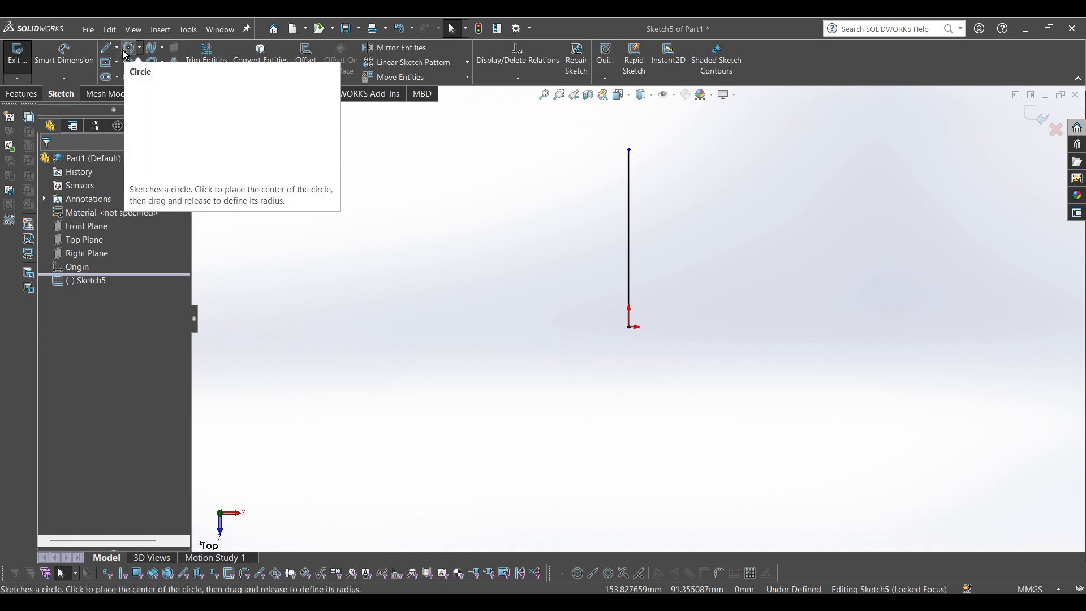
Draw three more lines that close a rectangle about 41 mm wide between the vertical line's upper end and the origin
{"action": "left_click", "coordinate": [106, 48]}
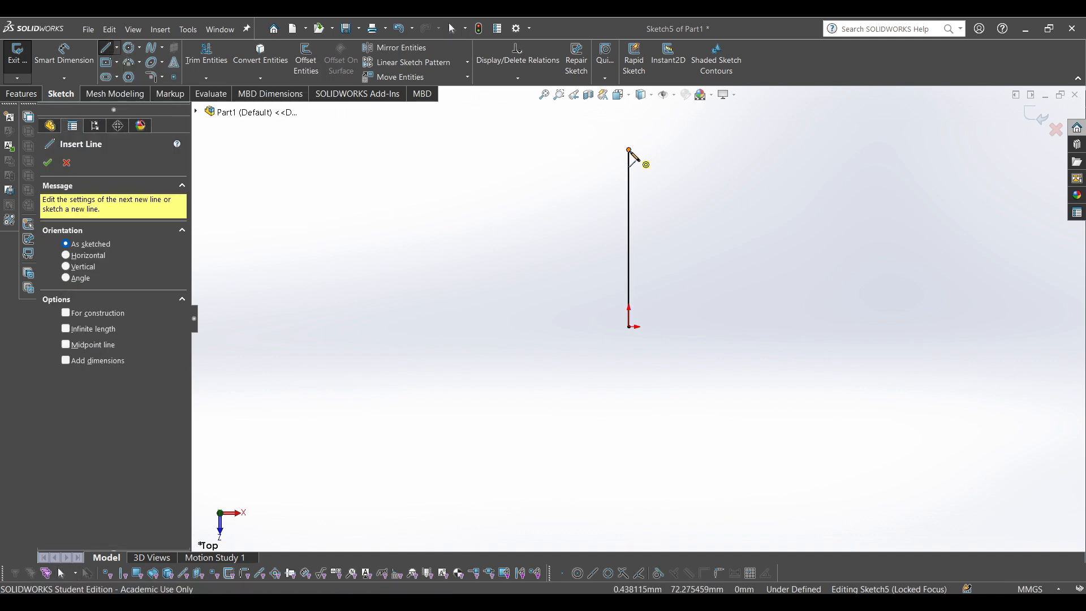
{"action": "left_click", "coordinate": [629, 150]}
{"action": "left_click", "coordinate": [531, 150]}
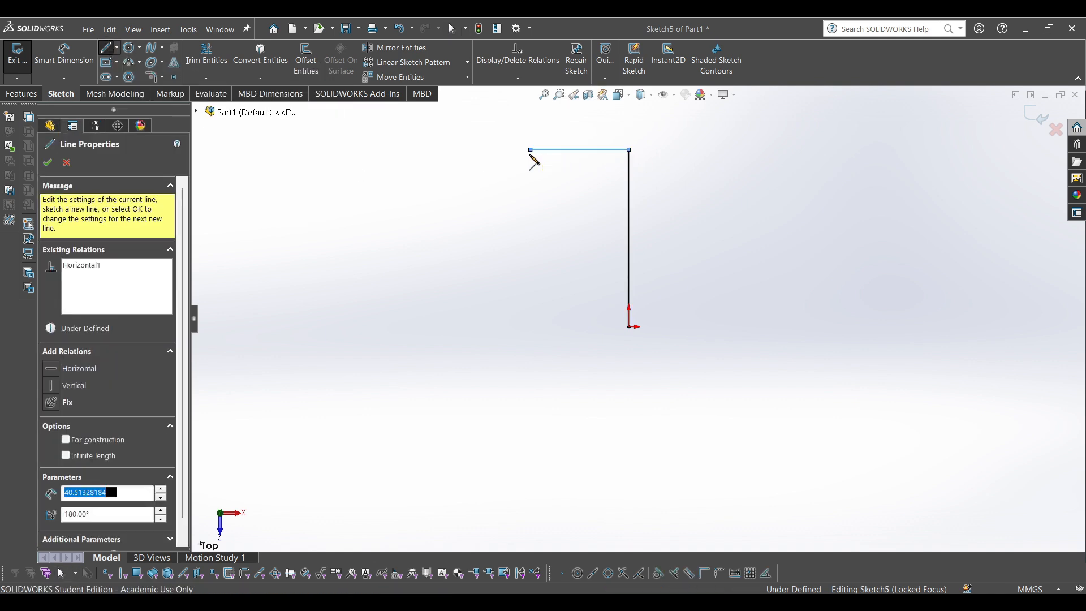
{"action": "left_click", "coordinate": [532, 327]}
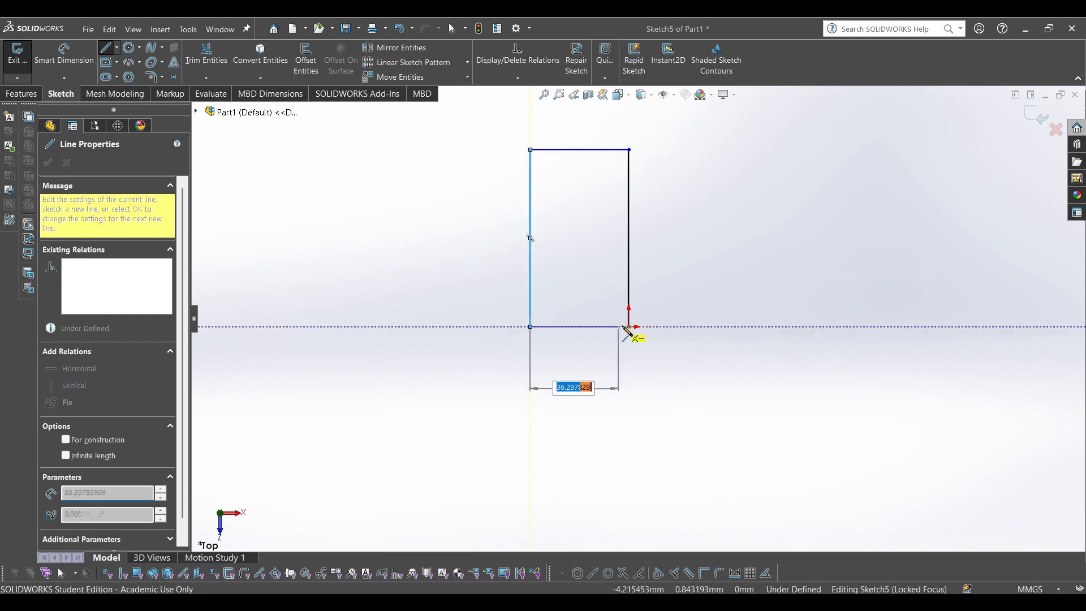
{"action": "left_click", "coordinate": [629, 328]}
{"action": "key", "text": "Escape"}
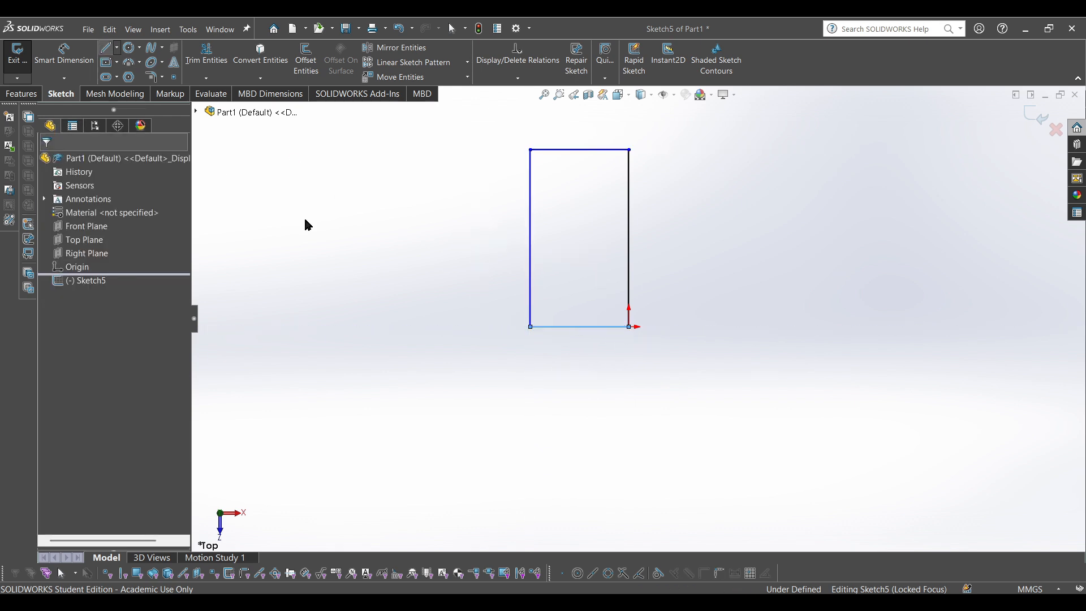
Finish the rectangle sketch and revolve it 360° about its vertical line through the origin to make a solid cylinder
{"action": "scroll", "coordinate": [616, 175], "scroll_direction": "down", "scroll_amount": 3}
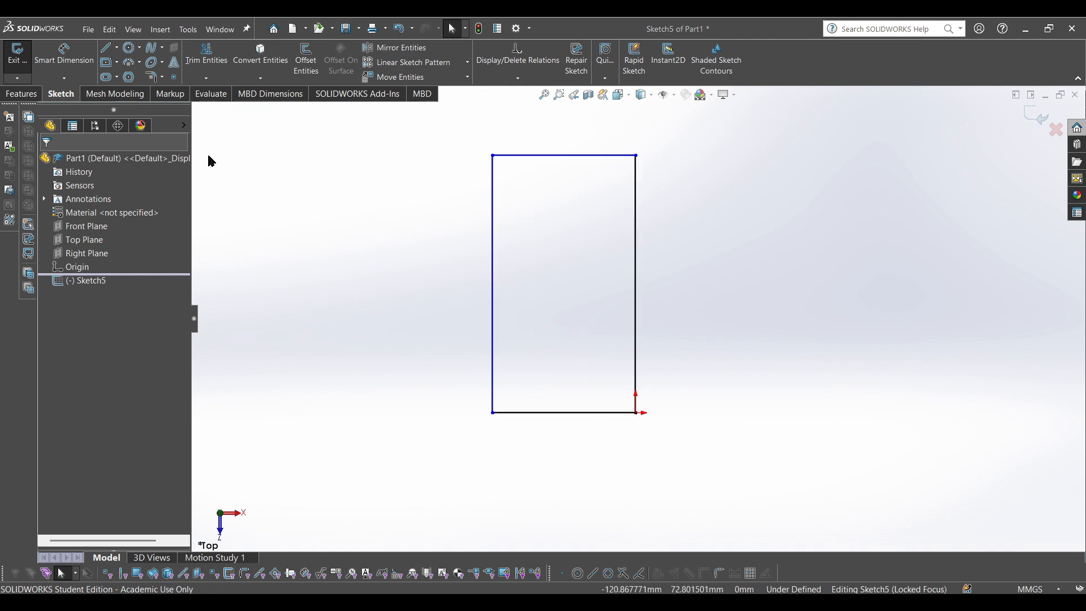
{"action": "left_click", "coordinate": [16, 53]}
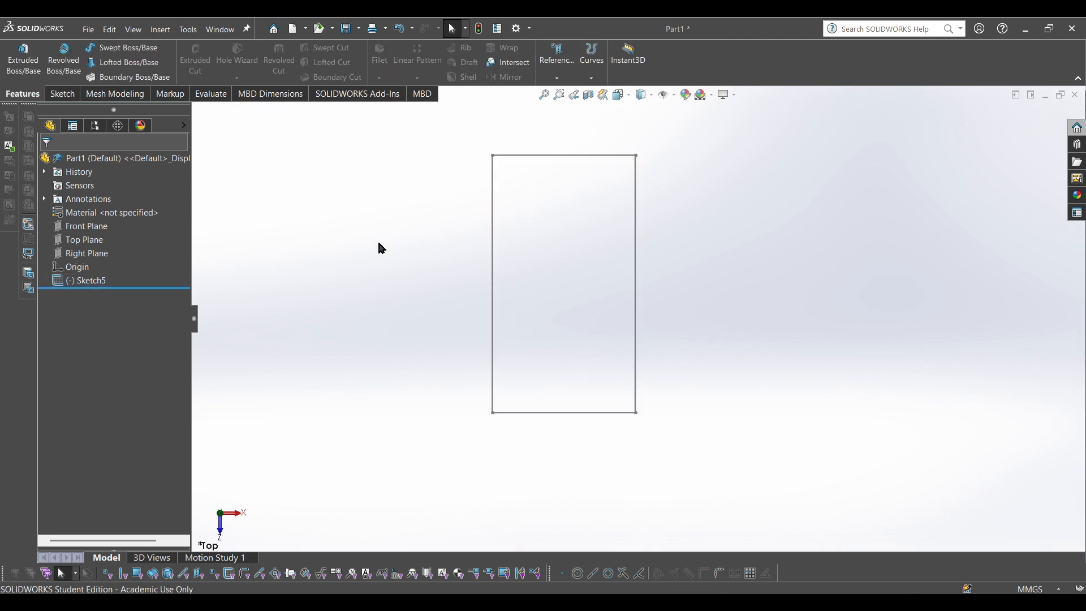
{"action": "left_click", "coordinate": [82, 280]}
{"action": "left_click", "coordinate": [64, 59]}
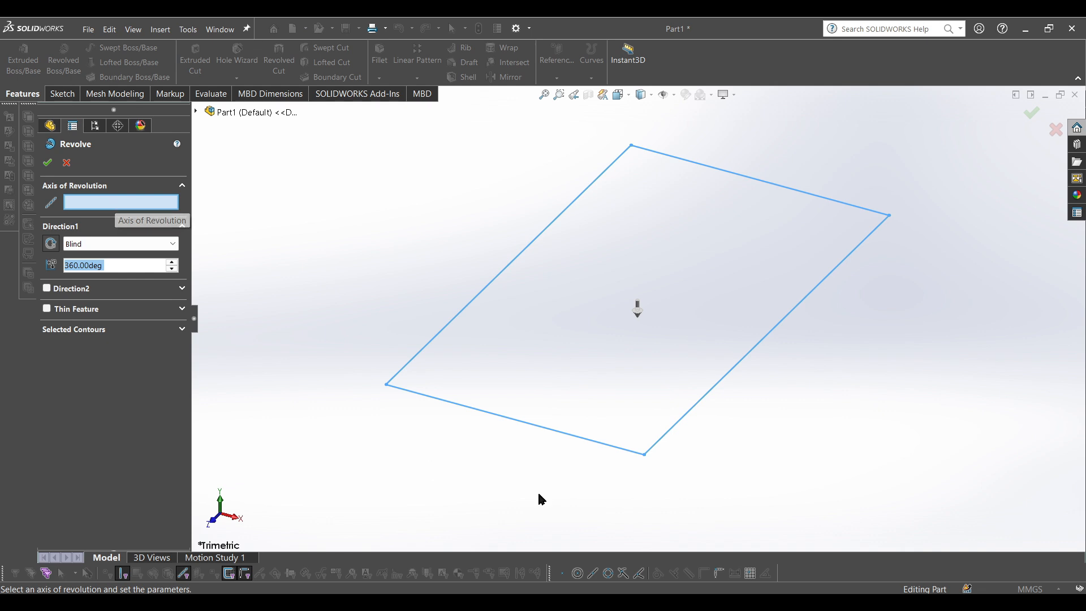
{"action": "left_click", "coordinate": [711, 398]}
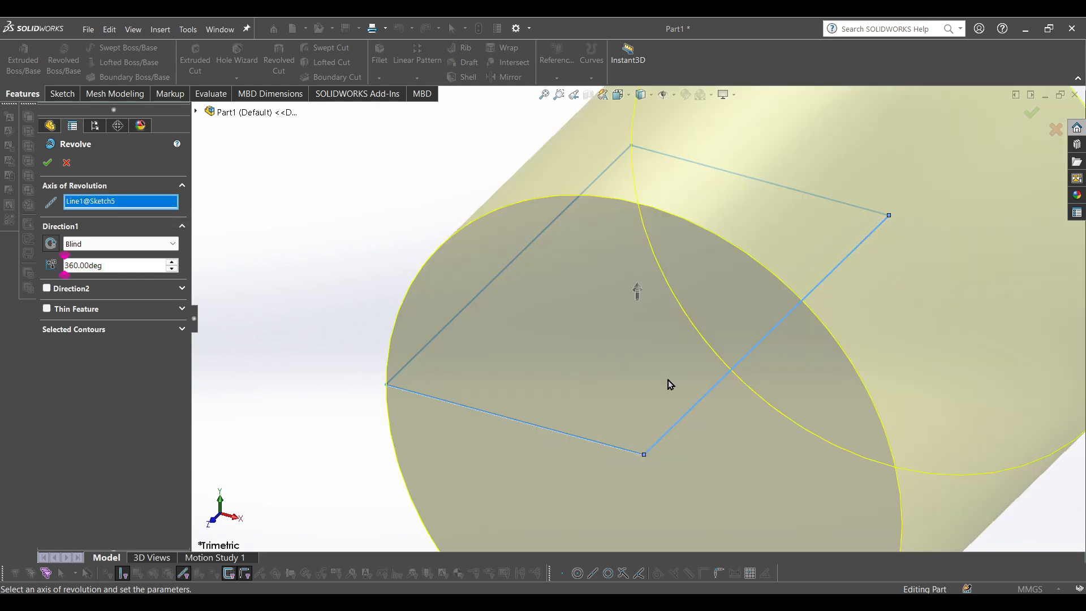
{"action": "scroll", "coordinate": [670, 385], "scroll_direction": "up", "scroll_amount": 5}
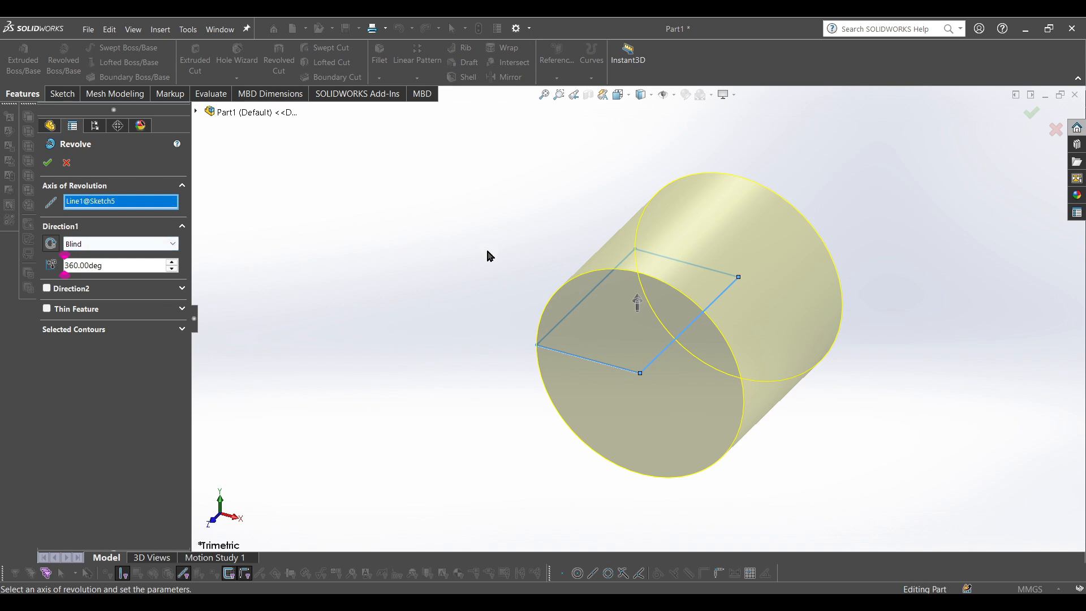
{"action": "middle_click_drag", "start_coordinate": [487, 252], "coordinate": [561, 461]}
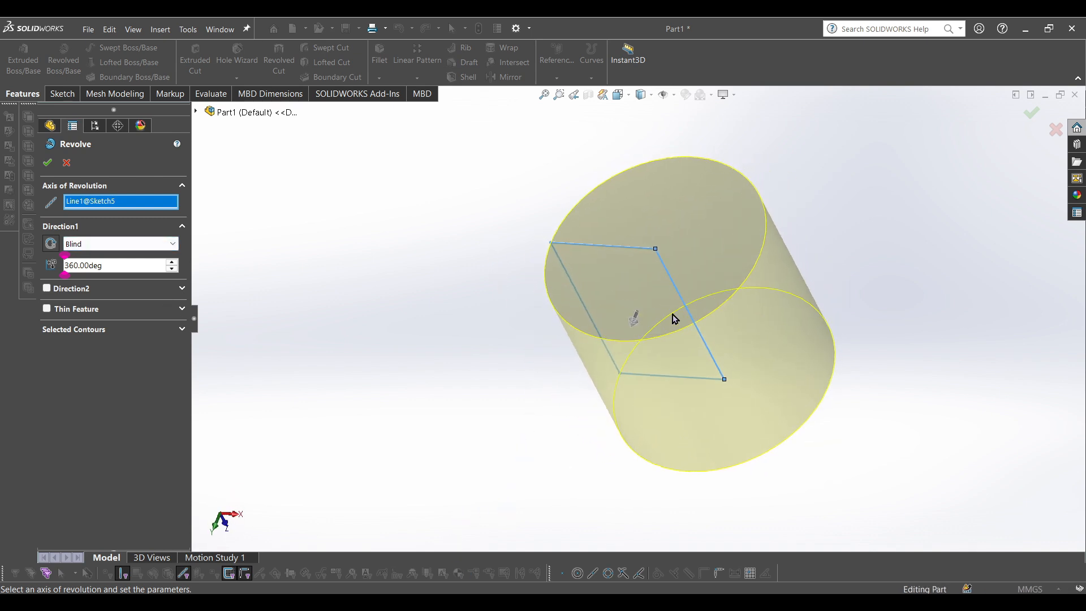
{"action": "scroll", "coordinate": [675, 318], "scroll_direction": "down", "scroll_amount": 3}
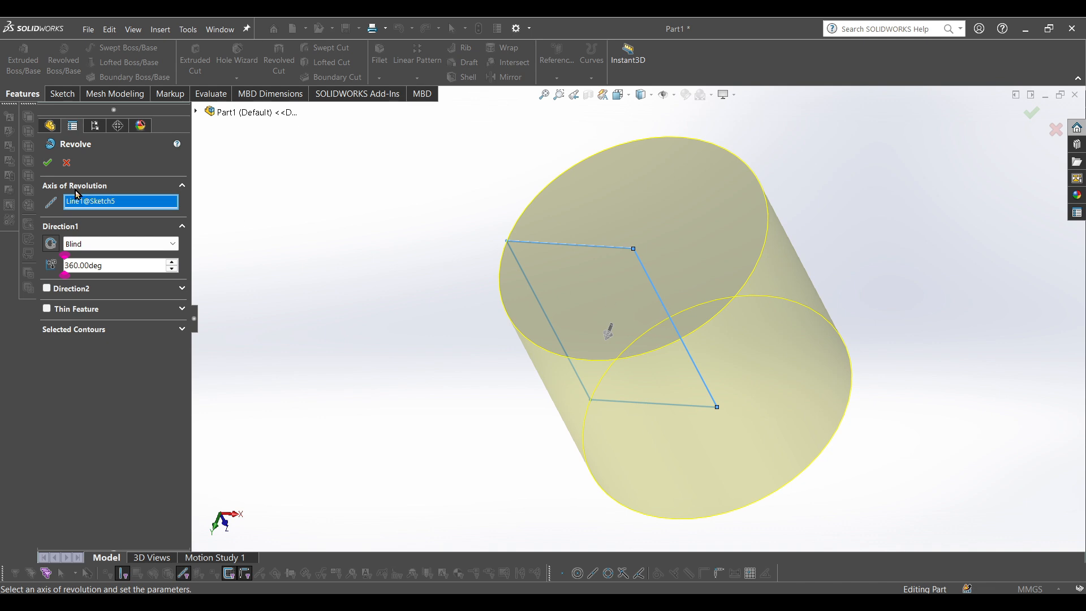
{"action": "left_click", "coordinate": [48, 163]}
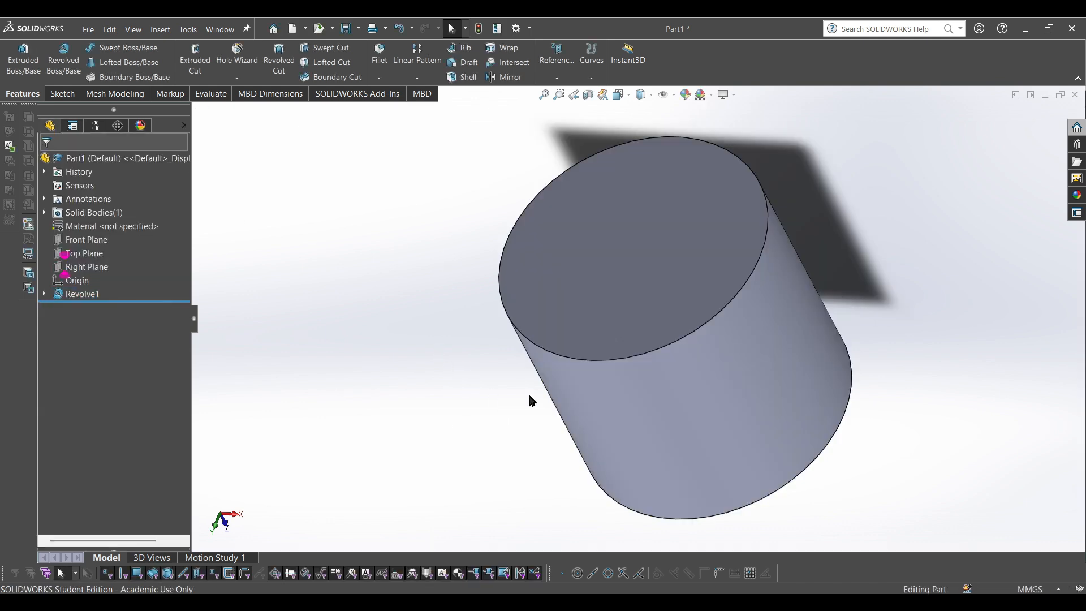
Reopen the cylinder's Revolve definition and examine from several angles how the rectangle sweeps around the axis line
{"action": "left_click", "coordinate": [44, 294]}
{"action": "left_click", "coordinate": [80, 292]}
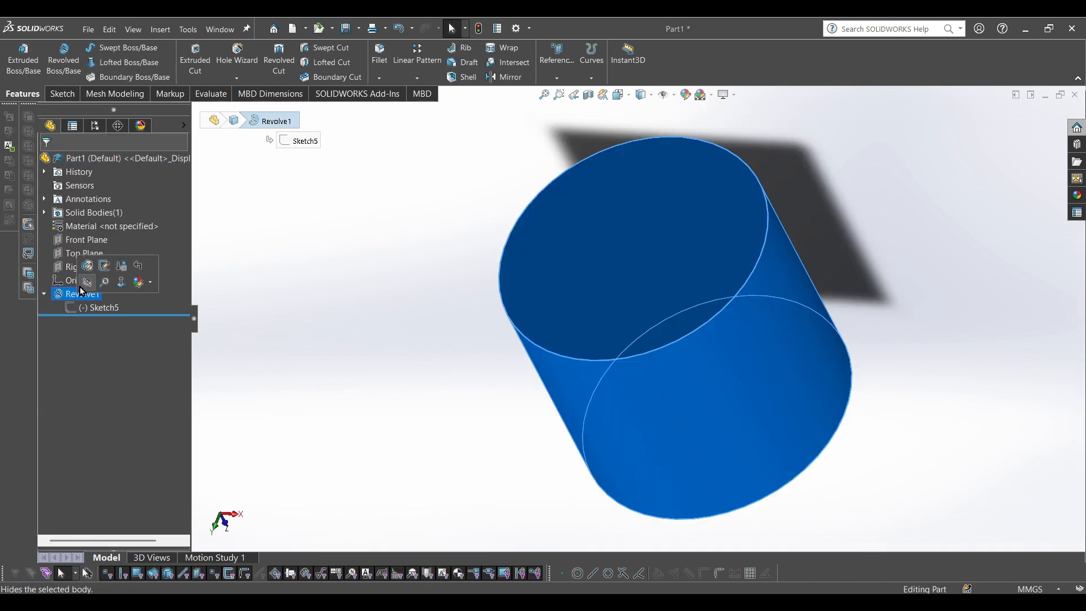
{"action": "left_click", "coordinate": [85, 266]}
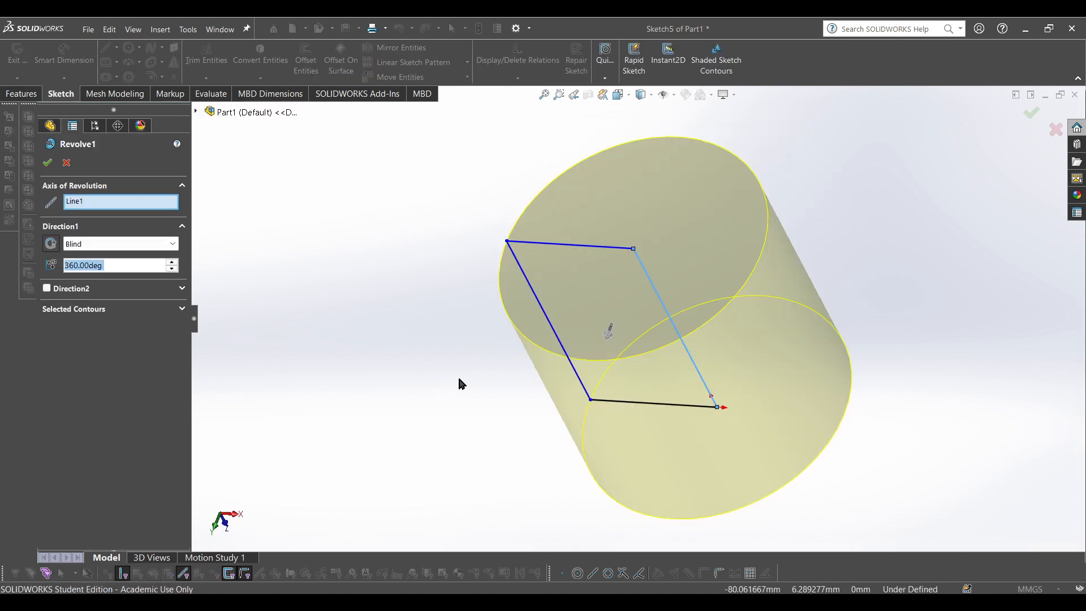
{"action": "middle_click_drag", "start_coordinate": [499, 326], "coordinate": [568, 264]}
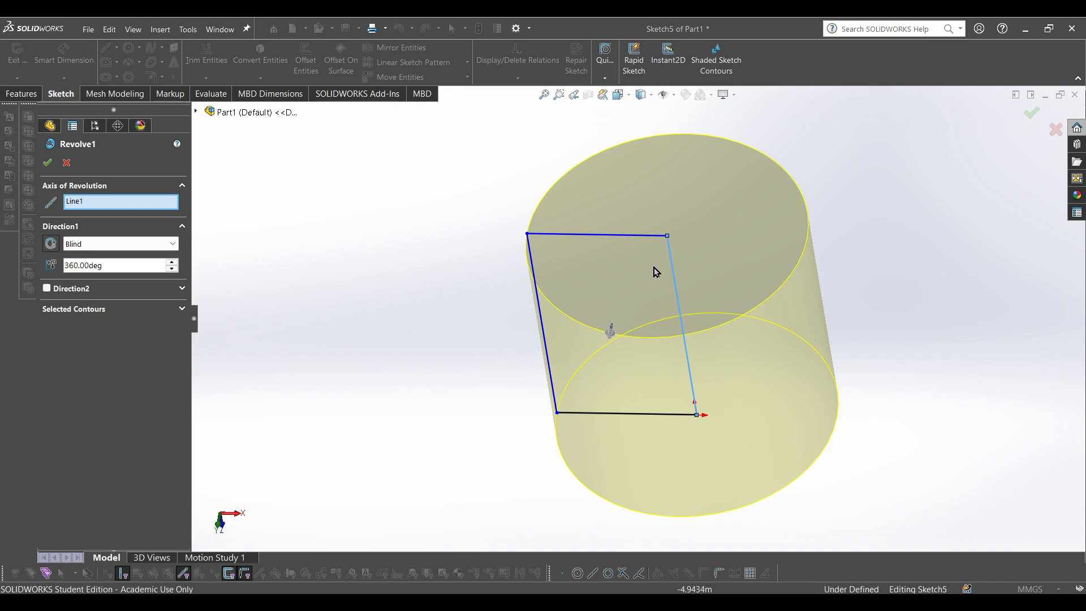
{"action": "mouse_move", "coordinate": [543, 379]}
{"action": "middle_mouse_down"}
{"action": "mouse_move", "coordinate": [494, 325]}
{"action": "mouse_move", "coordinate": [490, 350]}
{"action": "middle_mouse_up"}
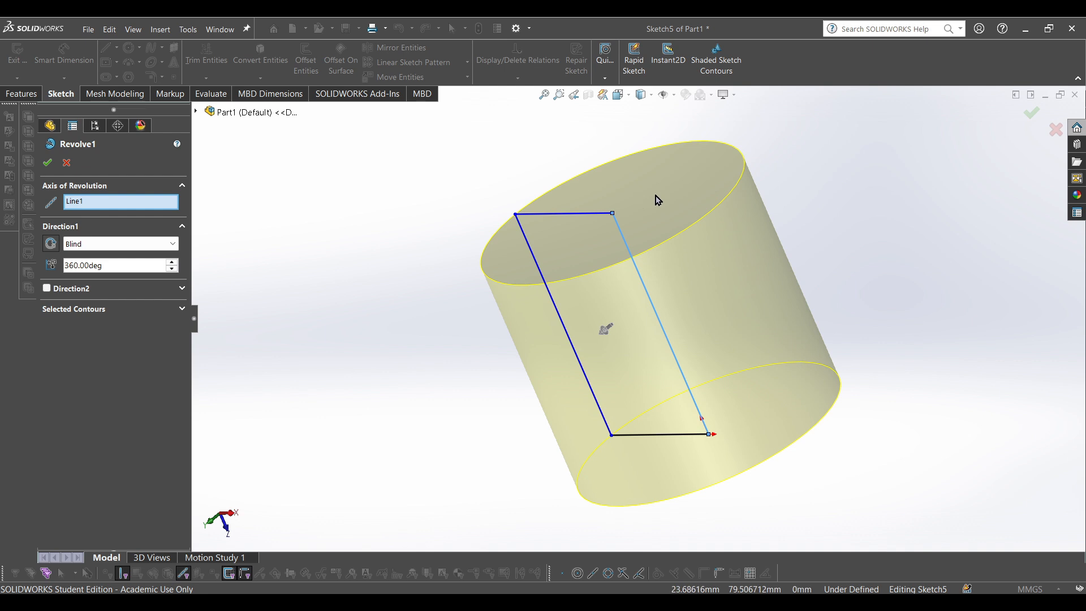
{"action": "mouse_move", "coordinate": [476, 196]}
{"action": "middle_mouse_down"}
{"action": "mouse_move", "coordinate": [543, 177]}
{"action": "mouse_move", "coordinate": [567, 211]}
{"action": "mouse_move", "coordinate": [588, 215]}
{"action": "middle_mouse_up"}
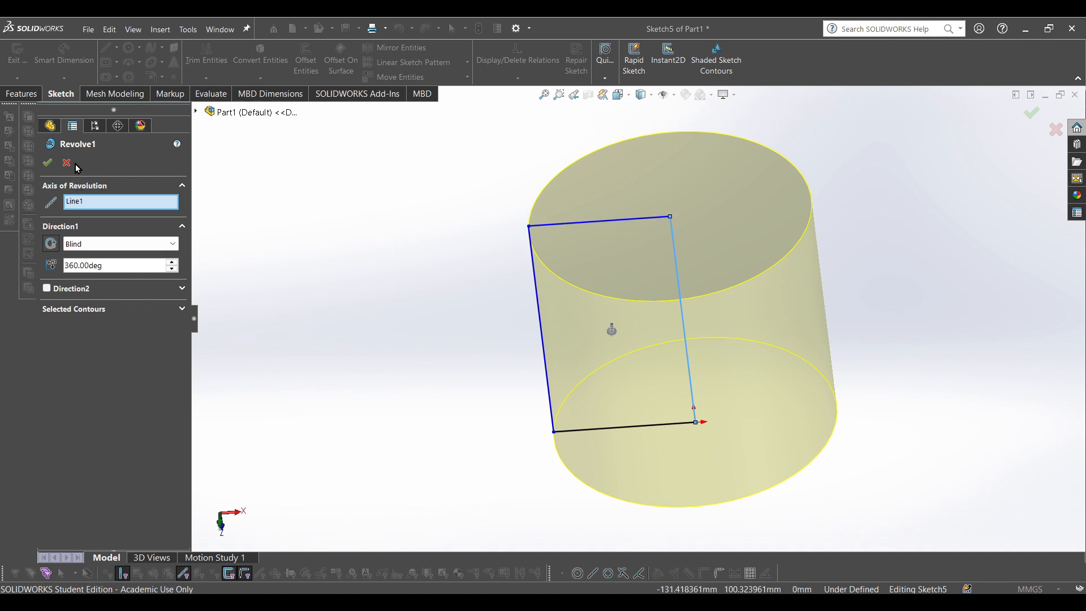
{"action": "left_click", "coordinate": [48, 162]}
Edit the revolve's profile sketch and delete three rectangle sides, keeping only the vertical line up from the origin
{"action": "left_click", "coordinate": [123, 305]}
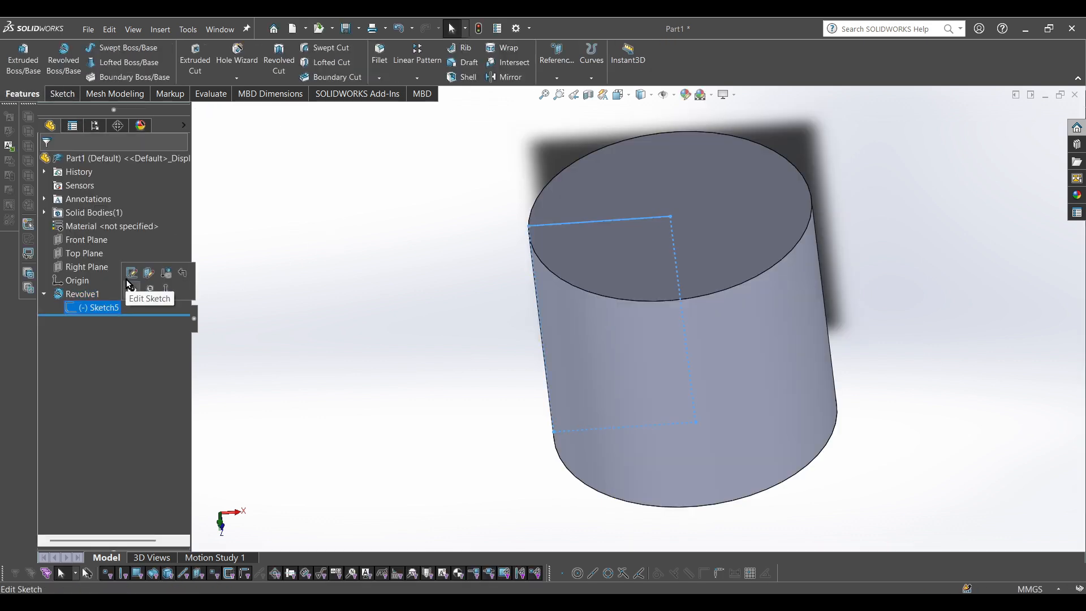
{"action": "left_click", "coordinate": [128, 280]}
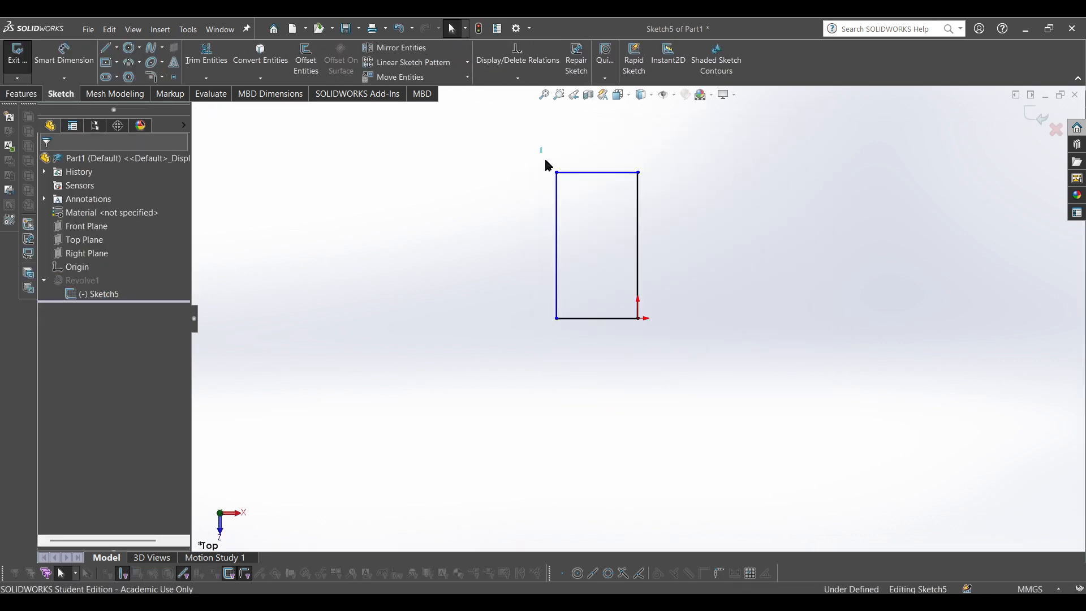
{"action": "left_click_drag", "start_coordinate": [549, 165], "coordinate": [608, 342]}
{"action": "right_click", "coordinate": [558, 214]}
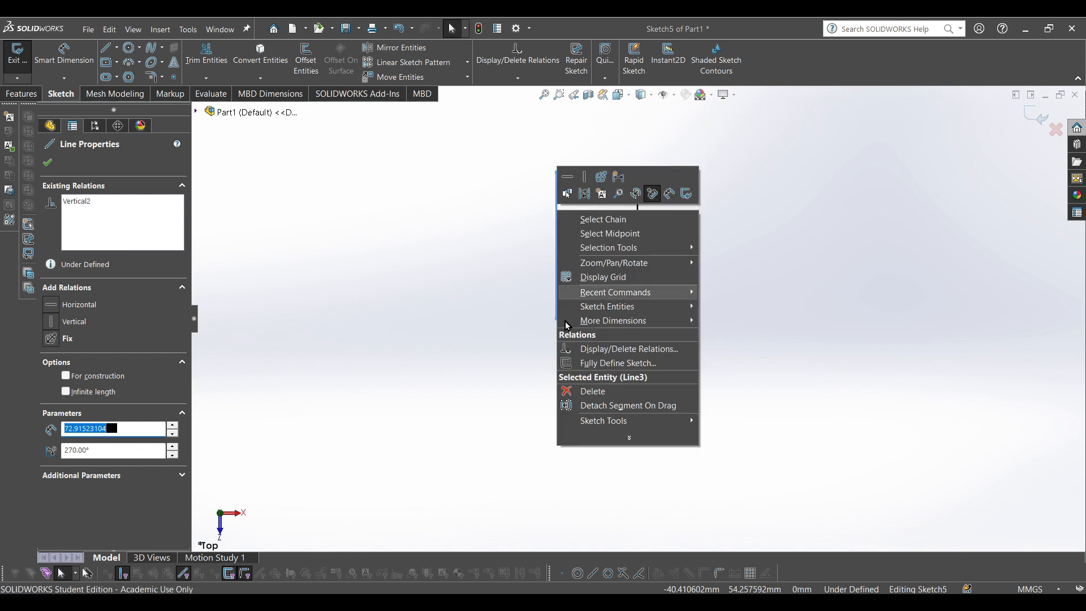
{"action": "left_click", "coordinate": [586, 391]}
{"action": "right_click", "coordinate": [582, 319]}
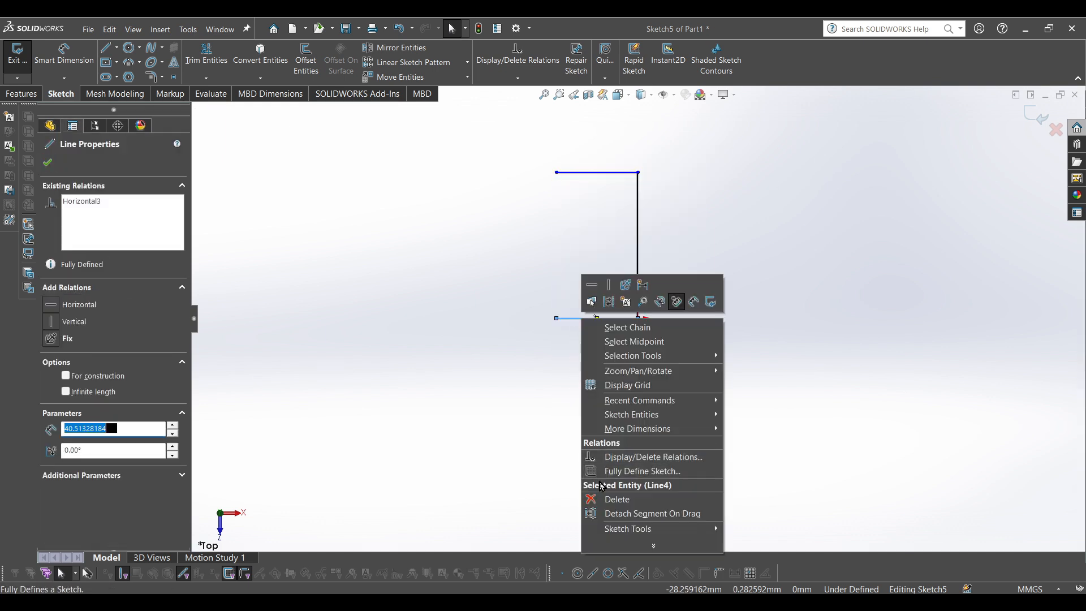
{"action": "left_click", "coordinate": [602, 497]}
{"action": "right_click", "coordinate": [587, 173]}
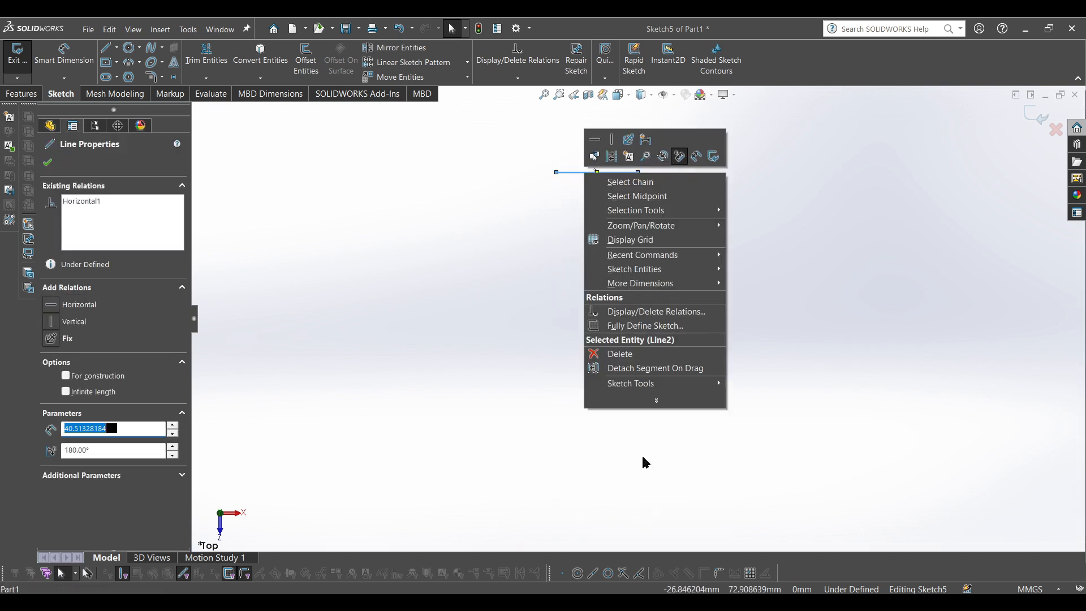
{"action": "left_click", "coordinate": [616, 353]}
Draw a circle of about 17.6 mm radius, centred about 43 mm left of the vertical line and 50 mm above the origin
{"action": "left_click", "coordinate": [126, 49]}
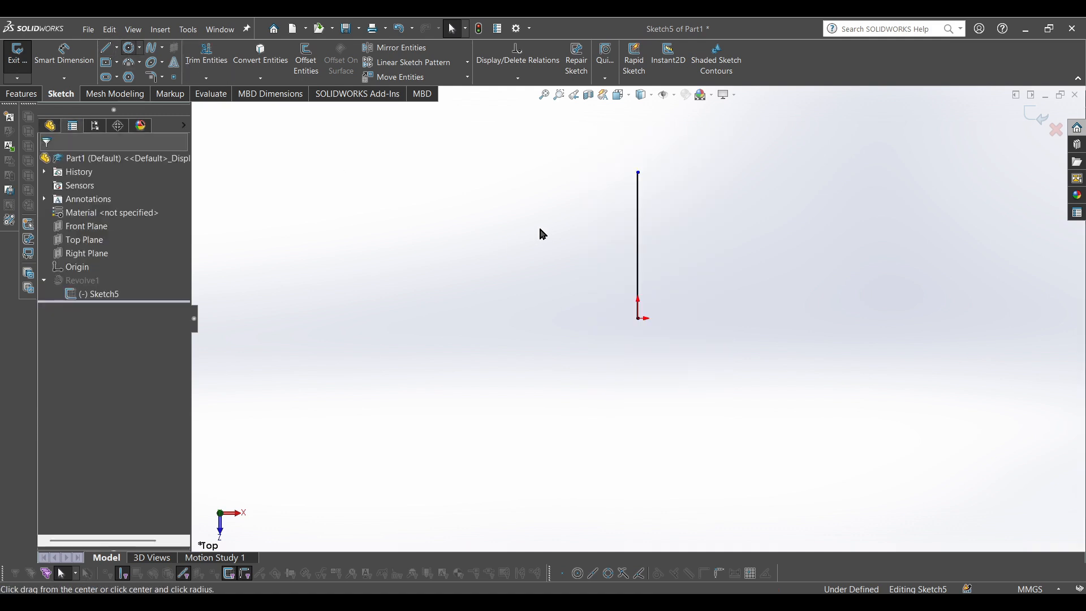
{"action": "left_click", "coordinate": [552, 217]}
{"action": "left_click", "coordinate": [576, 244]}
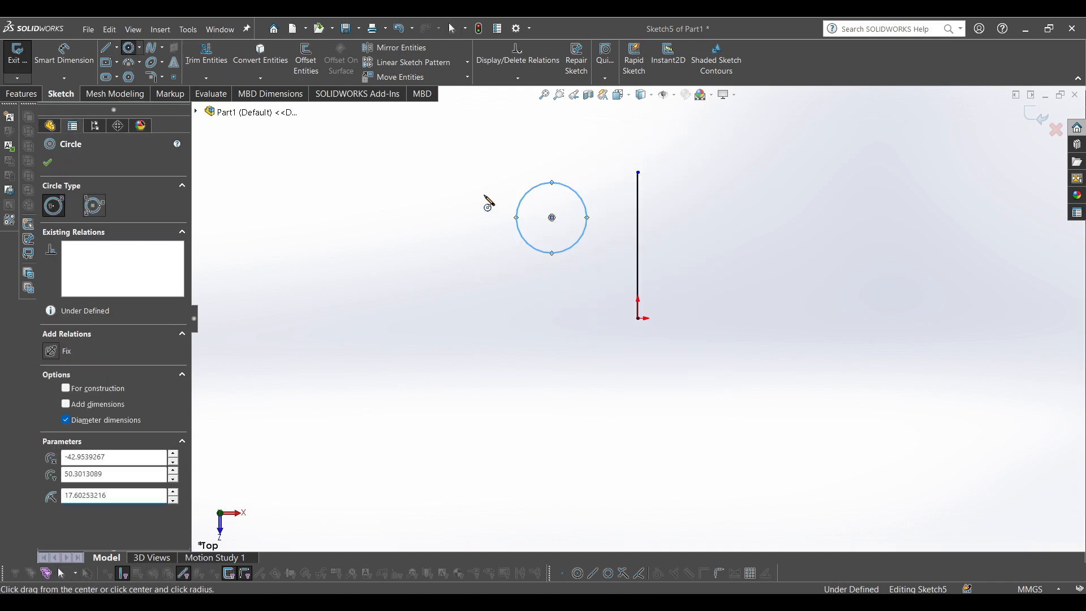
{"action": "right_click", "coordinate": [484, 195]}
{"action": "left_click", "coordinate": [504, 204]}
Exit the sketch and select the circle region as the contour for the 360° revolve about the vertical line
{"action": "left_click", "coordinate": [18, 55]}
{"action": "left_click", "coordinate": [124, 331]}
{"action": "left_click", "coordinate": [537, 223]}
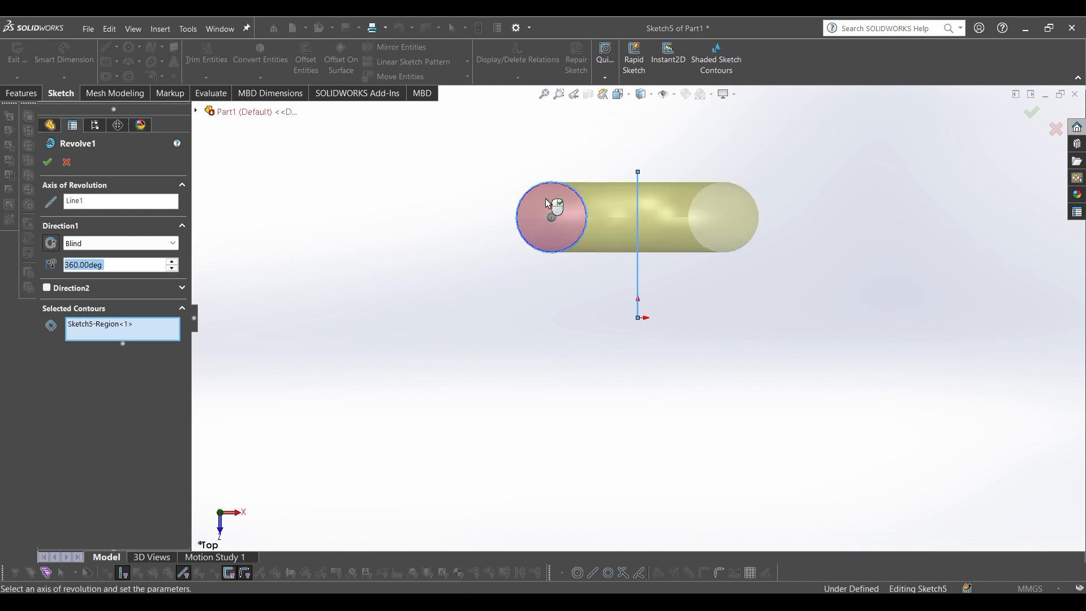
{"action": "left_click", "coordinate": [48, 162]}
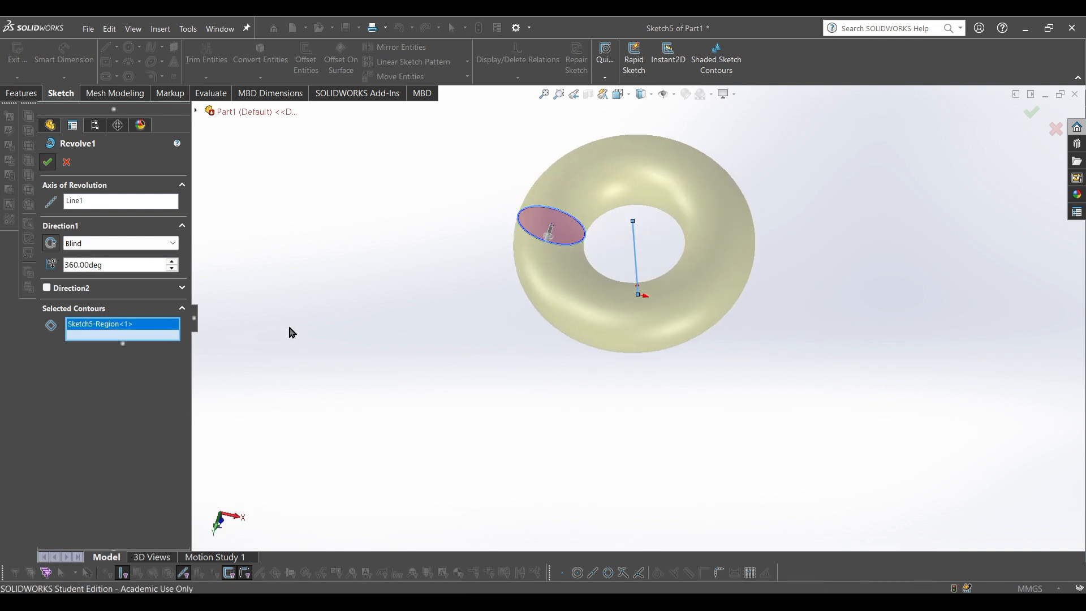
Inspect the revolved ring, its profile sketch and its Revolve definition from several angles
{"action": "left_click", "coordinate": [102, 307]}
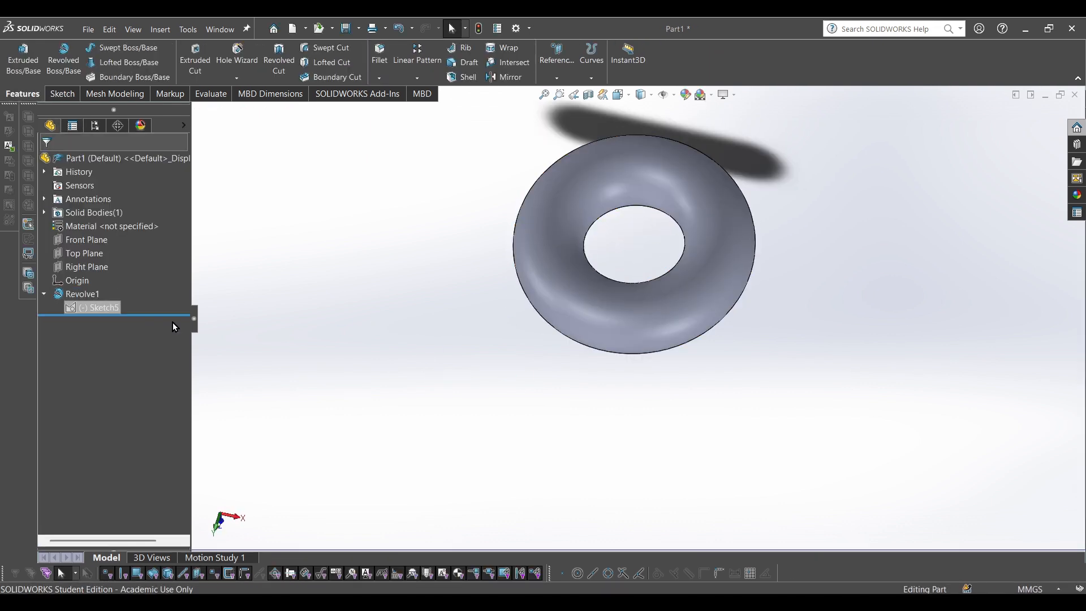
{"action": "middle_click_drag", "start_coordinate": [463, 341], "coordinate": [456, 271]}
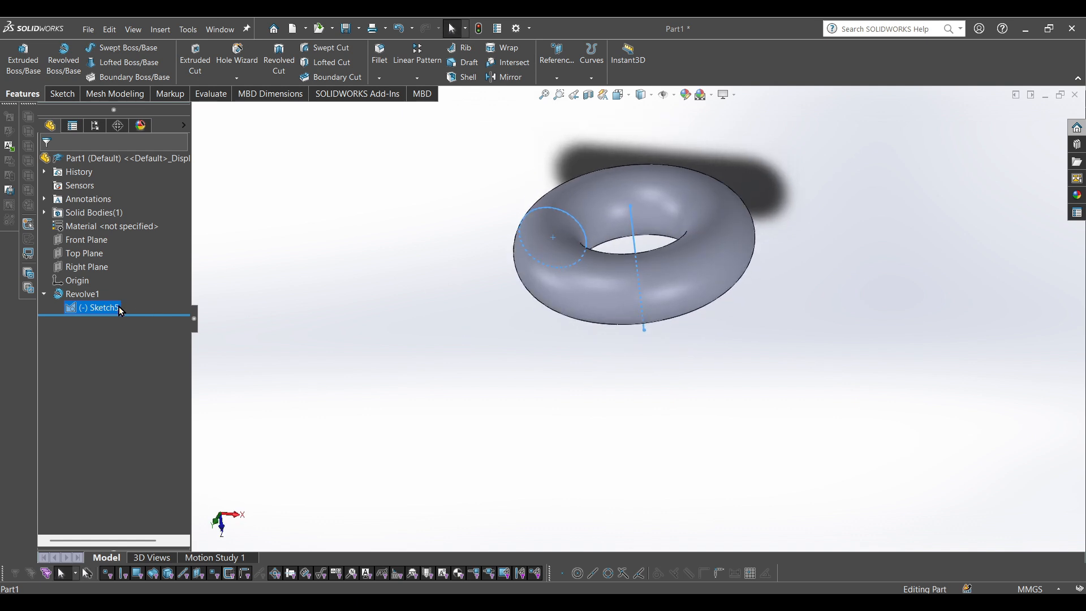
{"action": "right_click", "coordinate": [73, 308]}
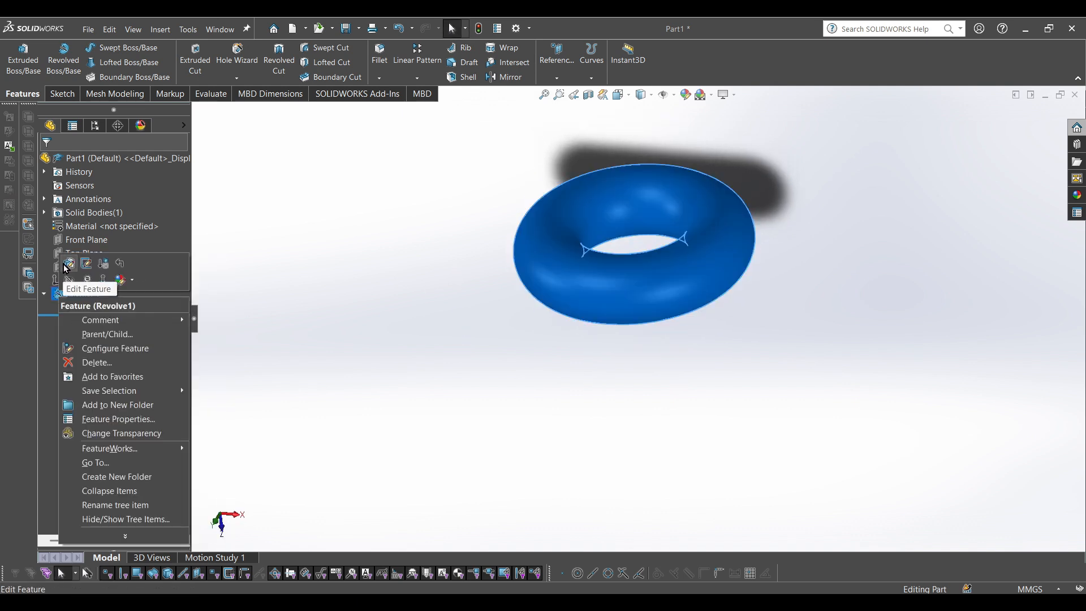
{"action": "left_click", "coordinate": [84, 273]}
{"action": "scroll", "coordinate": [585, 235], "scroll_direction": "down", "scroll_amount": 3}
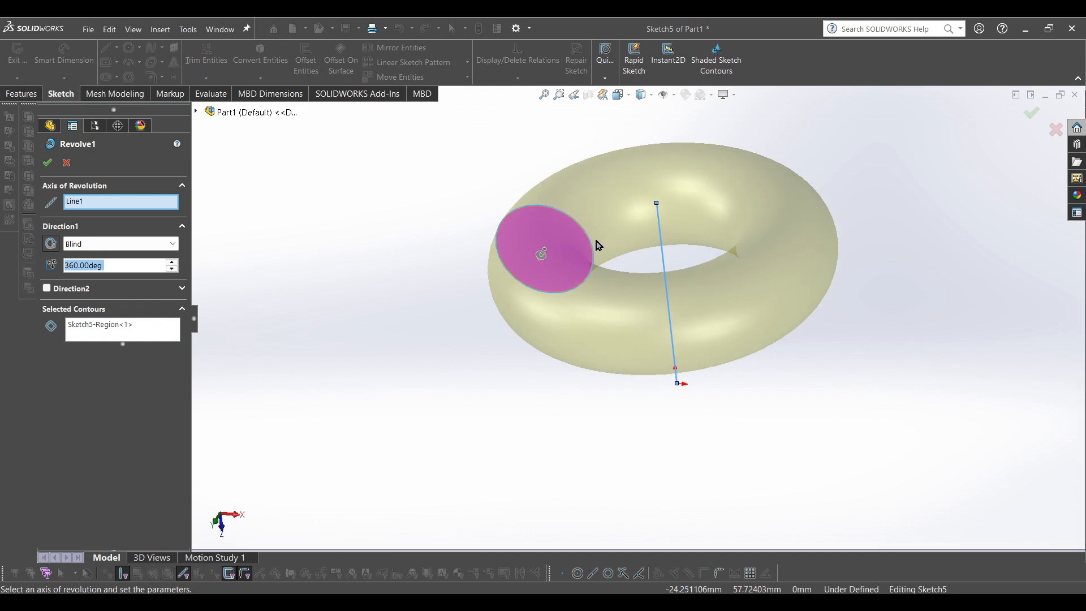
{"action": "middle_click_drag", "start_coordinate": [596, 243], "coordinate": [647, 300]}
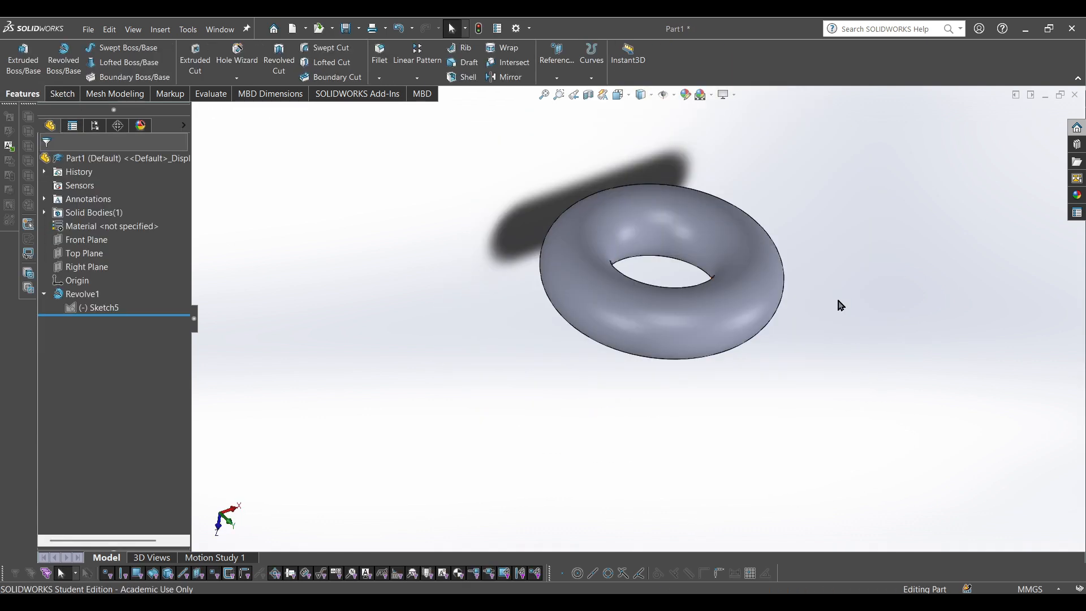
{"action": "middle_click_drag", "start_coordinate": [840, 305], "coordinate": [626, 186]}
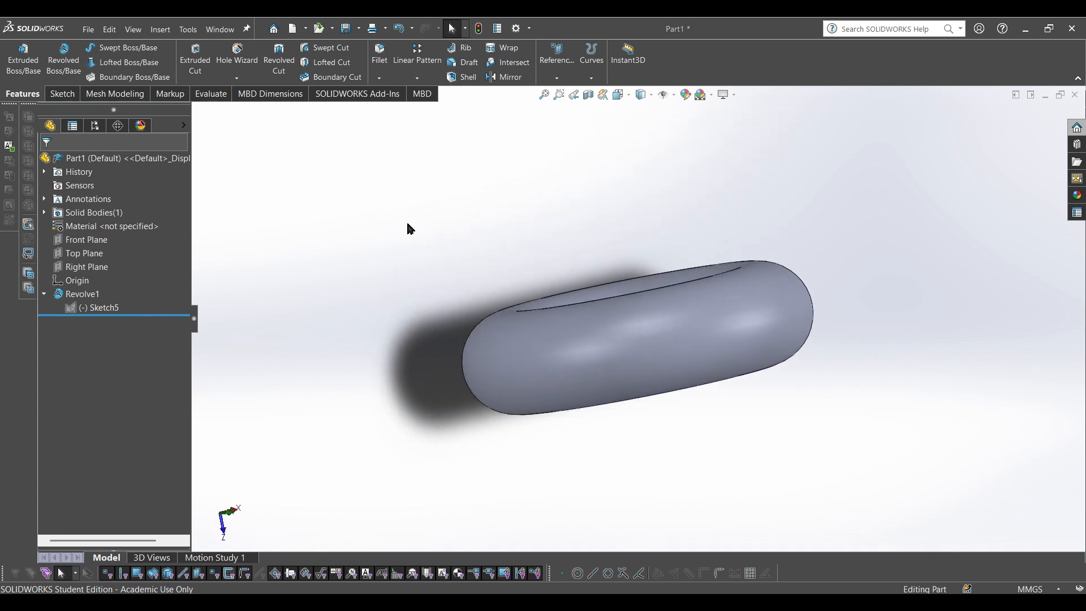
{"action": "left_click", "coordinate": [103, 307]}
{"action": "left_click", "coordinate": [339, 249]}
{"action": "middle_click_drag", "start_coordinate": [339, 249], "coordinate": [350, 309]}
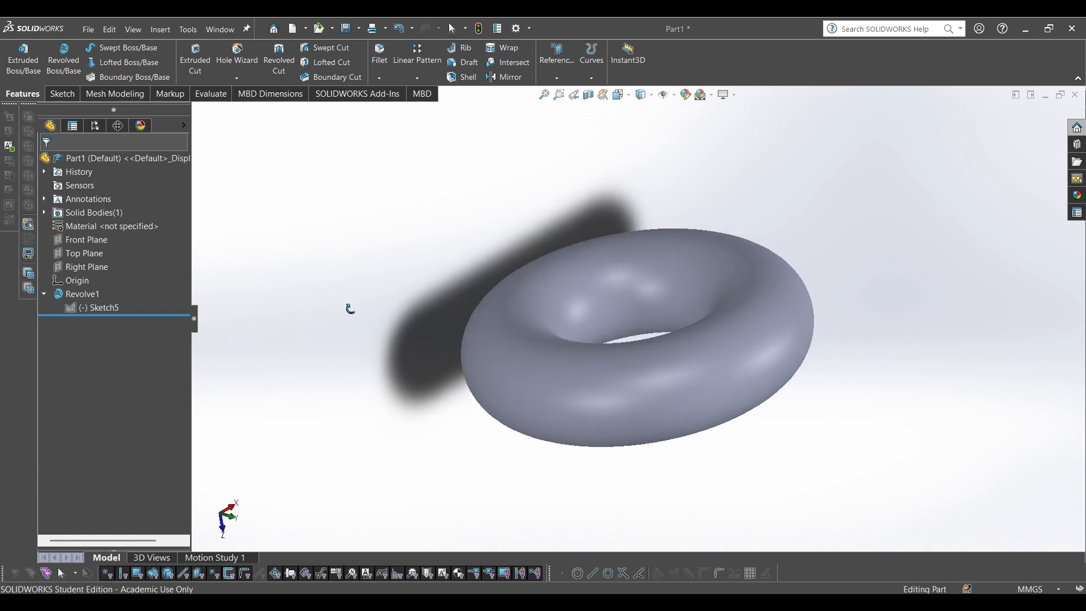
Edit the ring's sketch and add two lines from the circle's centre to its upper edge, enclosing a narrow wedge
{"action": "left_click", "coordinate": [82, 307]}
{"action": "left_click", "coordinate": [87, 270]}
{"action": "scroll", "coordinate": [583, 199], "scroll_direction": "down", "scroll_amount": 2}
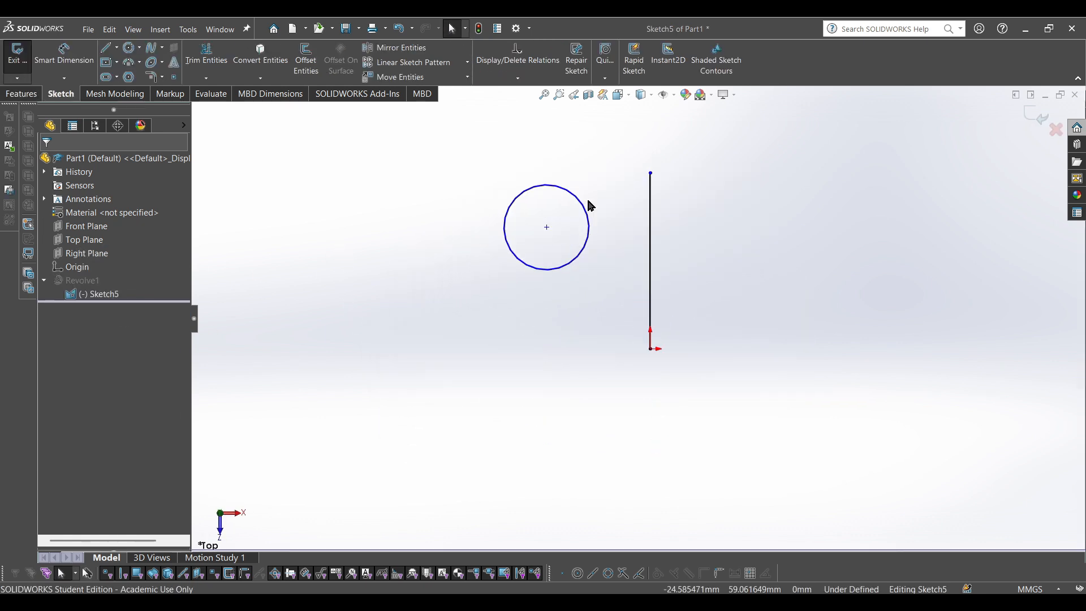
{"action": "left_click", "coordinate": [129, 48]}
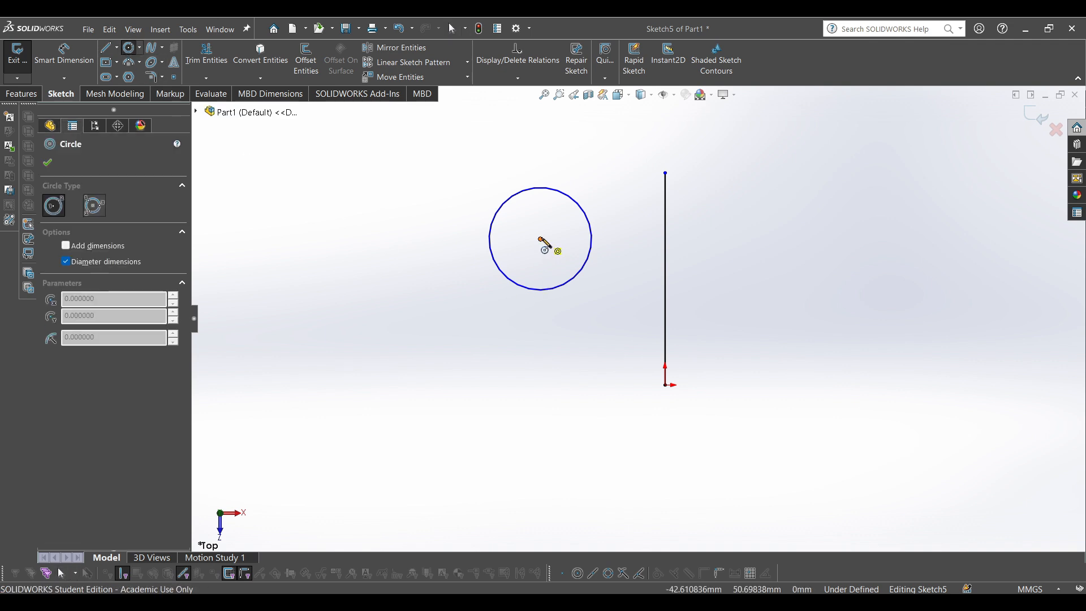
{"action": "key", "text": "Escape"}
{"action": "key", "text": "l"}
{"action": "left_click", "coordinate": [541, 238]}
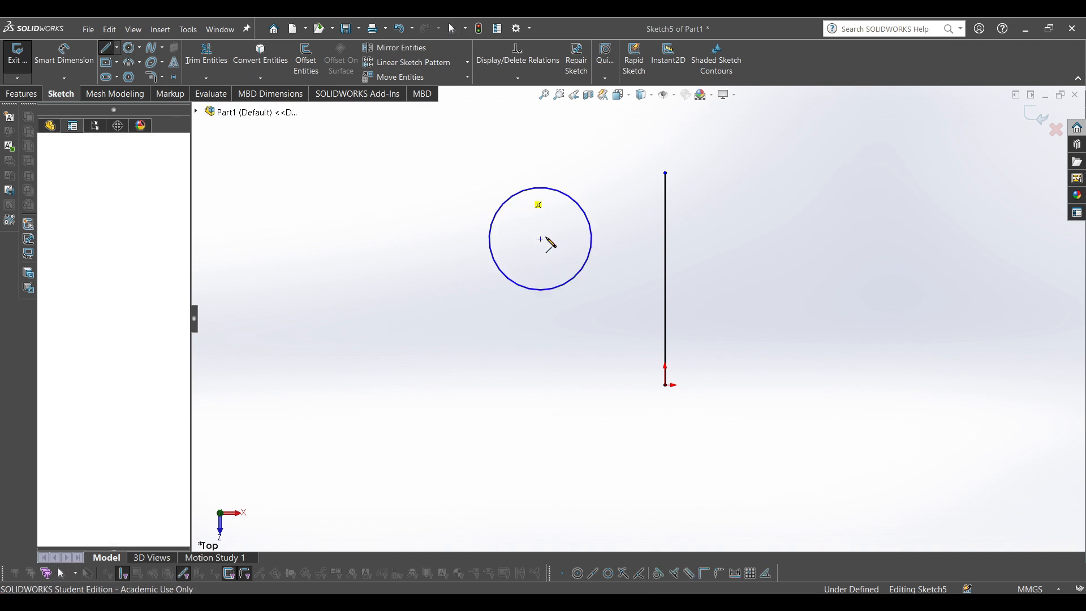
{"action": "right_click", "coordinate": [557, 195]}
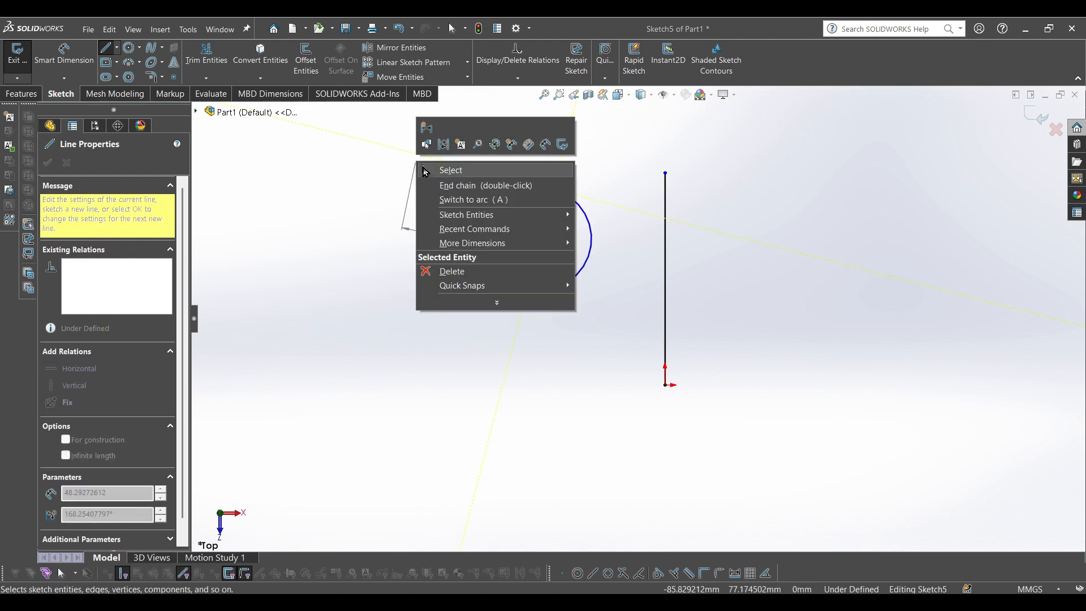
{"action": "left_click", "coordinate": [446, 170]}
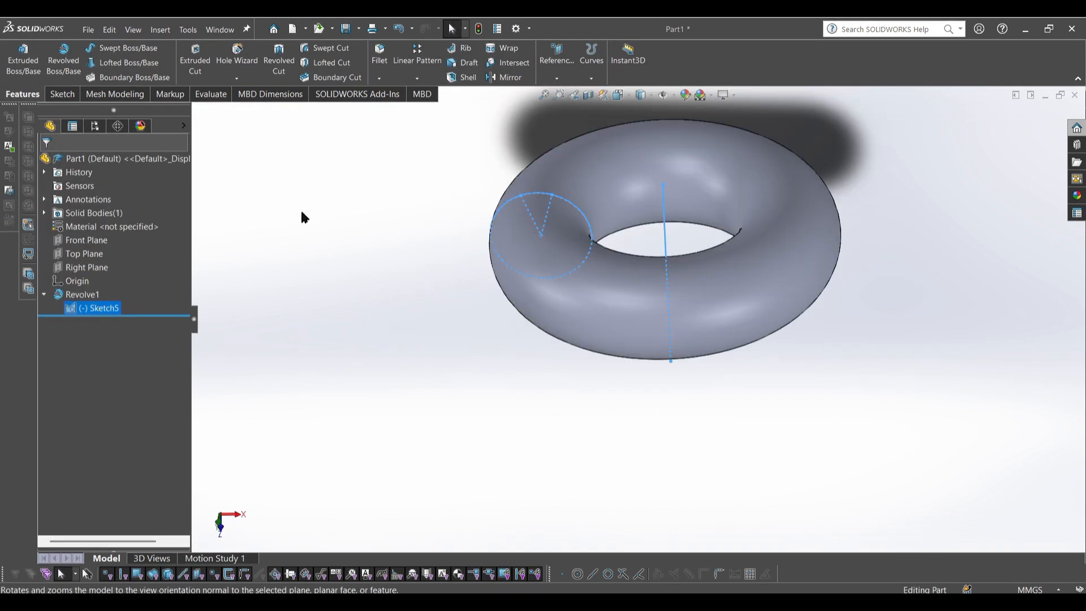
Cut the wedge region of the ring's sketch 360° about the sketch's vertical line with Revolved Cut
{"action": "left_click", "coordinate": [282, 77]}
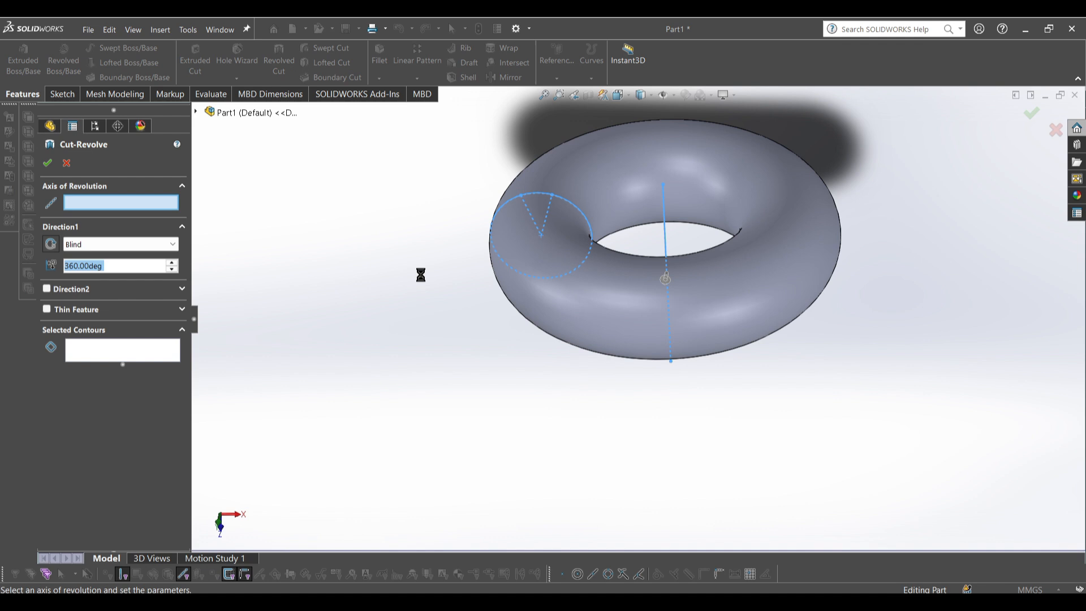
{"action": "left_click", "coordinate": [545, 204]}
{"action": "scroll", "coordinate": [544, 217], "scroll_direction": "down", "scroll_amount": 5}
{"action": "middle_click_drag", "start_coordinate": [545, 218], "coordinate": [575, 207]}
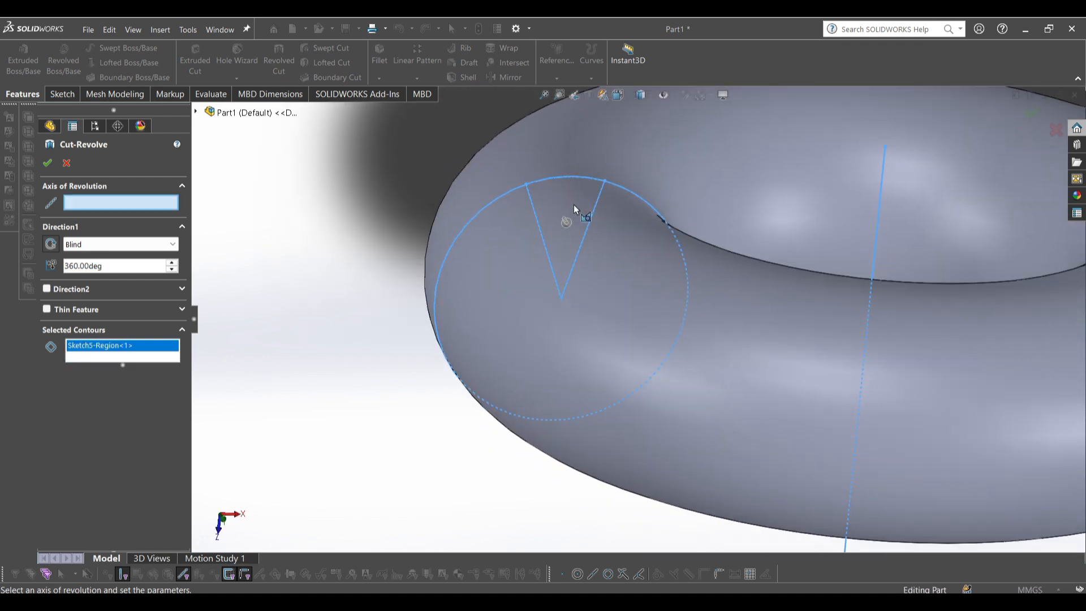
{"action": "left_click", "coordinate": [574, 207]}
{"action": "left_click", "coordinate": [131, 339]}
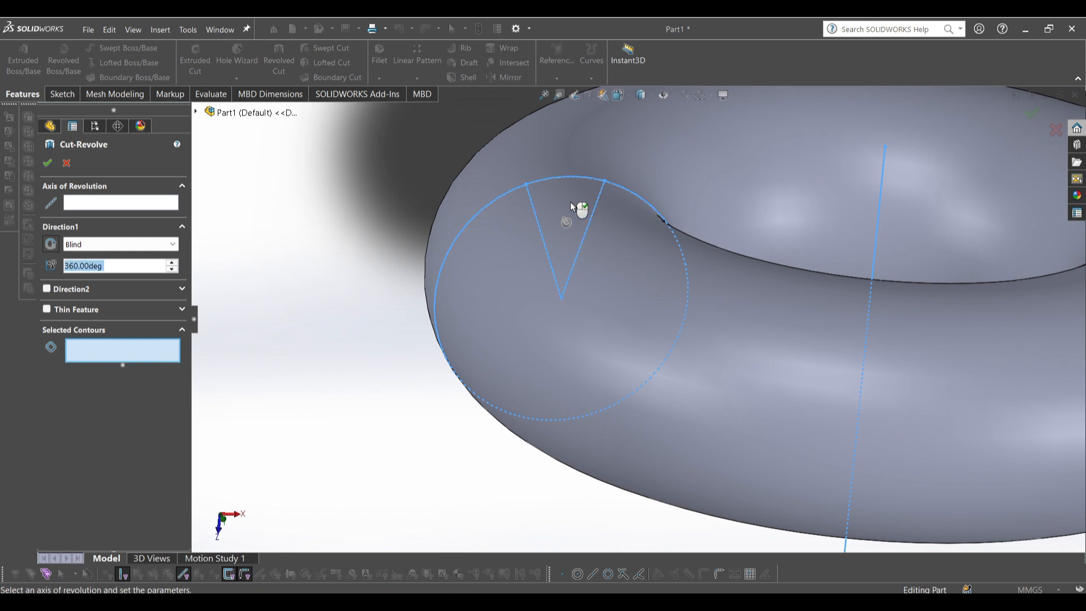
{"action": "left_click", "coordinate": [577, 208]}
{"action": "left_click", "coordinate": [99, 202]}
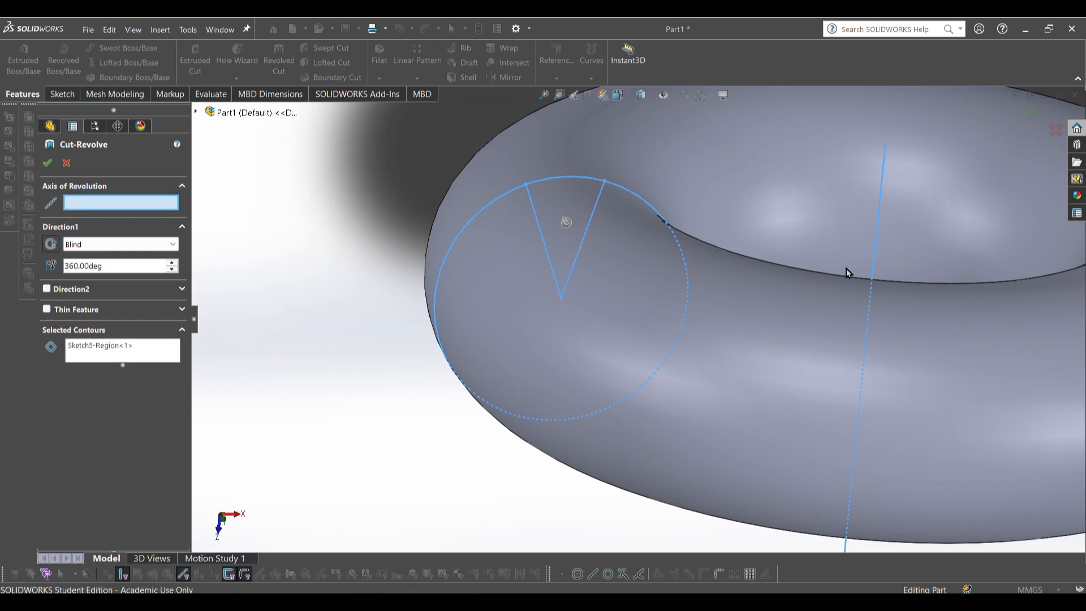
{"action": "left_click", "coordinate": [880, 217]}
{"action": "scroll", "coordinate": [832, 293], "scroll_direction": "up", "scroll_amount": 6}
{"action": "left_click", "coordinate": [48, 164]}
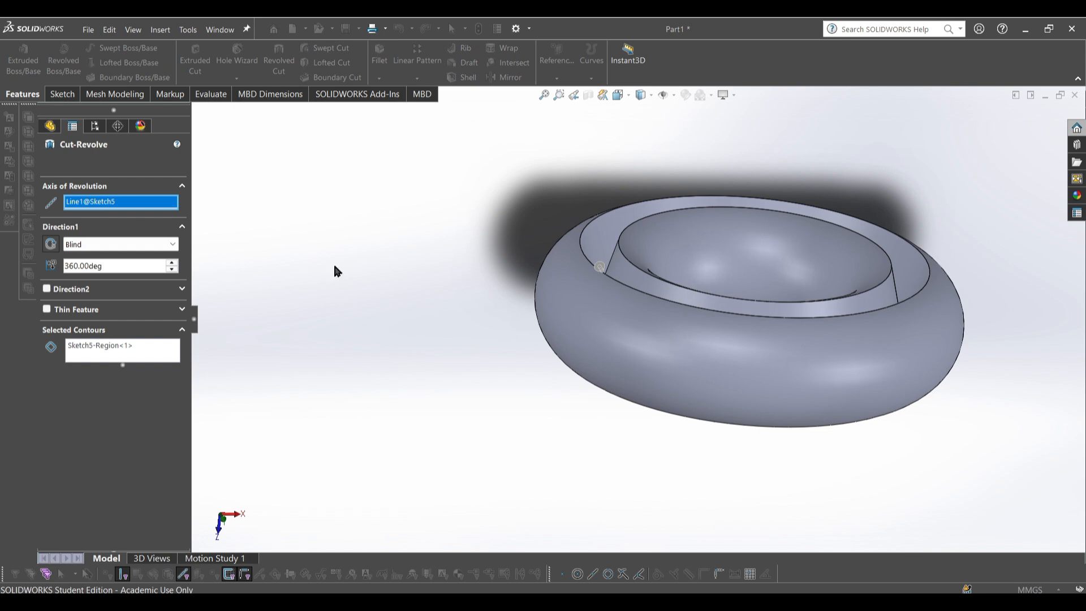
Delete the revolved cut feature from the ring
{"action": "key", "text": "Delete"}
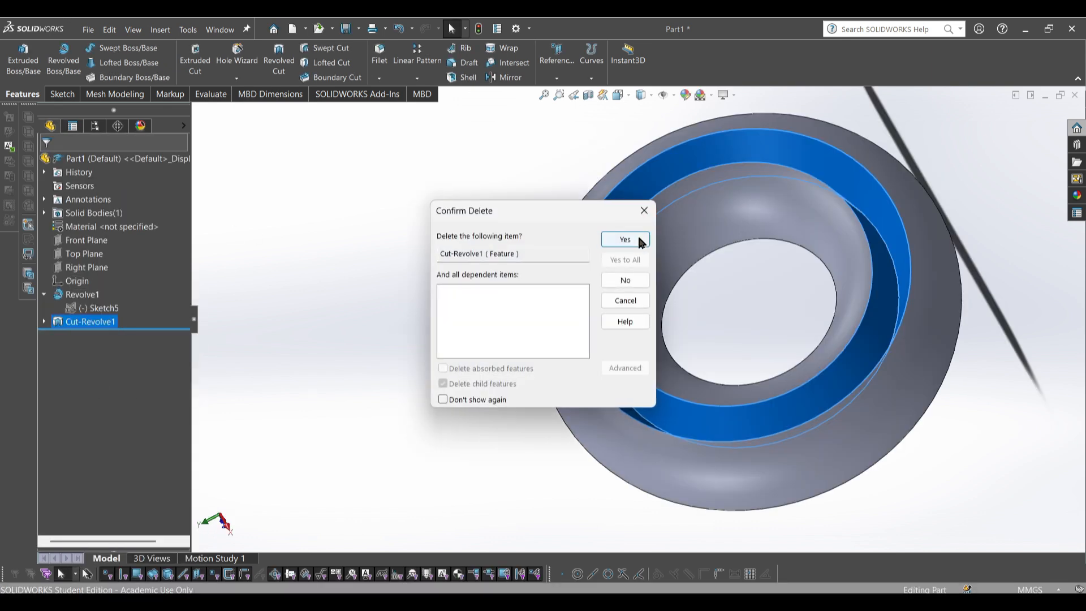
{"action": "left_click", "coordinate": [626, 243]}
Edit the ring's revolve so that its only contour is the circle region outside the wedge
{"action": "left_click", "coordinate": [84, 294]}
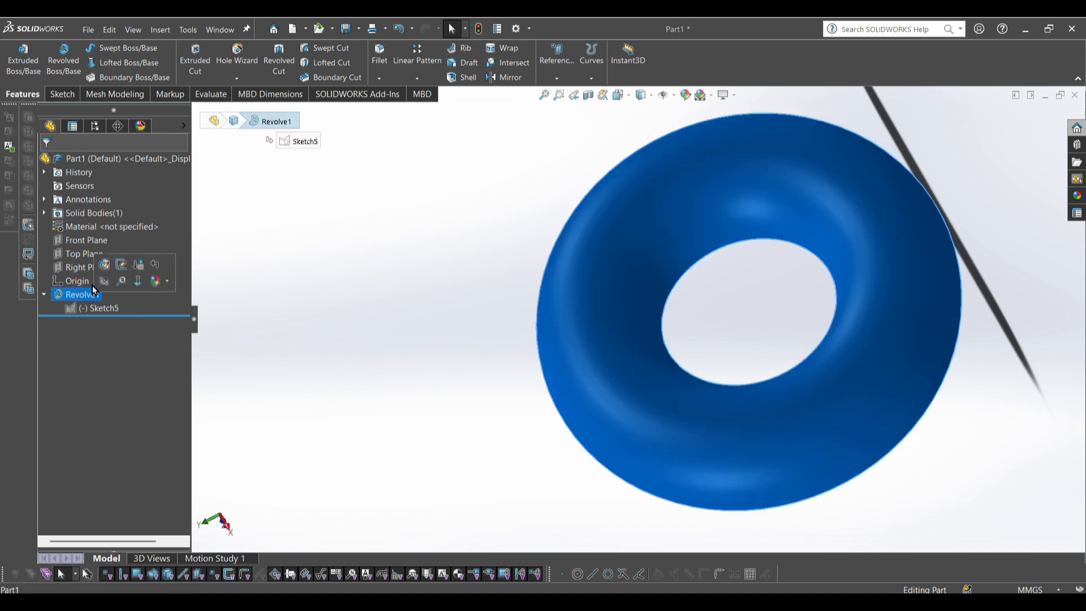
{"action": "left_click", "coordinate": [99, 266]}
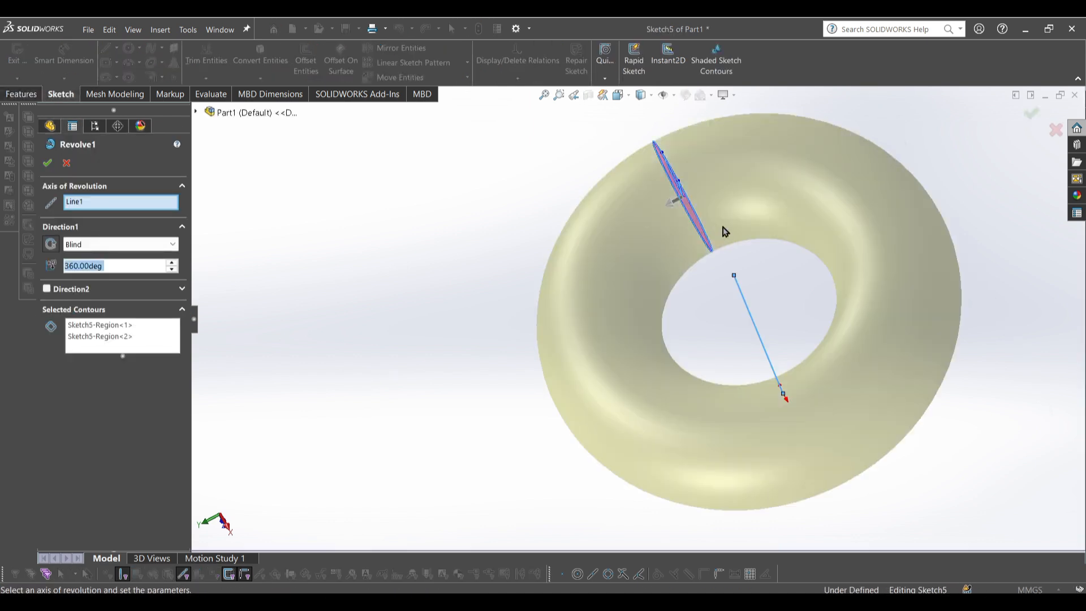
{"action": "scroll", "coordinate": [688, 275], "scroll_direction": "up", "scroll_amount": 1}
{"action": "middle_click_drag", "start_coordinate": [689, 276], "coordinate": [725, 180]}
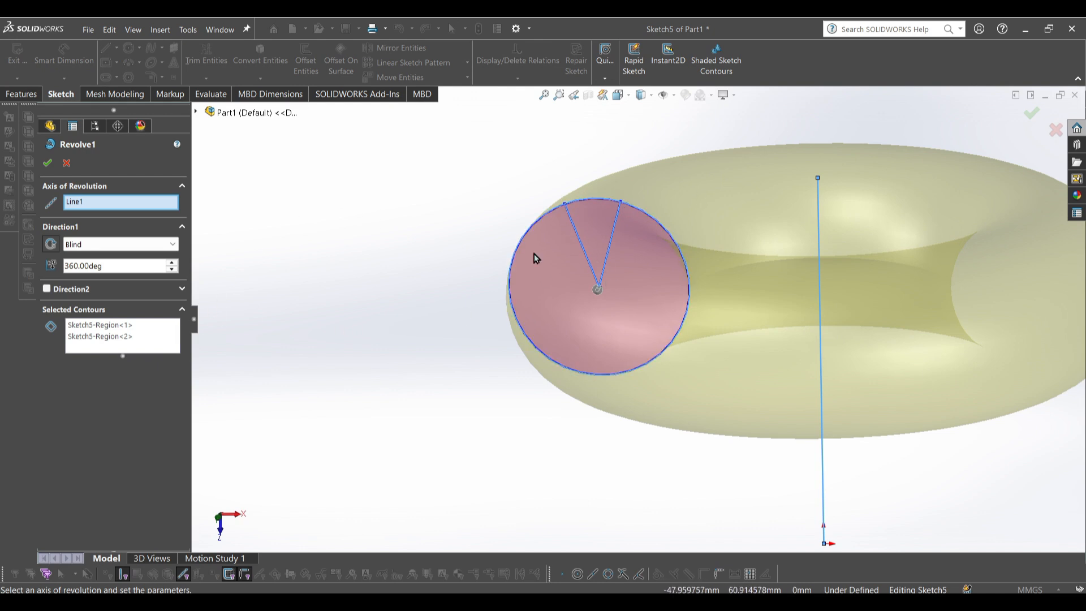
{"action": "right_click", "coordinate": [122, 330]}
{"action": "left_click", "coordinate": [137, 337]}
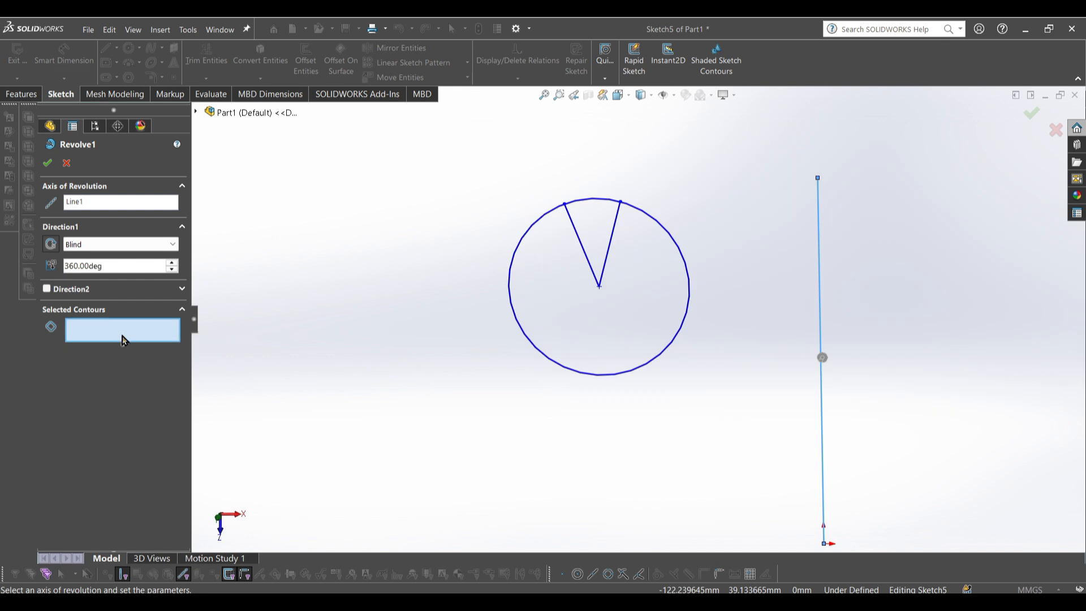
{"action": "left_click", "coordinate": [597, 332]}
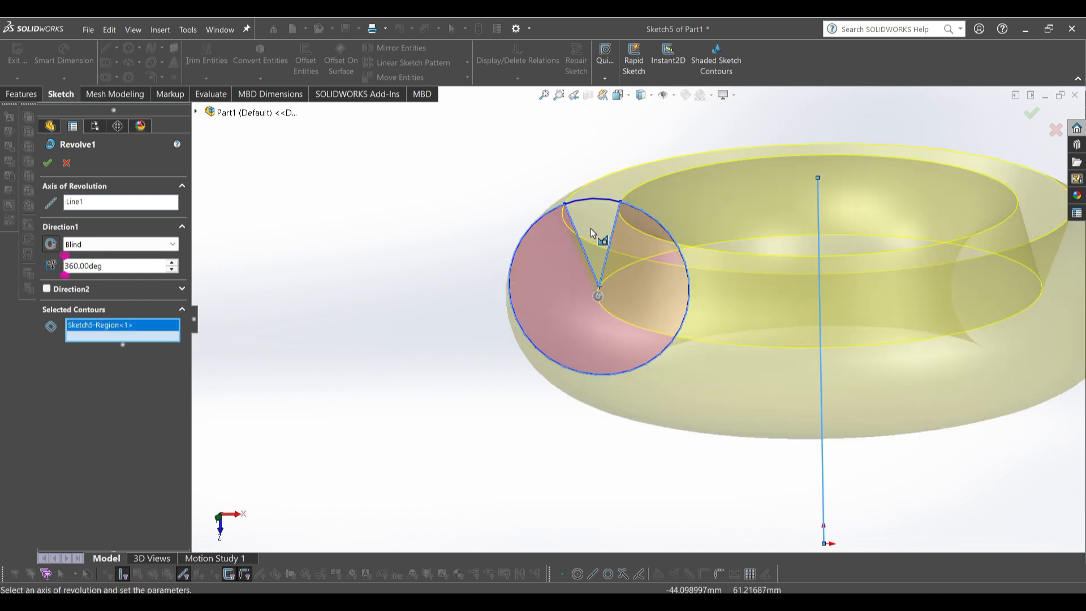
{"action": "left_click", "coordinate": [591, 228]}
{"action": "left_click", "coordinate": [591, 228]}
{"action": "left_click", "coordinate": [582, 334]}
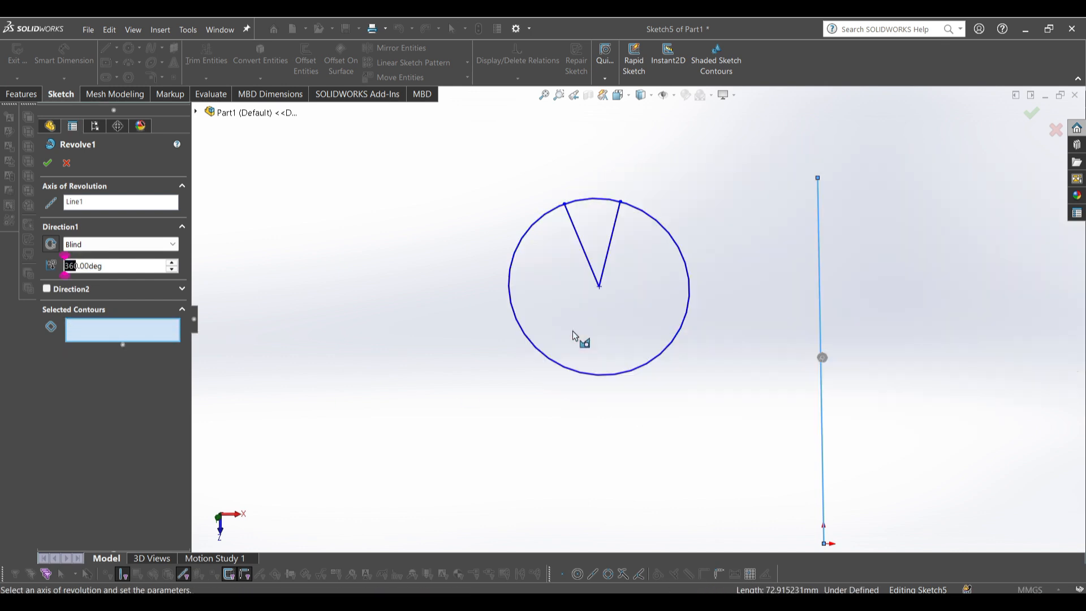
{"action": "left_click", "coordinate": [574, 328]}
{"action": "left_click", "coordinate": [48, 164]}
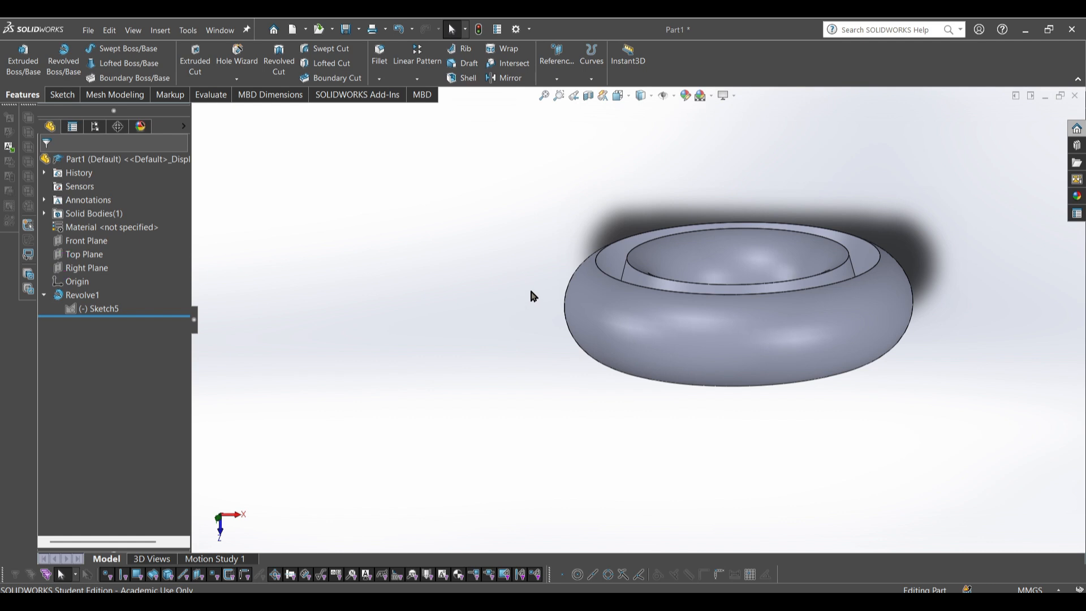
Inspect the grooved ring together with its profile sketch from several angles
{"action": "middle_click_drag", "start_coordinate": [552, 233], "coordinate": [553, 357]}
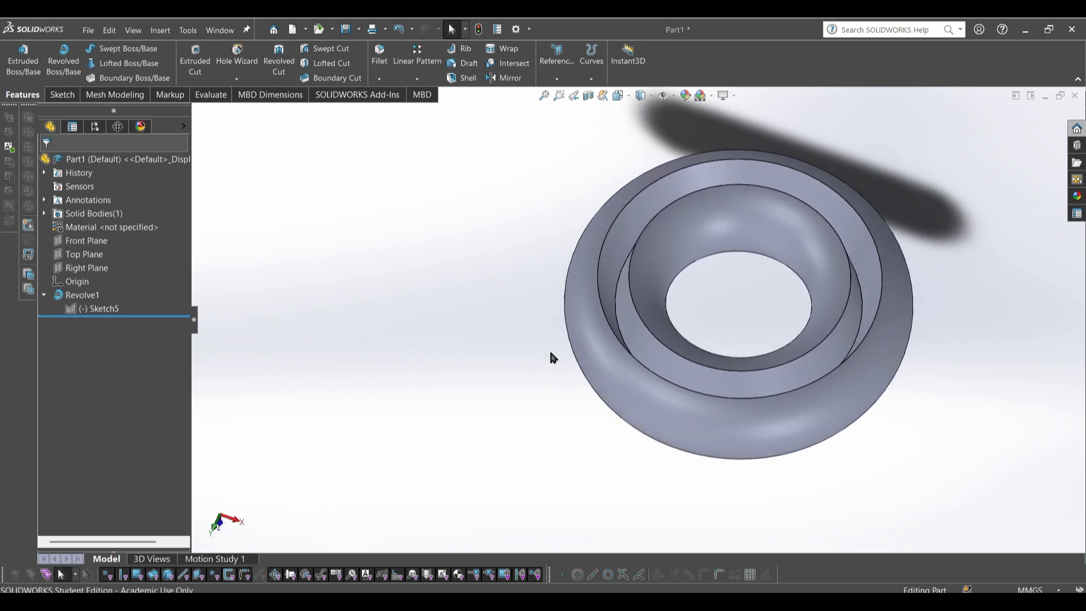
{"action": "left_click", "coordinate": [94, 308]}
{"action": "key", "text": "z"}
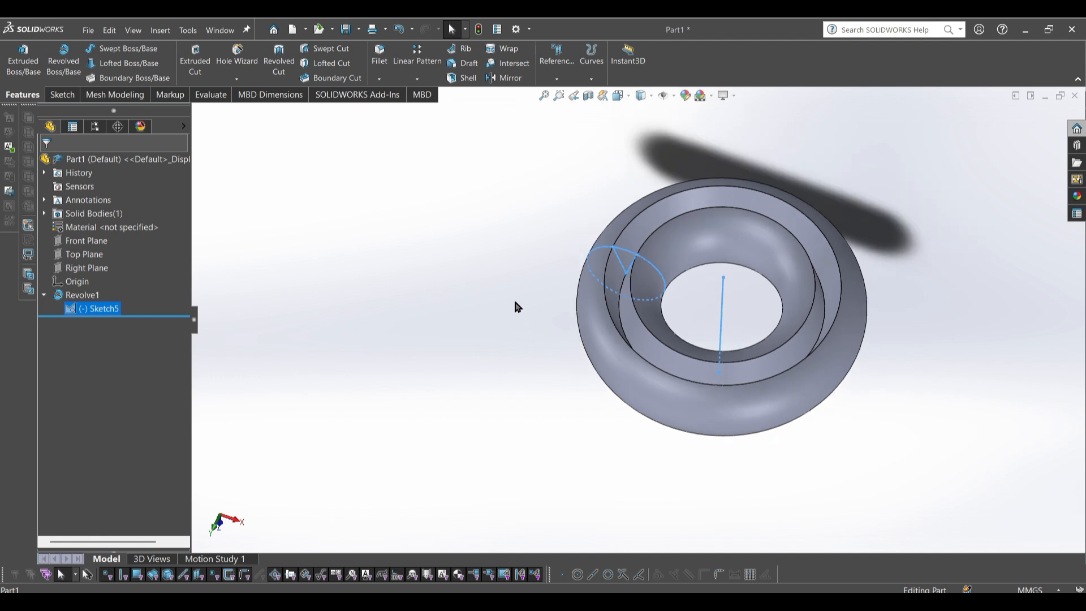
{"action": "middle_click_drag", "start_coordinate": [515, 302], "coordinate": [520, 178]}
{"action": "scroll", "coordinate": [630, 282], "scroll_direction": "down", "scroll_amount": 6}
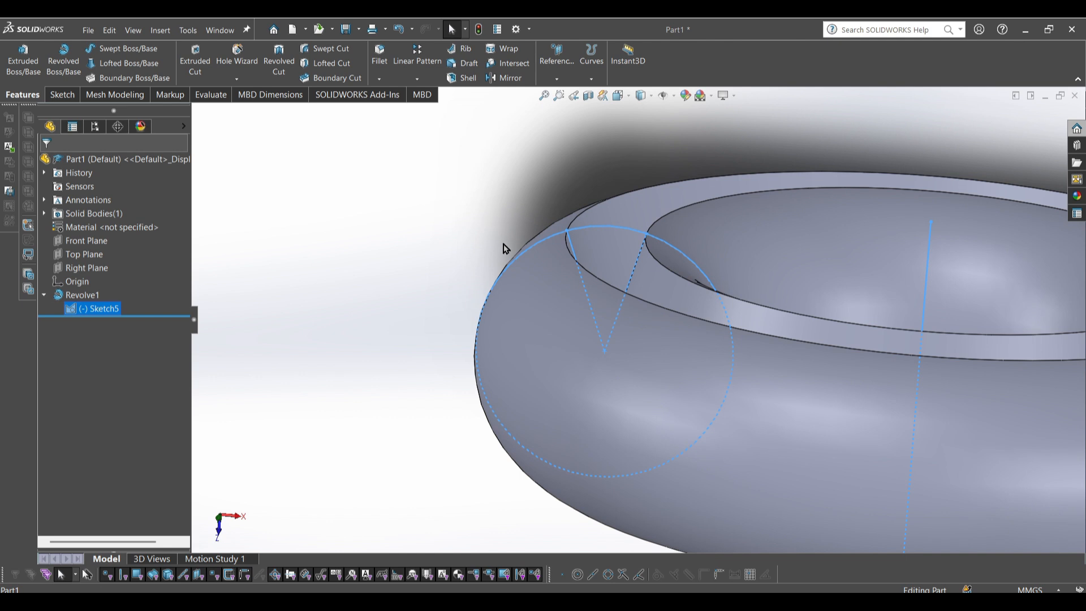
{"action": "scroll", "coordinate": [505, 249], "scroll_direction": "up", "scroll_amount": 5}
{"action": "left_click", "coordinate": [854, 449]}
{"action": "mouse_move", "coordinate": [854, 448]}
{"action": "middle_mouse_down"}
{"action": "mouse_move", "coordinate": [703, 401]}
{"action": "mouse_move", "coordinate": [790, 415]}
{"action": "mouse_move", "coordinate": [722, 400]}
{"action": "mouse_move", "coordinate": [709, 259]}
{"action": "middle_mouse_up"}
Save the part as donut in the Downloads folder
{"action": "key", "text": "ctrl+7"}
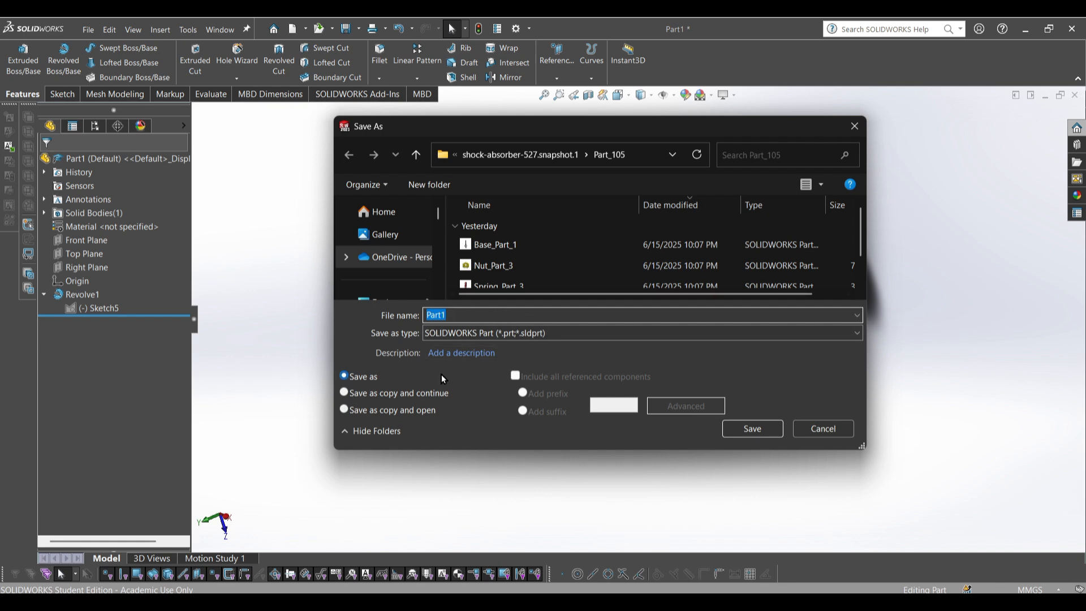
{"action": "scroll", "coordinate": [413, 242], "scroll_direction": "down", "scroll_amount": 3}
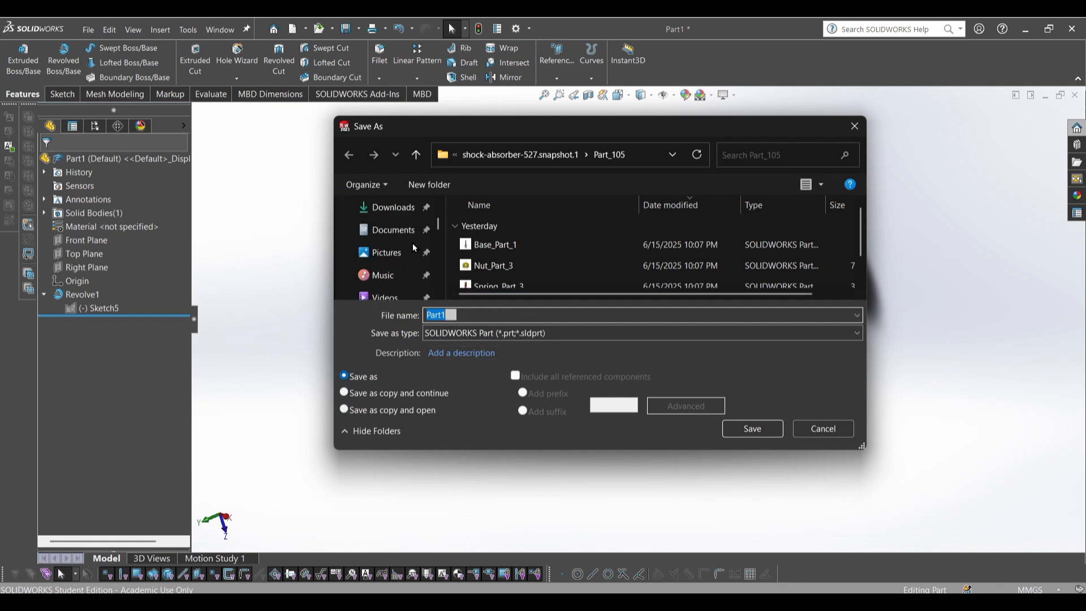
{"action": "scroll", "coordinate": [398, 258], "scroll_direction": "down", "scroll_amount": 5}
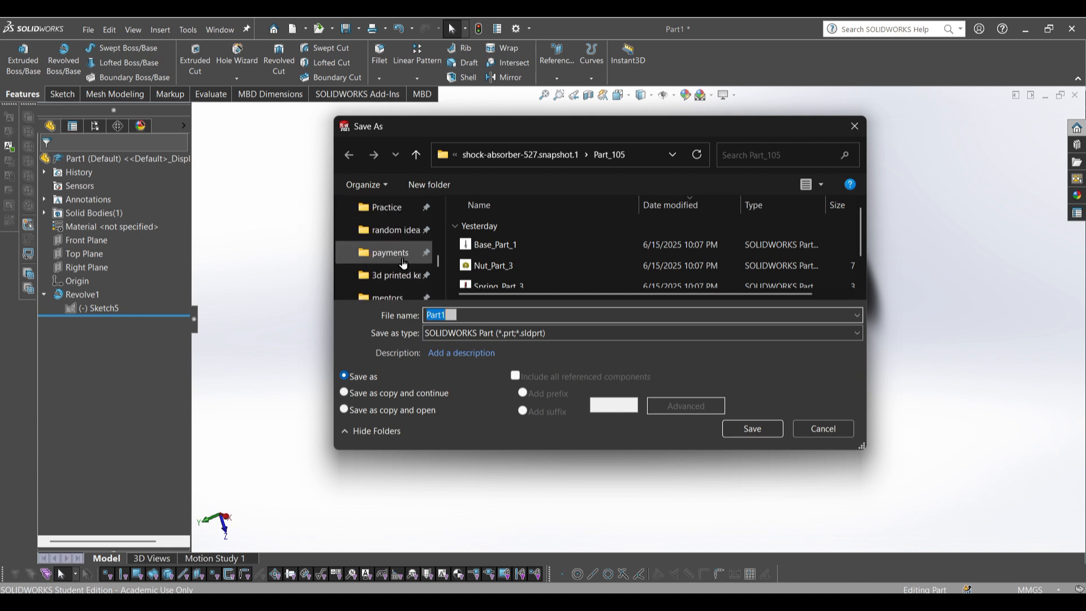
{"action": "scroll", "coordinate": [403, 263], "scroll_direction": "up", "scroll_amount": 5}
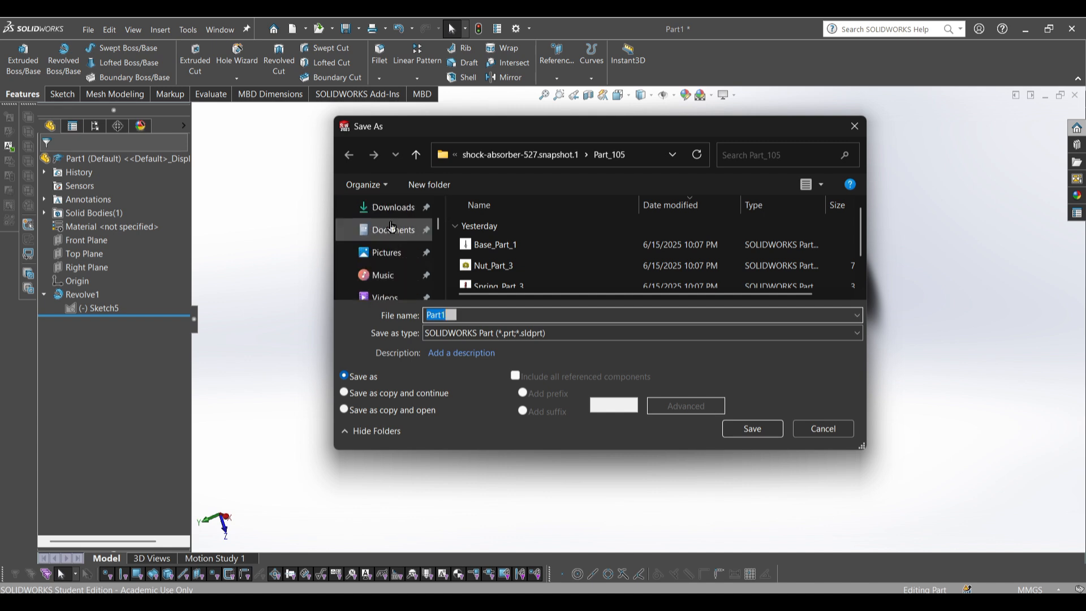
{"action": "left_click", "coordinate": [389, 217]}
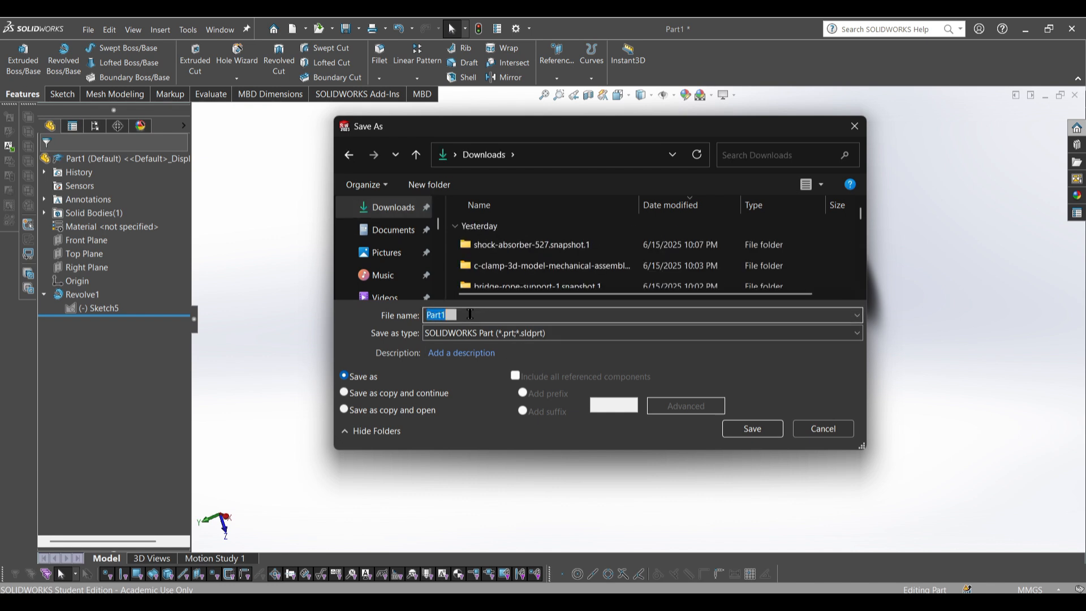
{"action": "type", "text": "donut"}
{"action": "left_click", "coordinate": [737, 425]}
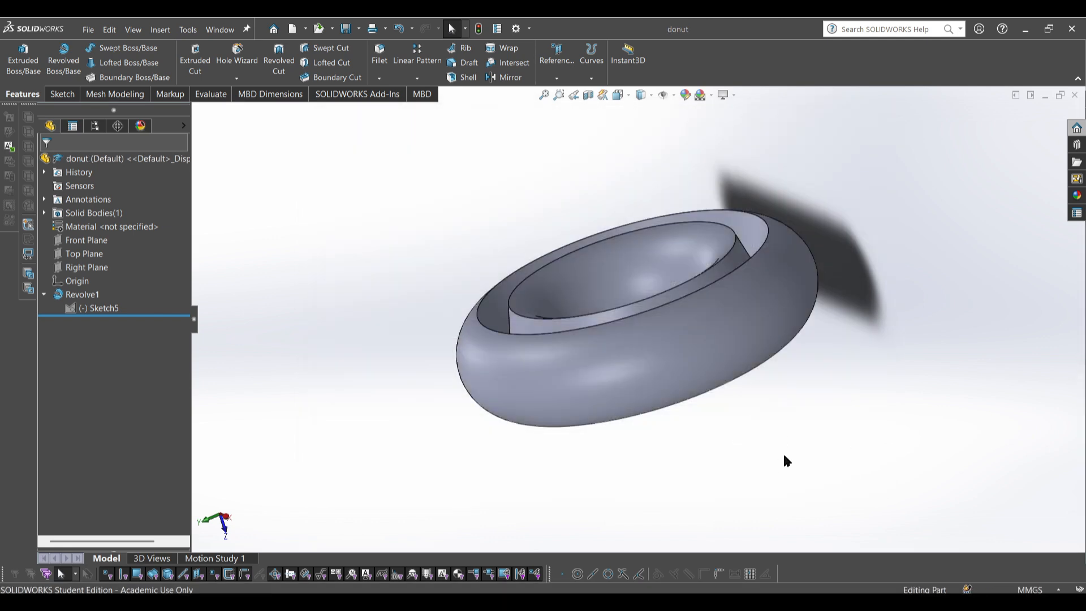
Create a new part document
{"action": "mouse_move", "coordinate": [768, 518]}
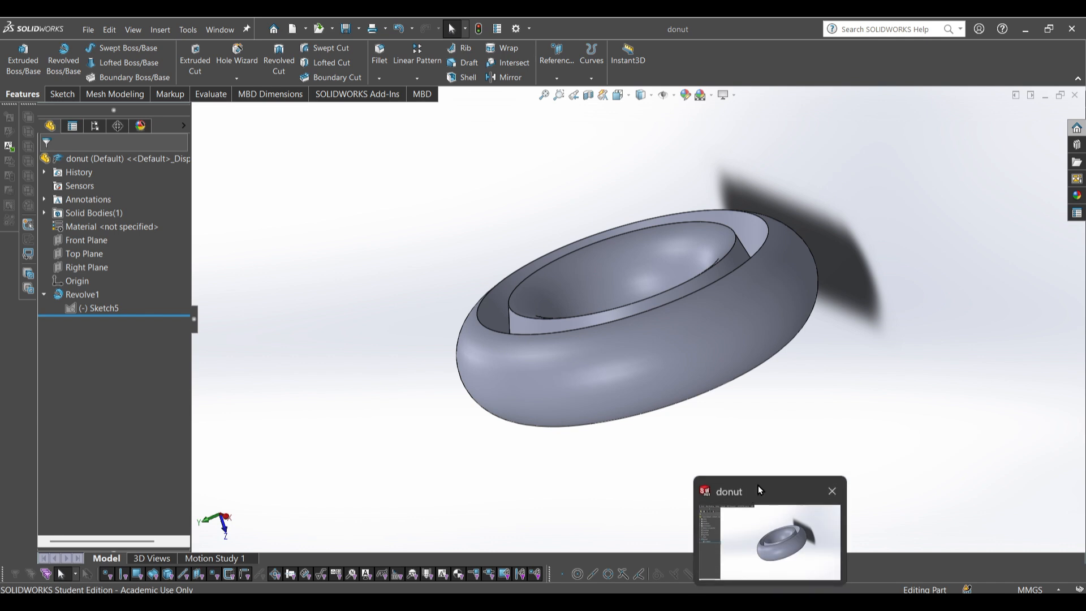
{"action": "left_click", "coordinate": [86, 34]}
{"action": "left_click", "coordinate": [106, 47]}
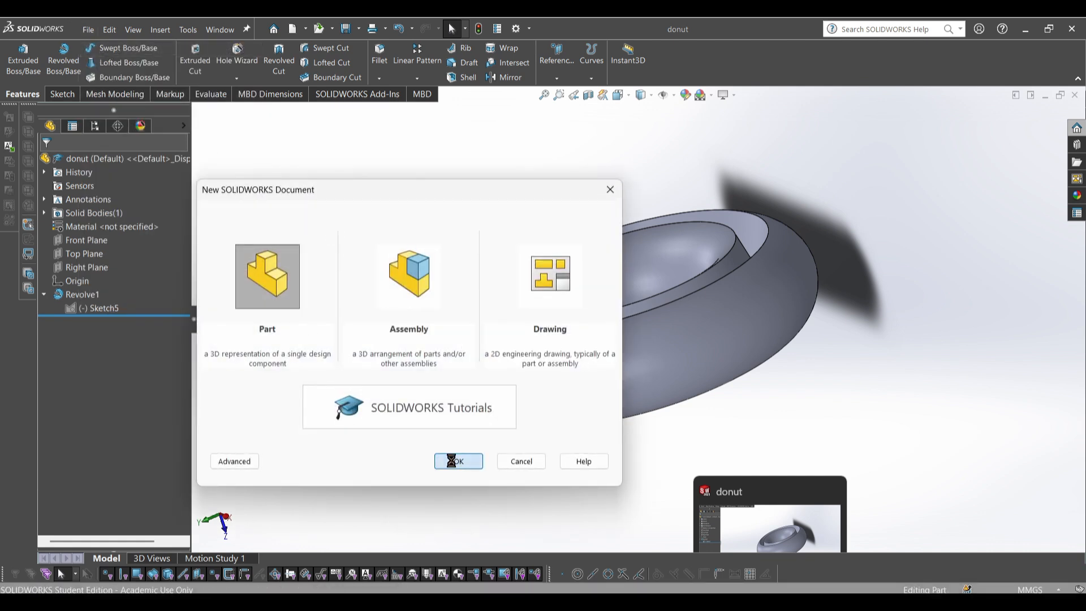
{"action": "left_click", "coordinate": [449, 463]}
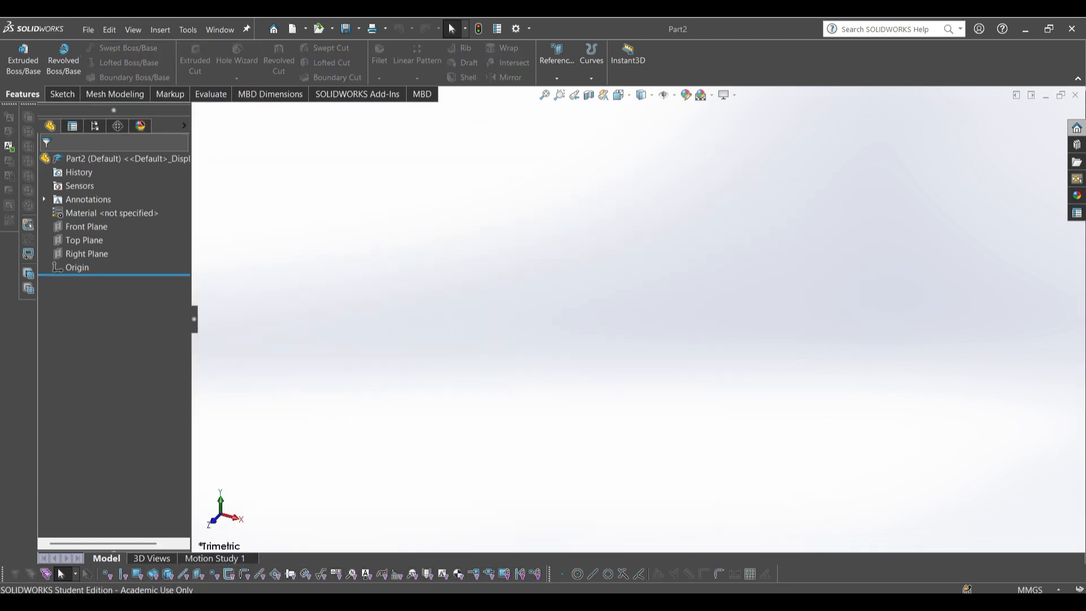
Sketch a line on the Front Plane from the origin, sloping down to the right, and exit the sketch
{"action": "left_click", "coordinate": [90, 226]}
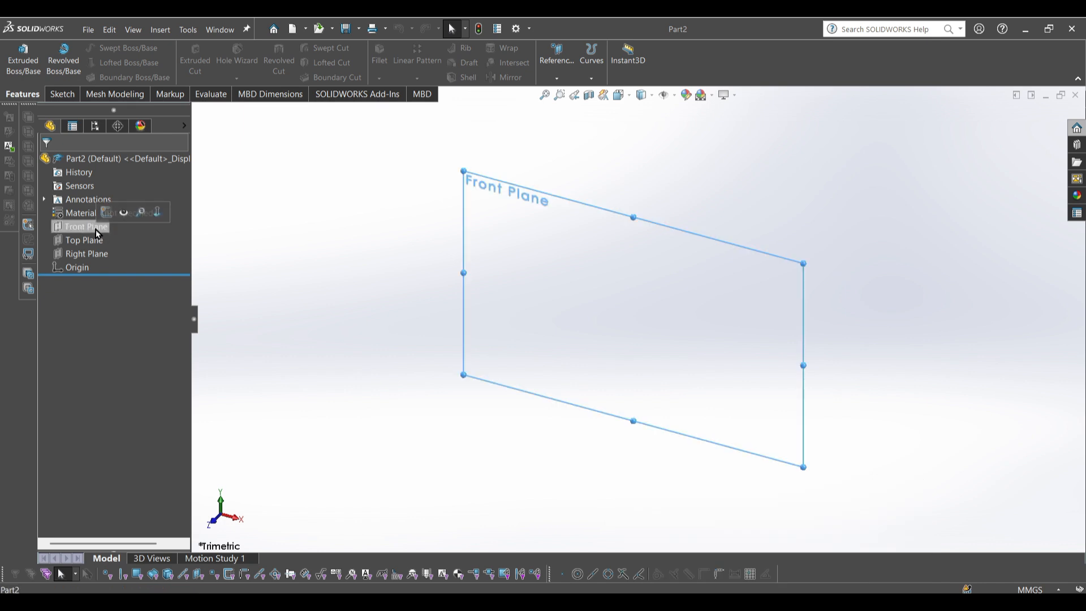
{"action": "key", "text": "l"}
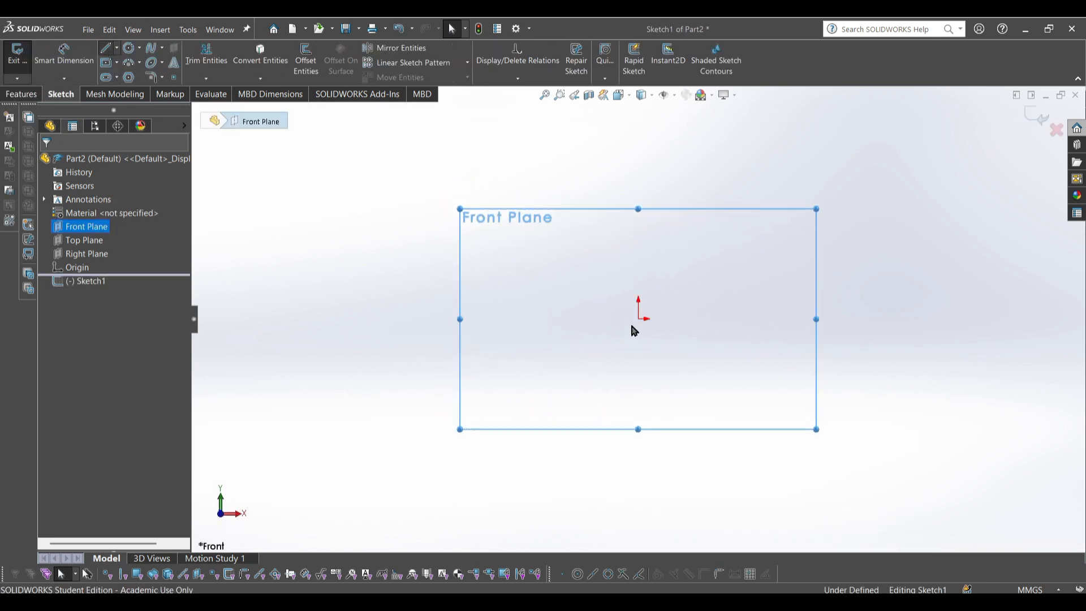
{"action": "left_click", "coordinate": [638, 319]}
{"action": "left_click", "coordinate": [907, 377]}
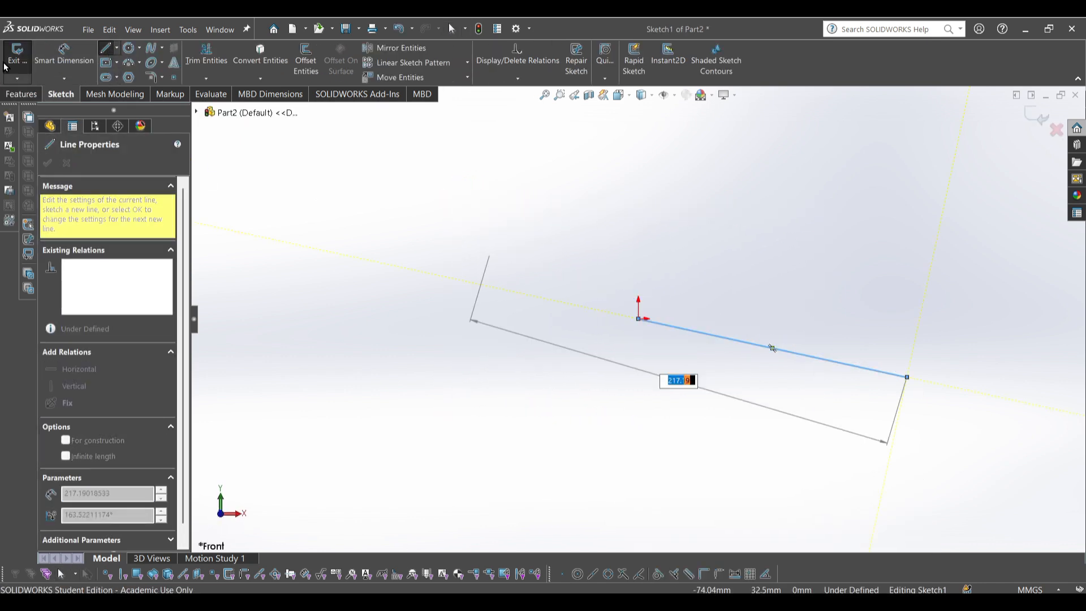
{"action": "key", "text": "Escape"}
Close Part2 without saving its changes
{"action": "mouse_move", "coordinate": [770, 601]}
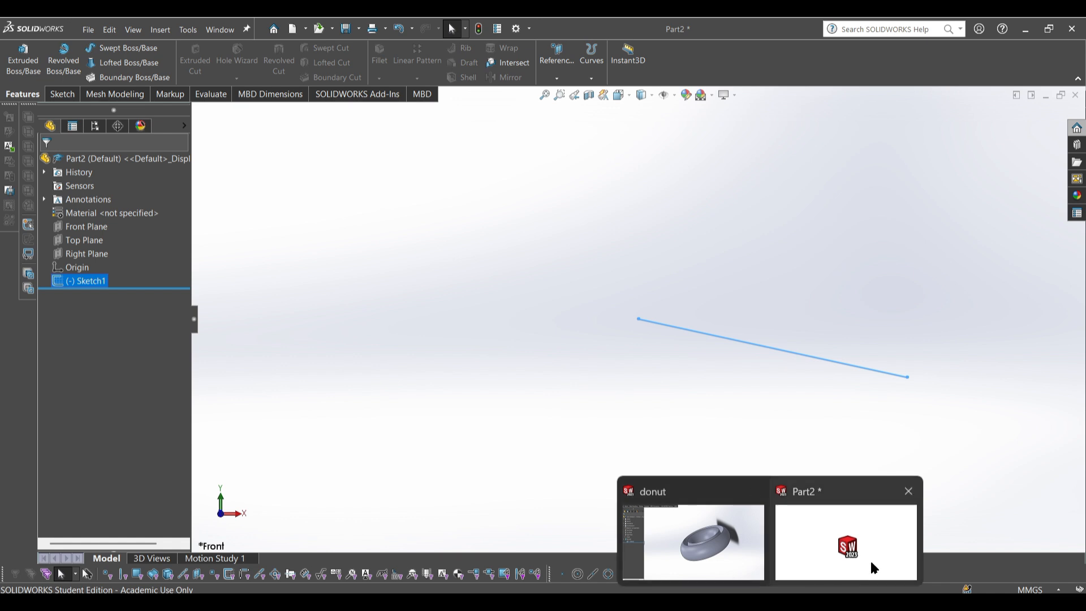
{"action": "left_click", "coordinate": [908, 490]}
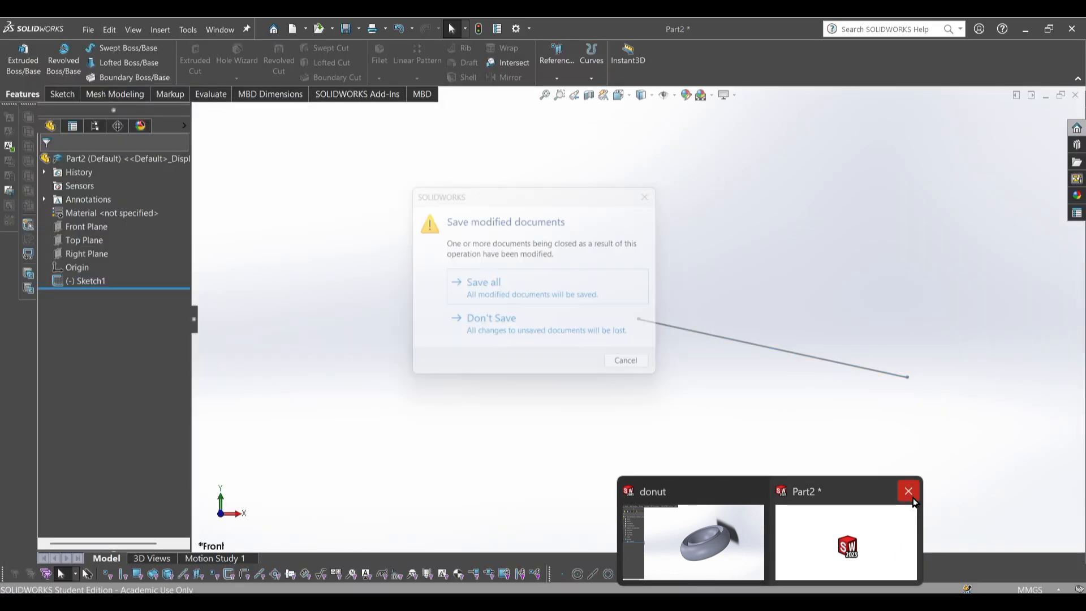
{"action": "left_click", "coordinate": [544, 335]}
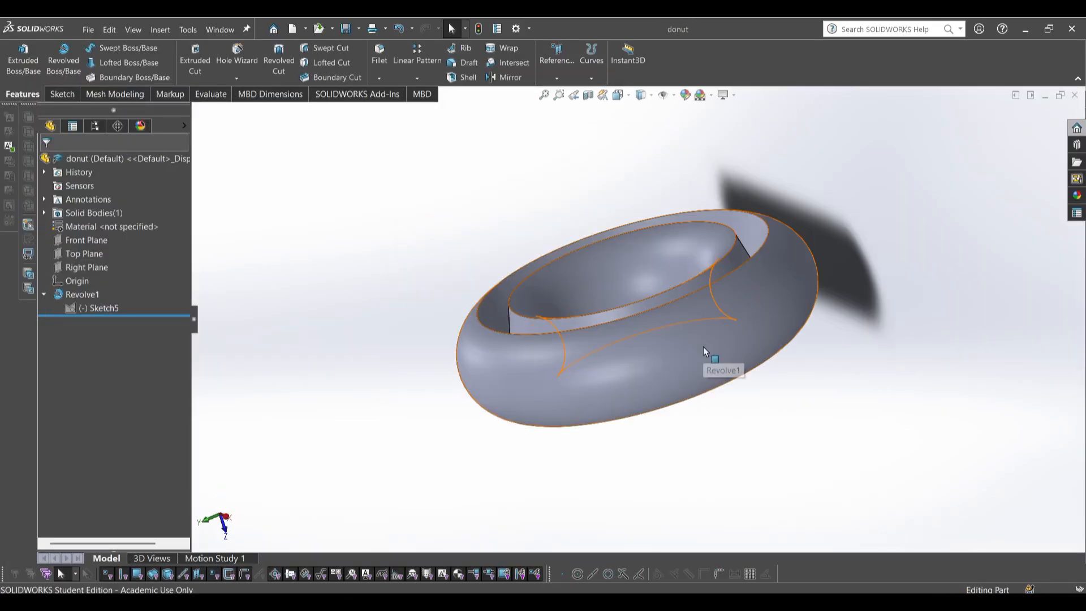
{"action": "mouse_move", "coordinate": [770, 600]}
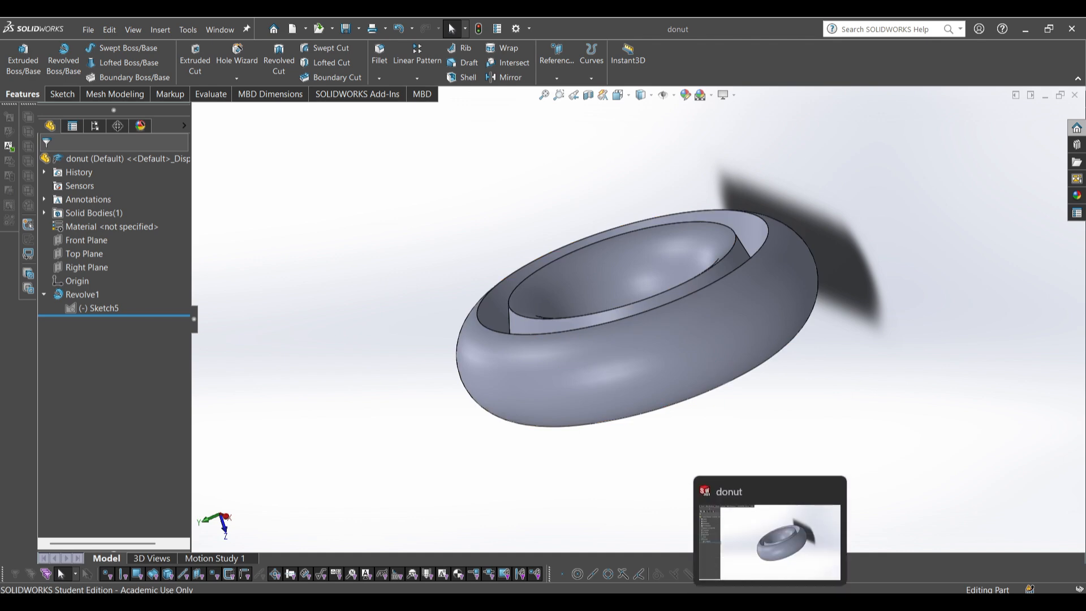